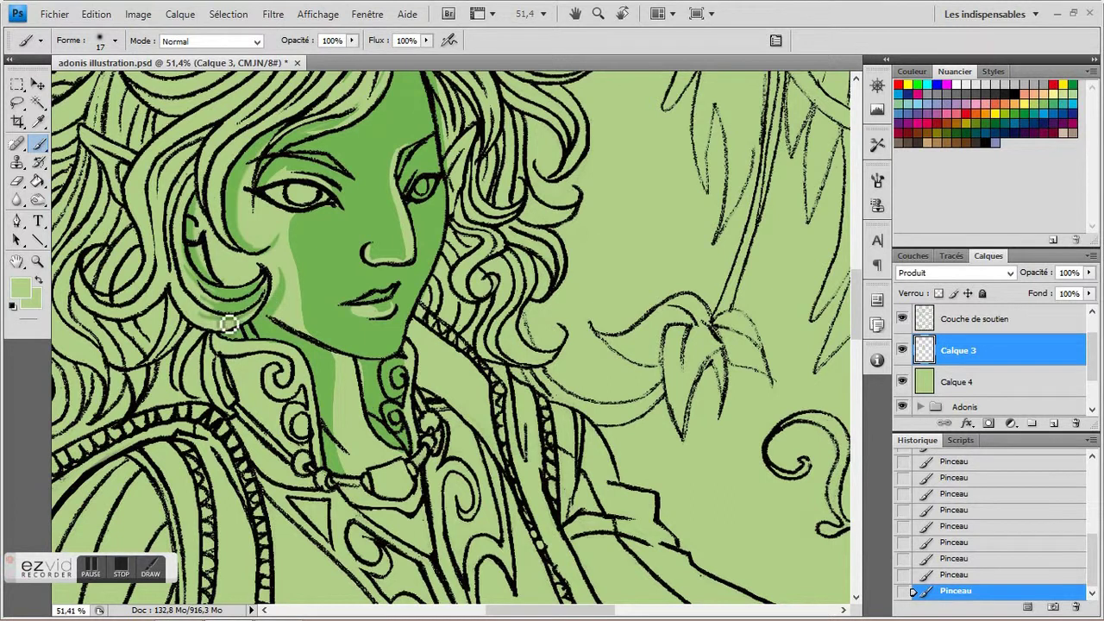
# Step: Brush darker green shadows over the hair locks around the visible ear and across the crown on Calque 3
pyautogui.moveTo(198, 321); pyautogui.dragTo(237, 393)
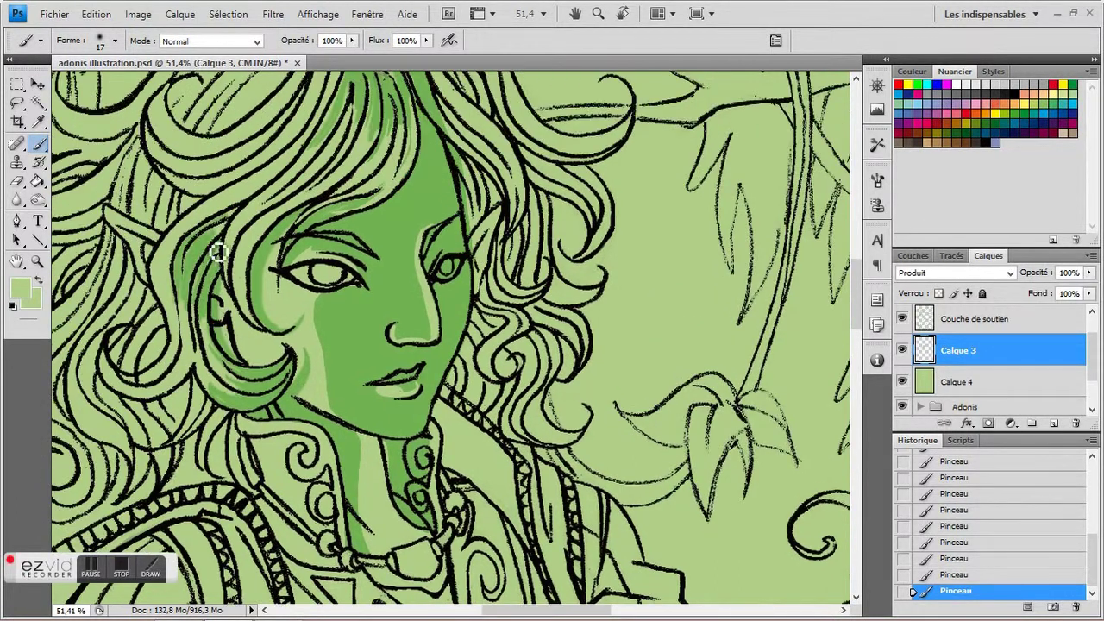
pyautogui.moveTo(316, 194); pyautogui.dragTo(336, 225)
pyautogui.moveTo(212, 219); pyautogui.dragTo(283, 243)
pyautogui.moveTo(362, 121); pyautogui.dragTo(319, 167)
pyautogui.moveTo(256, 253); pyautogui.dragTo(213, 278)
pyautogui.moveTo(336, 215)
pyautogui.mouseDown()
pyautogui.moveTo(316, 227)
pyautogui.moveTo(344, 197)
pyautogui.mouseUp()
pyautogui.moveTo(248, 232)
pyautogui.mouseDown()
pyautogui.moveTo(352, 173)
pyautogui.moveTo(253, 243)
pyautogui.moveTo(278, 238)
pyautogui.mouseUp()
pyautogui.scroll(-4, 246, 276)
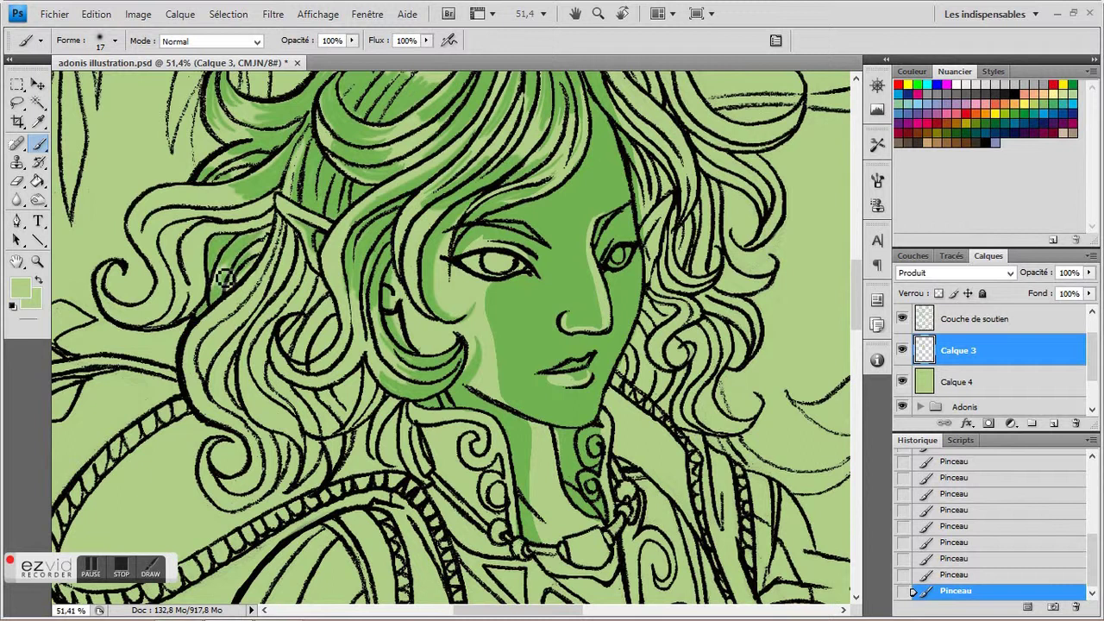
# Step: Shade the wavy locks flowing out behind the pointed ear with the Brush
pyautogui.moveTo(245, 220); pyautogui.dragTo(313, 241)
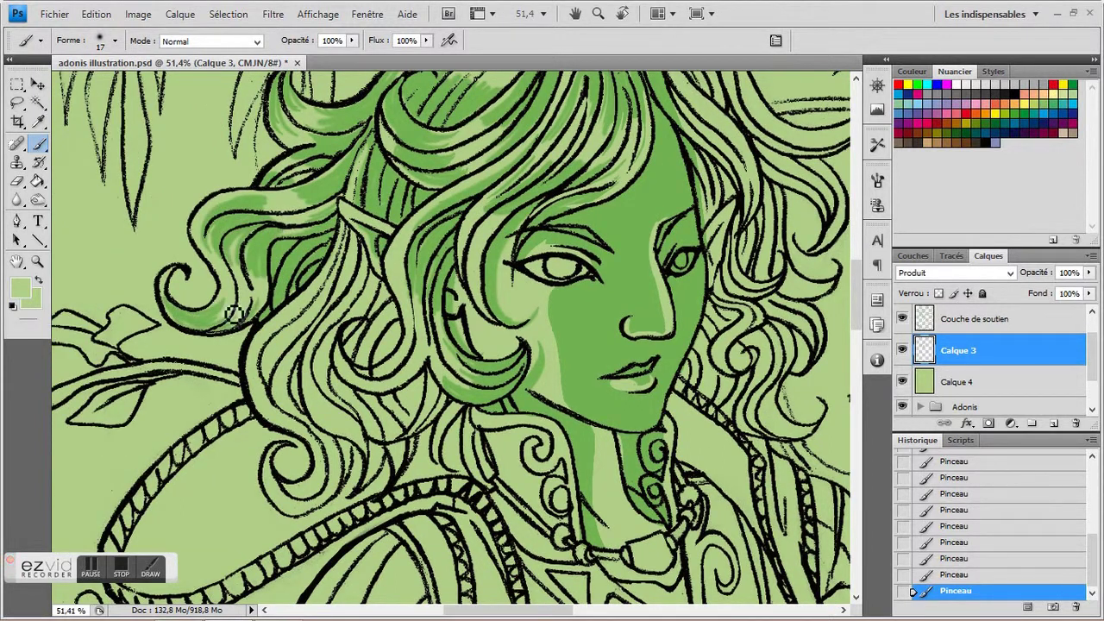
pyautogui.moveTo(367, 272)
pyautogui.mouseDown()
pyautogui.moveTo(281, 233)
pyautogui.moveTo(277, 166)
pyautogui.mouseUp()
pyautogui.moveTo(161, 258)
pyautogui.mouseDown()
pyautogui.moveTo(172, 311)
pyautogui.moveTo(207, 289)
pyautogui.mouseUp()
pyautogui.moveTo(246, 220); pyautogui.dragTo(229, 250)
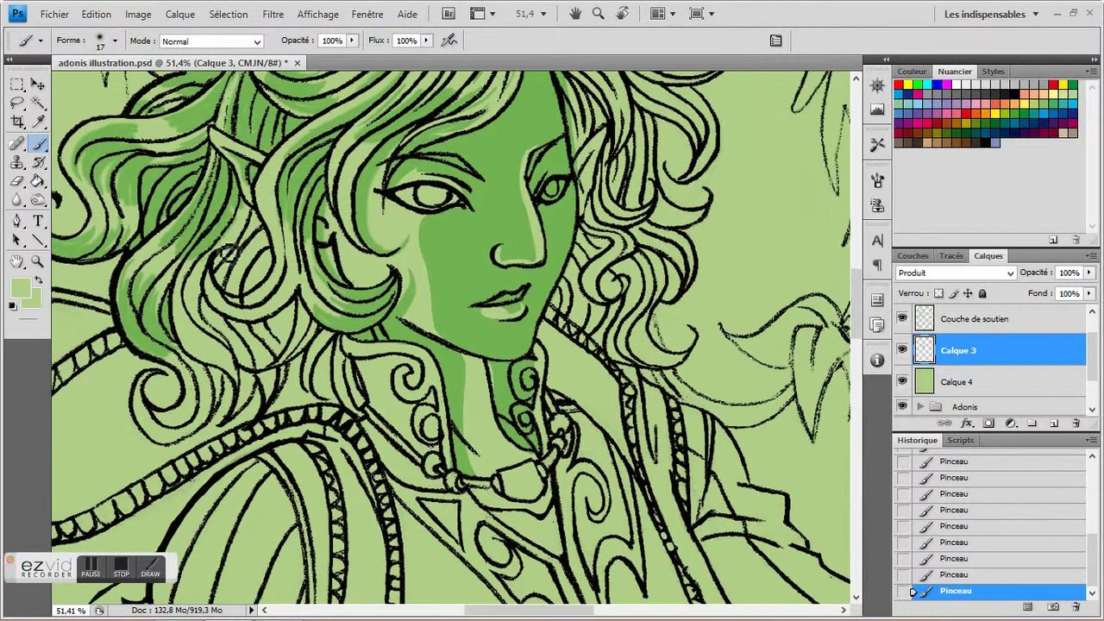
# Step: Paint shadows on the lower curls hanging over the hood, down to the collar
pyautogui.scroll(-1, 191, 283)
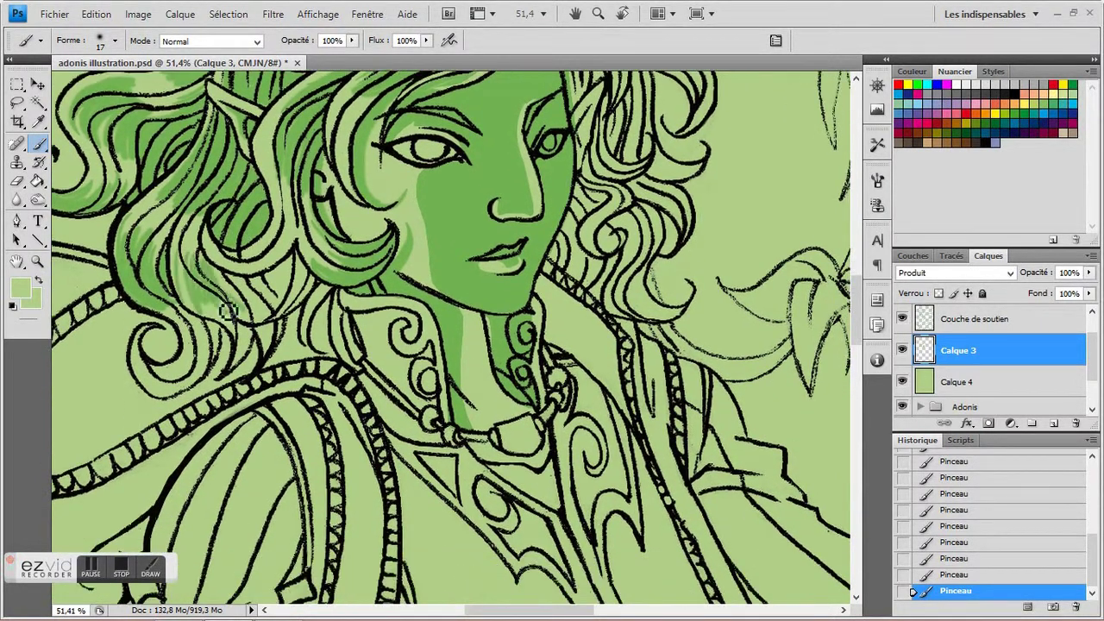
pyautogui.scroll(-1, 186, 341)
pyautogui.hscroll(1, 200, 332)
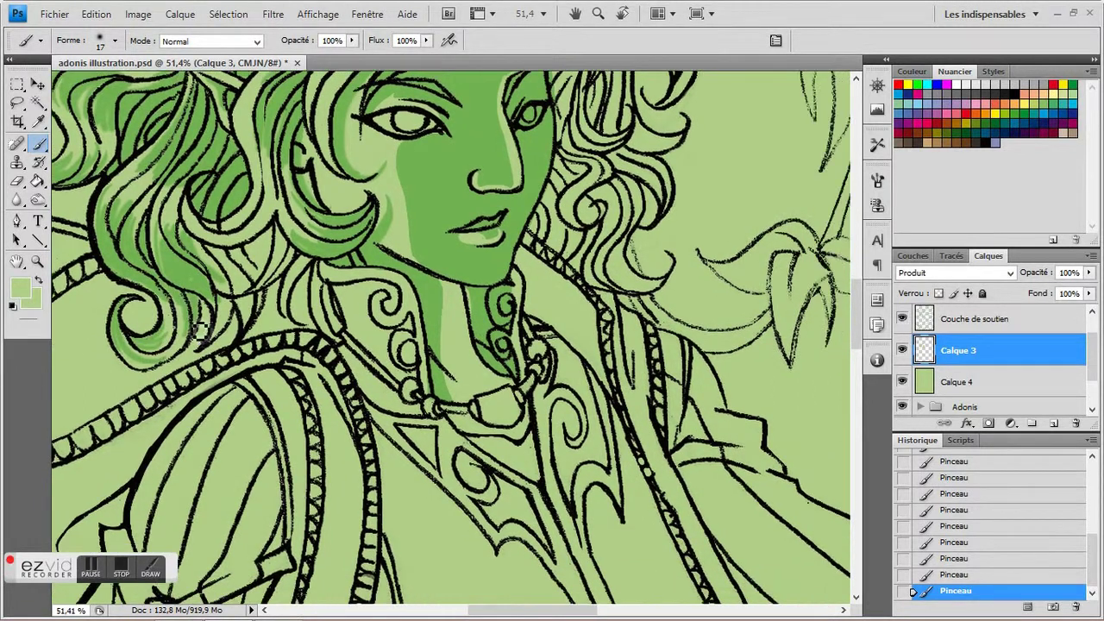
pyautogui.scroll(1, 231, 321)
pyautogui.hscroll(1, 231, 321)
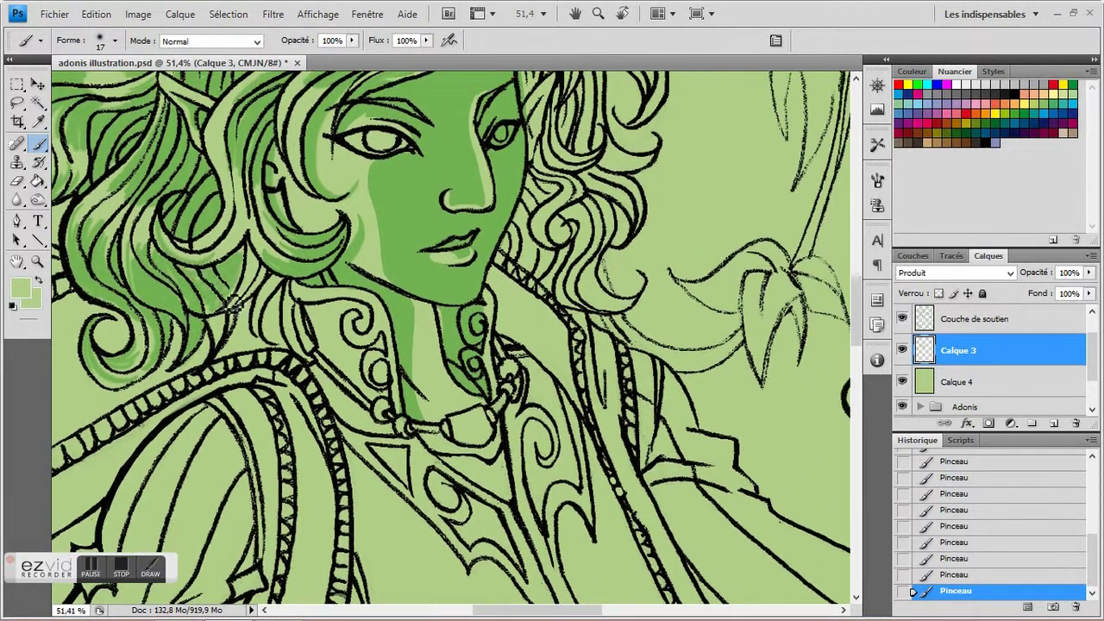
pyautogui.scroll(-1, 244, 291)
pyautogui.hscroll(1, 244, 291)
pyautogui.scroll(1, 233, 276)
pyautogui.hscroll(1, 233, 276)
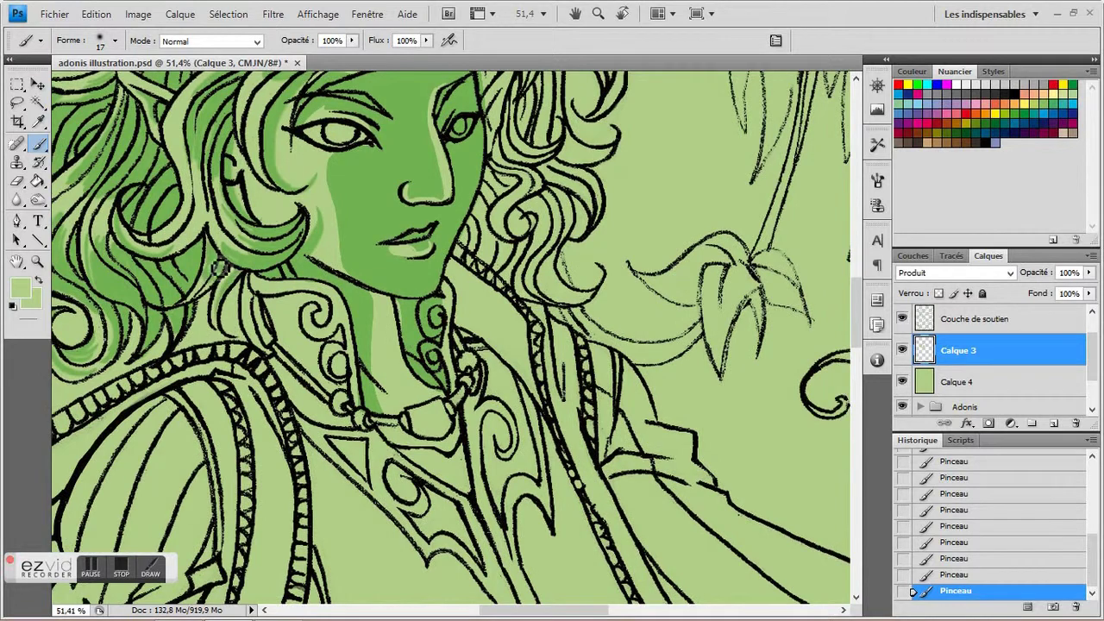
# Step: Shade the hair on the far side of the head, from the parting down past the far ear
pyautogui.scroll(3, 258, 250)
pyautogui.hscroll(5, 258, 250)
pyautogui.scroll(2, 293, 207)
pyautogui.hscroll(1, 293, 207)
pyautogui.scroll(1, 250, 258)
pyautogui.hscroll(1, 250, 259)
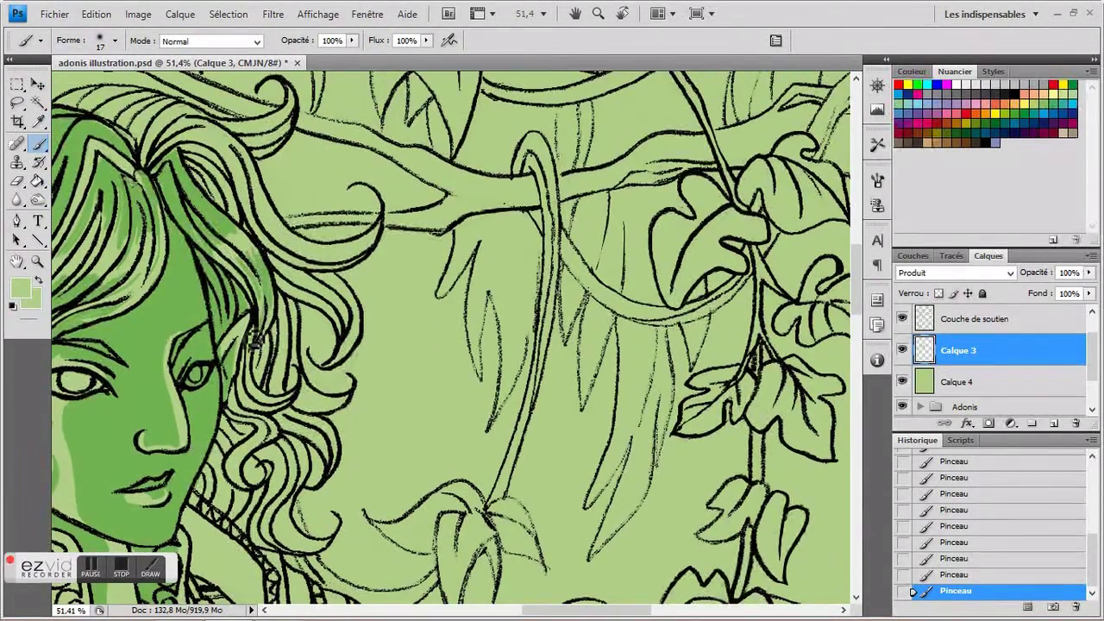
pyautogui.scroll(2, 198, 216)
pyautogui.hscroll(-2, 199, 215)
pyautogui.moveTo(270, 196); pyautogui.dragTo(162, 172)
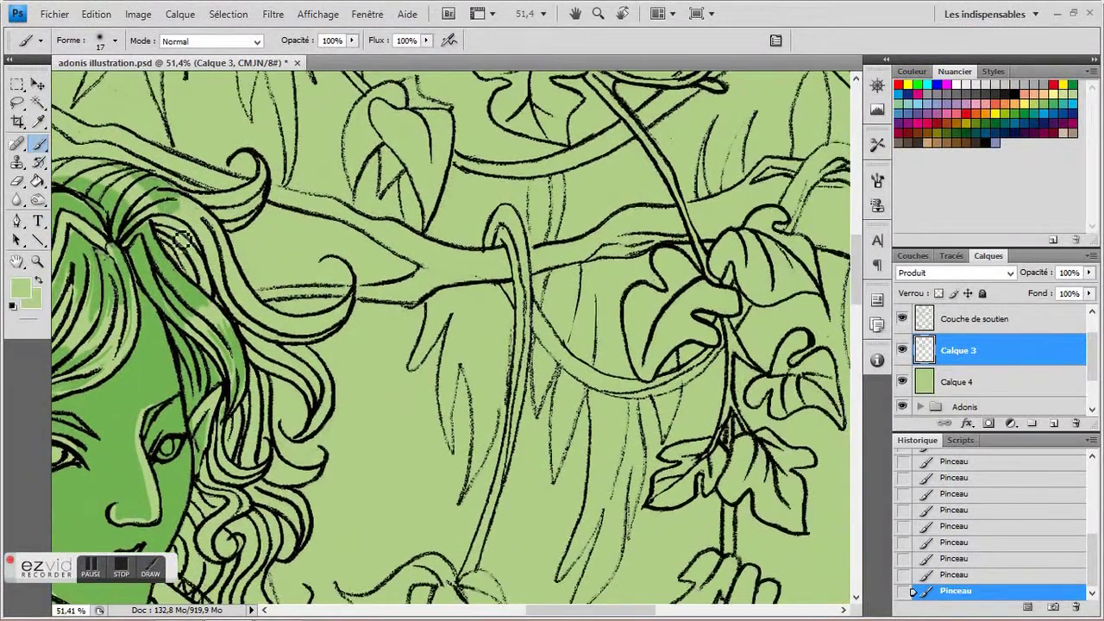
pyautogui.scroll(-1, 244, 272)
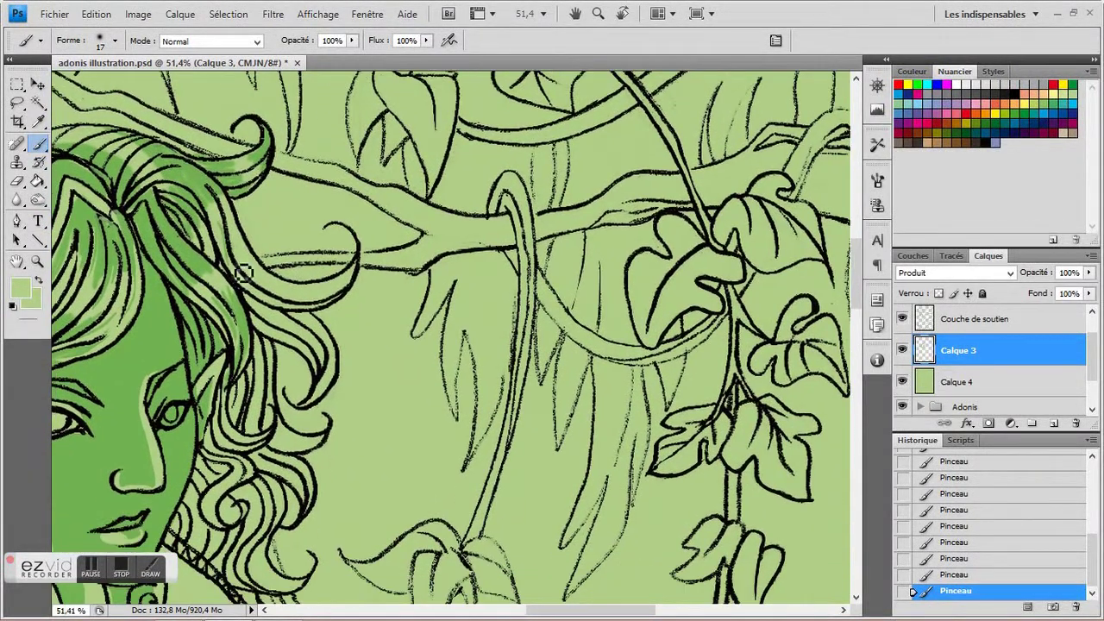
# Step: Shade the outer flicks and curls beside the far cheek, cleaning stray paint with the Eraser
pyautogui.moveTo(243, 265); pyautogui.dragTo(291, 303)
pyautogui.moveTo(291, 303)
pyautogui.mouseDown()
pyautogui.moveTo(306, 246)
pyautogui.moveTo(228, 227)
pyautogui.moveTo(288, 188)
pyautogui.mouseUp()
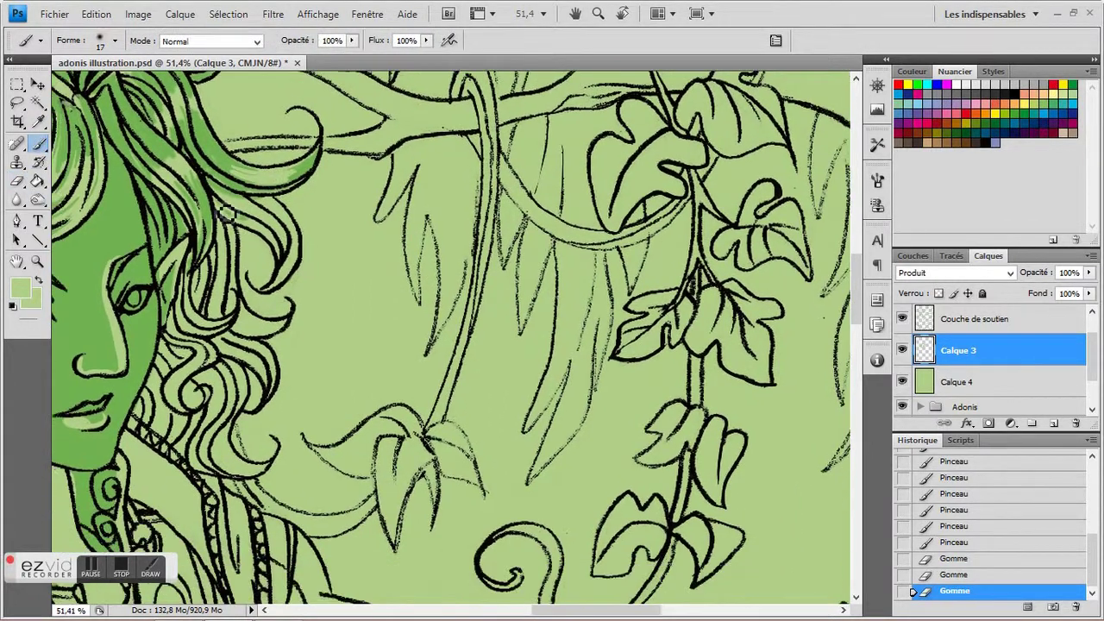
pyautogui.moveTo(284, 234)
pyautogui.mouseDown()
pyautogui.moveTo(297, 283)
pyautogui.moveTo(317, 243)
pyautogui.mouseUp()
pyautogui.moveTo(259, 190)
pyautogui.mouseDown()
pyautogui.moveTo(233, 259)
pyautogui.moveTo(241, 211)
pyautogui.mouseUp()
pyautogui.moveTo(226, 207)
pyautogui.mouseDown()
pyautogui.moveTo(173, 310)
pyautogui.moveTo(232, 284)
pyautogui.moveTo(220, 327)
pyautogui.mouseUp()
pyautogui.moveTo(237, 250)
pyautogui.mouseDown()
pyautogui.moveTo(226, 226)
pyautogui.moveTo(260, 230)
pyautogui.moveTo(217, 255)
pyautogui.mouseUp()
pyautogui.scroll(-2, 244, 239)
pyautogui.moveTo(216, 310)
pyautogui.mouseDown()
pyautogui.moveTo(206, 332)
pyautogui.moveTo(258, 343)
pyautogui.moveTo(294, 262)
pyautogui.mouseUp()
# Step: Fill a polygonal lasso shadow inside the cloak opening beside the far side of the neck and touch it up with the Brush
pyautogui.press('l')
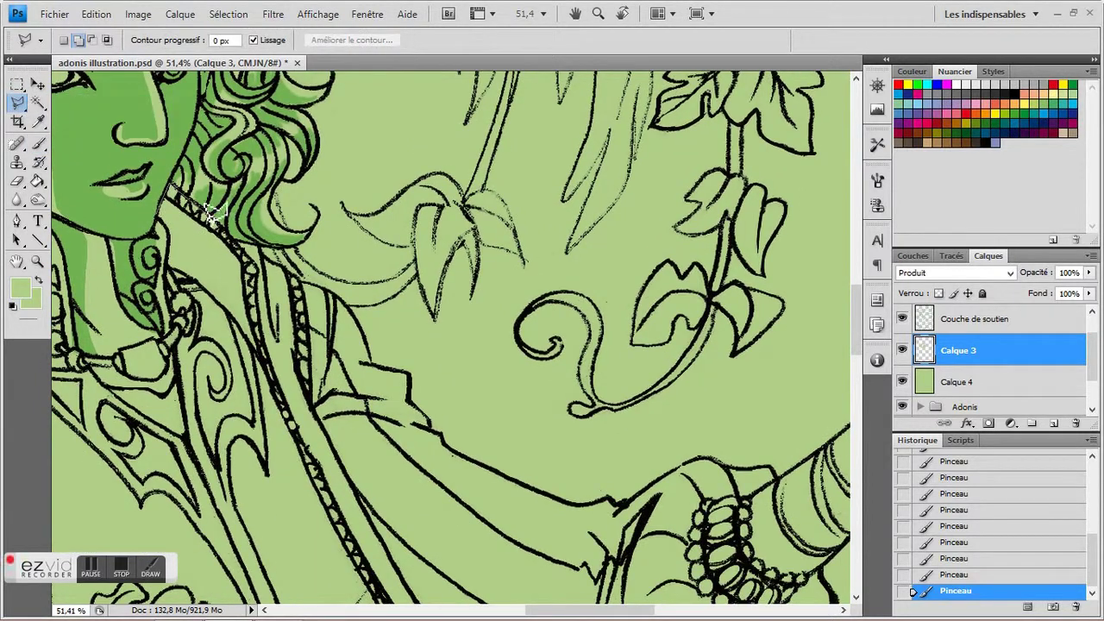
pyautogui.doubleClick(177, 276)
pyautogui.press('g')
pyautogui.click(190, 258)
pyautogui.hotkey('ctrl', 'd')
pyautogui.press('b')
pyautogui.moveTo(181, 220)
pyautogui.mouseDown()
pyautogui.moveTo(202, 271)
pyautogui.moveTo(205, 246)
pyautogui.mouseUp()
# Step: Brush shadows onto the neckline, the clasp pendant and the collar edges
pyautogui.press('z')
pyautogui.click(543, 45)
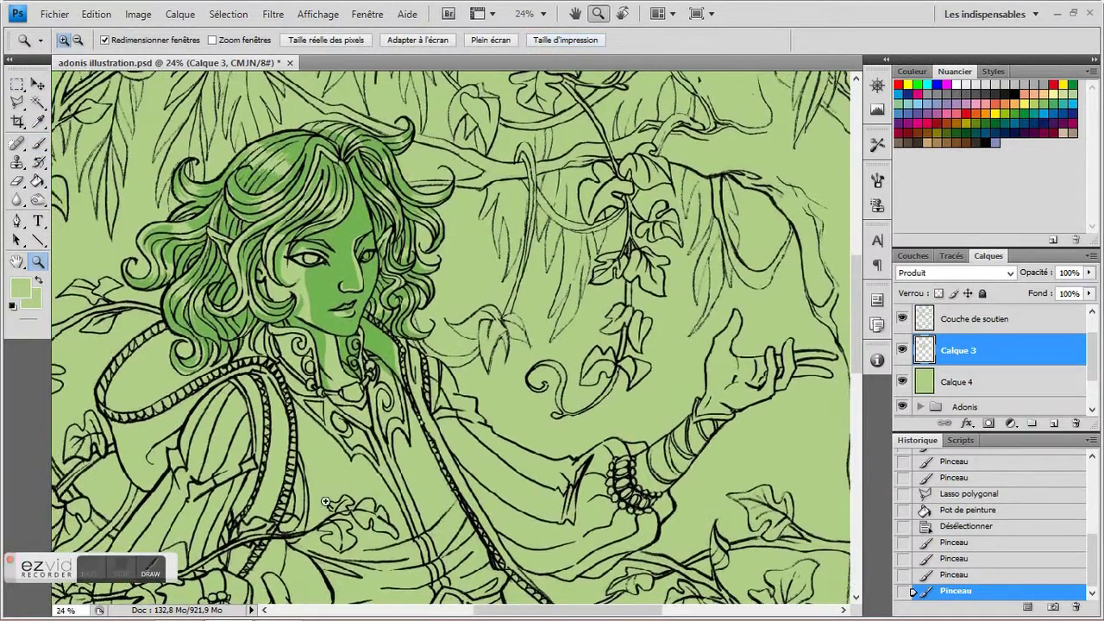
pyautogui.click(319, 314)
pyautogui.press('b')
pyautogui.moveTo(258, 259)
pyautogui.mouseDown()
pyautogui.moveTo(293, 229)
pyautogui.moveTo(332, 276)
pyautogui.mouseUp()
pyautogui.click(422, 252)
pyautogui.moveTo(423, 252); pyautogui.dragTo(383, 164)
pyautogui.moveTo(383, 334); pyautogui.dragTo(448, 280)
pyautogui.moveTo(442, 321); pyautogui.dragTo(487, 218)
pyautogui.moveTo(357, 324)
pyautogui.mouseDown()
pyautogui.moveTo(362, 291)
pyautogui.moveTo(345, 380)
pyautogui.mouseUp()
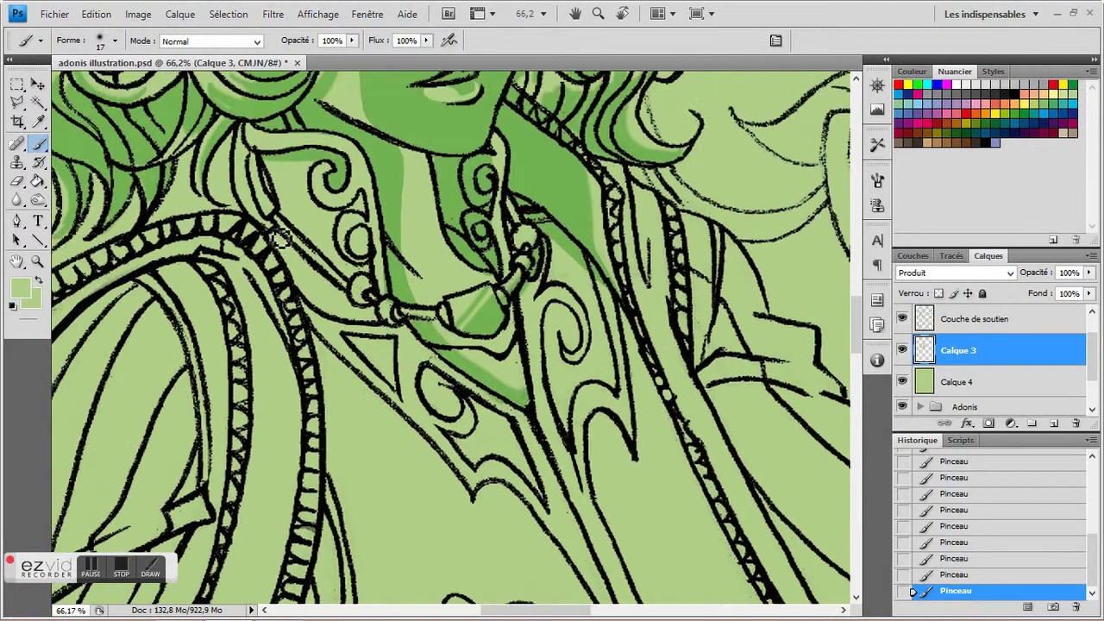
pyautogui.moveTo(302, 258); pyautogui.dragTo(569, 209)
# Step: Outline a shadow area inside the hood with the Lasso and fill it using the Paint Bucket
pyautogui.moveTo(198, 211); pyautogui.dragTo(259, 186)
pyautogui.click(17, 102)
pyautogui.click(86, 98)
pyautogui.moveTo(306, 131)
pyautogui.mouseDown()
pyautogui.moveTo(302, 264)
pyautogui.moveTo(138, 259)
pyautogui.mouseUp()
pyautogui.press('g')
pyautogui.click(205, 296)
pyautogui.moveTo(204, 296); pyautogui.dragTo(157, 304)
pyautogui.click(157, 304)
pyautogui.hotkey('ctrl', 'd')
# Step: Refine the hood shadow along its braided trim and the hanging curl using the Brush and Eraser
pyautogui.press('b')
pyautogui.moveTo(207, 186); pyautogui.dragTo(235, 171)
pyautogui.moveTo(186, 207); pyautogui.dragTo(166, 259)
pyautogui.moveTo(164, 341)
pyautogui.mouseDown()
pyautogui.moveTo(308, 301)
pyautogui.moveTo(394, 254)
pyautogui.mouseUp()
pyautogui.press('e')
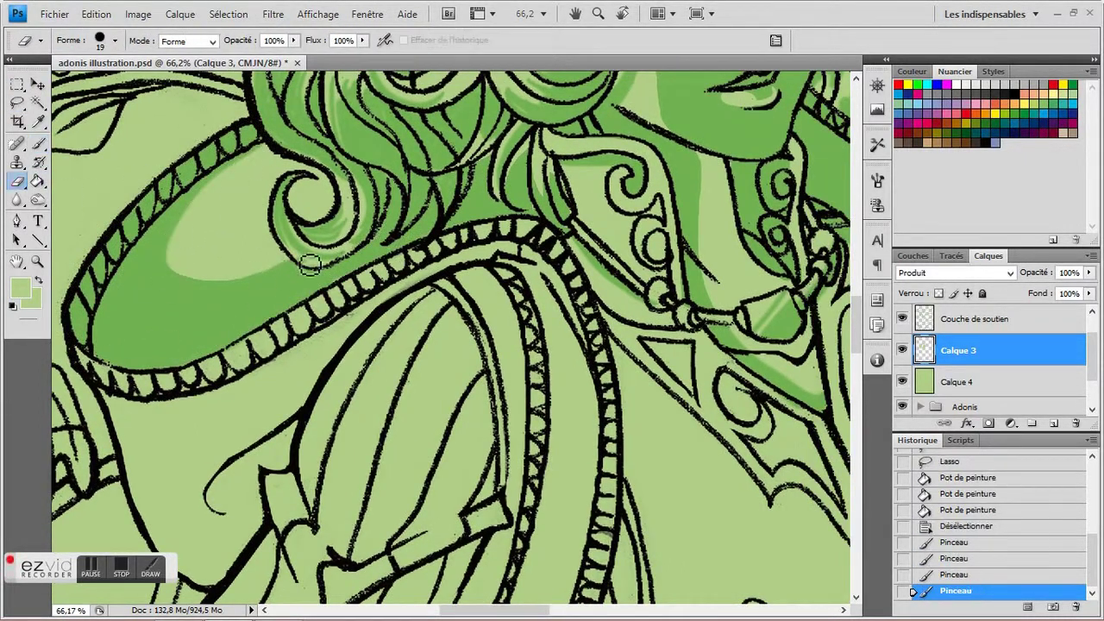
pyautogui.scroll(-2, 310, 265)
pyautogui.moveTo(148, 239); pyautogui.dragTo(345, 226)
pyautogui.scroll(-2, 345, 227)
# Step: Lasso the shadow area of the cape below the hood's braided trim and fill it
pyautogui.press('l')
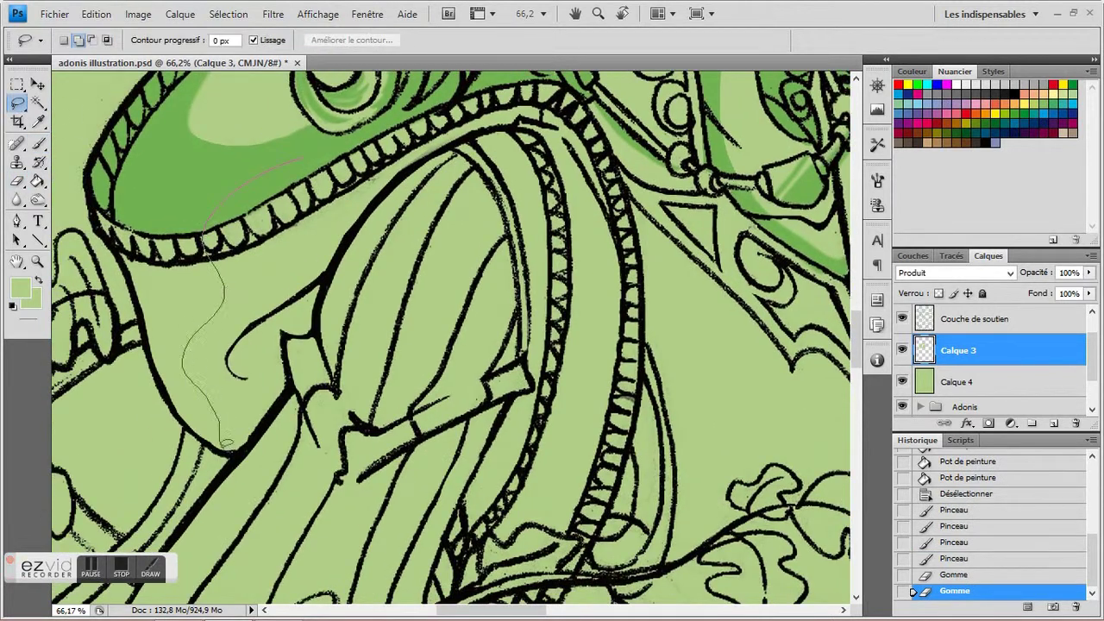
pyautogui.moveTo(545, 113); pyautogui.dragTo(545, 114)
pyautogui.press('g')
pyautogui.click(238, 222)
pyautogui.hotkey('ctrl', 'd')
pyautogui.press('b')
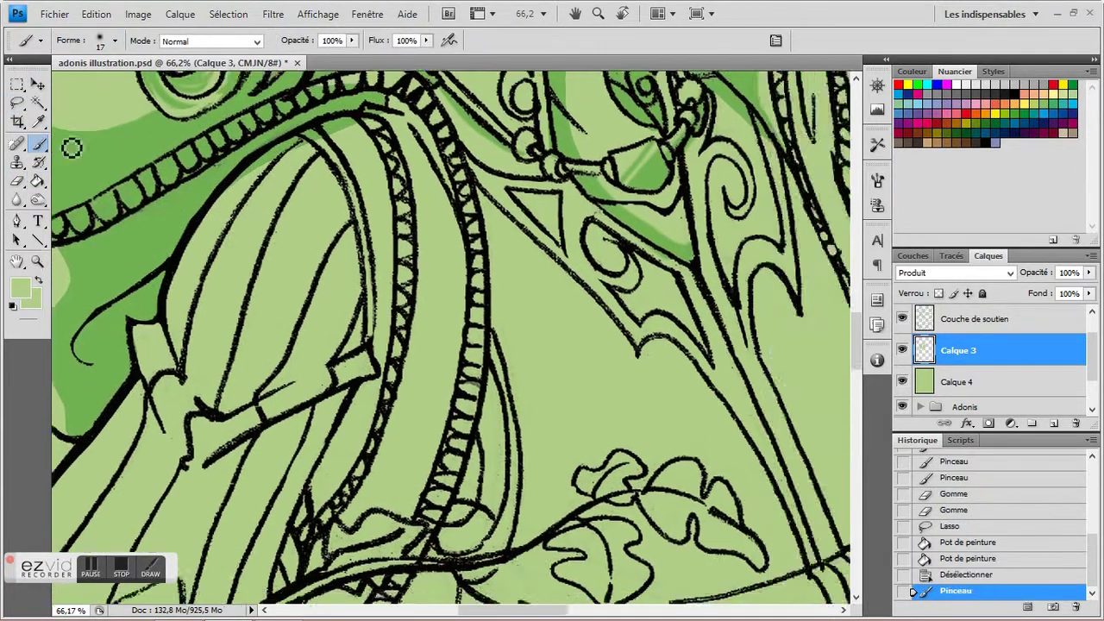
# Step: Brush shadow details around the waist folds and belt of the tunic
pyautogui.press('z')
pyautogui.hotkey('ctrl', '0')
pyautogui.click(422, 376)
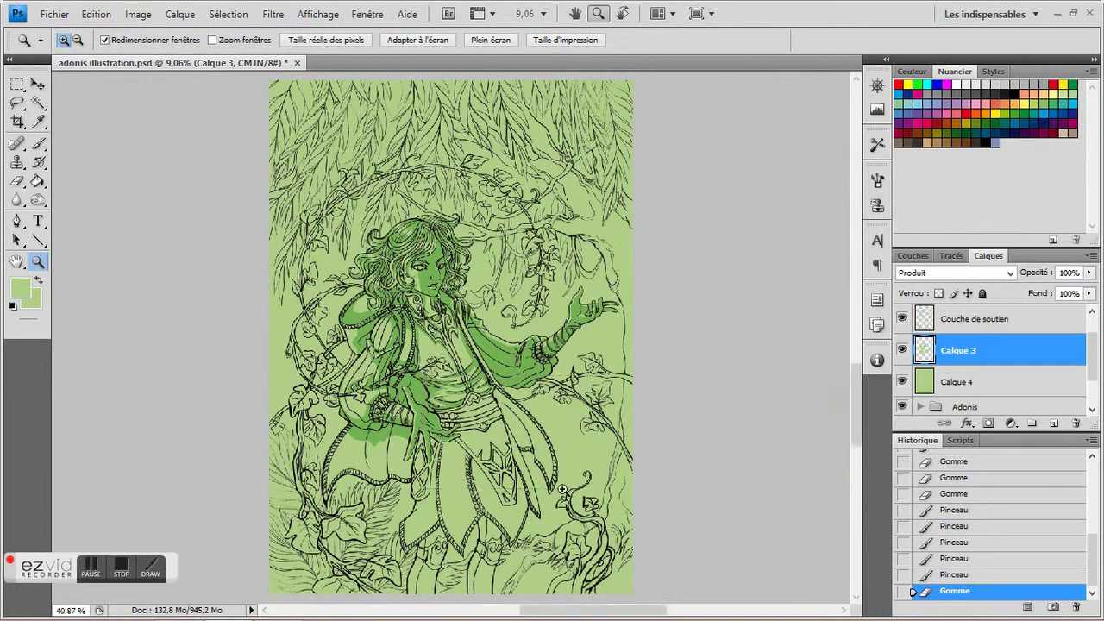
pyautogui.press('b')
pyautogui.moveTo(306, 205); pyautogui.dragTo(317, 298)
# Step: Lasso shadow areas on the belt, below the hand and on the outer coat-tail, and fill them with the Paint Bucket
pyautogui.press('l')
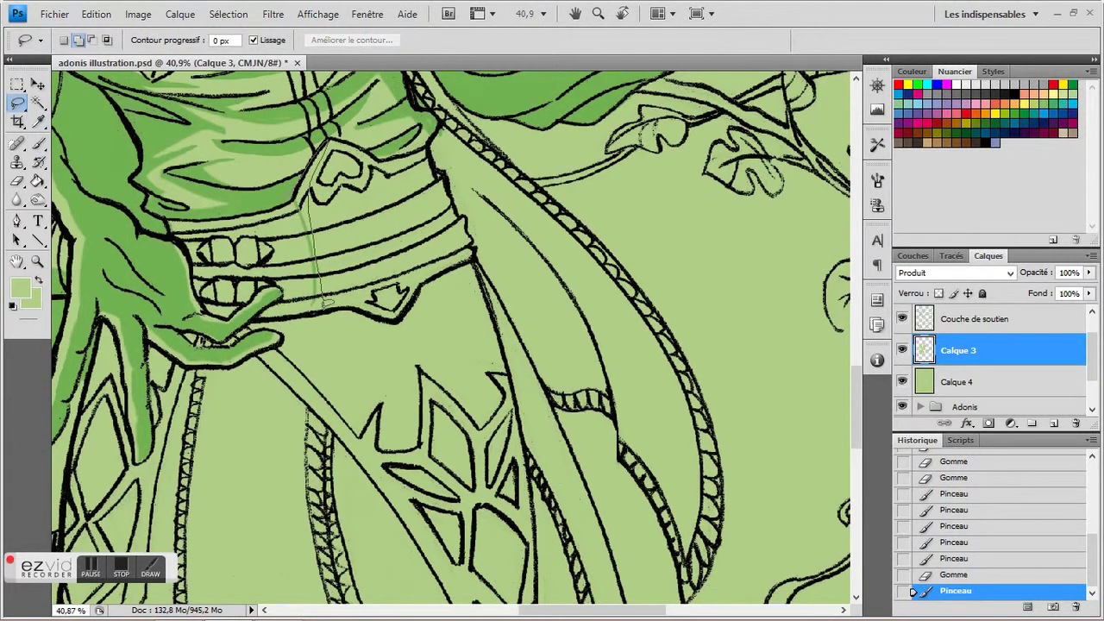
pyautogui.moveTo(200, 298); pyautogui.dragTo(351, 320)
pyautogui.scroll(-3, 352, 320)
pyautogui.moveTo(234, 238); pyautogui.dragTo(324, 216)
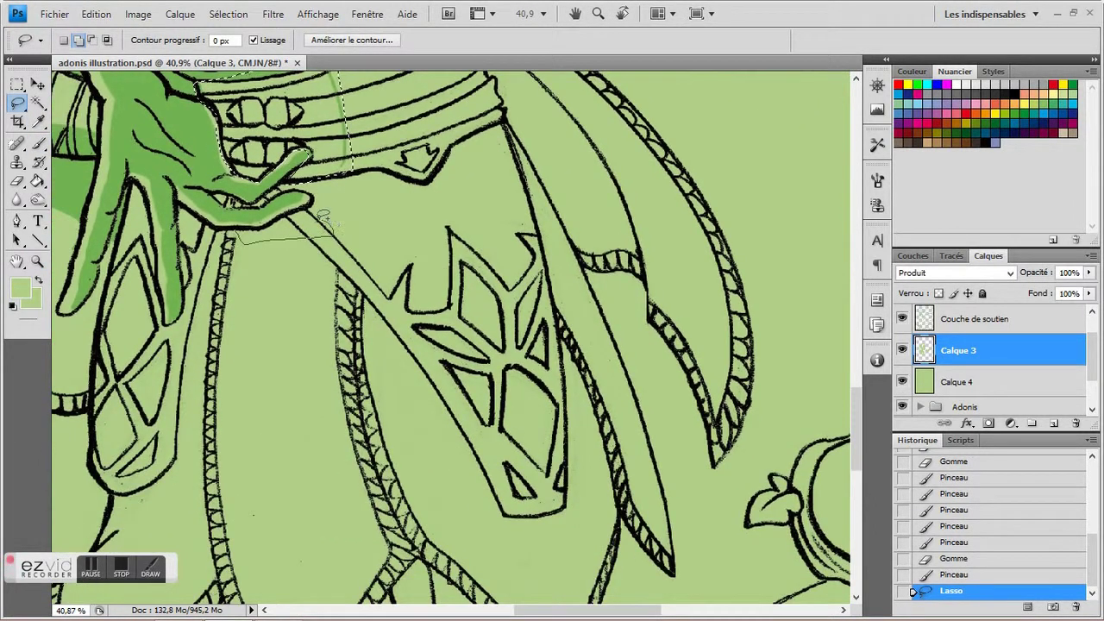
pyautogui.moveTo(256, 225); pyautogui.dragTo(259, 230)
pyautogui.scroll(2, 259, 229)
pyautogui.scroll(2, 259, 229)
pyautogui.moveTo(342, 194); pyautogui.dragTo(401, 264)
pyautogui.moveTo(295, 143); pyautogui.dragTo(298, 147)
pyautogui.press('g')
pyautogui.click(449, 328)
pyautogui.click(518, 414)
pyautogui.hotkey('ctrl', 'd')
# Step: Brush shadows around the belt's heart ornament and along the edges where belt and coat-tail meet
pyautogui.hscroll(-2, 258, 259)
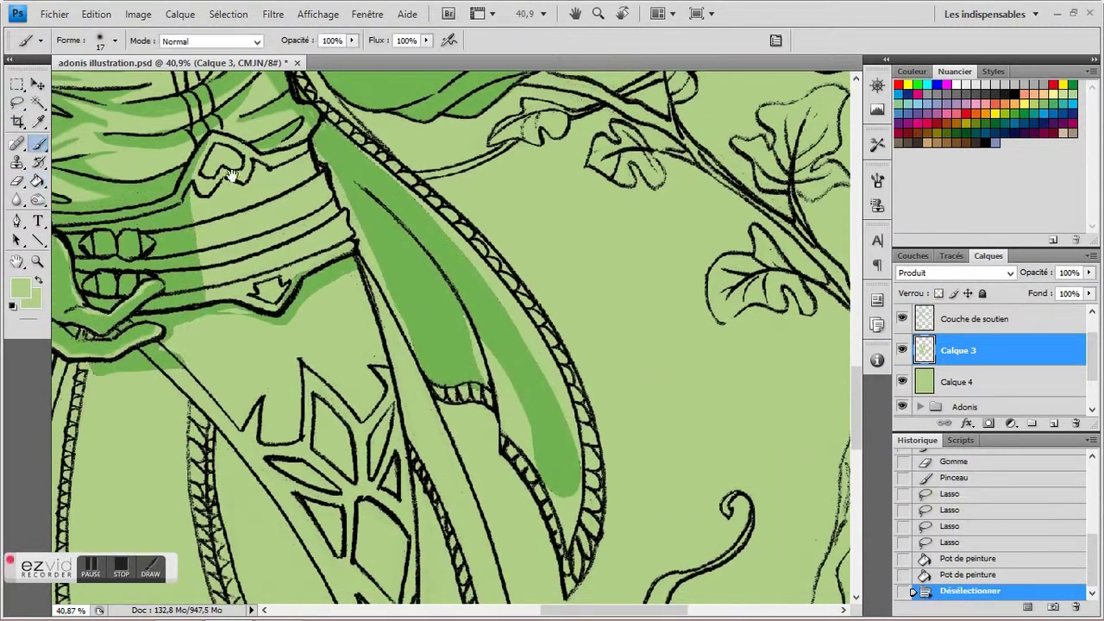
pyautogui.press('b')
pyautogui.moveTo(207, 190)
pyautogui.mouseDown()
pyautogui.moveTo(240, 208)
pyautogui.moveTo(288, 167)
pyautogui.moveTo(323, 157)
pyautogui.mouseUp()
pyautogui.scroll(1, 323, 172)
pyautogui.hscroll(2, 323, 173)
pyautogui.moveTo(293, 196); pyautogui.dragTo(307, 205)
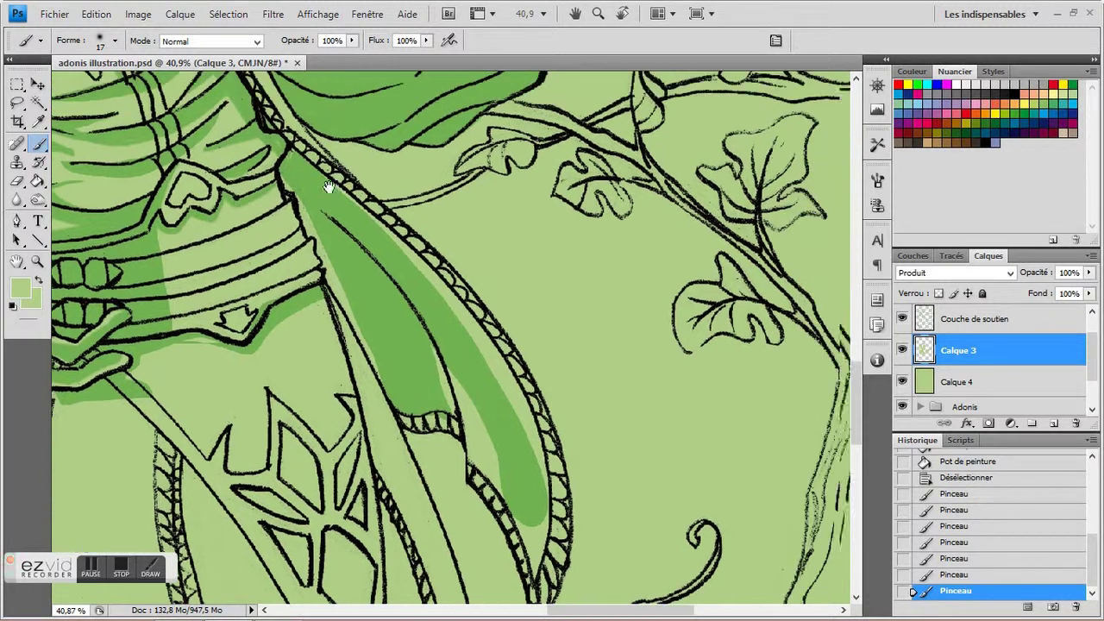
pyautogui.scroll(-2, 374, 369)
pyautogui.hscroll(2, 374, 369)
pyautogui.click(17, 200)
pyautogui.click(115, 40)
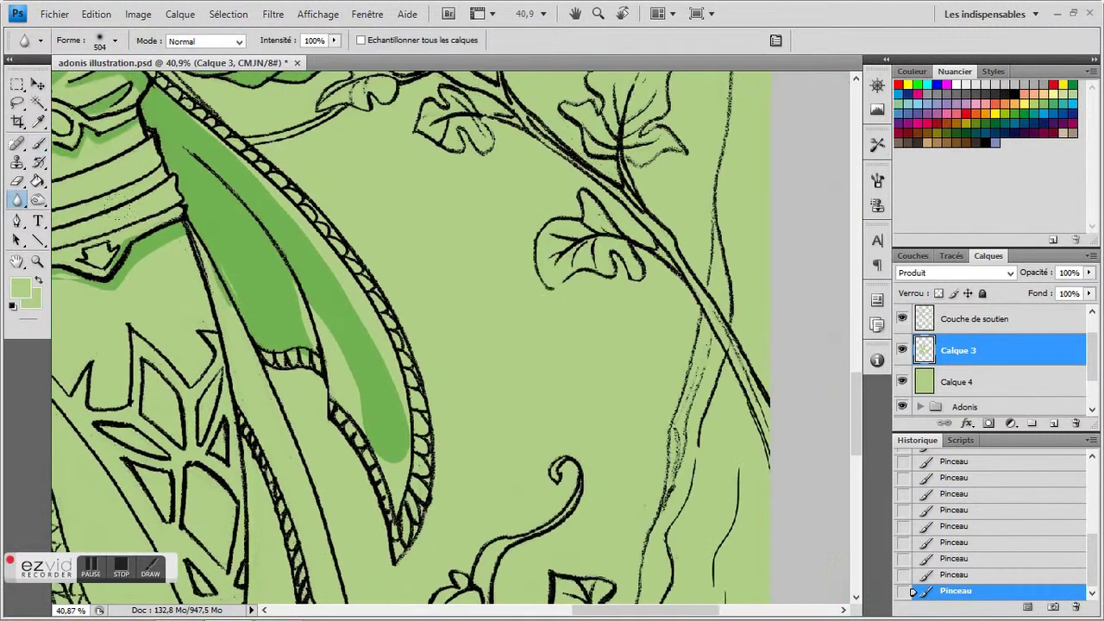
pyautogui.press('Escape')
# Step: Trim the edge of the outer coat-tail's shadow with the Eraser
pyautogui.click(17, 180)
pyautogui.hscroll(2, 345, 345)
pyautogui.moveTo(128, 258)
pyautogui.mouseDown()
pyautogui.moveTo(163, 259)
pyautogui.moveTo(246, 324)
pyautogui.moveTo(263, 352)
pyautogui.mouseUp()
# Step: Brush shadows along the skirt panels and coat-tails, then clean their edges with the Eraser
pyautogui.click(38, 144)
pyautogui.hscroll(2, 263, 352)
pyautogui.moveTo(86, 104)
pyautogui.mouseDown()
pyautogui.moveTo(254, 303)
pyautogui.moveTo(280, 399)
pyautogui.mouseUp()
pyautogui.scroll(-1, 280, 399)
pyautogui.moveTo(247, 273); pyautogui.dragTo(289, 466)
pyautogui.press('e')
pyautogui.scroll(1, 285, 449)
pyautogui.hscroll(-1, 284, 448)
pyautogui.moveTo(177, 177)
pyautogui.mouseDown()
pyautogui.moveTo(136, 143)
pyautogui.moveTo(251, 286)
pyautogui.moveTo(269, 349)
pyautogui.mouseUp()
# Step: Paint shadows below the skirt hem on the first leg, covering its knee guard, strap and boot
pyautogui.hotkey('ctrl', '-')
pyautogui.hotkey('ctrl', '-')
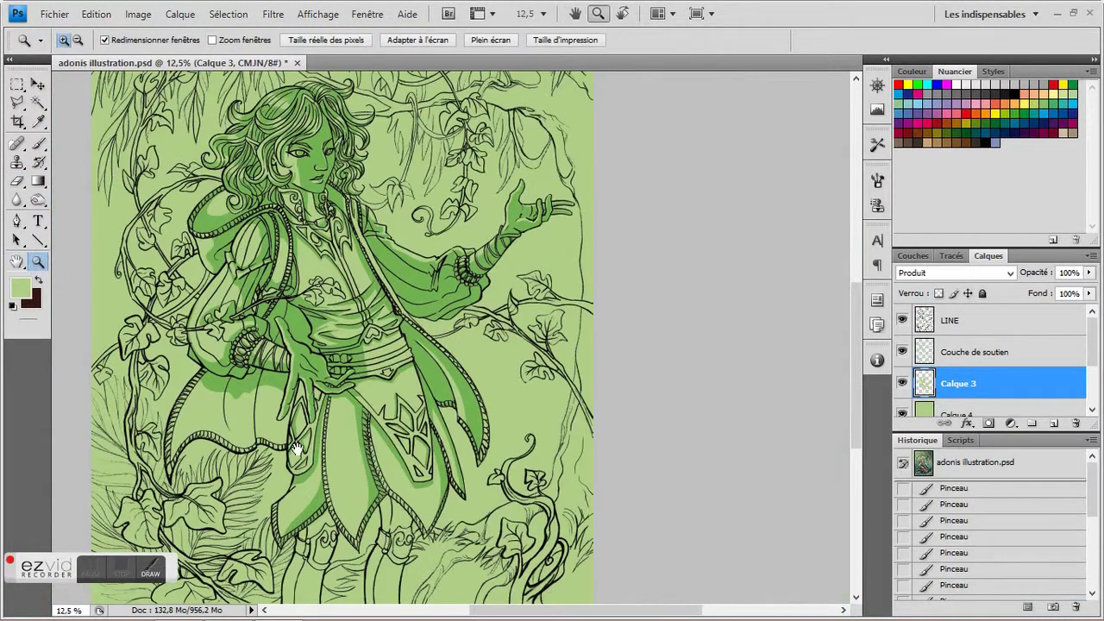
pyautogui.moveTo(295, 449); pyautogui.dragTo(161, 227)
pyautogui.press('b')
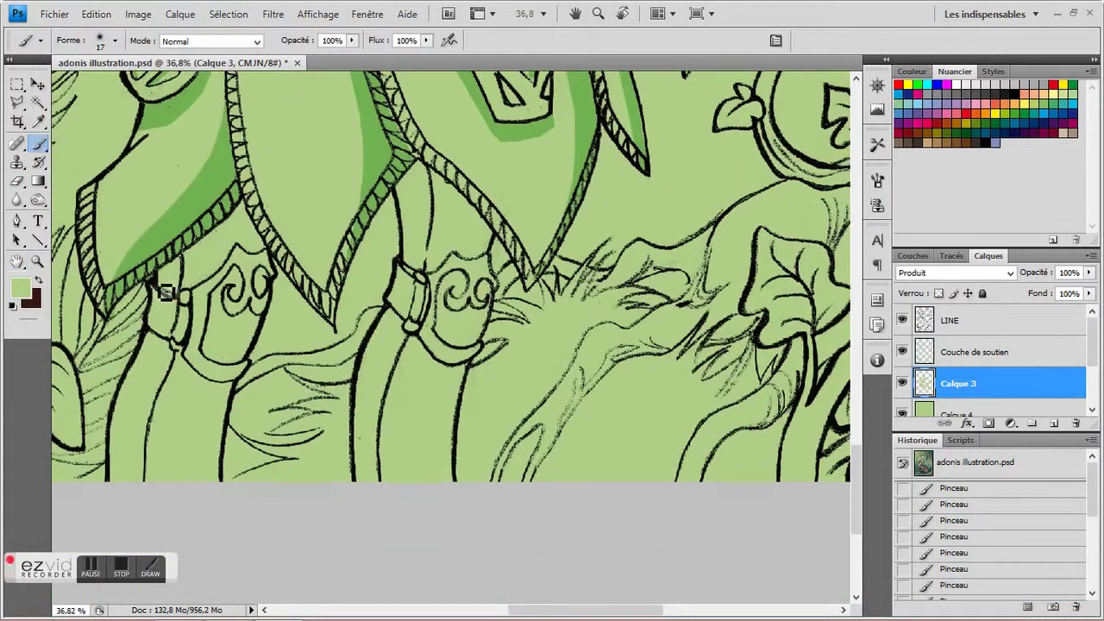
pyautogui.moveTo(244, 211)
pyautogui.mouseDown()
pyautogui.moveTo(267, 293)
pyautogui.moveTo(230, 389)
pyautogui.moveTo(182, 358)
pyautogui.mouseUp()
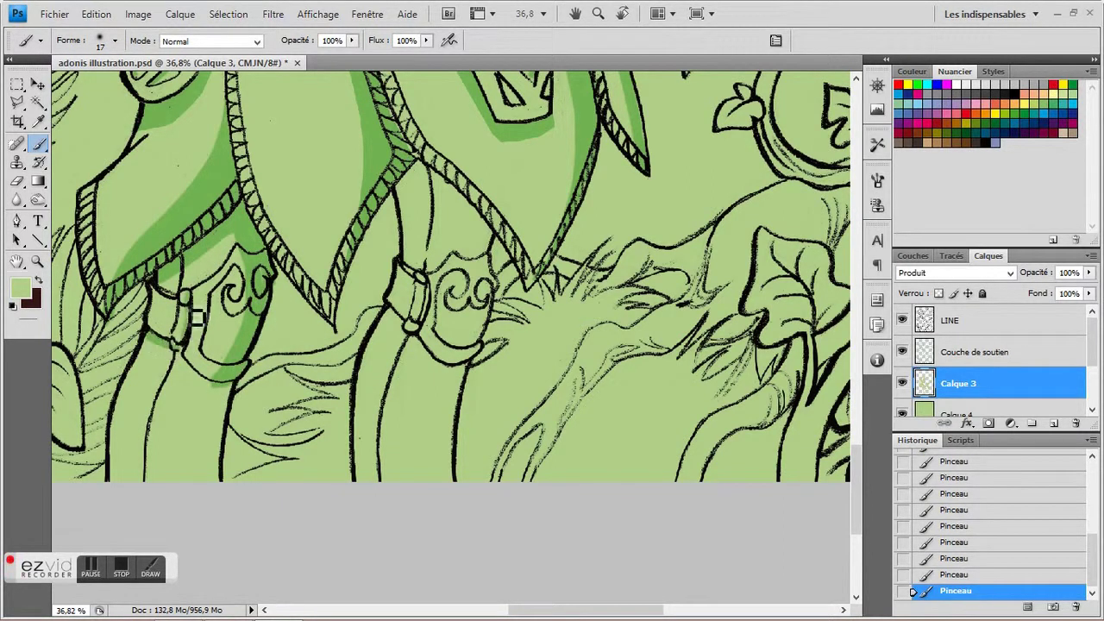
pyautogui.scroll(-1, 173, 312)
pyautogui.moveTo(177, 354)
pyautogui.mouseDown()
pyautogui.moveTo(192, 460)
pyautogui.moveTo(180, 370)
pyautogui.moveTo(217, 395)
pyautogui.mouseUp()
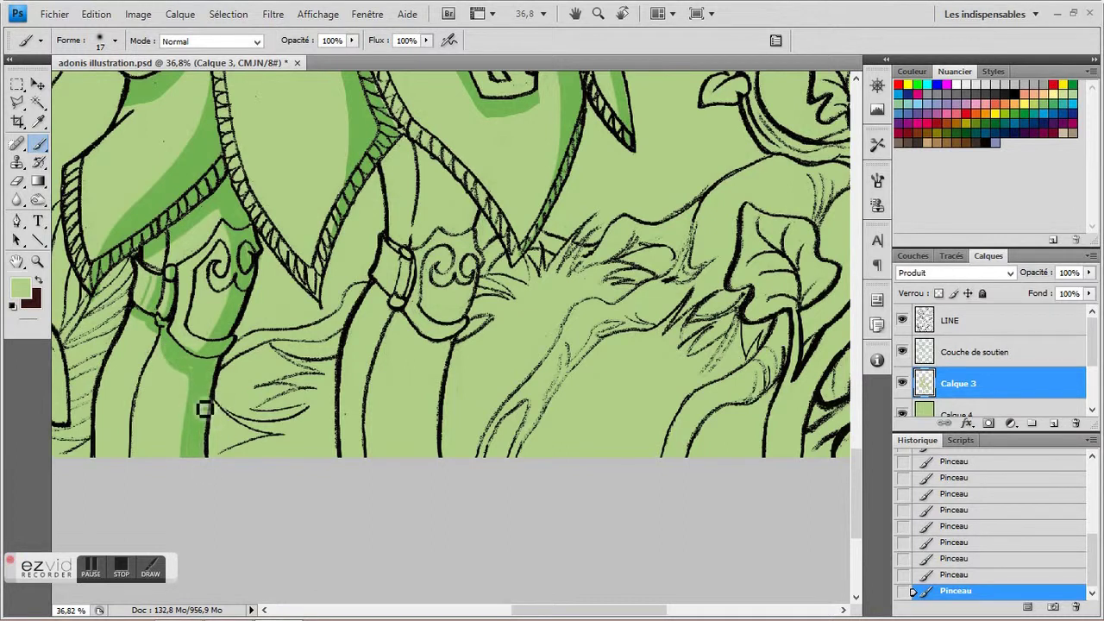
# Step: Paint matching shadows on the second leg's thigh, scrolled knee guard, strap and boot
pyautogui.hscroll(4, 333, 197)
pyautogui.scroll(3, 281, 175)
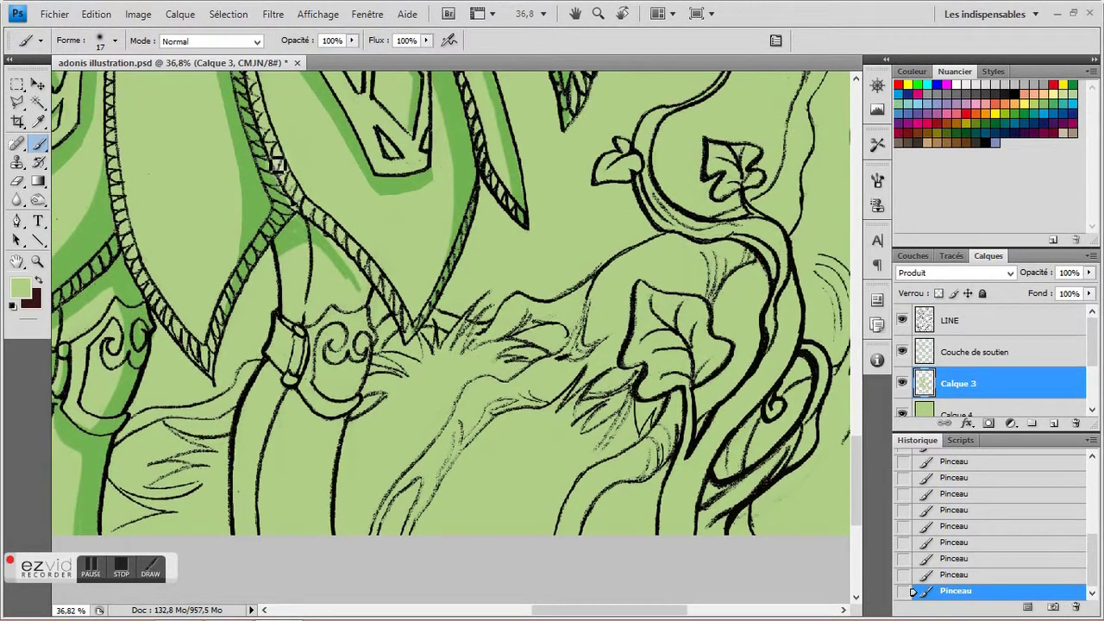
pyautogui.scroll(-3, 329, 226)
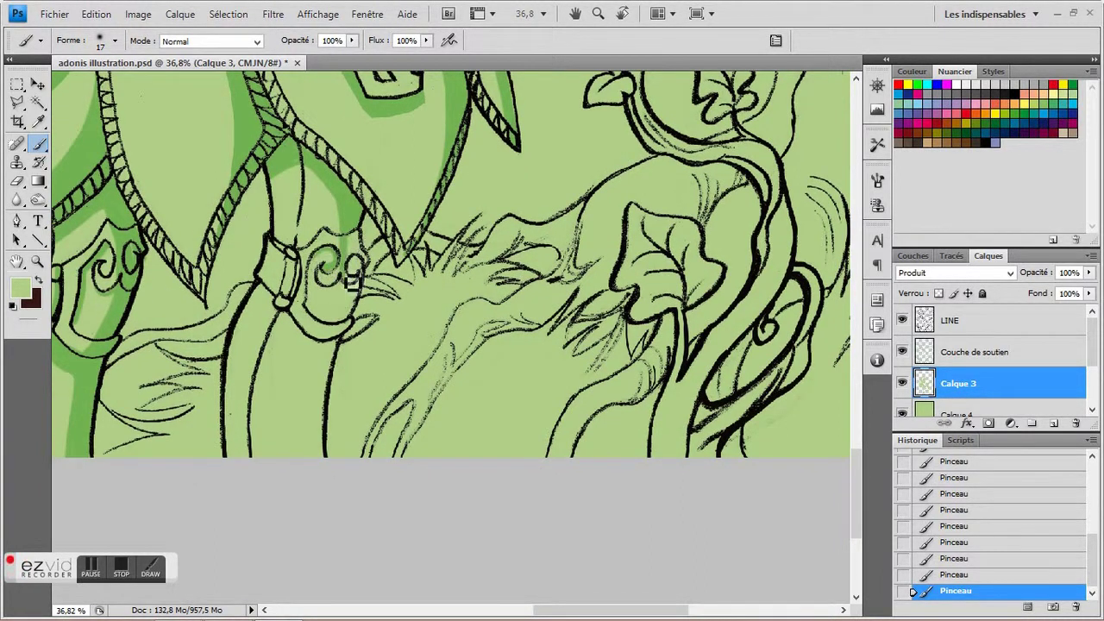
pyautogui.scroll(-1, 374, 273)
pyautogui.moveTo(343, 251); pyautogui.dragTo(354, 285)
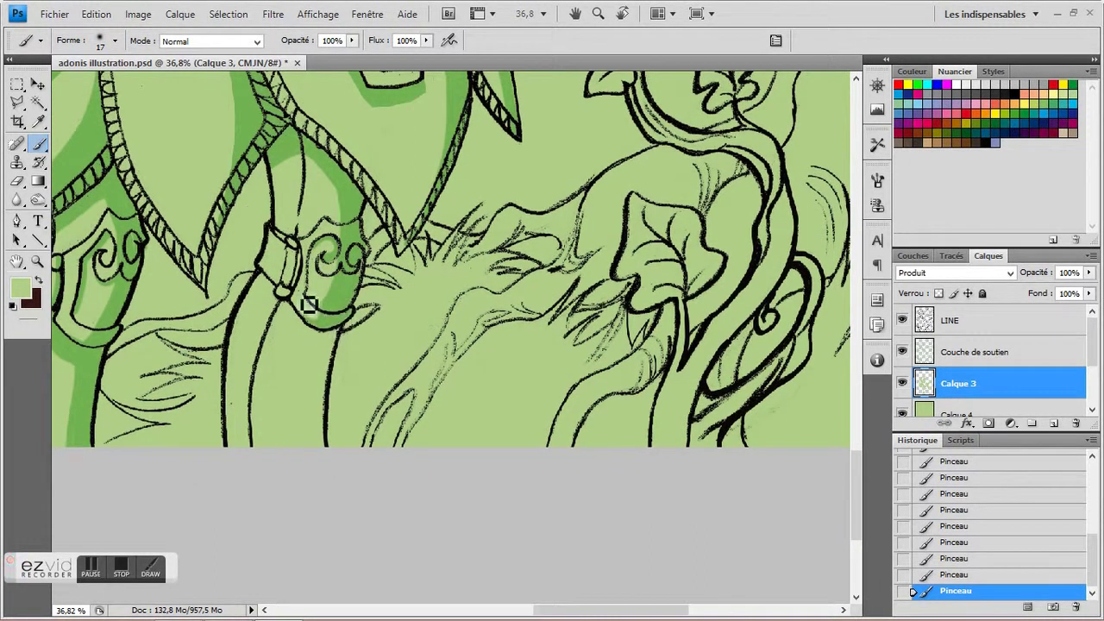
pyautogui.moveTo(293, 315)
pyautogui.mouseDown()
pyautogui.moveTo(333, 352)
pyautogui.moveTo(321, 423)
pyautogui.moveTo(332, 390)
pyautogui.mouseUp()
pyautogui.moveTo(290, 265); pyautogui.dragTo(334, 250)
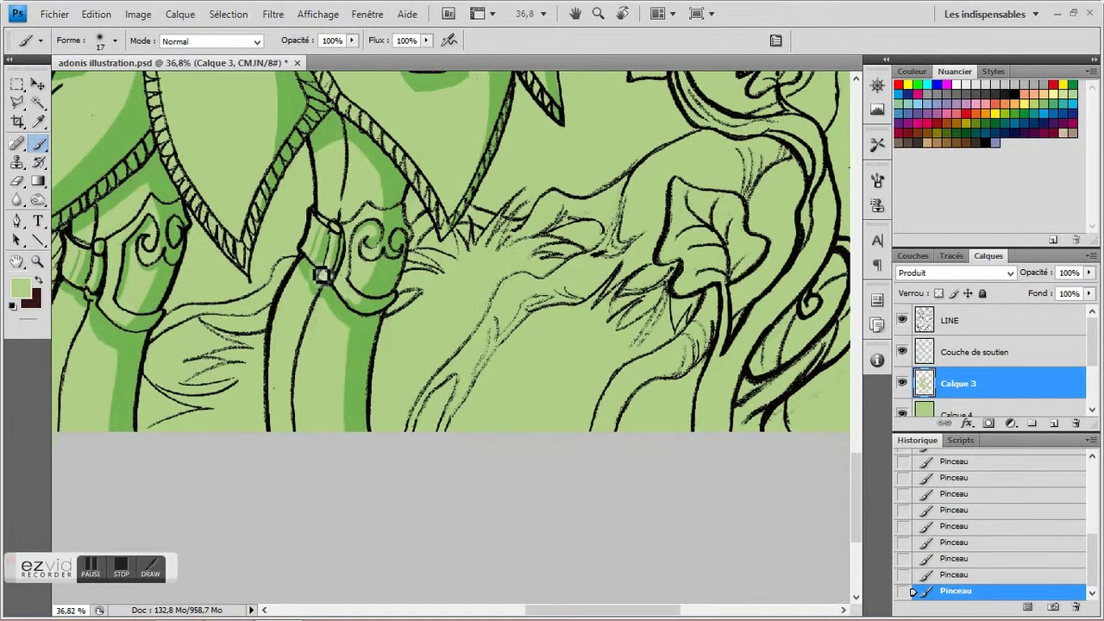
# Step: Brush shadows onto the background vine's leaves and stems beside the character
pyautogui.press('z')
pyautogui.hotkey('ctrl', '0')
pyautogui.moveTo(276, 371); pyautogui.dragTo(517, 370)
pyautogui.press('b')
pyautogui.moveTo(216, 212); pyautogui.dragTo(149, 181)
pyautogui.press('b')
pyautogui.moveTo(148, 129); pyautogui.dragTo(233, 310)
pyautogui.moveTo(248, 259); pyautogui.dragTo(298, 479)
pyautogui.moveTo(345, 178); pyautogui.dragTo(345, 375)
pyautogui.moveTo(405, 108)
pyautogui.mouseDown()
pyautogui.moveTo(418, 220)
pyautogui.moveTo(380, 285)
pyautogui.moveTo(327, 259)
pyautogui.moveTo(422, 158)
pyautogui.moveTo(362, 379)
pyautogui.moveTo(406, 362)
pyautogui.moveTo(413, 560)
pyautogui.mouseUp()
pyautogui.moveTo(298, 162)
pyautogui.mouseDown()
pyautogui.moveTo(276, 268)
pyautogui.moveTo(258, 198)
pyautogui.mouseUp()
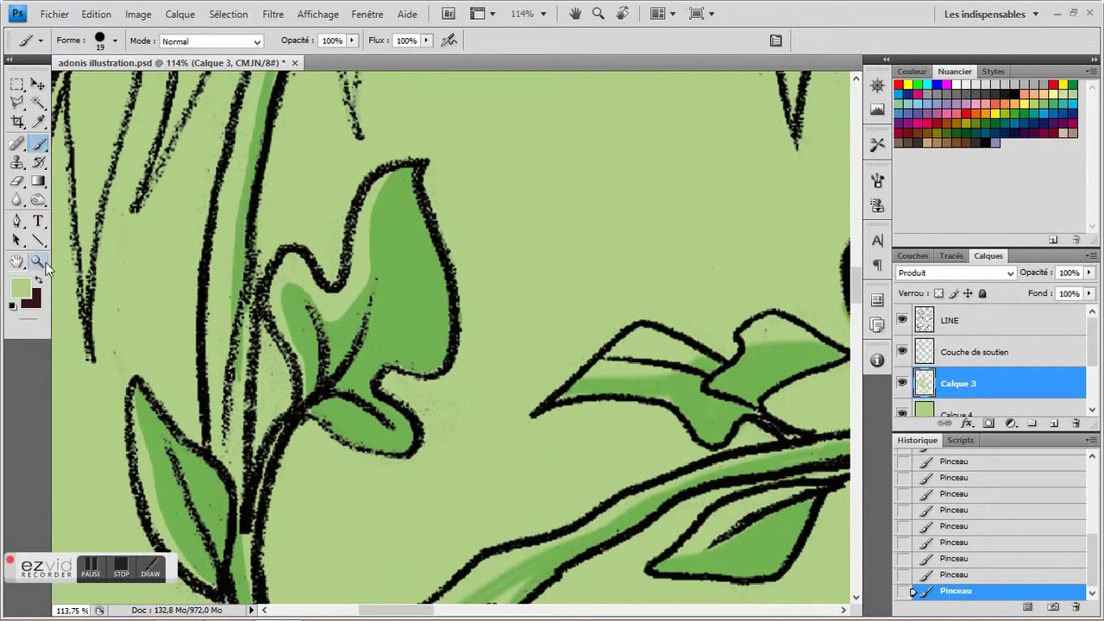
# Step: Brush flat shadows onto the next leaves and stem of the climbing vine, cleaning their edges with the Eraser
pyautogui.hotkey('ctrl', '0')
pyautogui.moveTo(198, 284)
pyautogui.mouseDown()
pyautogui.moveTo(242, 284)
pyautogui.moveTo(220, 280)
pyautogui.moveTo(186, 366)
pyautogui.moveTo(172, 328)
pyautogui.mouseUp()
pyautogui.moveTo(297, 234)
pyautogui.mouseDown()
pyautogui.moveTo(326, 302)
pyautogui.moveTo(233, 276)
pyautogui.moveTo(292, 268)
pyautogui.mouseUp()
pyautogui.moveTo(270, 168)
pyautogui.mouseDown()
pyautogui.moveTo(215, 224)
pyautogui.moveTo(244, 324)
pyautogui.mouseUp()
pyautogui.press('e')
pyautogui.moveTo(175, 250)
pyautogui.mouseDown()
pyautogui.moveTo(181, 300)
pyautogui.moveTo(128, 239)
pyautogui.moveTo(166, 270)
pyautogui.mouseUp()
pyautogui.press('b')
# Step: Shade the curling stem, small leaf and forked leaf where the vine rises into the arch above the character
pyautogui.moveTo(233, 250); pyautogui.dragTo(169, 308)
pyautogui.moveTo(250, 136); pyautogui.dragTo(207, 186)
pyautogui.moveTo(202, 181)
pyautogui.mouseDown()
pyautogui.moveTo(198, 259)
pyautogui.moveTo(271, 185)
pyautogui.mouseUp()
pyautogui.moveTo(207, 224)
pyautogui.mouseDown()
pyautogui.moveTo(275, 175)
pyautogui.moveTo(246, 155)
pyautogui.mouseUp()
pyautogui.moveTo(259, 228)
pyautogui.mouseDown()
pyautogui.moveTo(222, 250)
pyautogui.moveTo(164, 332)
pyautogui.mouseUp()
pyautogui.press('e')
pyautogui.moveTo(199, 293)
pyautogui.mouseDown()
pyautogui.moveTo(185, 303)
pyautogui.moveTo(227, 410)
pyautogui.mouseUp()
pyautogui.press('b')
pyautogui.moveTo(345, 179)
pyautogui.mouseDown()
pyautogui.moveTo(285, 190)
pyautogui.moveTo(347, 185)
pyautogui.moveTo(315, 141)
pyautogui.mouseUp()
pyautogui.moveTo(172, 276); pyautogui.dragTo(211, 251)
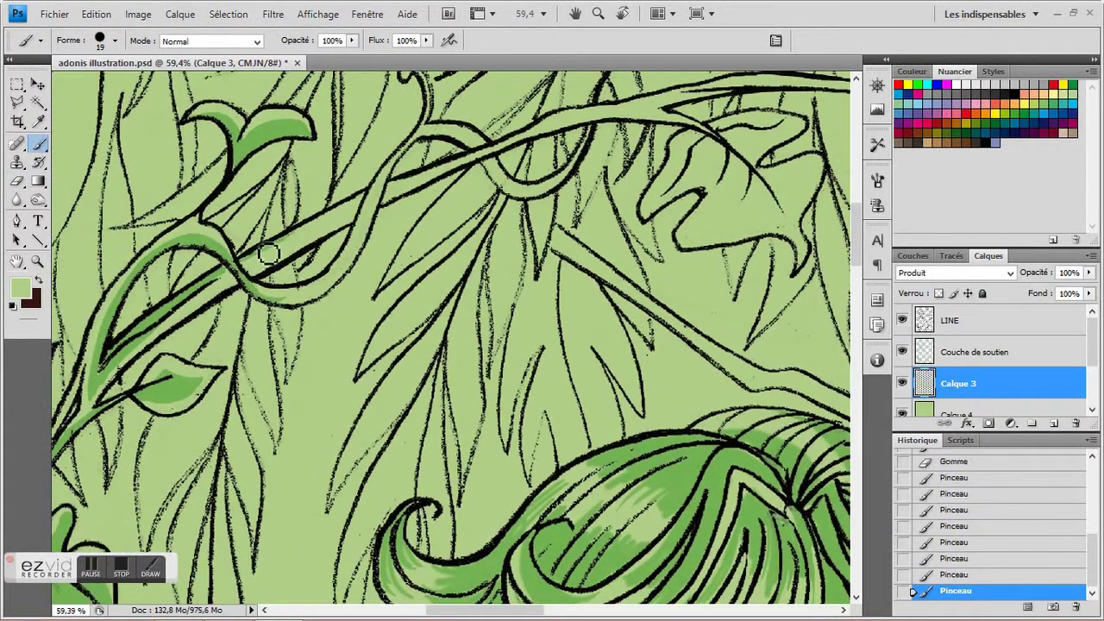
# Step: Brush shadows along the intertwined stems at the top of the vine arch and onto the first lobes of its large leaf
pyautogui.moveTo(407, 183); pyautogui.dragTo(287, 232)
pyautogui.moveTo(215, 334)
pyautogui.mouseDown()
pyautogui.moveTo(236, 308)
pyautogui.moveTo(208, 277)
pyautogui.mouseUp()
pyautogui.press('e')
pyautogui.press('b')
pyautogui.moveTo(141, 313)
pyautogui.mouseDown()
pyautogui.moveTo(229, 280)
pyautogui.moveTo(252, 291)
pyautogui.mouseUp()
pyautogui.moveTo(311, 259); pyautogui.dragTo(207, 267)
pyautogui.moveTo(243, 226); pyautogui.dragTo(191, 226)
pyautogui.moveTo(268, 229)
pyautogui.mouseDown()
pyautogui.moveTo(195, 178)
pyautogui.moveTo(222, 235)
pyautogui.moveTo(205, 216)
pyautogui.mouseUp()
pyautogui.press('e')
pyautogui.press('b')
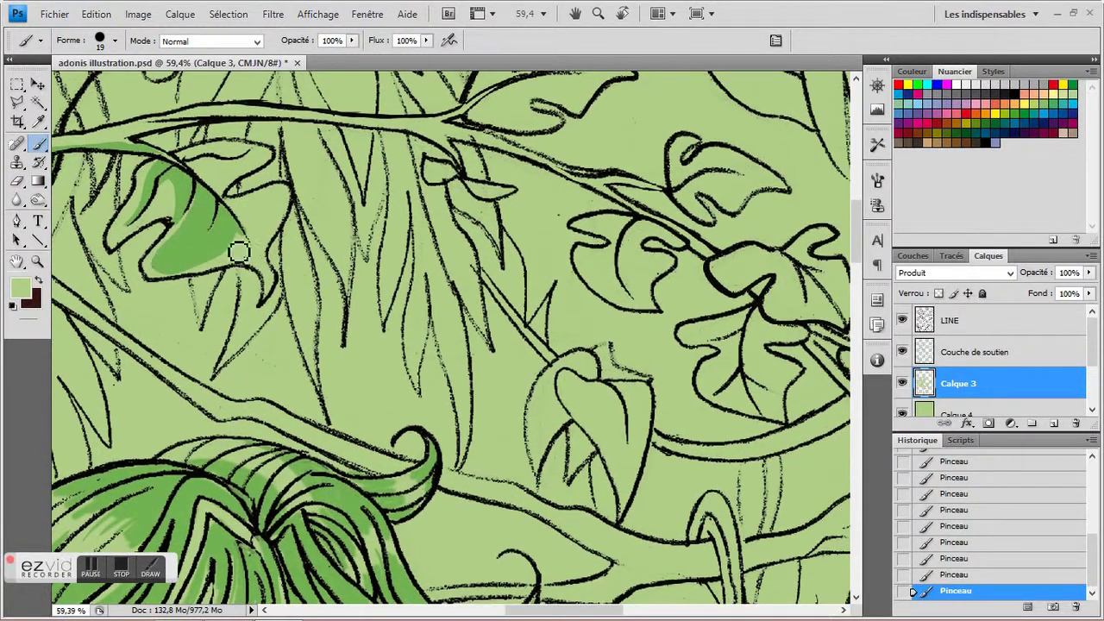
# Step: Complete the shadows on the large lobed leaf below the arch, erasing light gaps along its veins
pyautogui.moveTo(219, 276); pyautogui.dragTo(168, 205)
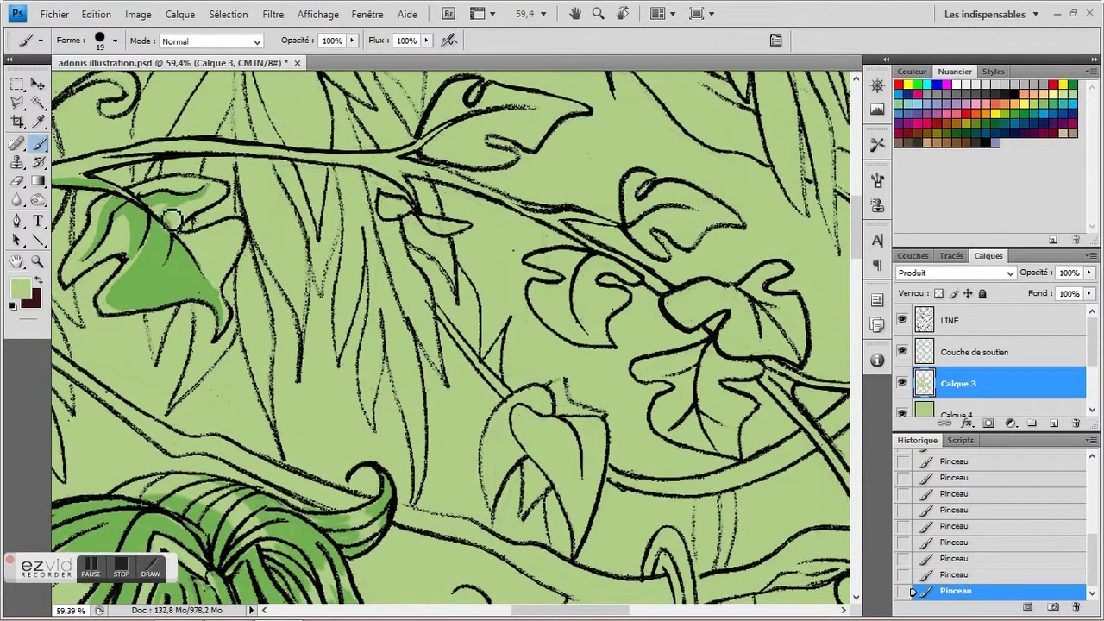
pyautogui.press('e')
pyautogui.moveTo(221, 256)
pyautogui.mouseDown()
pyautogui.moveTo(192, 252)
pyautogui.moveTo(234, 259)
pyautogui.mouseUp()
pyautogui.press('b')
pyautogui.click(203, 263)
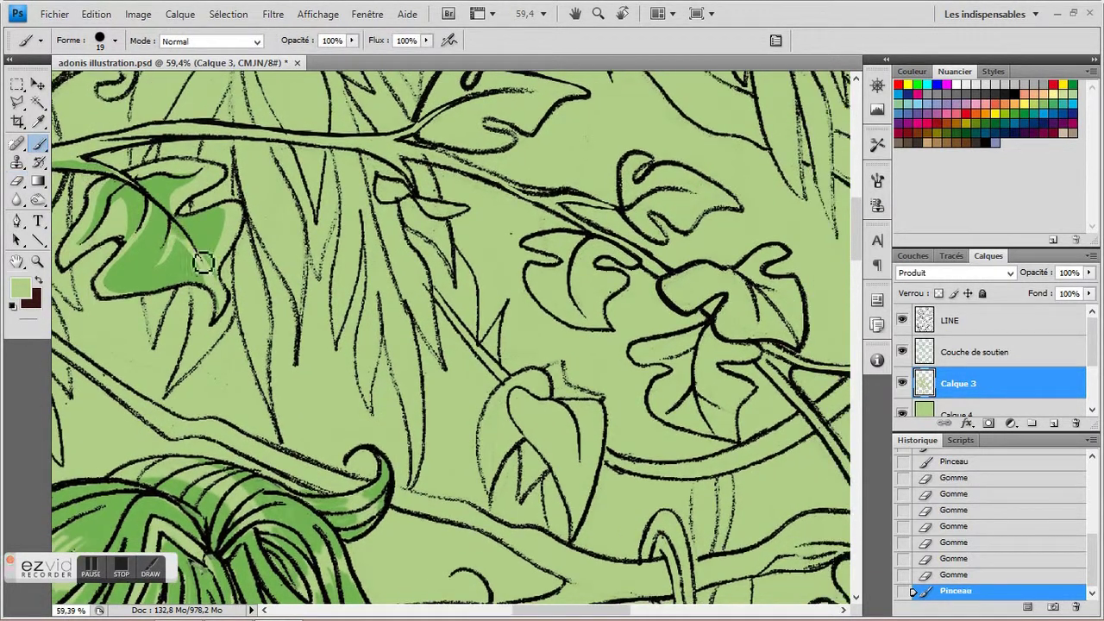
pyautogui.moveTo(206, 224); pyautogui.dragTo(230, 249)
pyautogui.moveTo(134, 272); pyautogui.dragTo(152, 259)
# Step: Shade the small leaves attached along the upper vine branch, correcting the edges with the Eraser
pyautogui.moveTo(500, 155); pyautogui.dragTo(371, 216)
pyautogui.moveTo(327, 211)
pyautogui.mouseDown()
pyautogui.moveTo(373, 213)
pyautogui.moveTo(444, 186)
pyautogui.mouseUp()
pyautogui.moveTo(444, 185); pyautogui.dragTo(285, 177)
pyautogui.press('e')
pyautogui.moveTo(285, 177)
pyautogui.mouseDown()
pyautogui.moveTo(309, 177)
pyautogui.moveTo(250, 150)
pyautogui.mouseUp()
pyautogui.press('b')
pyautogui.moveTo(202, 160); pyautogui.dragTo(255, 138)
pyautogui.moveTo(67, 219)
pyautogui.mouseDown()
pyautogui.moveTo(184, 224)
pyautogui.moveTo(250, 252)
pyautogui.mouseUp()
pyautogui.moveTo(423, 212); pyautogui.dragTo(320, 181)
pyautogui.moveTo(319, 181)
pyautogui.mouseDown()
pyautogui.moveTo(360, 198)
pyautogui.moveTo(345, 168)
pyautogui.moveTo(209, 193)
pyautogui.moveTo(260, 189)
pyautogui.moveTo(189, 176)
pyautogui.moveTo(217, 216)
pyautogui.mouseUp()
# Step: Paint shadows on both halves of the folded, pointed leaf hanging below the upper branch and trim their edges
pyautogui.press('e')
pyautogui.press('b')
pyautogui.moveTo(174, 364)
pyautogui.mouseDown()
pyautogui.moveTo(221, 291)
pyautogui.moveTo(241, 341)
pyautogui.mouseUp()
pyautogui.moveTo(243, 267); pyautogui.dragTo(248, 377)
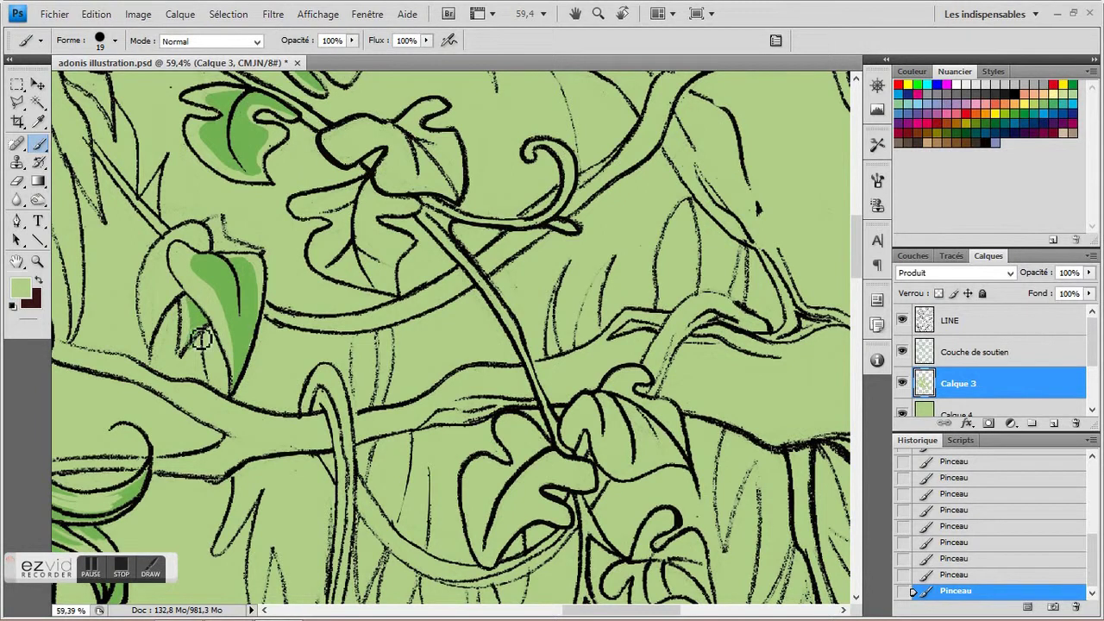
pyautogui.moveTo(200, 339); pyautogui.dragTo(145, 320)
pyautogui.press('e')
pyautogui.moveTo(125, 252); pyautogui.dragTo(129, 276)
pyautogui.press('b')
# Step: Shade the two overlapping lobed leaves where the vine bends downward beside the curled tendril
pyautogui.moveTo(320, 176)
pyautogui.mouseDown()
pyautogui.moveTo(241, 229)
pyautogui.moveTo(222, 292)
pyautogui.moveTo(226, 344)
pyautogui.mouseUp()
pyautogui.press('e')
pyautogui.press('b')
pyautogui.moveTo(149, 205)
pyautogui.mouseDown()
pyautogui.moveTo(210, 211)
pyautogui.moveTo(233, 247)
pyautogui.mouseUp()
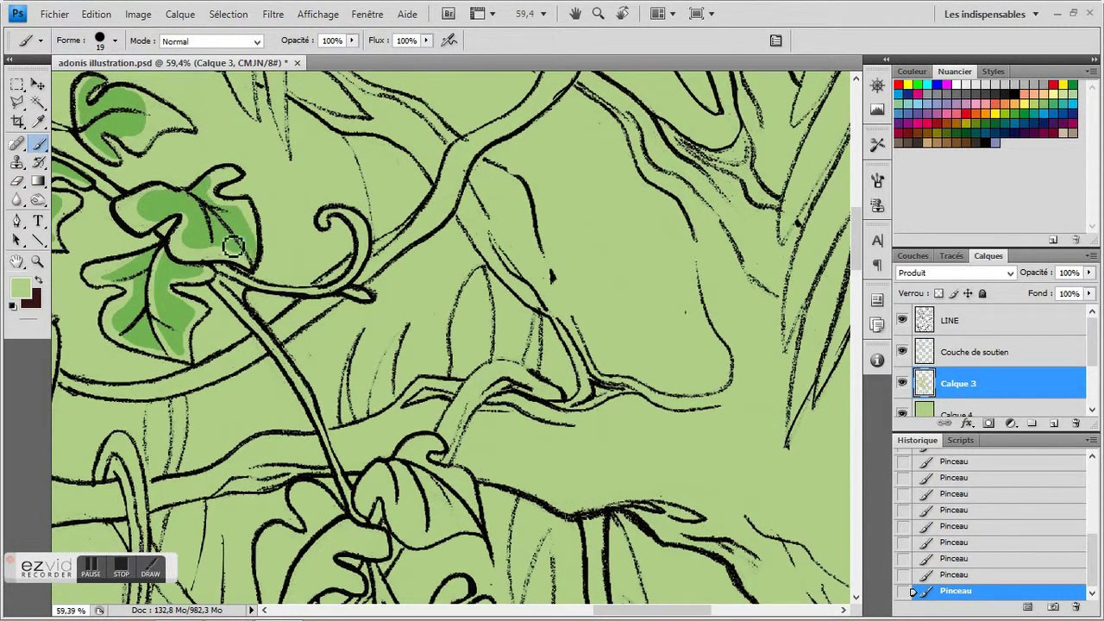
# Step: Brush shadows down the hanging stem and onto the large leaves at its first cluster
pyautogui.moveTo(333, 336)
pyautogui.mouseDown()
pyautogui.moveTo(177, 216)
pyautogui.moveTo(103, 104)
pyautogui.mouseUp()
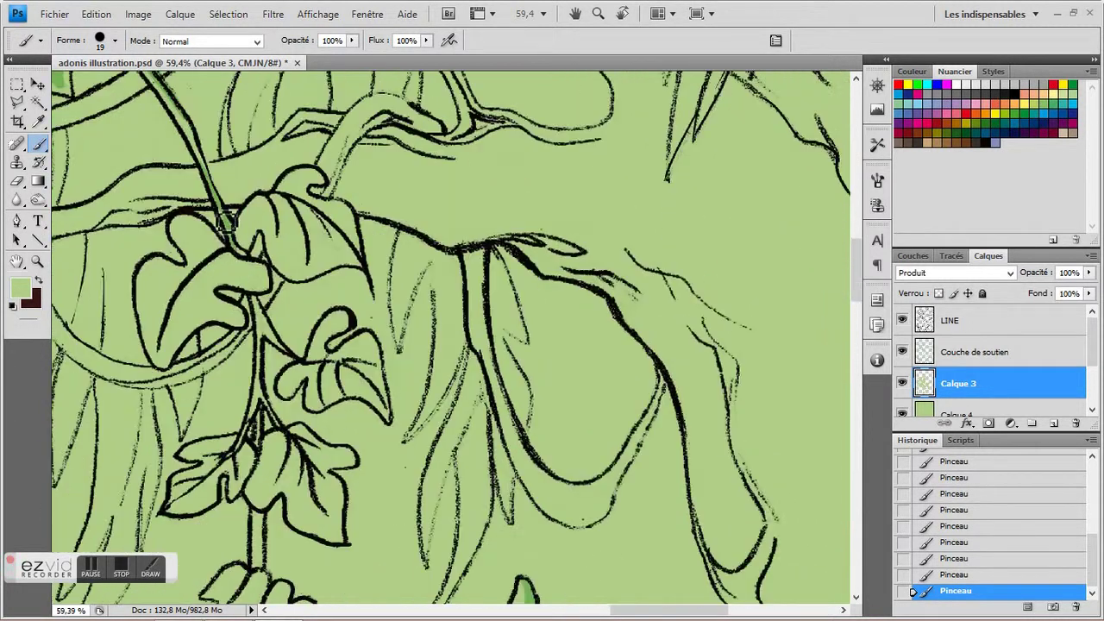
pyautogui.moveTo(183, 296); pyautogui.dragTo(202, 257)
pyautogui.moveTo(209, 189); pyautogui.dragTo(228, 211)
pyautogui.moveTo(202, 257)
pyautogui.mouseDown()
pyautogui.moveTo(216, 203)
pyautogui.moveTo(213, 282)
pyautogui.mouseUp()
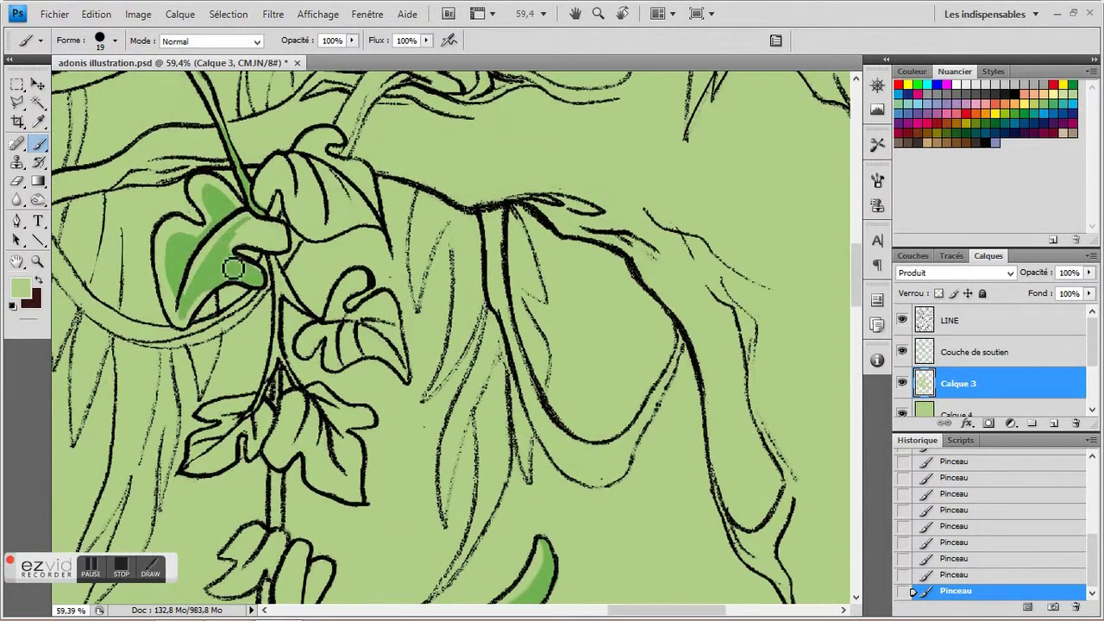
pyautogui.moveTo(310, 190); pyautogui.dragTo(263, 168)
pyautogui.press('e')
pyautogui.scroll(1, 136, 276)
pyautogui.moveTo(211, 173)
pyautogui.mouseDown()
pyautogui.moveTo(275, 181)
pyautogui.moveTo(235, 195)
pyautogui.moveTo(227, 183)
pyautogui.moveTo(298, 201)
pyautogui.moveTo(274, 181)
pyautogui.moveTo(284, 170)
pyautogui.moveTo(250, 148)
pyautogui.moveTo(321, 211)
pyautogui.moveTo(228, 205)
pyautogui.moveTo(280, 178)
pyautogui.moveTo(265, 160)
pyautogui.moveTo(264, 175)
pyautogui.moveTo(320, 195)
pyautogui.mouseUp()
# Step: Shade the curled leaf and the pair of lobed leaves midway down the hanging vine, erasing excess paint
pyautogui.scroll(-5, 286, 178)
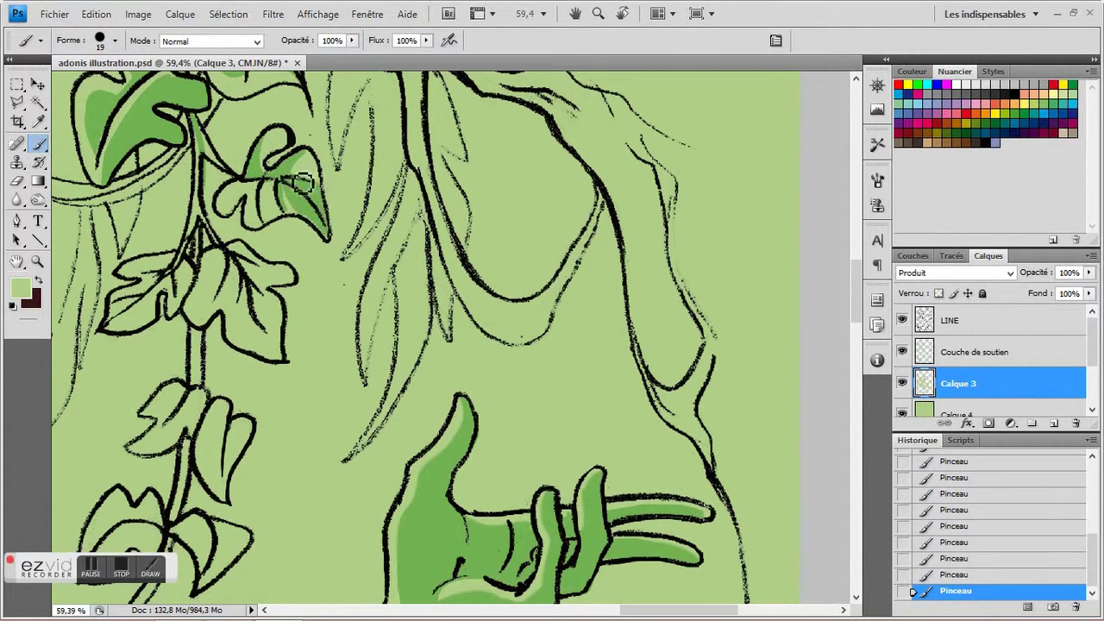
pyautogui.scroll(-2, 276, 237)
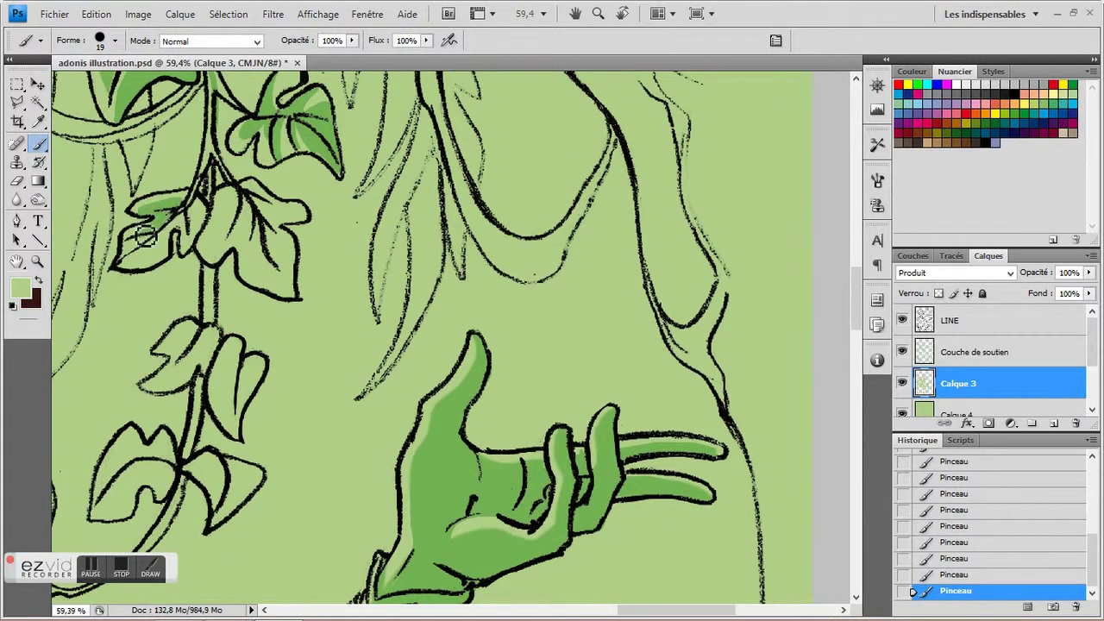
pyautogui.scroll(-1, 134, 243)
pyautogui.moveTo(257, 207); pyautogui.dragTo(274, 240)
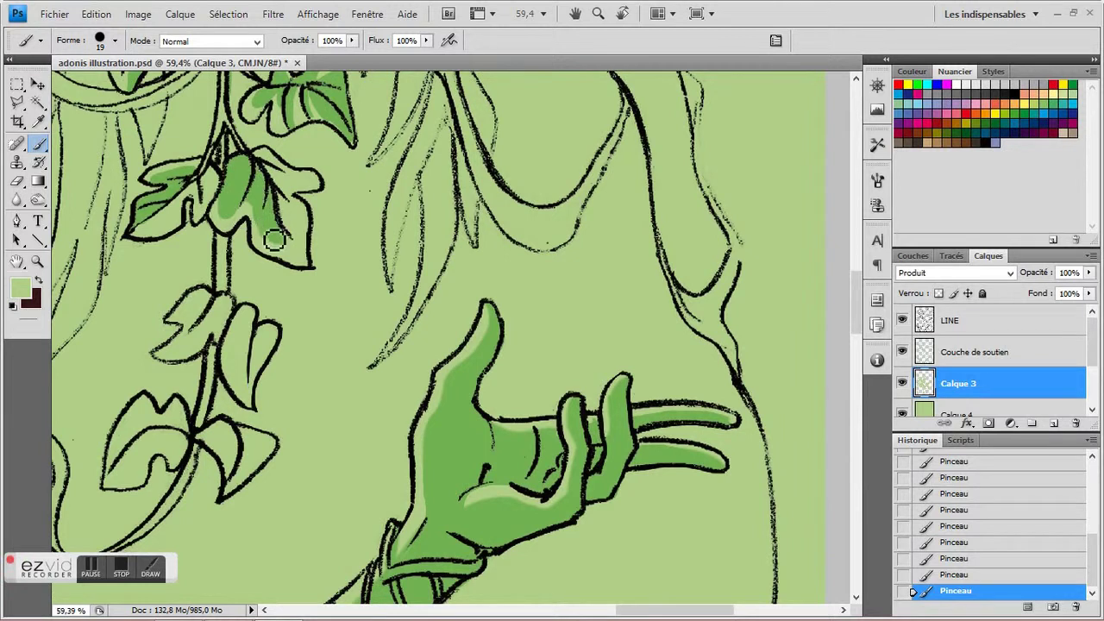
pyautogui.scroll(-3, 263, 189)
pyautogui.press('e')
pyautogui.scroll(-2, 222, 178)
# Step: Paint shadows on the remaining small leaves at the lower end of the hanging vine and clean their edges
pyautogui.press('b')
pyautogui.moveTo(324, 159)
pyautogui.mouseDown()
pyautogui.moveTo(290, 184)
pyautogui.moveTo(285, 211)
pyautogui.moveTo(299, 180)
pyautogui.moveTo(330, 166)
pyautogui.moveTo(316, 194)
pyautogui.moveTo(360, 212)
pyautogui.moveTo(360, 231)
pyautogui.moveTo(377, 201)
pyautogui.mouseUp()
pyautogui.scroll(-2, 377, 202)
pyautogui.moveTo(263, 244)
pyautogui.mouseDown()
pyautogui.moveTo(300, 252)
pyautogui.moveTo(242, 286)
pyautogui.moveTo(275, 252)
pyautogui.moveTo(240, 281)
pyautogui.moveTo(256, 295)
pyautogui.moveTo(229, 255)
pyautogui.mouseUp()
pyautogui.scroll(-1, 241, 281)
pyautogui.press('e')
pyautogui.hscroll(-2, 383, 244)
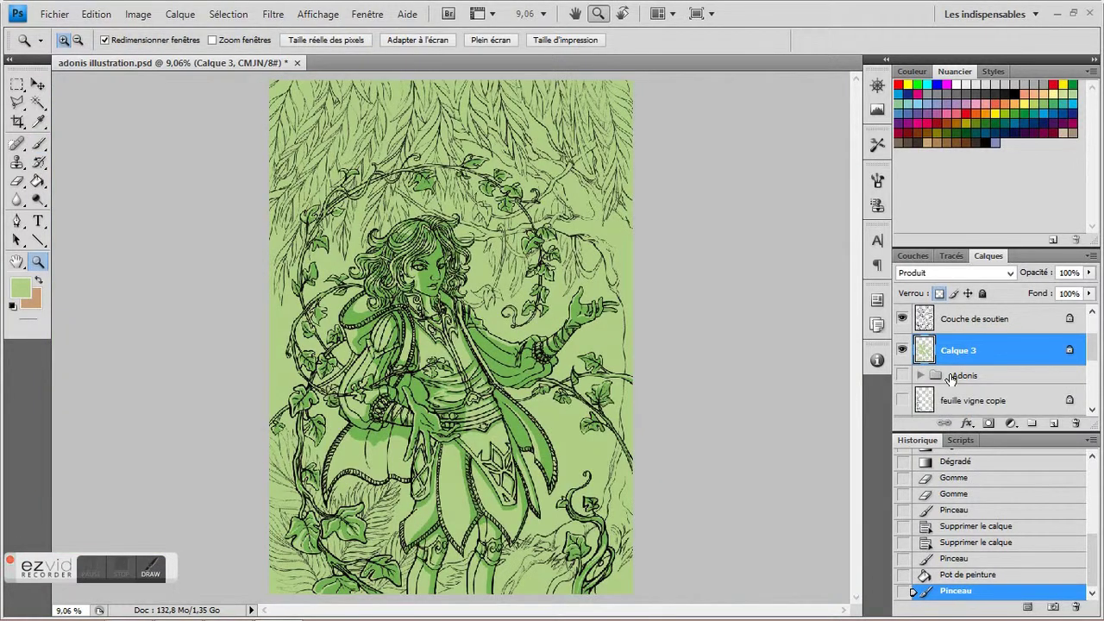
# Step: Recolor the transparency-locked Calque 3 shadows with a linear gradient between blue and tan
pyautogui.click(901, 349)
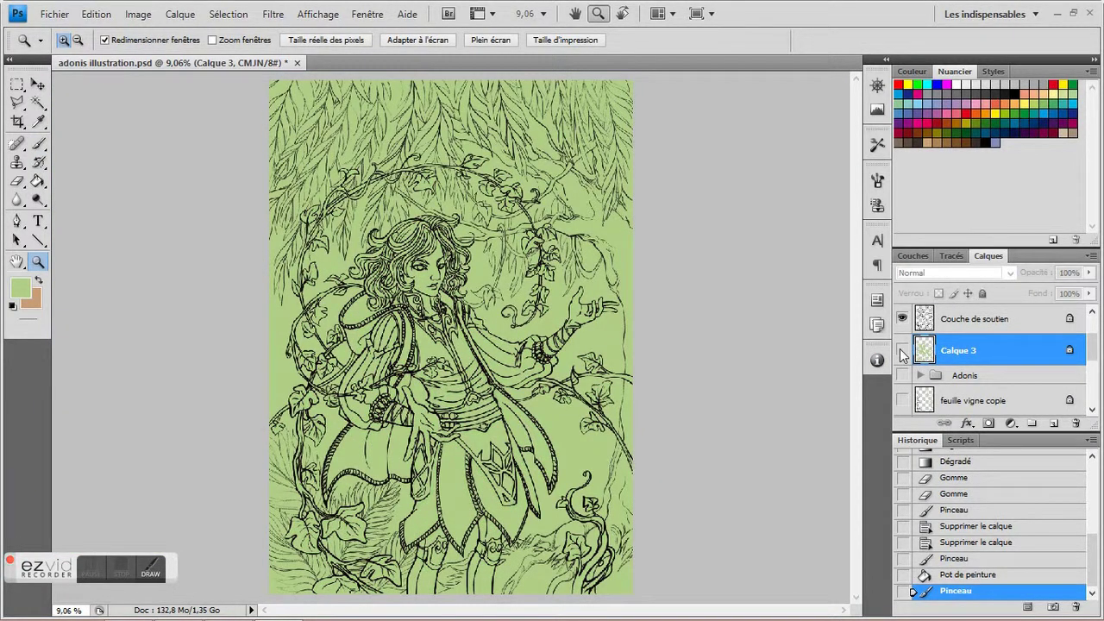
pyautogui.click(901, 350)
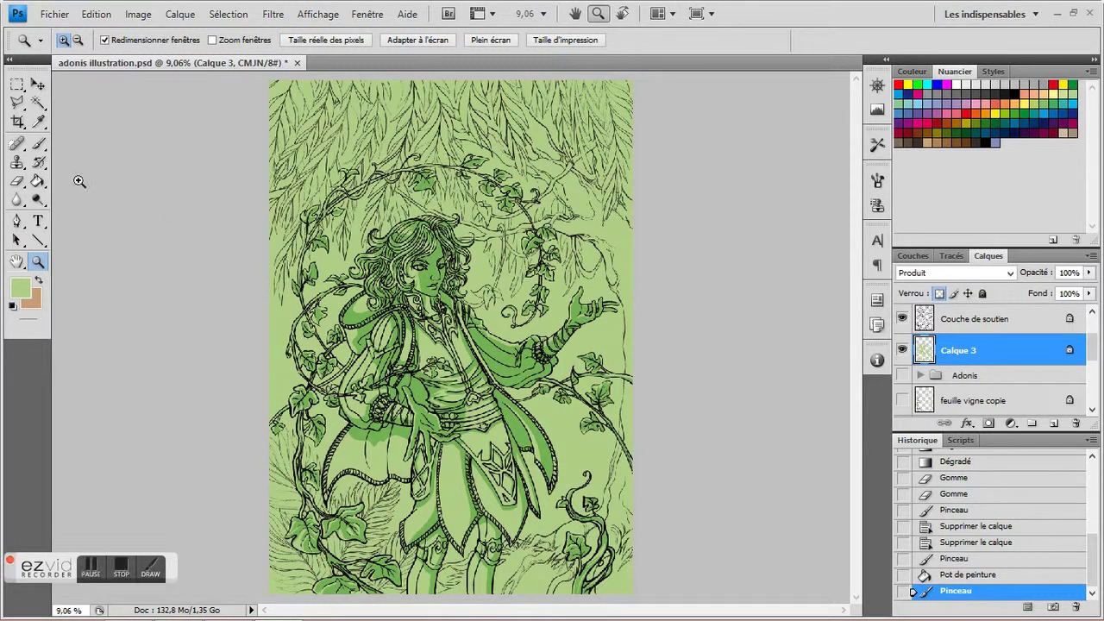
pyautogui.click(35, 185)
pyautogui.click(66, 183)
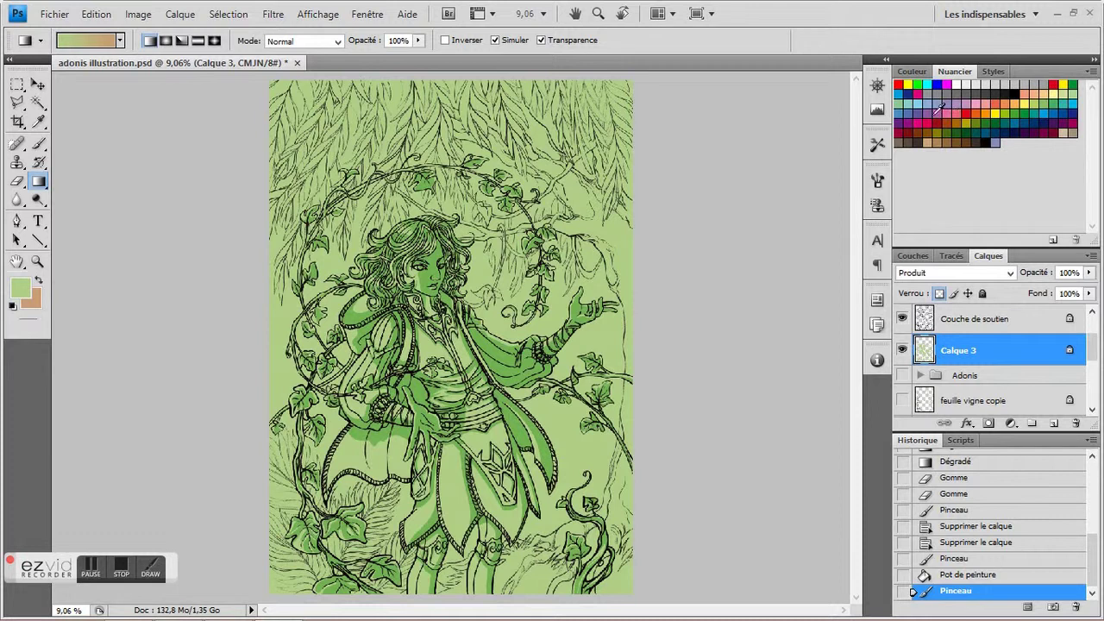
pyautogui.moveTo(448, 362); pyautogui.dragTo(742, 335)
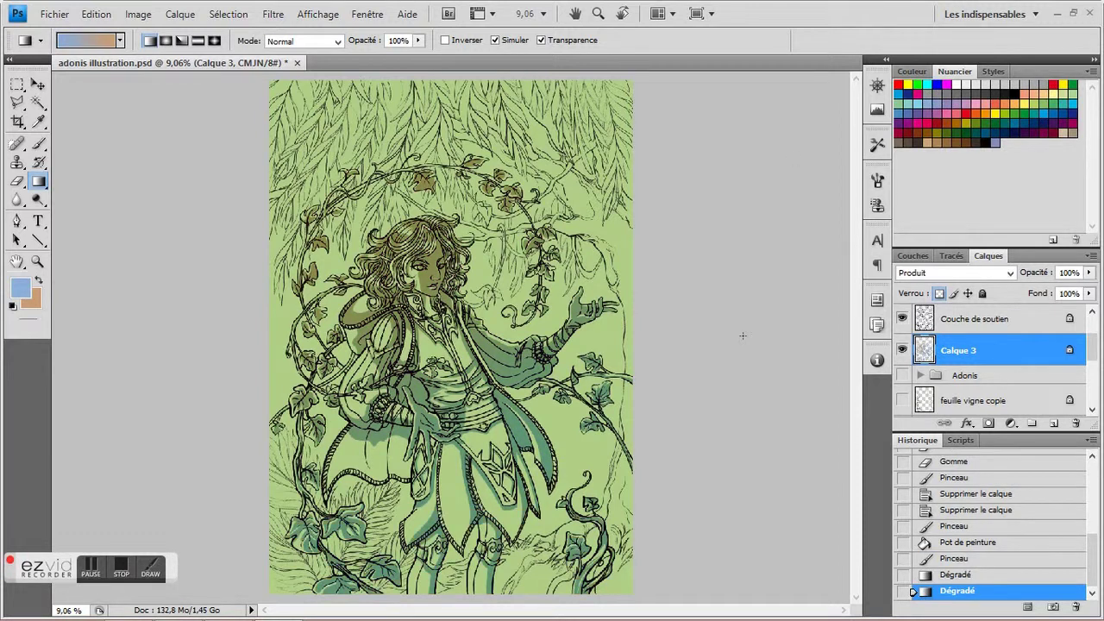
# Step: Select the Couche de soutien layer, reveal the colored background and sample dark teal from its foliage
pyautogui.scroll(2, 936, 361)
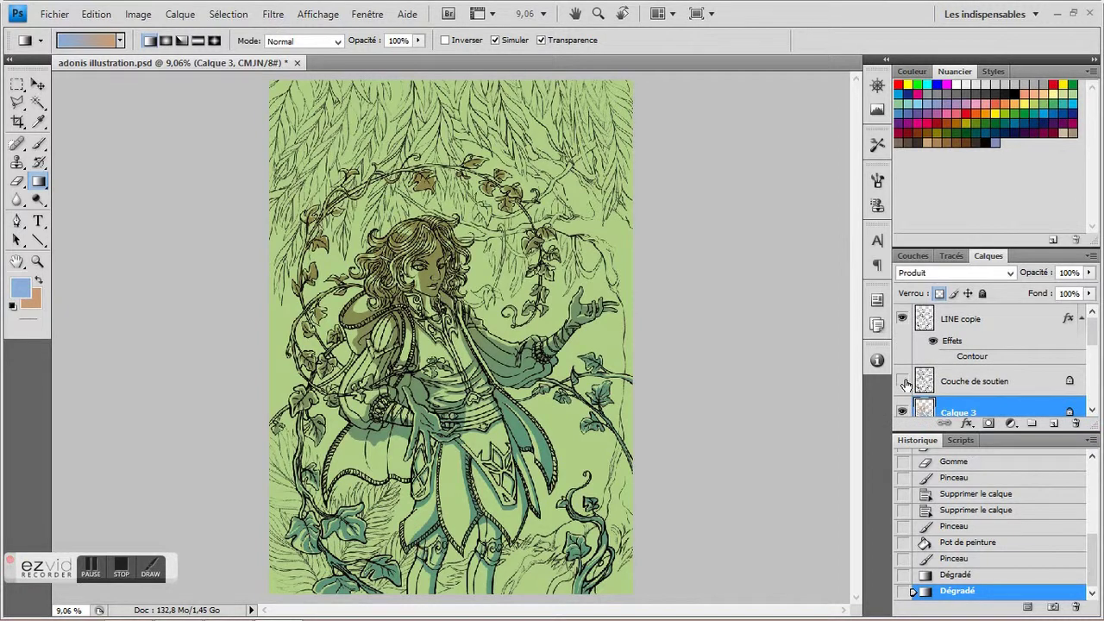
pyautogui.click(903, 381)
pyautogui.click(903, 381)
pyautogui.click(949, 384)
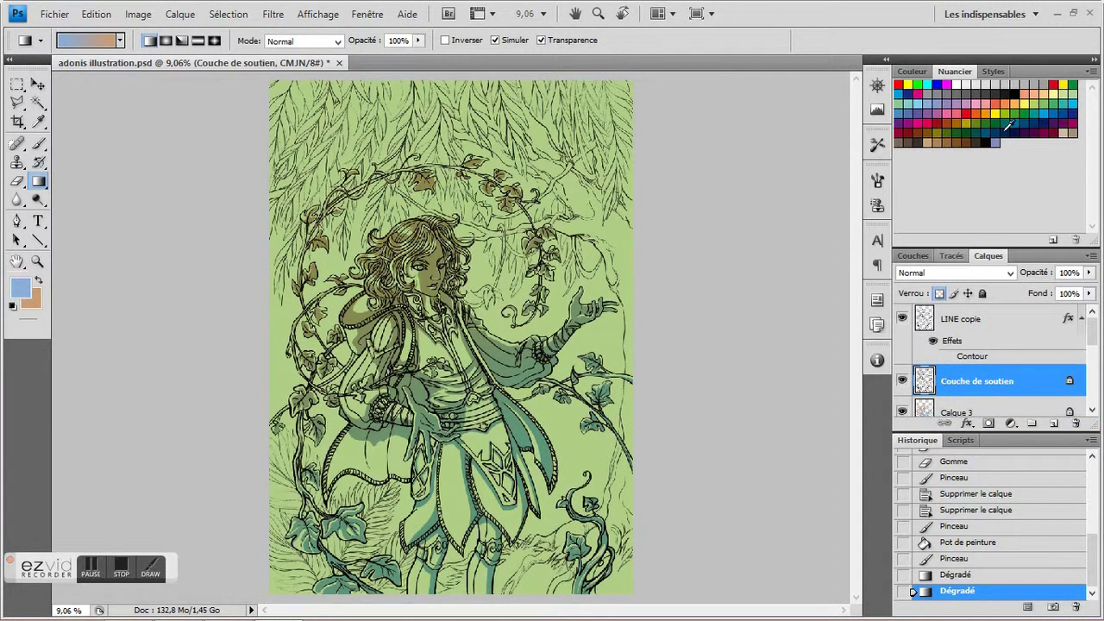
pyautogui.scroll(-5, 938, 382)
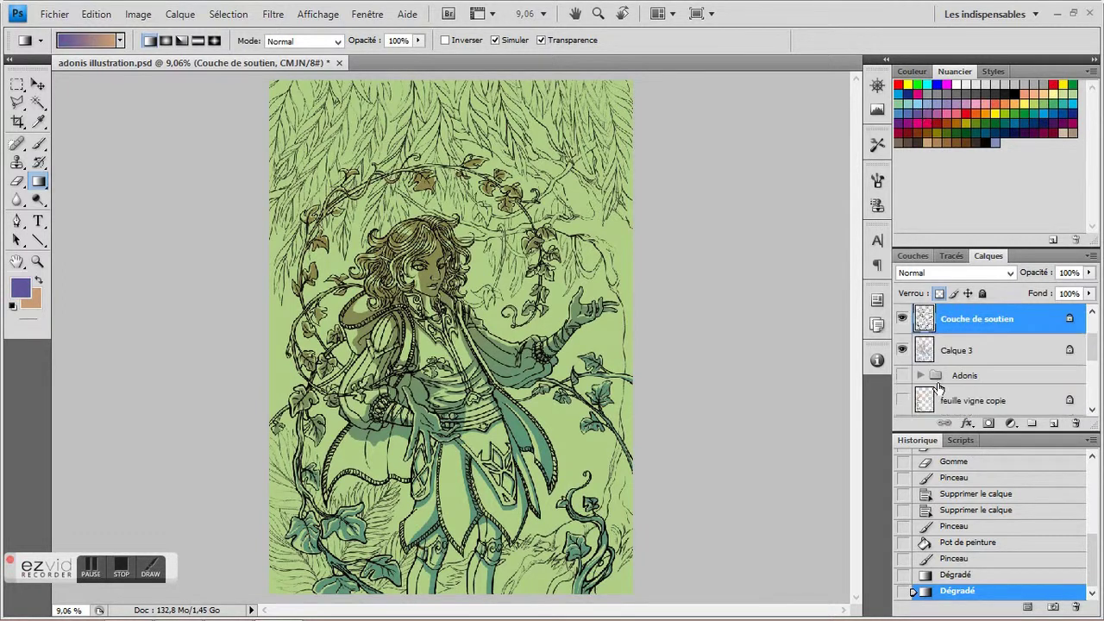
pyautogui.click(903, 402)
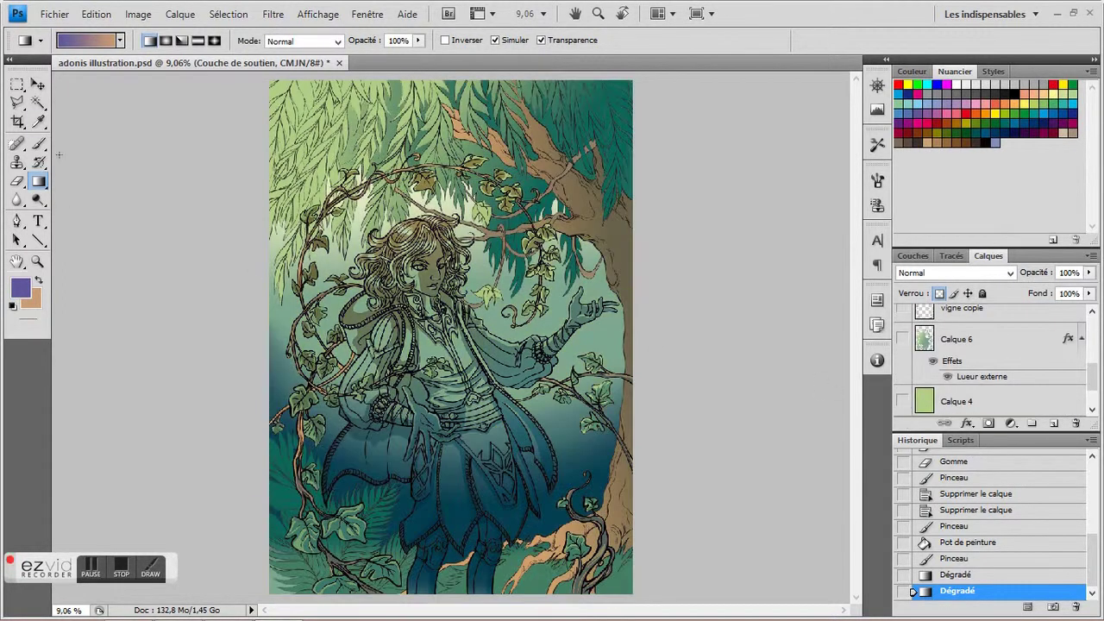
pyautogui.press('i')
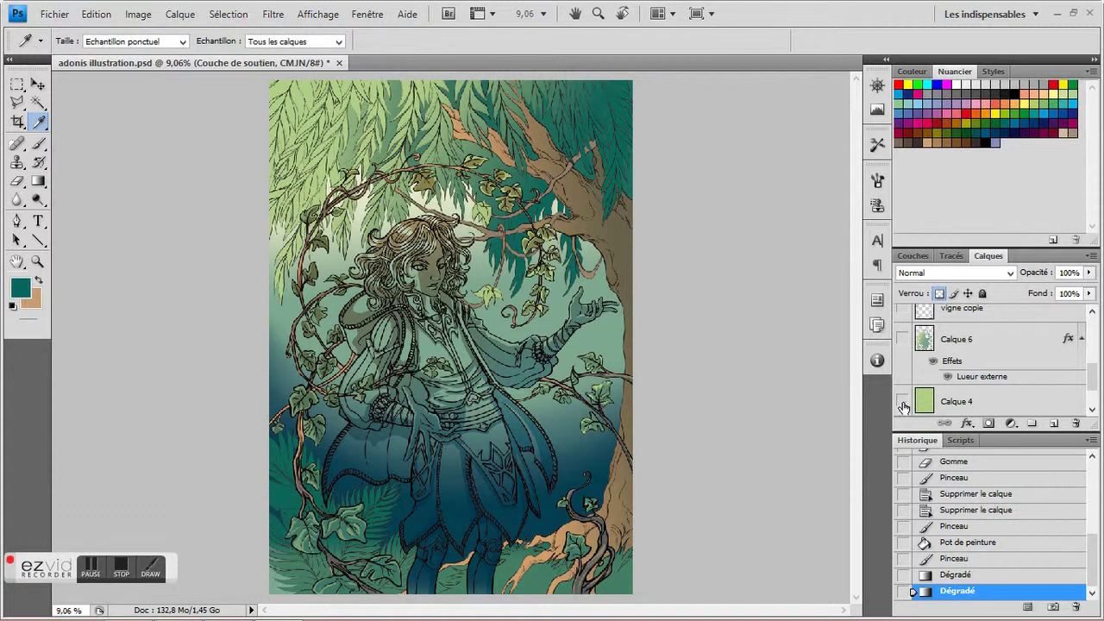
# Step: Restore the flat green Calque 4 and recolor the background line art on Couche de soutien teal with a 2500 px brush
pyautogui.click(903, 403)
pyautogui.scroll(5, 944, 383)
pyautogui.click(902, 380)
pyautogui.click(901, 380)
pyautogui.press('b')
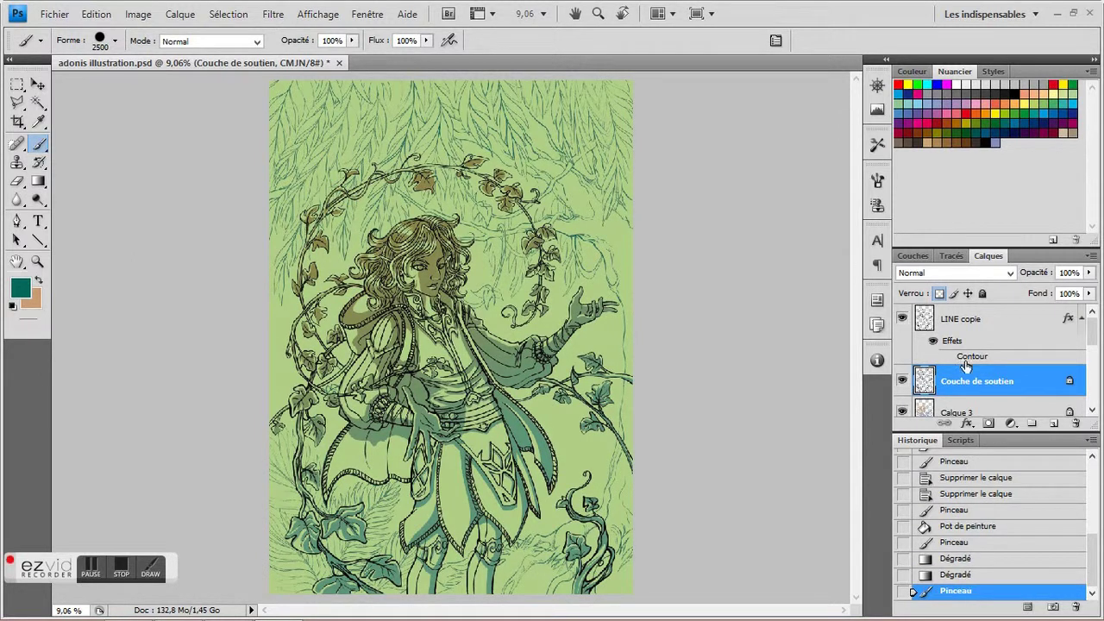
# Step: Show the Adonis color group together with the feuille vigne copie, vigne copie and Calque 6 layers
pyautogui.scroll(-3, 964, 366)
pyautogui.click(901, 314)
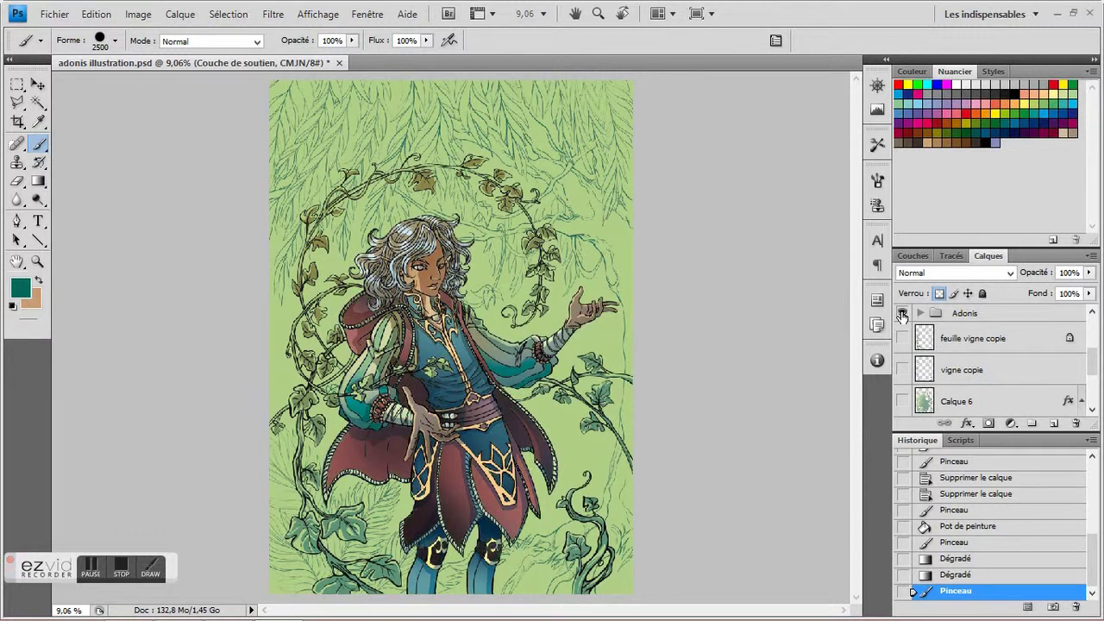
pyautogui.click(903, 339)
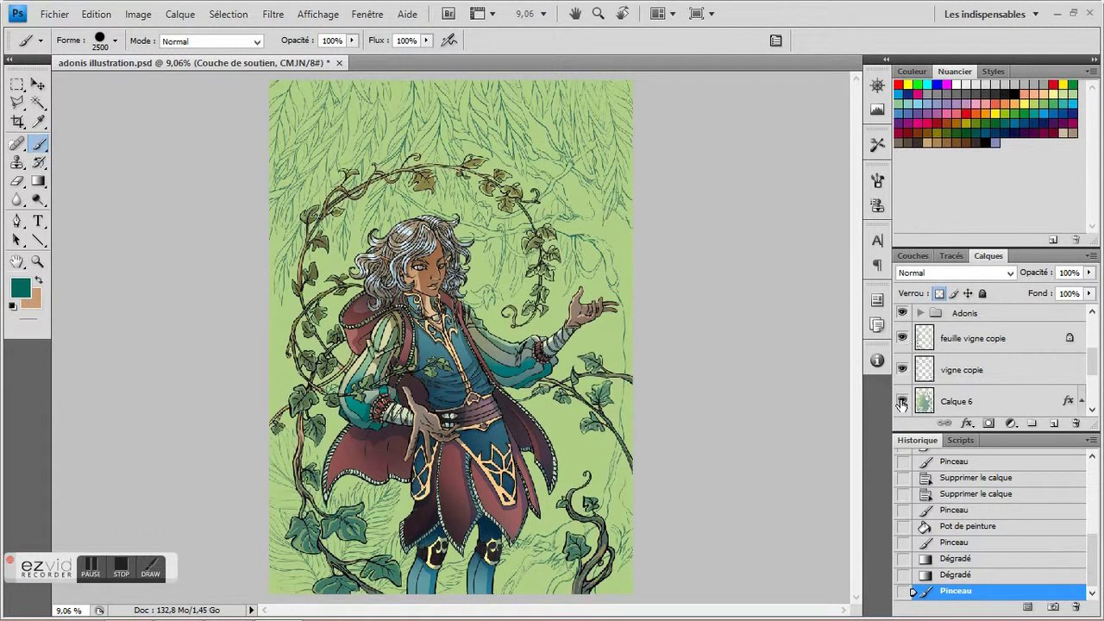
pyautogui.scroll(-2, 966, 383)
pyautogui.scroll(2, 967, 387)
pyautogui.scroll(2, 967, 387)
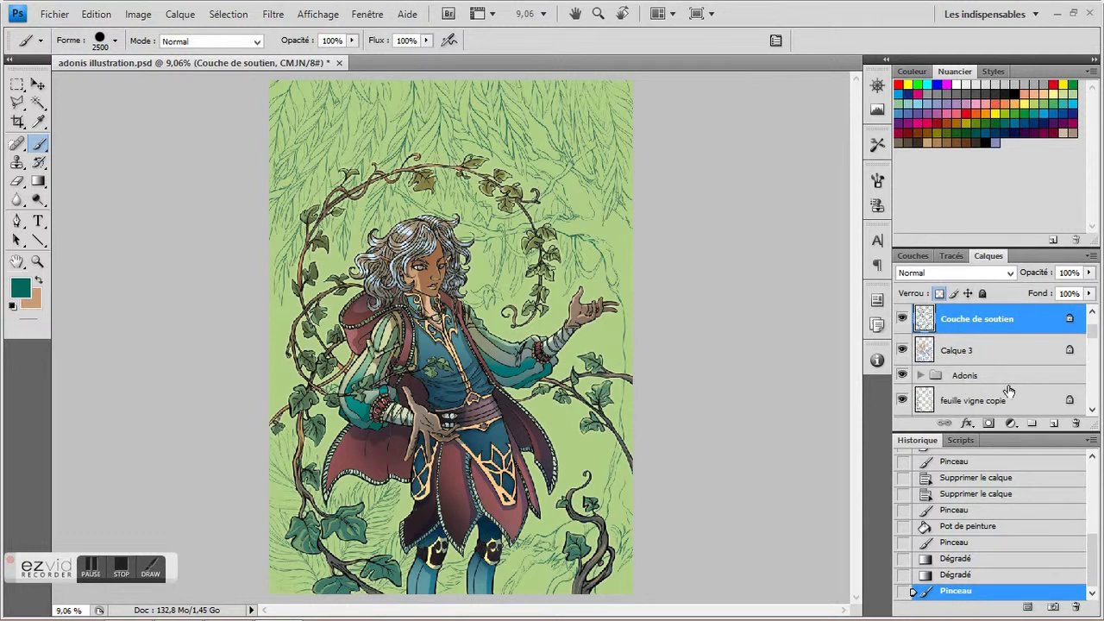
# Step: Select the hair's painted area from the cheveux layer by picking its empty background with the Magic Wand and inverting the selection
pyautogui.scroll(-10, 1008, 390)
pyautogui.scroll(-2, 1008, 391)
pyautogui.scroll(-5, 984, 402)
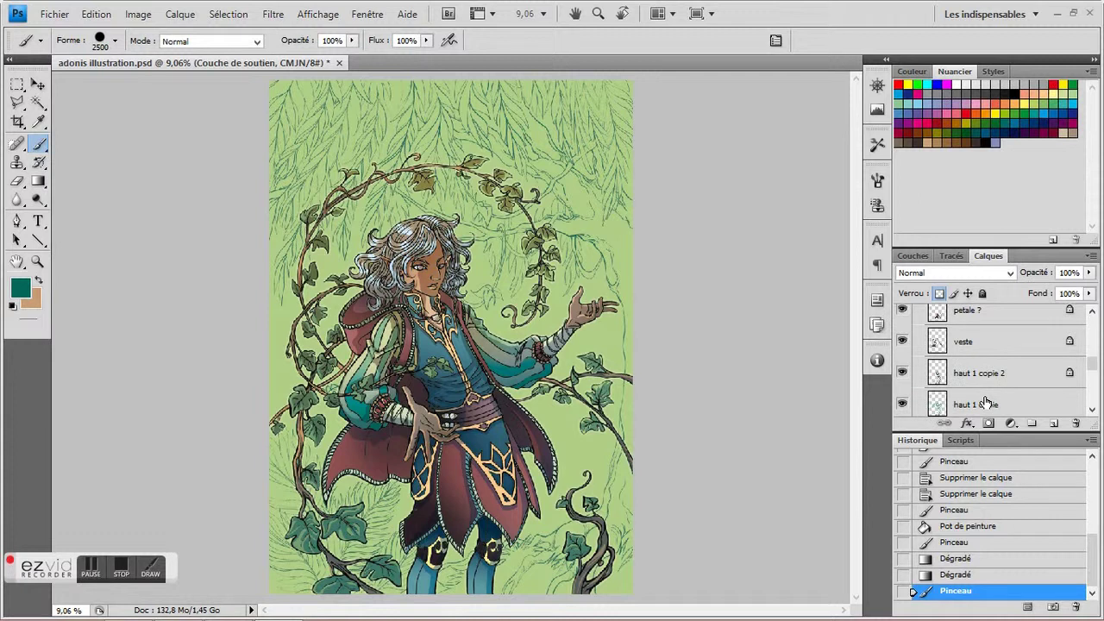
pyautogui.click(984, 395)
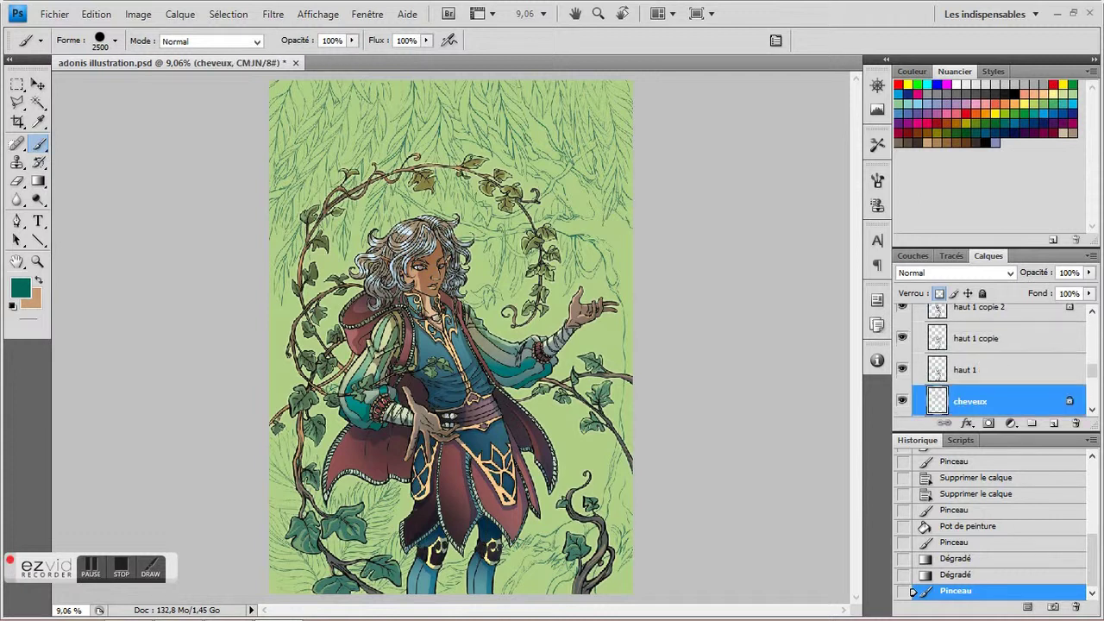
pyautogui.click(38, 101)
pyautogui.click(315, 136)
pyautogui.click(227, 14)
pyautogui.click(87, 82)
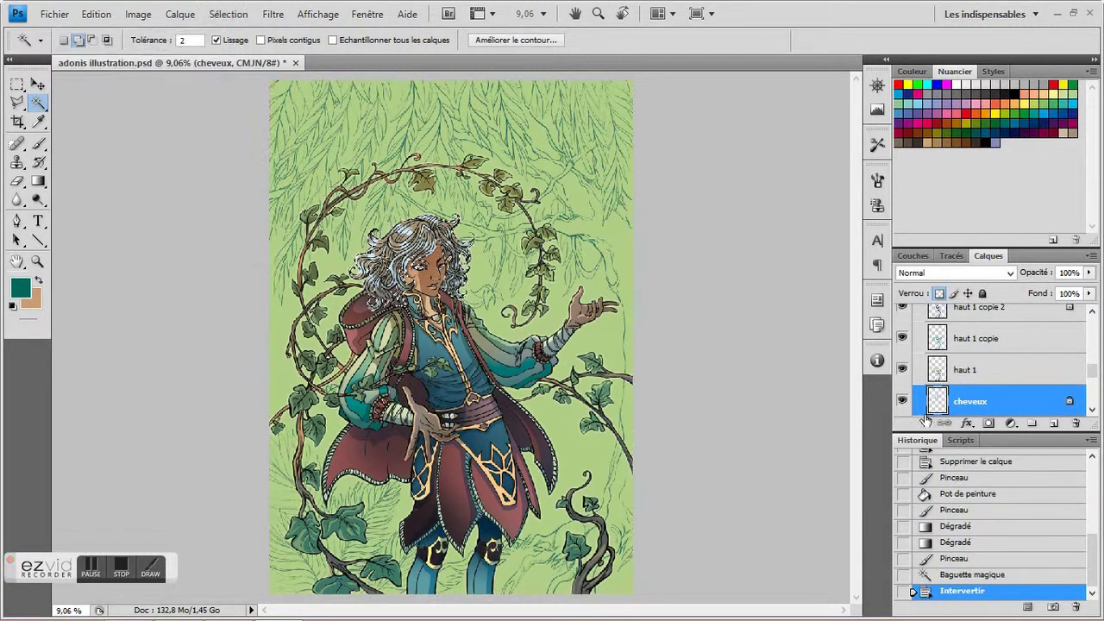
# Step: Sample light blue from the hair, brush it over the selected hair shadows on Calque 3 and clear the selection
pyautogui.click(38, 122)
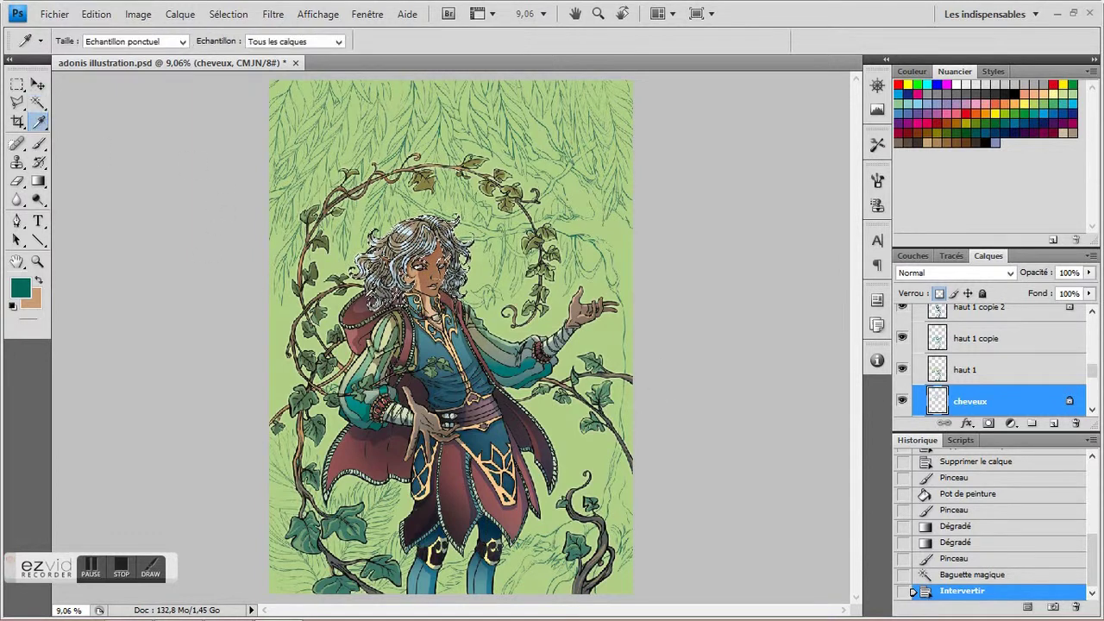
pyautogui.click(398, 263)
pyautogui.press('b')
pyautogui.scroll(6, 958, 371)
pyautogui.scroll(-2, 977, 374)
pyautogui.click(962, 346)
pyautogui.click(901, 345)
pyautogui.click(901, 346)
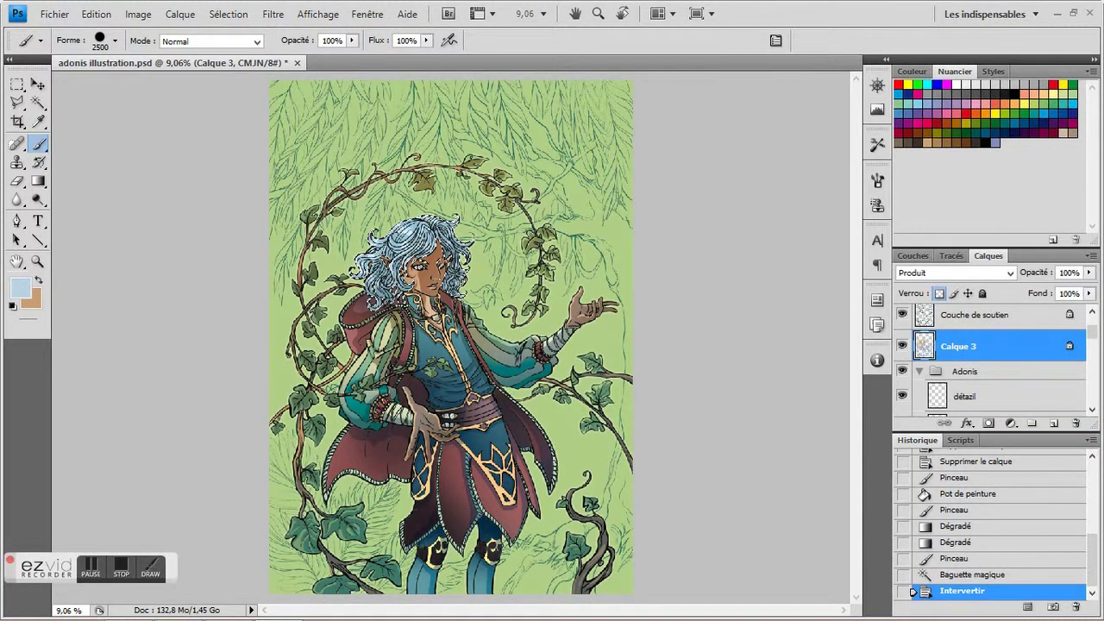
pyautogui.click(411, 263)
pyautogui.press('m')
pyautogui.click(321, 284)
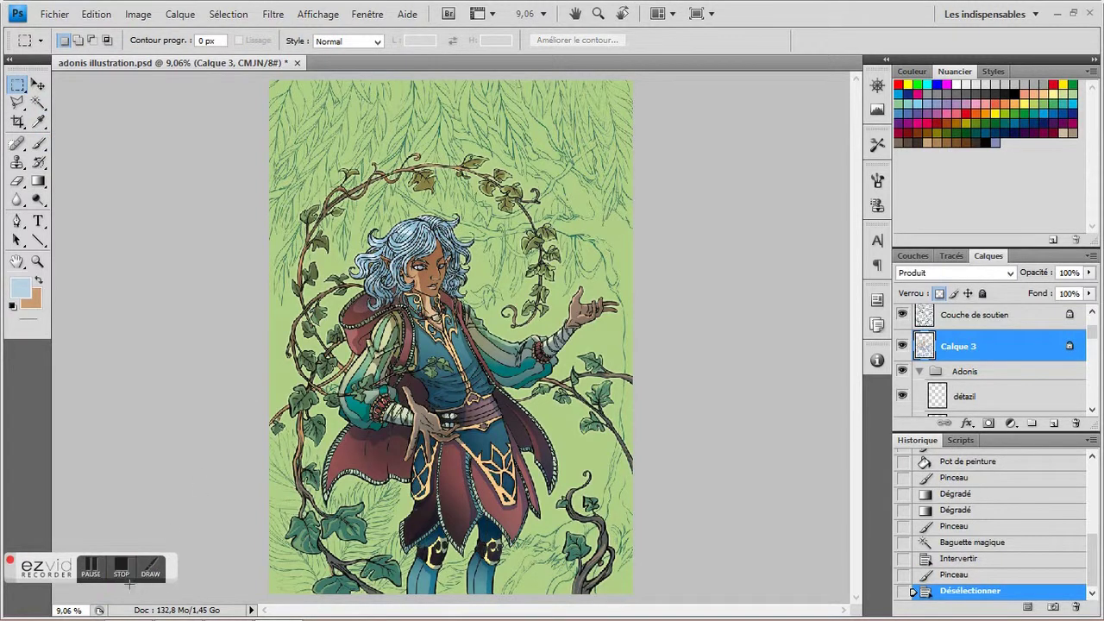
pyautogui.press('z')
pyautogui.click(682, 461)
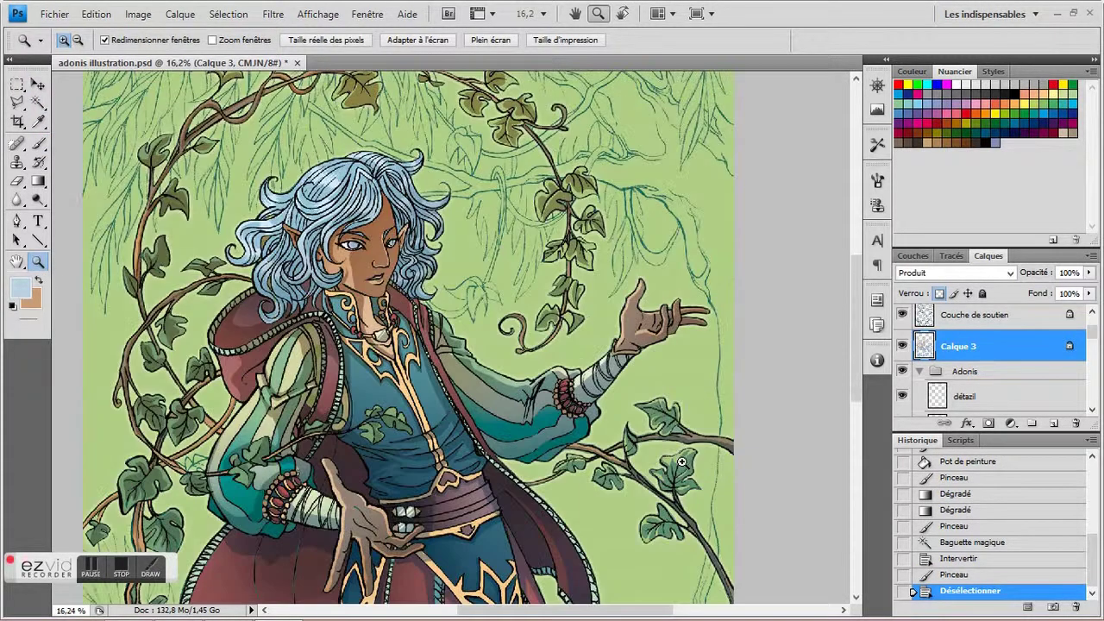
pyautogui.click(122, 569)
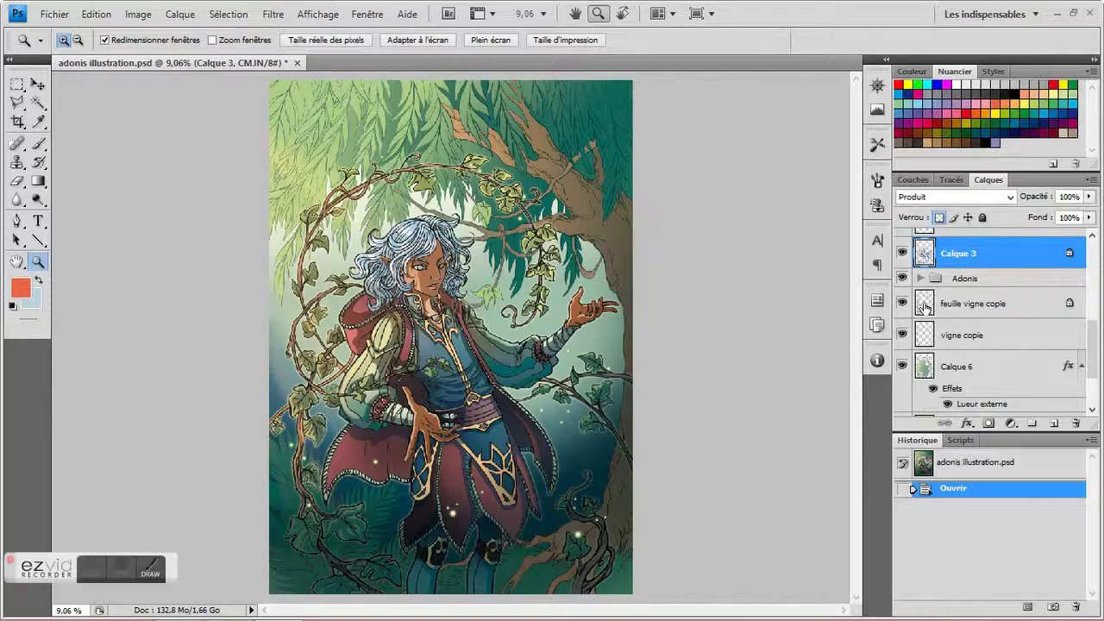
# Step: Show the flat green Calque 4 and hide Calque 8, the Adonis group and the two vine color layers
pyautogui.scroll(-2, 991, 345)
pyautogui.click(902, 367)
pyautogui.scroll(3, 991, 345)
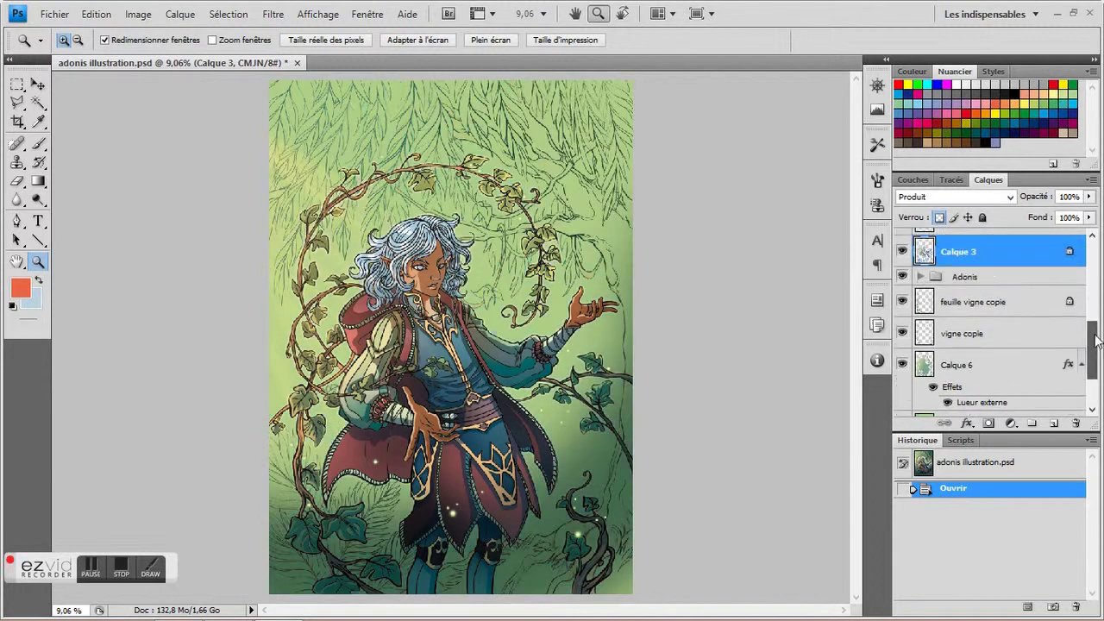
pyautogui.click(902, 314)
pyautogui.moveTo(902, 370); pyautogui.dragTo(902, 402)
pyautogui.scroll(1, 1093, 332)
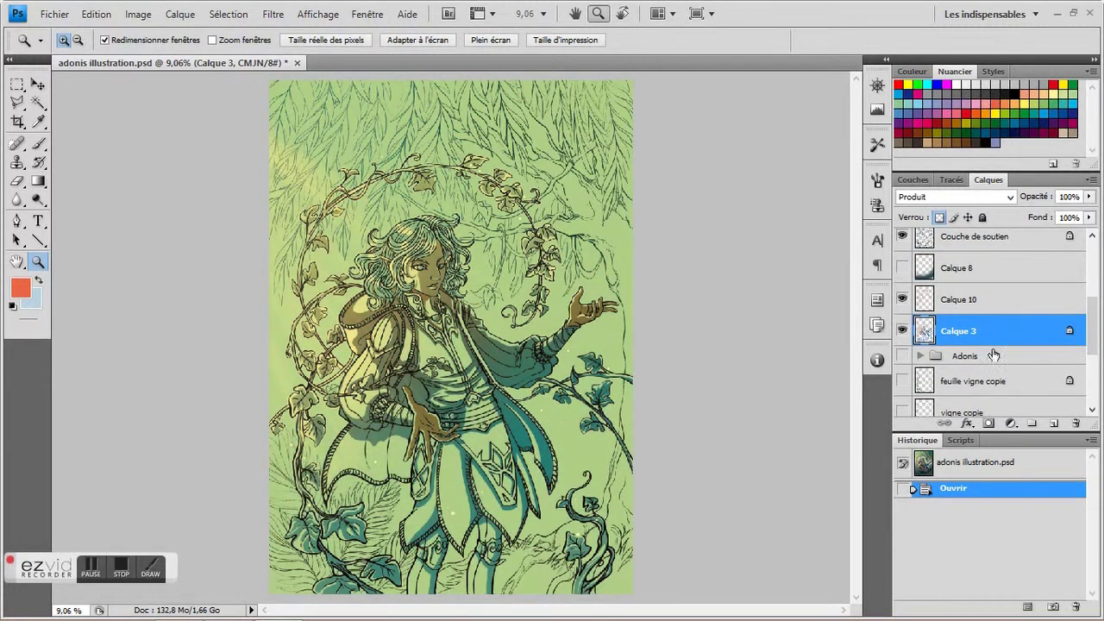
# Step: Add a new layer directly below Calque 3 and set its blend mode to Produit
pyautogui.click(1053, 423)
pyautogui.moveTo(983, 327); pyautogui.dragTo(1000, 367)
pyautogui.click(956, 196)
pyautogui.press('Down')
pyautogui.press('Down')
pyautogui.press('Down')
pyautogui.press('Return')
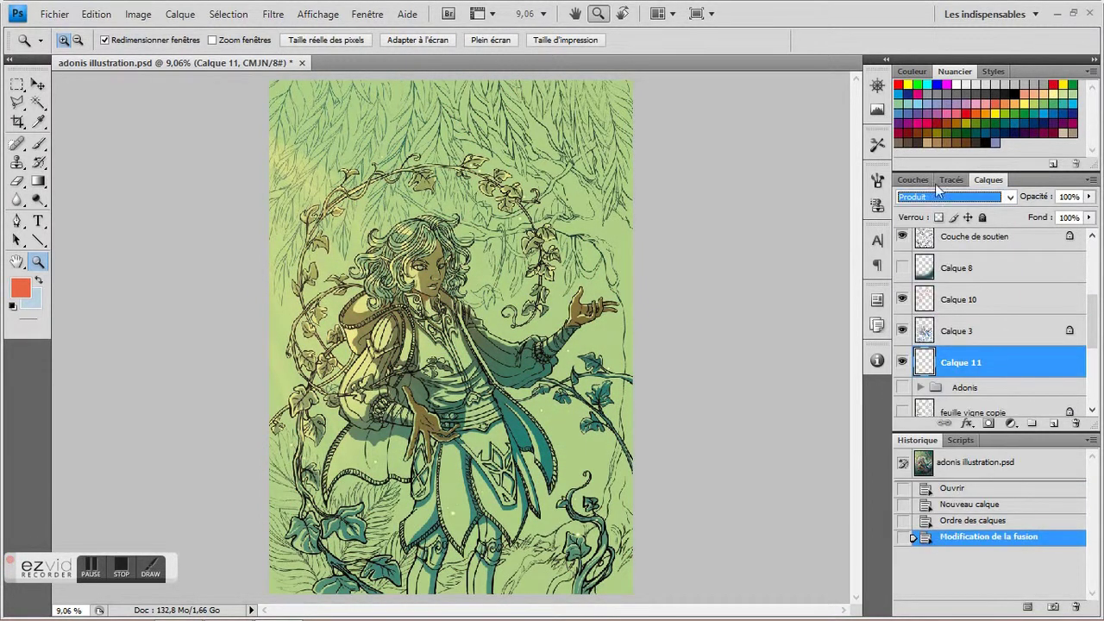
# Step: Hide Calque 10 and set up a muted purple 5 px hard round brush for shading the hair near the face
pyautogui.moveTo(1090, 321); pyautogui.dragTo(1084, 259)
pyautogui.scroll(-5, 1076, 334)
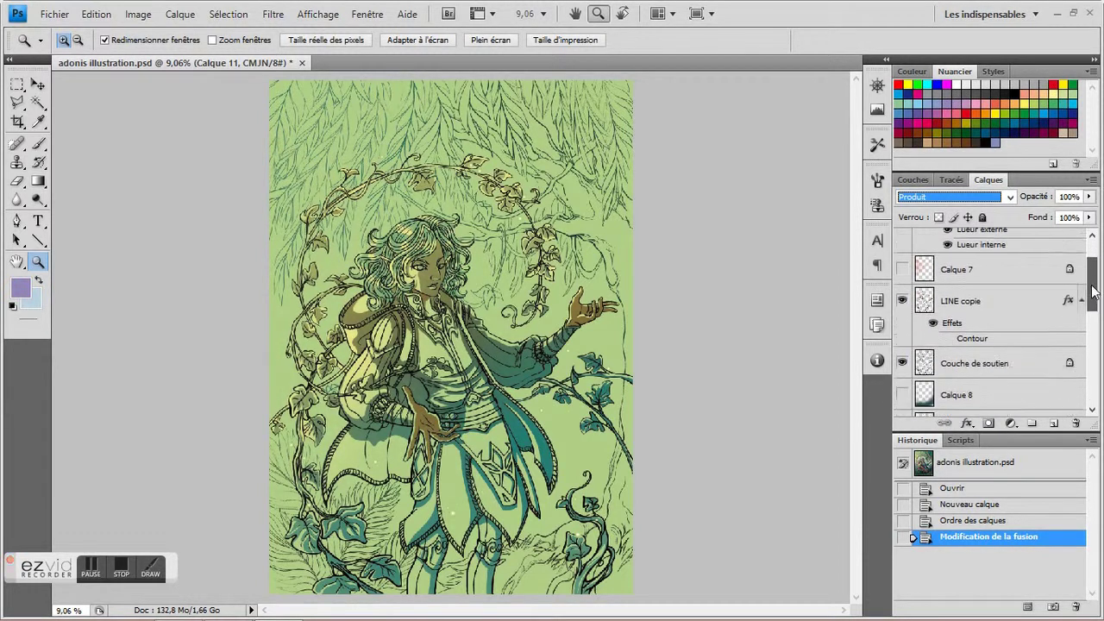
pyautogui.scroll(-1, 1076, 334)
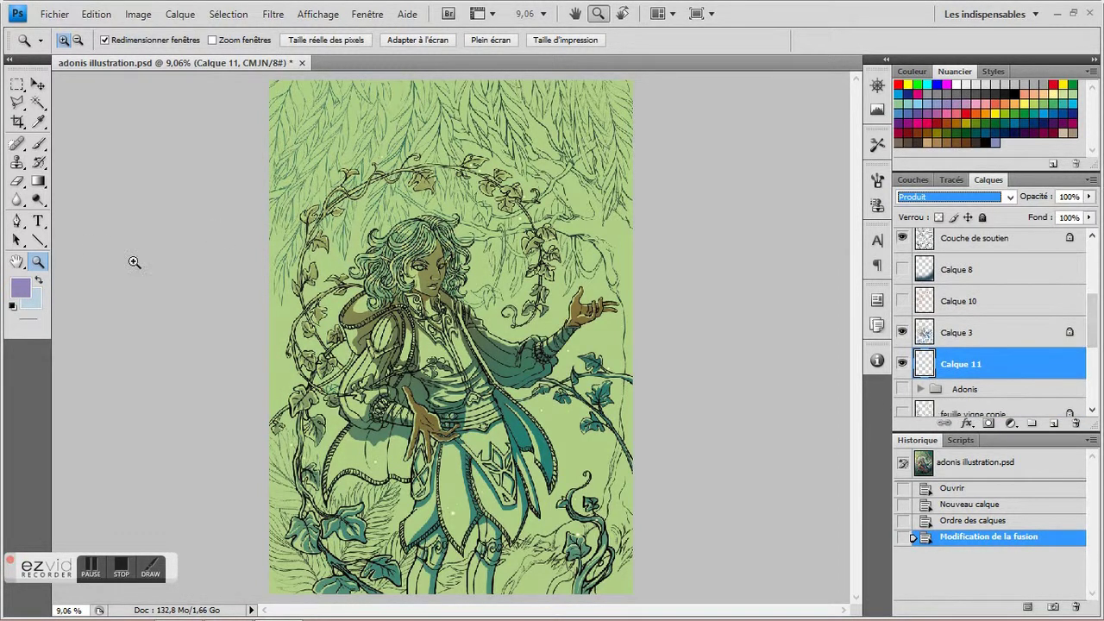
pyautogui.moveTo(352, 270); pyautogui.dragTo(430, 276)
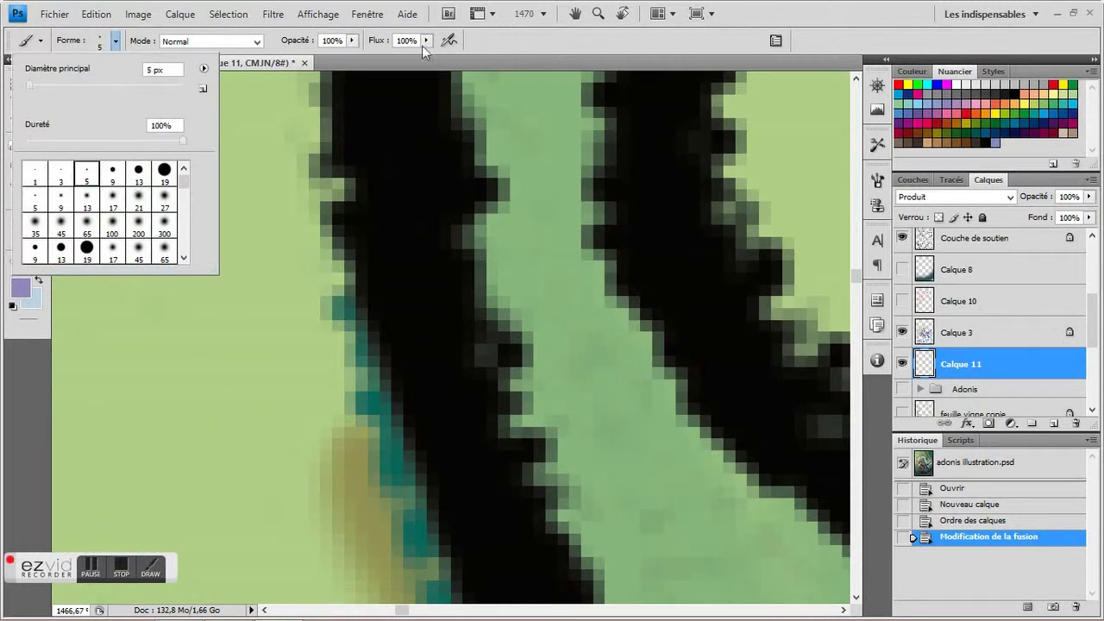
pyautogui.doubleClick(156, 228)
pyautogui.press('z')
pyautogui.click(565, 40)
pyautogui.moveTo(483, 313); pyautogui.dragTo(552, 315)
pyautogui.press('b')
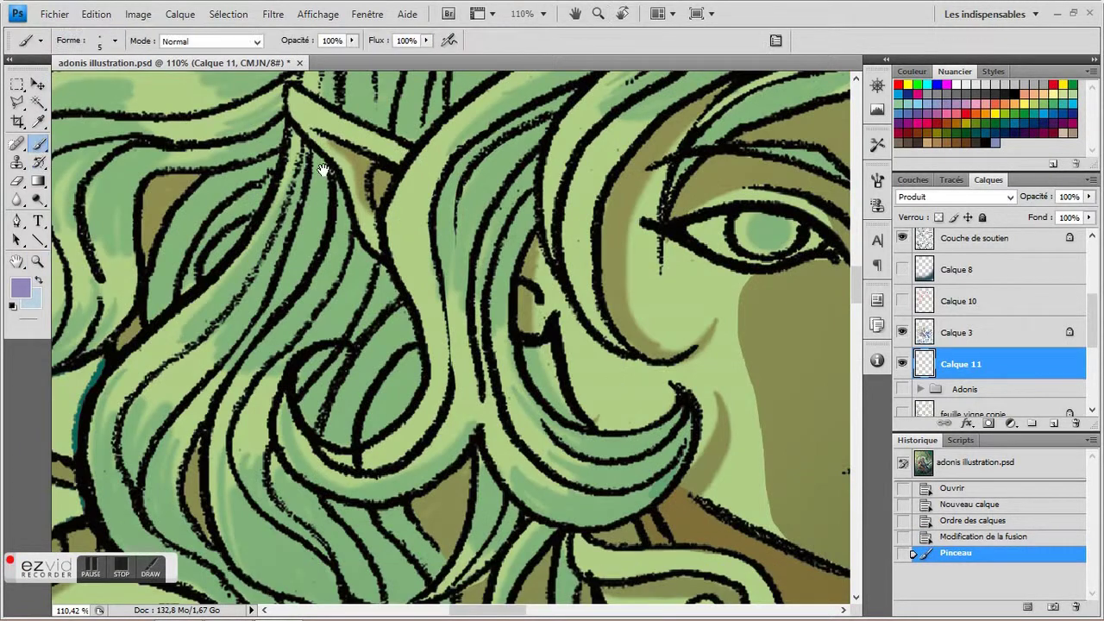
# Step: Paint purple shadows on the recessed hair strands behind the ear and inside the curl below it
pyautogui.moveTo(257, 162); pyautogui.dragTo(253, 190)
pyautogui.moveTo(298, 276)
pyautogui.mouseDown()
pyautogui.moveTo(323, 327)
pyautogui.moveTo(347, 340)
pyautogui.mouseUp()
pyautogui.scroll(-2, 347, 340)
pyautogui.moveTo(293, 423)
pyautogui.mouseDown()
pyautogui.moveTo(374, 329)
pyautogui.moveTo(313, 439)
pyautogui.moveTo(287, 376)
pyautogui.mouseUp()
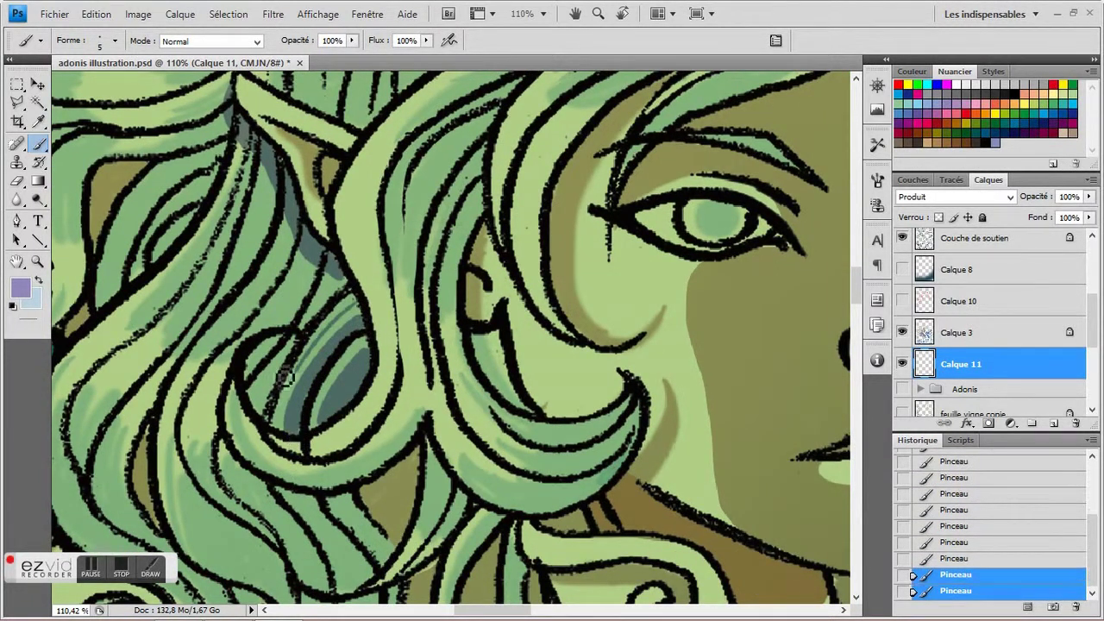
# Step: Unlock transparency on Couche de soutien, erase its stray mark at the curl with a 9 px eraser, and reselect Calque 11
pyautogui.keyDown('ctrl'); pyautogui.click(562, 301); pyautogui.keyUp('ctrl')
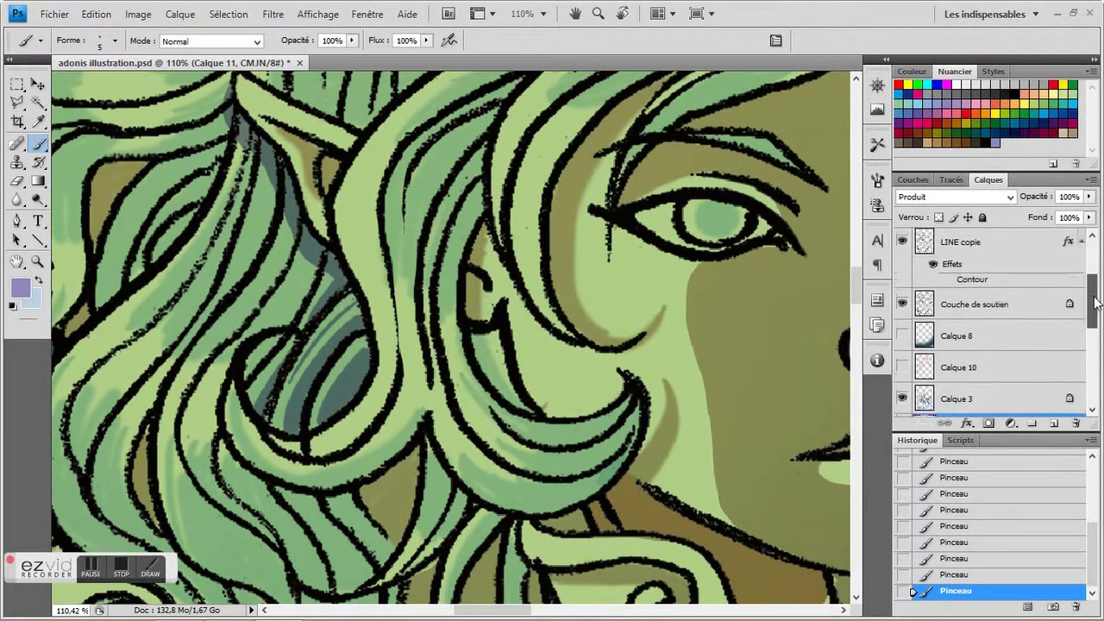
pyautogui.click(16, 183)
pyautogui.rightClick(310, 399)
pyautogui.press('Escape')
pyautogui.hotkey('alt', '[')
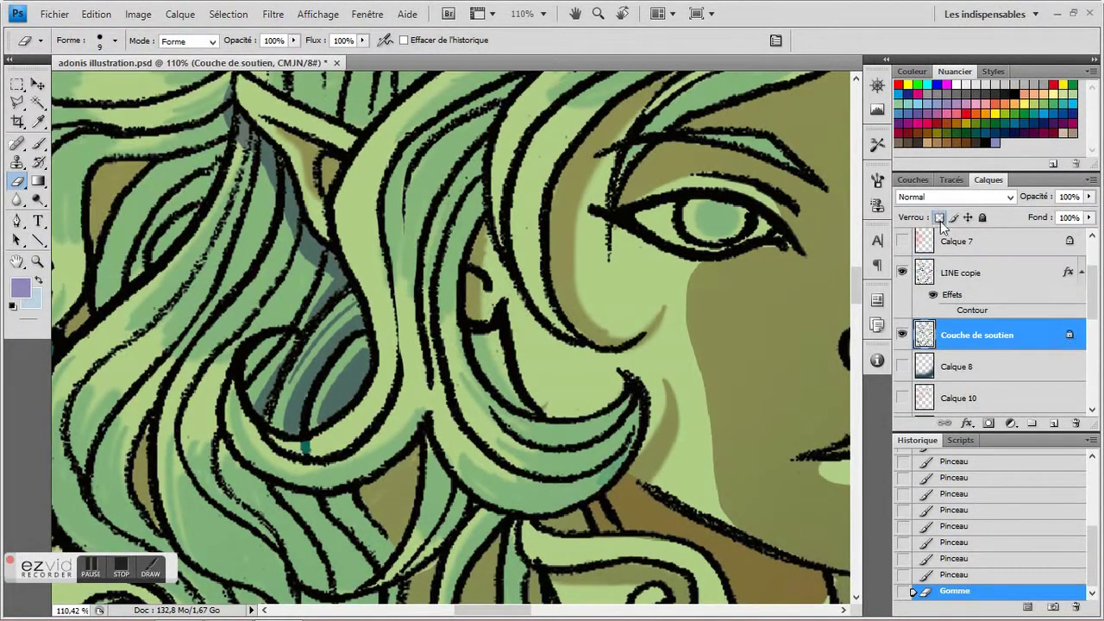
pyautogui.scroll(-3, 938, 274)
pyautogui.click(957, 328)
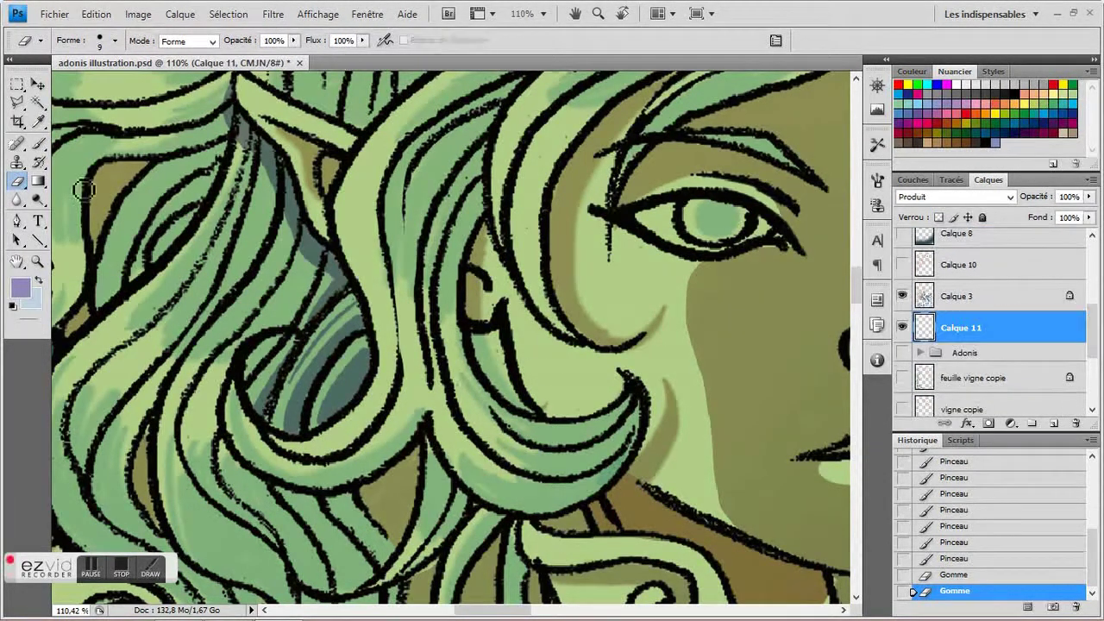
# Step: Brush purple shadows from the brow down the side of the nose, around the nostril and beside the far eye
pyautogui.press('b')
pyautogui.moveTo(345, 197)
pyautogui.mouseDown()
pyautogui.moveTo(275, 297)
pyautogui.moveTo(311, 320)
pyautogui.moveTo(323, 379)
pyautogui.moveTo(296, 316)
pyautogui.moveTo(268, 298)
pyautogui.moveTo(387, 207)
pyautogui.moveTo(284, 253)
pyautogui.moveTo(305, 224)
pyautogui.moveTo(286, 233)
pyautogui.moveTo(288, 266)
pyautogui.moveTo(286, 246)
pyautogui.moveTo(406, 234)
pyautogui.moveTo(387, 244)
pyautogui.moveTo(415, 251)
pyautogui.mouseUp()
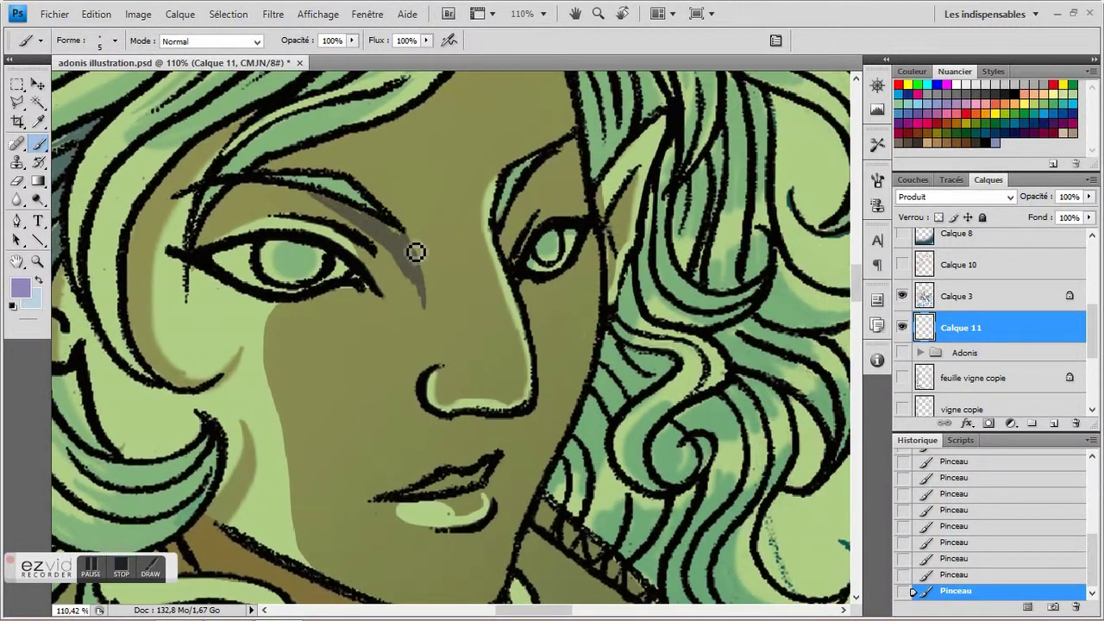
pyautogui.moveTo(424, 377); pyautogui.dragTo(444, 376)
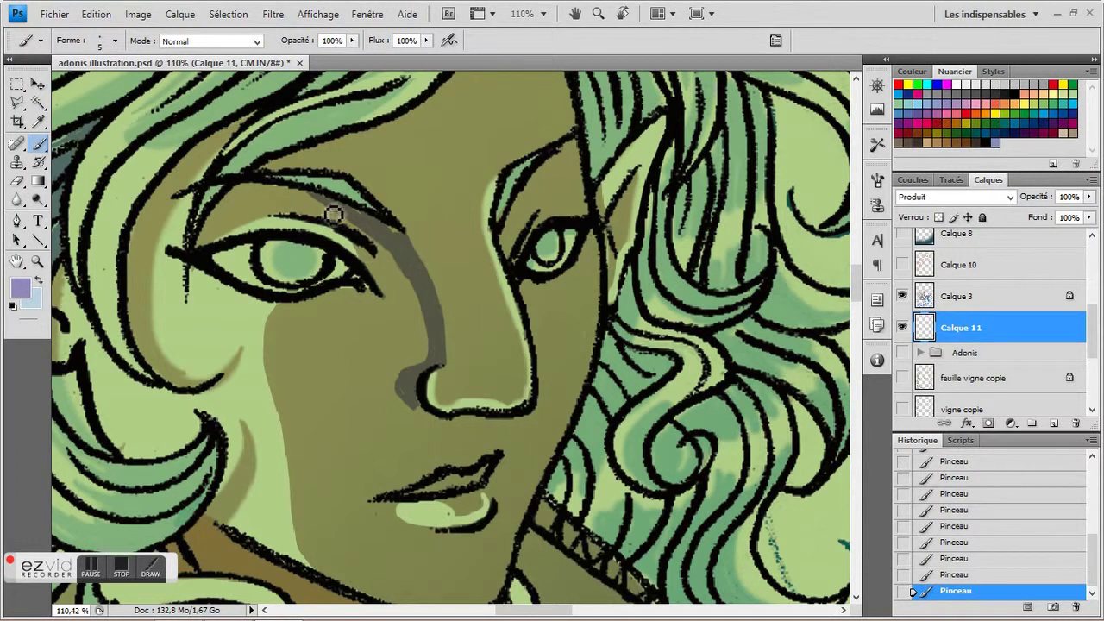
pyautogui.moveTo(369, 234)
pyautogui.mouseDown()
pyautogui.moveTo(456, 274)
pyautogui.moveTo(345, 276)
pyautogui.moveTo(382, 325)
pyautogui.mouseUp()
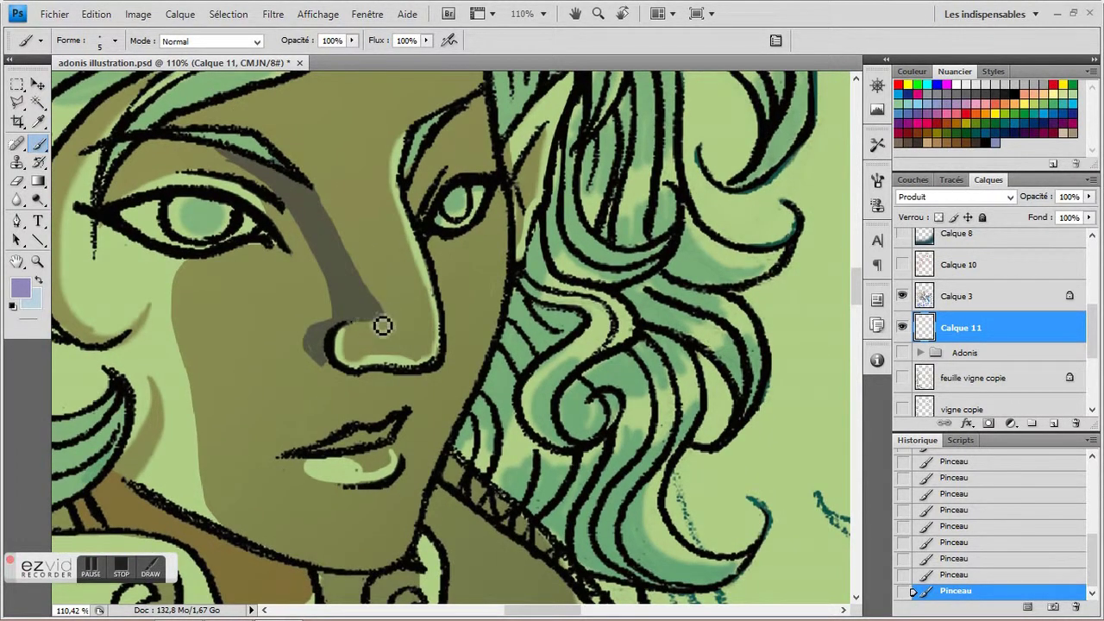
pyautogui.moveTo(369, 401)
pyautogui.mouseDown()
pyautogui.moveTo(357, 394)
pyautogui.moveTo(378, 387)
pyautogui.moveTo(345, 422)
pyautogui.mouseUp()
pyautogui.moveTo(393, 241)
pyautogui.mouseDown()
pyautogui.moveTo(445, 152)
pyautogui.moveTo(427, 191)
pyautogui.mouseUp()
pyautogui.moveTo(379, 259)
pyautogui.mouseDown()
pyautogui.moveTo(420, 200)
pyautogui.moveTo(434, 230)
pyautogui.moveTo(427, 185)
pyautogui.mouseUp()
pyautogui.moveTo(433, 231)
pyautogui.mouseDown()
pyautogui.moveTo(424, 200)
pyautogui.moveTo(403, 217)
pyautogui.mouseUp()
# Step: Shade the area under the nose and below the lower lip in purple
pyautogui.scroll(-3, 382, 330)
pyautogui.scroll(-3, 392, 215)
pyautogui.moveTo(382, 330)
pyautogui.mouseDown()
pyautogui.moveTo(376, 257)
pyautogui.moveTo(395, 309)
pyautogui.mouseUp()
pyautogui.scroll(-2, 392, 314)
pyautogui.moveTo(279, 394); pyautogui.dragTo(308, 403)
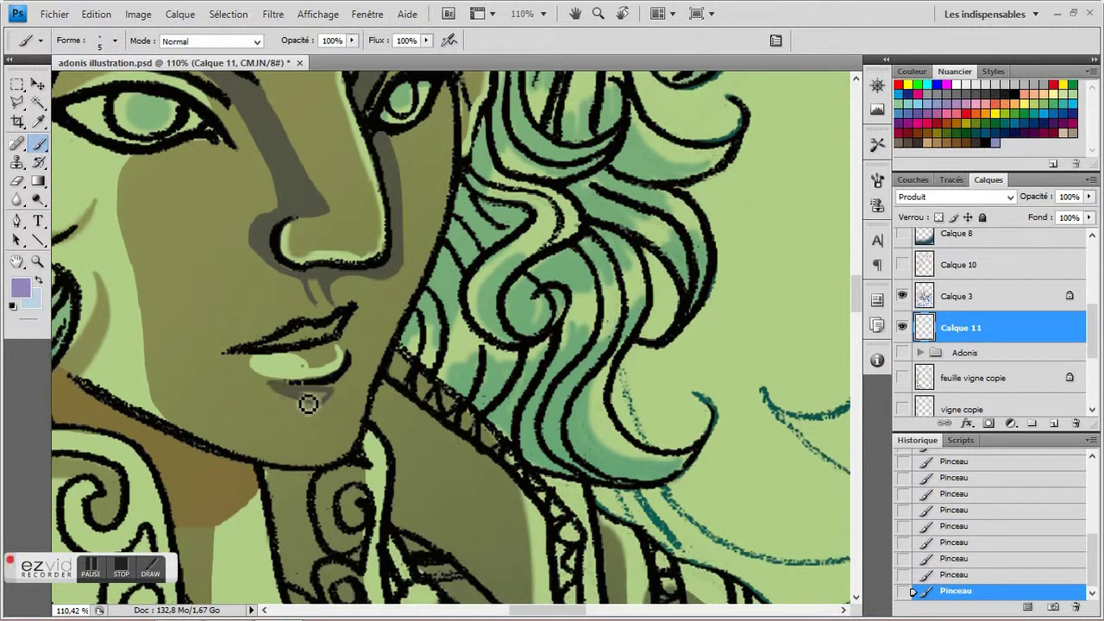
# Step: Shade the upper eye sockets and the forehead along the edge of the fringe
pyautogui.scroll(6, 329, 410)
pyautogui.hscroll(-2, 197, 389)
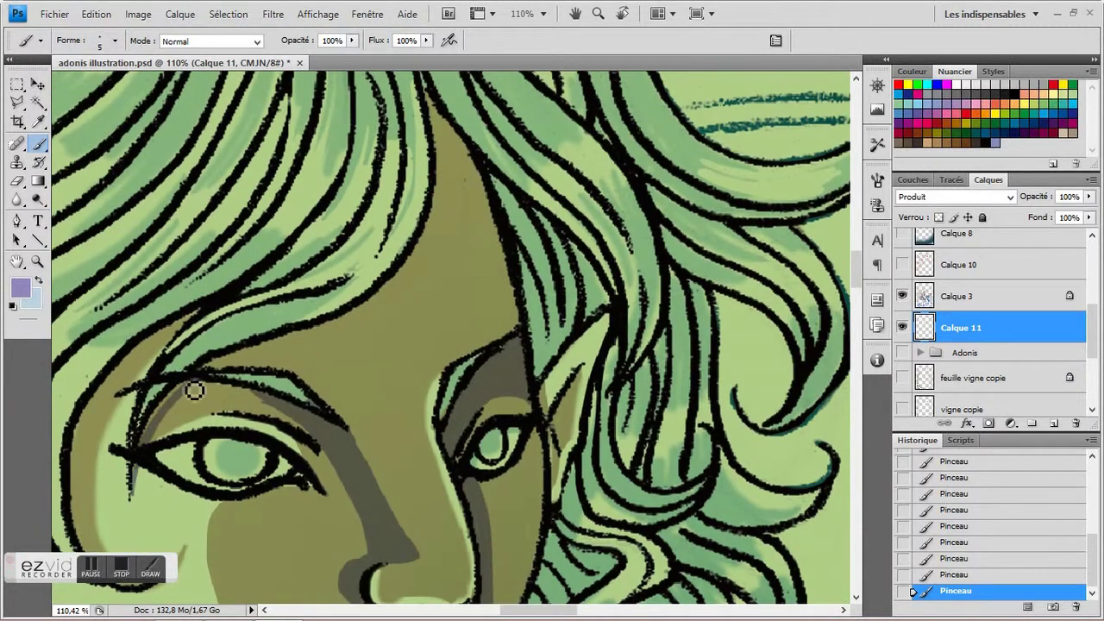
pyautogui.moveTo(319, 326)
pyautogui.mouseDown()
pyautogui.moveTo(264, 359)
pyautogui.moveTo(360, 317)
pyautogui.mouseUp()
pyautogui.scroll(1, 399, 136)
pyautogui.hscroll(1, 399, 137)
pyautogui.moveTo(401, 240)
pyautogui.mouseDown()
pyautogui.moveTo(410, 163)
pyautogui.moveTo(408, 277)
pyautogui.mouseUp()
pyautogui.scroll(-1, 417, 258)
pyautogui.hscroll(-1, 417, 258)
# Step: Paint purple shadows between the hair strands on the far side of the face around the ear
pyautogui.hscroll(4, 436, 233)
pyautogui.moveTo(326, 204)
pyautogui.mouseDown()
pyautogui.moveTo(370, 309)
pyautogui.moveTo(363, 376)
pyautogui.mouseUp()
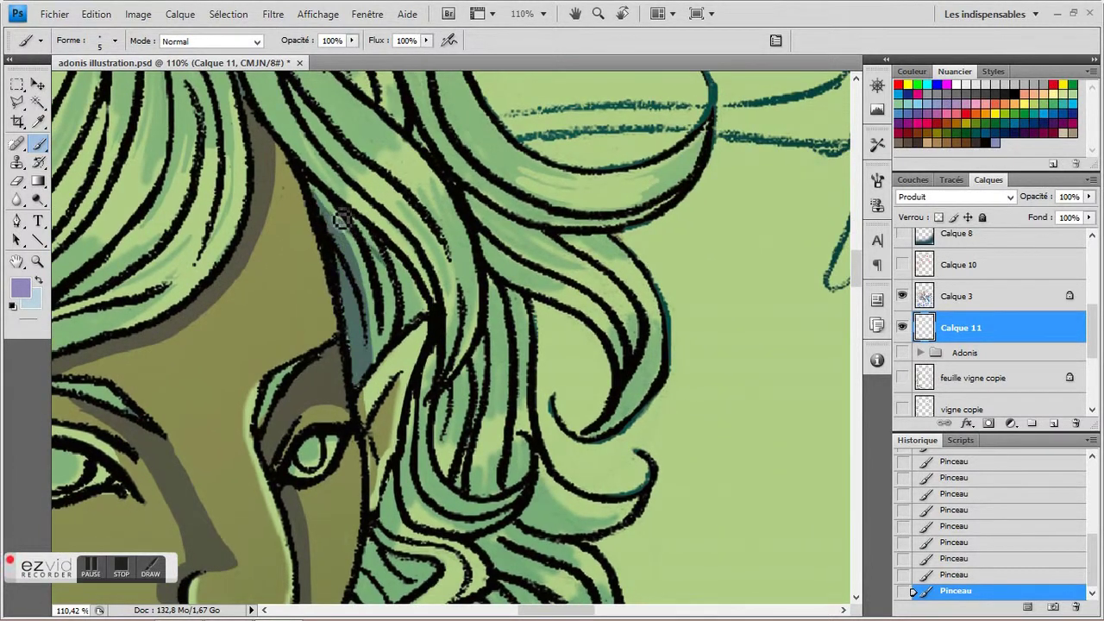
pyautogui.moveTo(342, 220); pyautogui.dragTo(365, 237)
pyautogui.moveTo(432, 313); pyautogui.dragTo(384, 267)
pyautogui.hscroll(4, 234, 217)
pyautogui.scroll(-2, 234, 216)
pyautogui.moveTo(234, 216)
pyautogui.mouseDown()
pyautogui.moveTo(243, 249)
pyautogui.moveTo(302, 261)
pyautogui.mouseUp()
pyautogui.scroll(-1, 295, 256)
pyautogui.scroll(2, 302, 260)
pyautogui.moveTo(345, 301)
pyautogui.mouseDown()
pyautogui.moveTo(355, 256)
pyautogui.moveTo(319, 274)
pyautogui.moveTo(418, 298)
pyautogui.moveTo(288, 280)
pyautogui.moveTo(305, 290)
pyautogui.moveTo(300, 312)
pyautogui.moveTo(320, 297)
pyautogui.moveTo(393, 348)
pyautogui.mouseUp()
pyautogui.scroll(3, 362, 264)
pyautogui.scroll(-1, 311, 276)
pyautogui.scroll(-1, 315, 278)
pyautogui.scroll(3, 316, 285)
pyautogui.hscroll(-2, 316, 285)
pyautogui.scroll(2, 393, 348)
# Step: Continue the purple shadows across the crown, fringe and near-side locks of the hair
pyautogui.moveTo(293, 293)
pyautogui.mouseDown()
pyautogui.moveTo(249, 234)
pyautogui.moveTo(259, 302)
pyautogui.moveTo(294, 297)
pyautogui.mouseUp()
pyautogui.hscroll(-2, 259, 246)
pyautogui.scroll(-1, 259, 302)
pyautogui.hscroll(-2, 409, 263)
pyautogui.moveTo(408, 263); pyautogui.dragTo(419, 272)
pyautogui.moveTo(336, 293)
pyautogui.mouseDown()
pyautogui.moveTo(320, 221)
pyautogui.moveTo(320, 259)
pyautogui.moveTo(348, 241)
pyautogui.moveTo(280, 183)
pyautogui.mouseUp()
pyautogui.scroll(3, 394, 237)
pyautogui.moveTo(353, 246); pyautogui.dragTo(435, 237)
pyautogui.moveTo(321, 200)
pyautogui.mouseDown()
pyautogui.moveTo(296, 308)
pyautogui.moveTo(328, 205)
pyautogui.moveTo(396, 153)
pyautogui.moveTo(410, 188)
pyautogui.moveTo(435, 173)
pyautogui.mouseUp()
pyautogui.moveTo(367, 281); pyautogui.dragTo(338, 365)
pyautogui.moveTo(348, 219); pyautogui.dragTo(387, 267)
pyautogui.moveTo(466, 129); pyautogui.dragTo(328, 341)
pyautogui.moveTo(439, 266)
pyautogui.mouseDown()
pyautogui.moveTo(426, 291)
pyautogui.moveTo(504, 238)
pyautogui.mouseUp()
pyautogui.moveTo(414, 297); pyautogui.dragTo(353, 375)
pyautogui.moveTo(291, 340); pyautogui.dragTo(368, 288)
pyautogui.moveTo(207, 276)
pyautogui.mouseDown()
pyautogui.moveTo(267, 434)
pyautogui.moveTo(190, 314)
pyautogui.moveTo(204, 324)
pyautogui.moveTo(211, 366)
pyautogui.mouseUp()
pyautogui.moveTo(224, 395); pyautogui.dragTo(227, 309)
pyautogui.moveTo(237, 302)
pyautogui.mouseDown()
pyautogui.moveTo(276, 345)
pyautogui.moveTo(297, 342)
pyautogui.moveTo(258, 373)
pyautogui.mouseUp()
pyautogui.moveTo(248, 330); pyautogui.dragTo(216, 388)
pyautogui.moveTo(142, 267)
pyautogui.mouseDown()
pyautogui.moveTo(409, 184)
pyautogui.moveTo(354, 250)
pyautogui.mouseUp()
pyautogui.moveTo(419, 158); pyautogui.dragTo(371, 242)
pyautogui.moveTo(396, 198)
pyautogui.mouseDown()
pyautogui.moveTo(320, 251)
pyautogui.moveTo(259, 366)
pyautogui.mouseUp()
pyautogui.moveTo(311, 294)
pyautogui.mouseDown()
pyautogui.moveTo(377, 199)
pyautogui.moveTo(314, 296)
pyautogui.moveTo(405, 61)
pyautogui.mouseUp()
pyautogui.moveTo(323, 336)
pyautogui.mouseDown()
pyautogui.moveTo(402, 244)
pyautogui.moveTo(323, 361)
pyautogui.mouseUp()
# Step: Shade the lower curls and strands above the collar in purple, and check the whole illustration at full view
pyautogui.moveTo(430, 431)
pyautogui.mouseDown()
pyautogui.moveTo(308, 247)
pyautogui.moveTo(288, 286)
pyautogui.moveTo(337, 313)
pyautogui.moveTo(438, 339)
pyautogui.mouseUp()
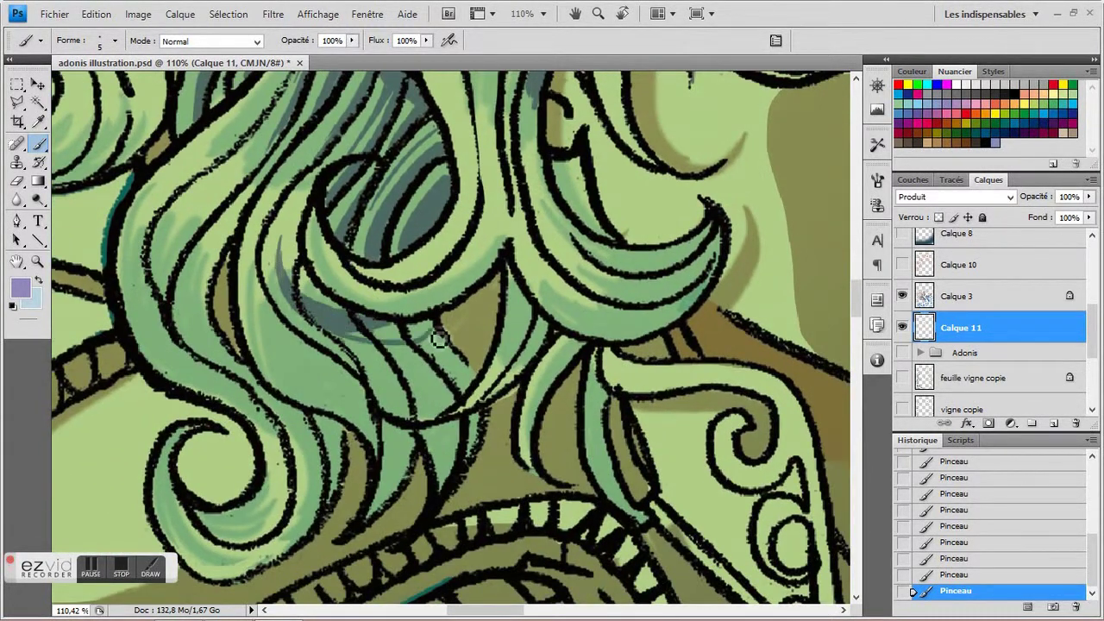
pyautogui.moveTo(342, 347); pyautogui.dragTo(273, 306)
pyautogui.moveTo(163, 211)
pyautogui.mouseDown()
pyautogui.moveTo(165, 264)
pyautogui.moveTo(172, 234)
pyautogui.moveTo(164, 313)
pyautogui.moveTo(281, 390)
pyautogui.moveTo(238, 403)
pyautogui.mouseUp()
pyautogui.moveTo(264, 294); pyautogui.dragTo(332, 332)
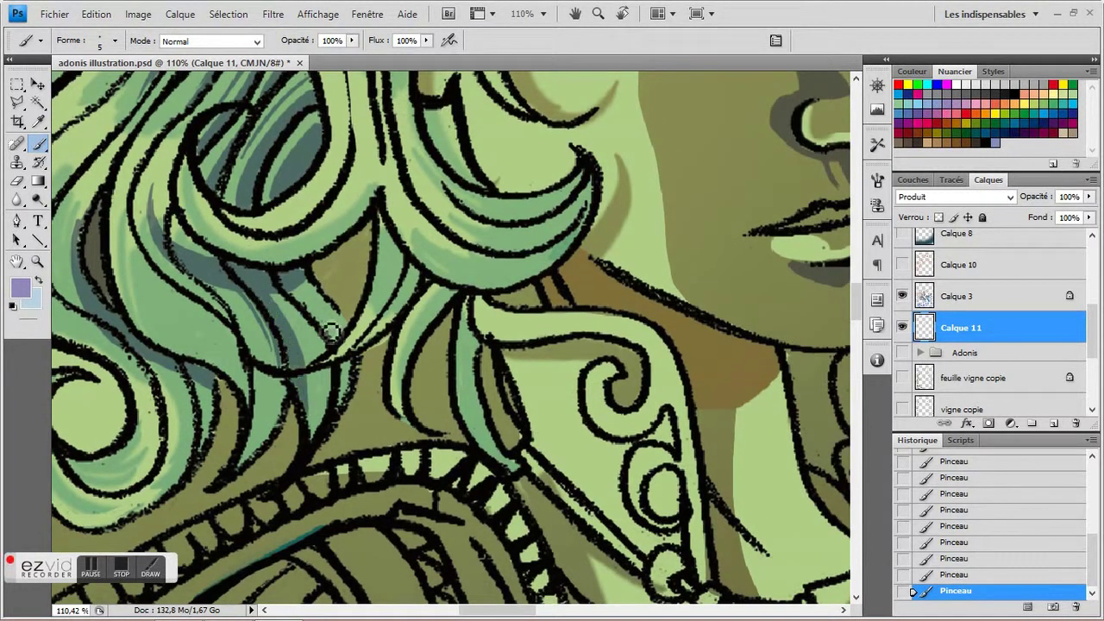
pyautogui.moveTo(294, 299)
pyautogui.mouseDown()
pyautogui.moveTo(255, 282)
pyautogui.moveTo(288, 264)
pyautogui.moveTo(254, 262)
pyautogui.mouseUp()
pyautogui.moveTo(336, 250)
pyautogui.mouseDown()
pyautogui.moveTo(320, 216)
pyautogui.moveTo(351, 270)
pyautogui.mouseUp()
pyautogui.moveTo(402, 317)
pyautogui.mouseDown()
pyautogui.moveTo(423, 387)
pyautogui.moveTo(345, 552)
pyautogui.moveTo(385, 568)
pyautogui.mouseUp()
pyautogui.moveTo(315, 263); pyautogui.dragTo(373, 340)
pyautogui.press('z')
pyautogui.scroll(-5, 661, 439)
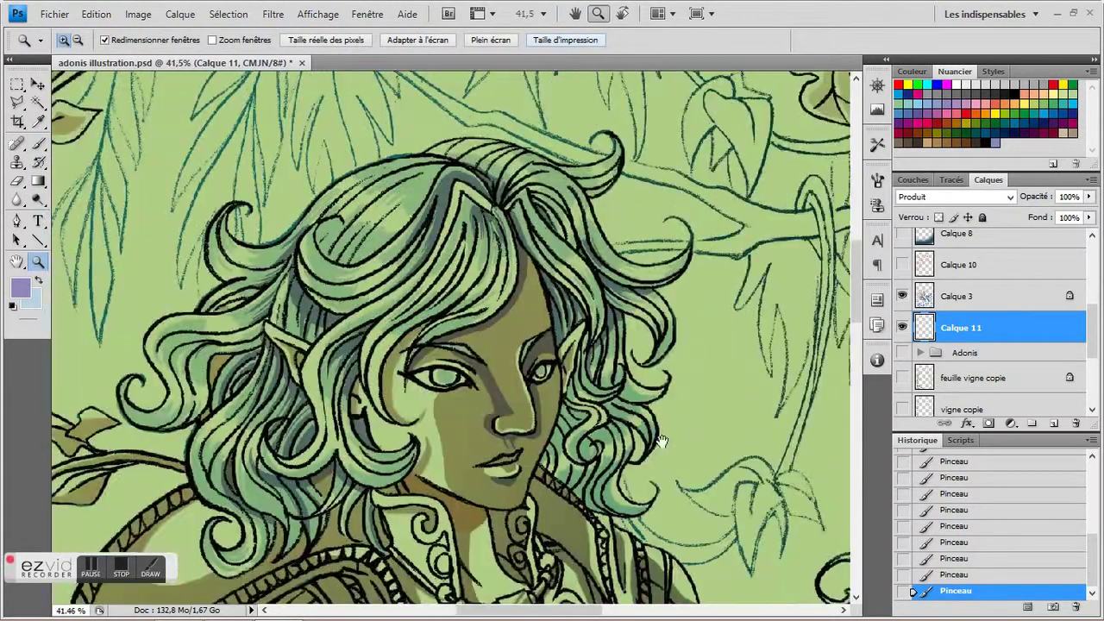
pyautogui.click(424, 39)
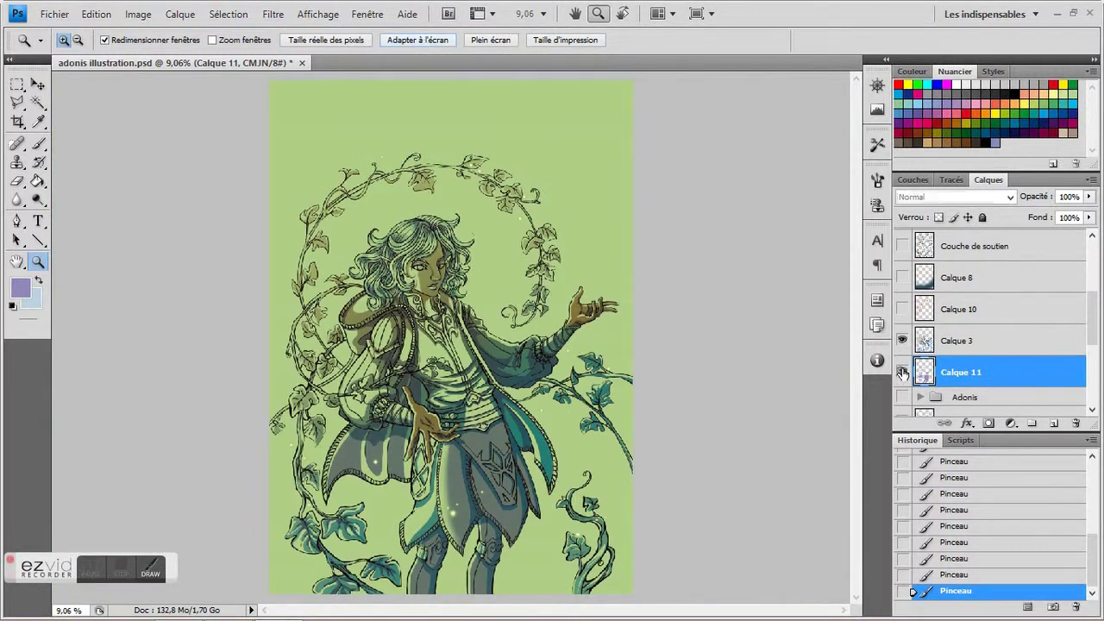
# Step: Paint purple shadows on the ivy leaves and stem beside the coat hem with a 13 px brush
pyautogui.scroll(5, 396, 496)
pyautogui.press('b')
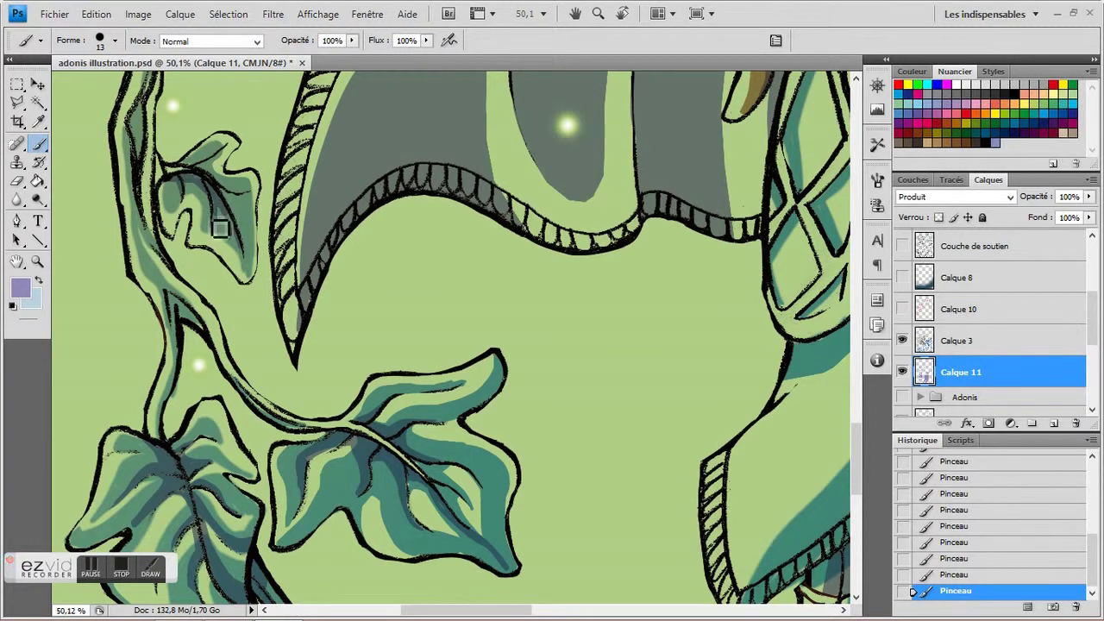
pyautogui.hscroll(-1, 246, 245)
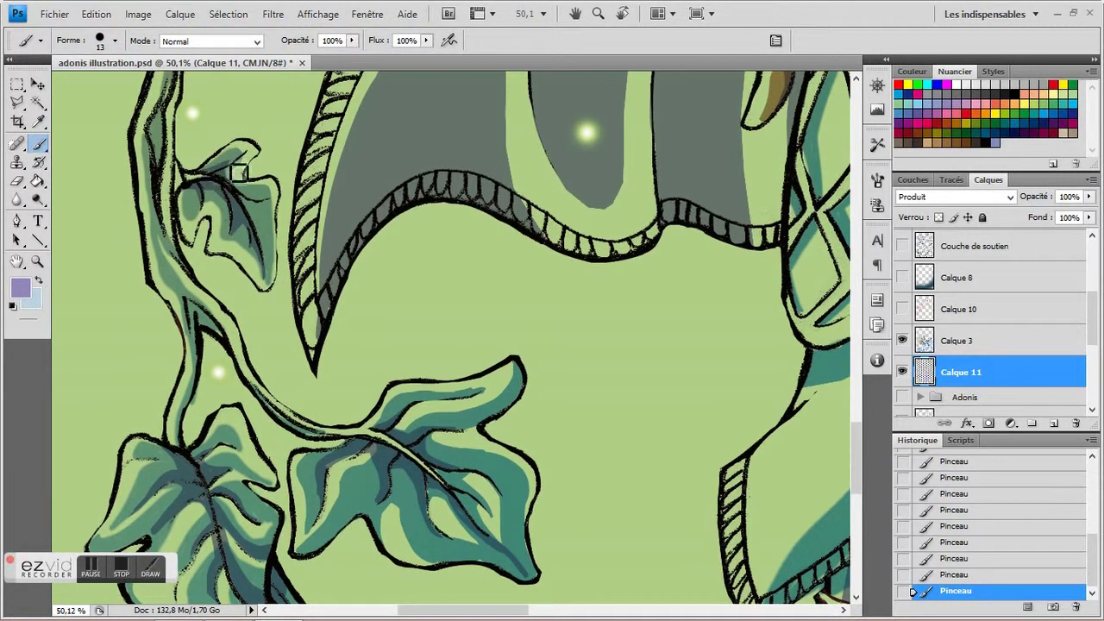
pyautogui.scroll(-1, 222, 305)
pyautogui.scroll(4, 175, 208)
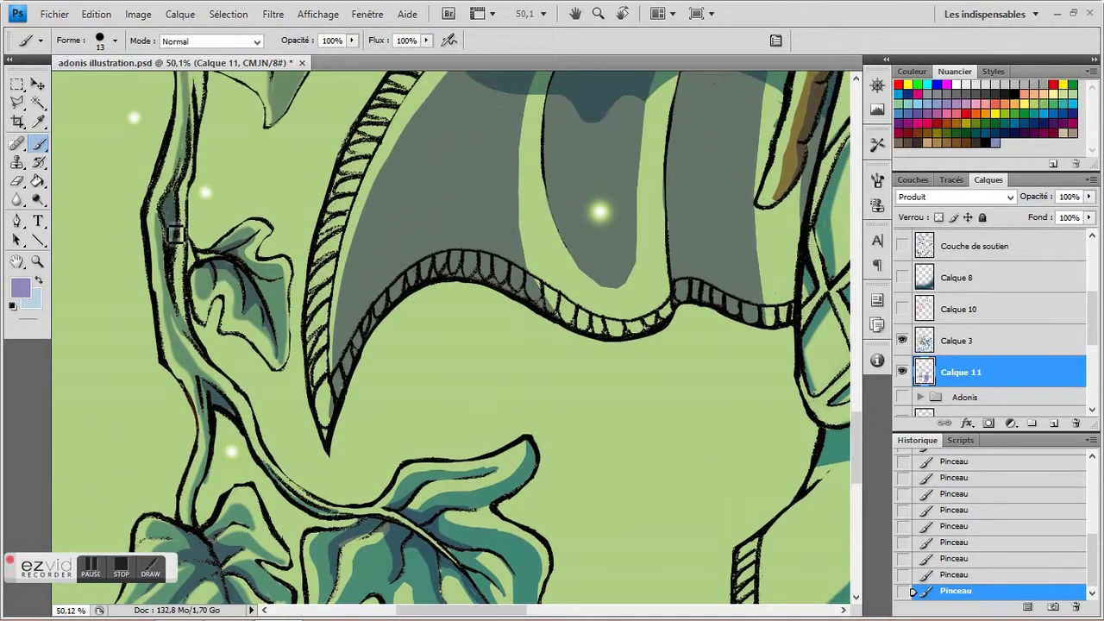
pyautogui.scroll(8, 175, 233)
# Step: Shade the vine leaves and stem at the page edge beside the coat and sleeve
pyautogui.moveTo(199, 187); pyautogui.dragTo(195, 187)
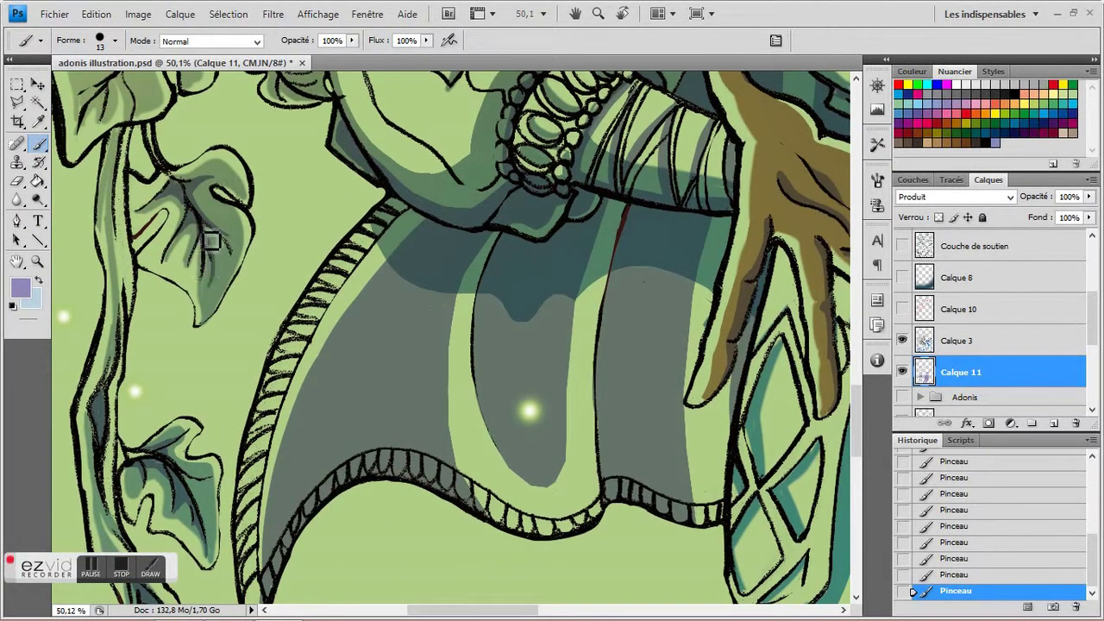
pyautogui.moveTo(118, 159)
pyautogui.mouseDown()
pyautogui.moveTo(163, 200)
pyautogui.moveTo(186, 194)
pyautogui.moveTo(218, 233)
pyautogui.mouseUp()
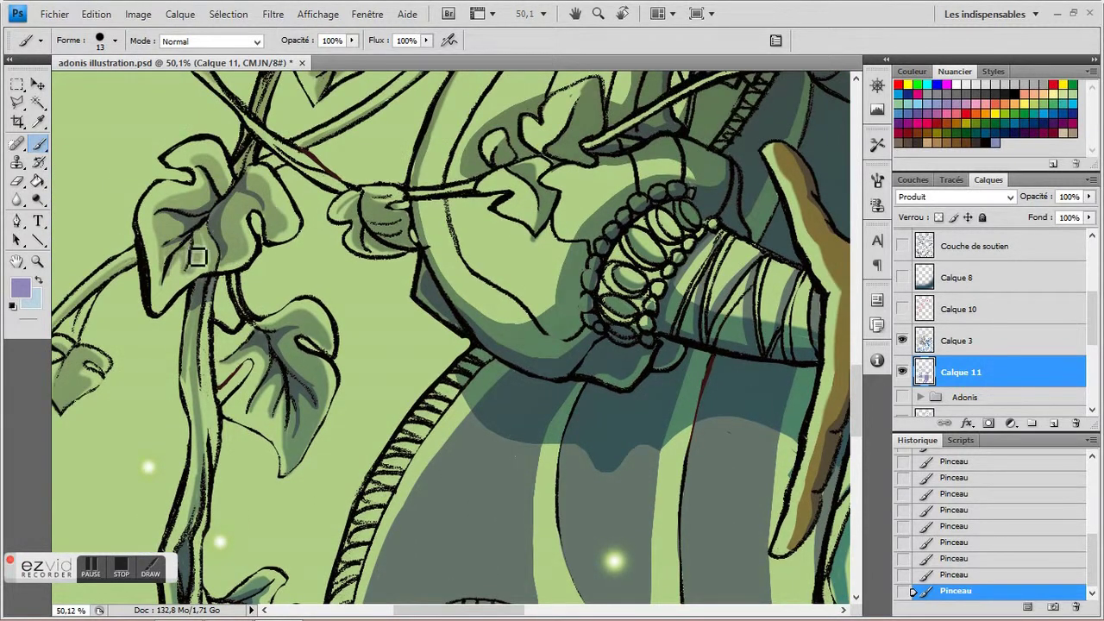
pyautogui.moveTo(182, 230); pyautogui.dragTo(247, 161)
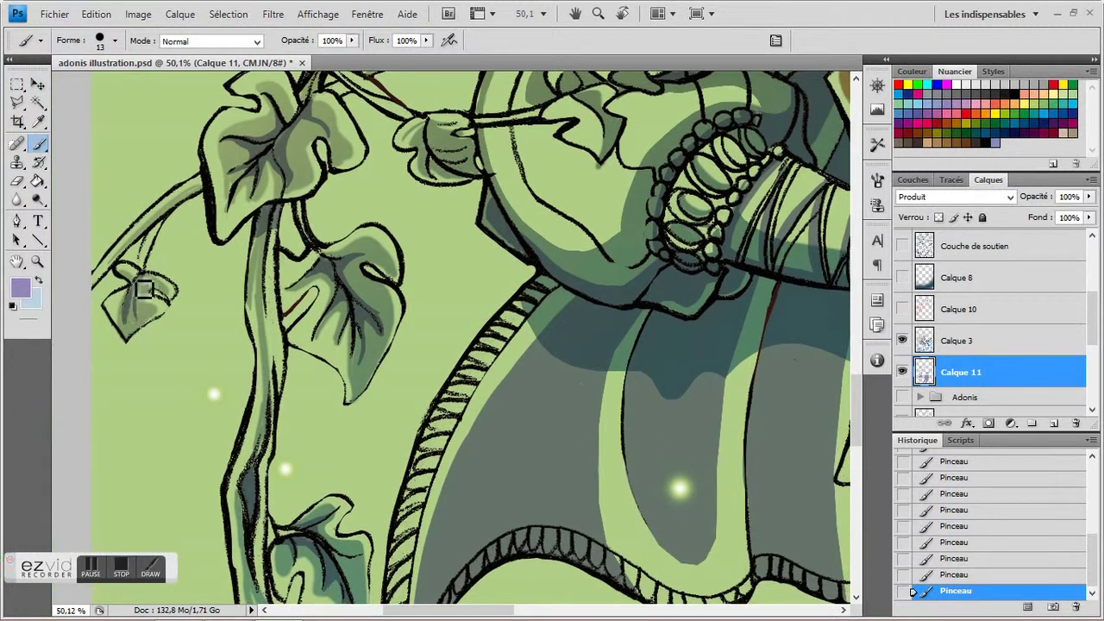
pyautogui.moveTo(143, 290)
pyautogui.mouseDown()
pyautogui.moveTo(129, 305)
pyautogui.moveTo(213, 211)
pyautogui.moveTo(210, 309)
pyautogui.mouseUp()
# Step: Shade the ivy leaves crossing the puffed sleeve and the leaf cluster next to it
pyautogui.moveTo(410, 197); pyautogui.dragTo(382, 227)
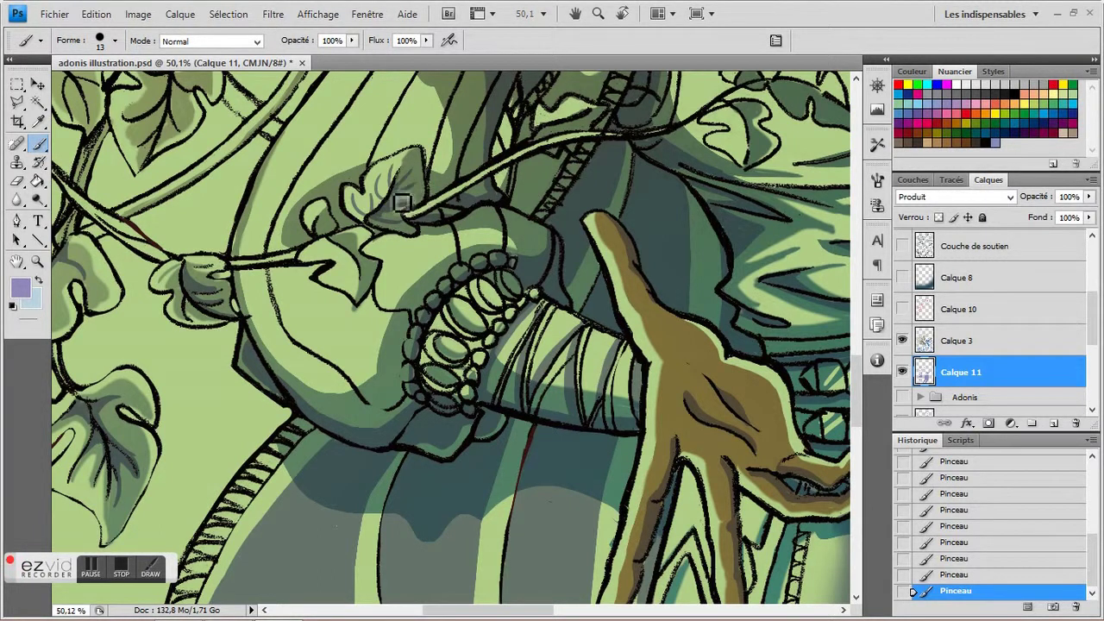
pyautogui.moveTo(329, 256)
pyautogui.mouseDown()
pyautogui.moveTo(358, 276)
pyautogui.moveTo(151, 198)
pyautogui.moveTo(152, 178)
pyautogui.moveTo(160, 219)
pyautogui.moveTo(172, 229)
pyautogui.moveTo(181, 215)
pyautogui.mouseUp()
pyautogui.moveTo(129, 198)
pyautogui.mouseDown()
pyautogui.moveTo(219, 254)
pyautogui.moveTo(178, 333)
pyautogui.moveTo(259, 218)
pyautogui.moveTo(235, 205)
pyautogui.moveTo(245, 244)
pyautogui.moveTo(300, 273)
pyautogui.mouseUp()
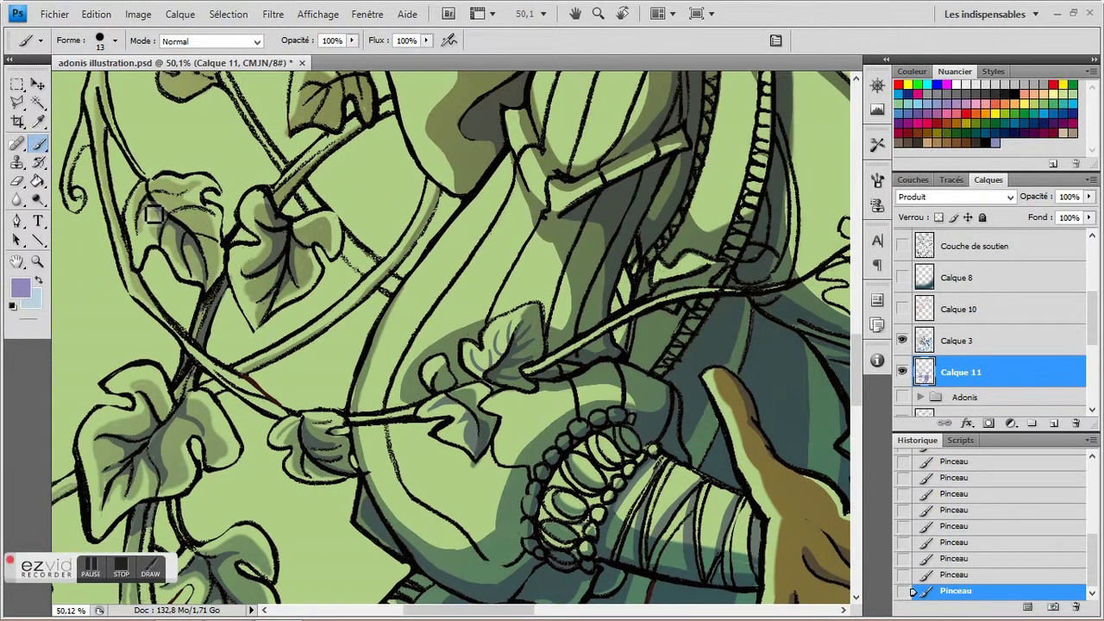
pyautogui.moveTo(211, 254)
pyautogui.mouseDown()
pyautogui.moveTo(291, 281)
pyautogui.moveTo(289, 360)
pyautogui.mouseUp()
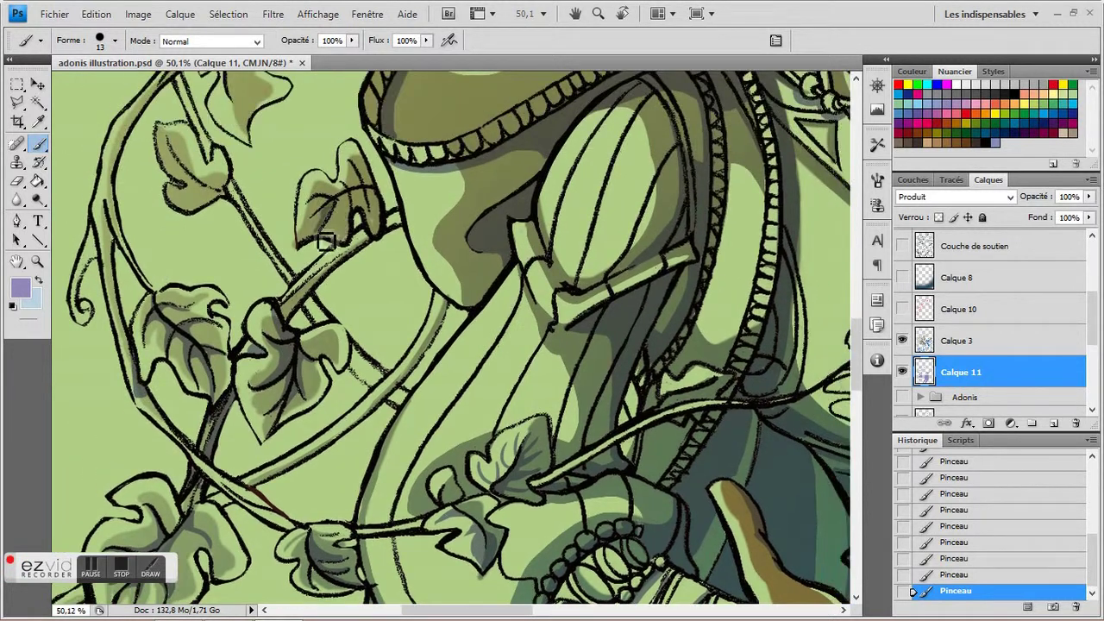
# Step: Add purple shadows to the leaves and thin stems beside the hood
pyautogui.moveTo(335, 212)
pyautogui.mouseDown()
pyautogui.moveTo(355, 242)
pyautogui.moveTo(375, 209)
pyautogui.moveTo(393, 237)
pyautogui.mouseUp()
pyautogui.moveTo(395, 234)
pyautogui.mouseDown()
pyautogui.moveTo(390, 220)
pyautogui.moveTo(406, 245)
pyautogui.mouseUp()
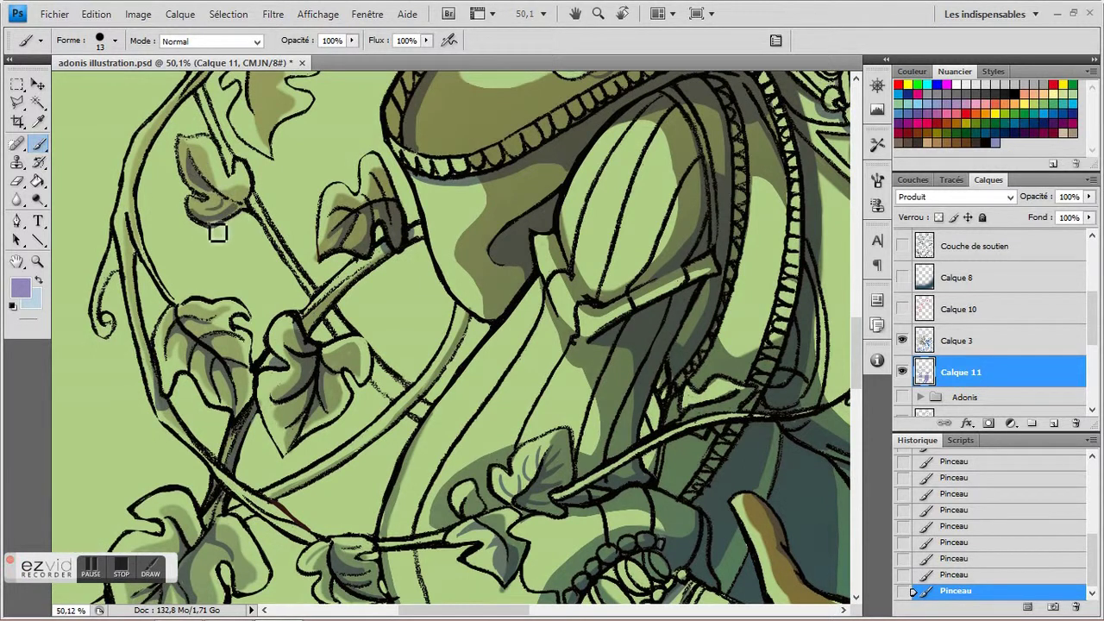
pyautogui.moveTo(260, 213); pyautogui.dragTo(243, 265)
pyautogui.moveTo(207, 164); pyautogui.dragTo(190, 216)
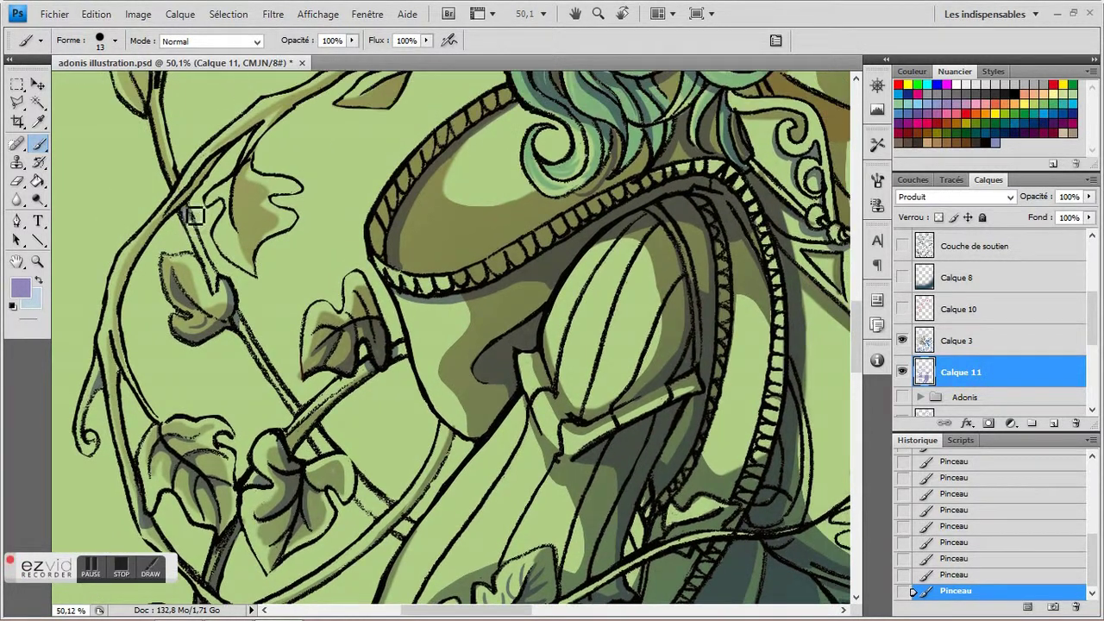
# Step: Shade the vine leaves and stems rising beside the hair, cleaning up the strokes with the eraser
pyautogui.moveTo(233, 157); pyautogui.dragTo(216, 209)
pyautogui.press('e')
pyautogui.moveTo(205, 256)
pyautogui.mouseDown()
pyautogui.moveTo(201, 266)
pyautogui.moveTo(254, 249)
pyautogui.moveTo(253, 274)
pyautogui.moveTo(227, 227)
pyautogui.moveTo(335, 207)
pyautogui.moveTo(335, 160)
pyautogui.moveTo(271, 210)
pyautogui.moveTo(187, 233)
pyautogui.moveTo(155, 335)
pyautogui.mouseUp()
pyautogui.press('b')
pyautogui.moveTo(198, 250)
pyautogui.mouseDown()
pyautogui.moveTo(227, 227)
pyautogui.moveTo(246, 246)
pyautogui.moveTo(263, 316)
pyautogui.mouseUp()
pyautogui.moveTo(258, 157); pyautogui.dragTo(208, 261)
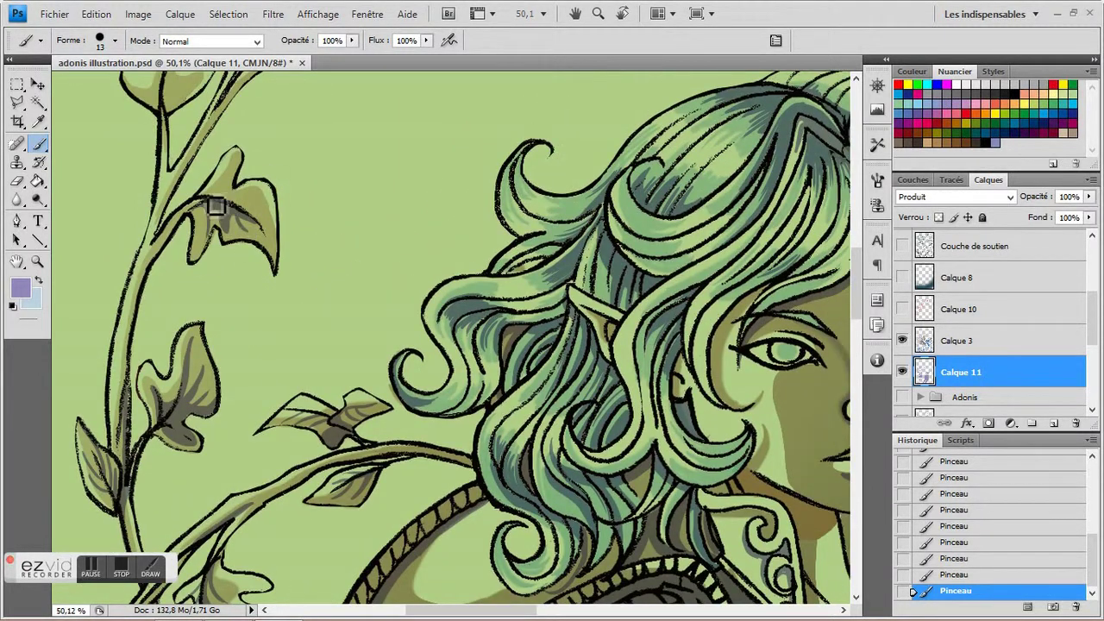
pyautogui.click(26, 181)
pyautogui.press('b')
pyautogui.moveTo(229, 234)
pyautogui.mouseDown()
pyautogui.moveTo(207, 215)
pyautogui.moveTo(229, 216)
pyautogui.moveTo(278, 251)
pyautogui.mouseUp()
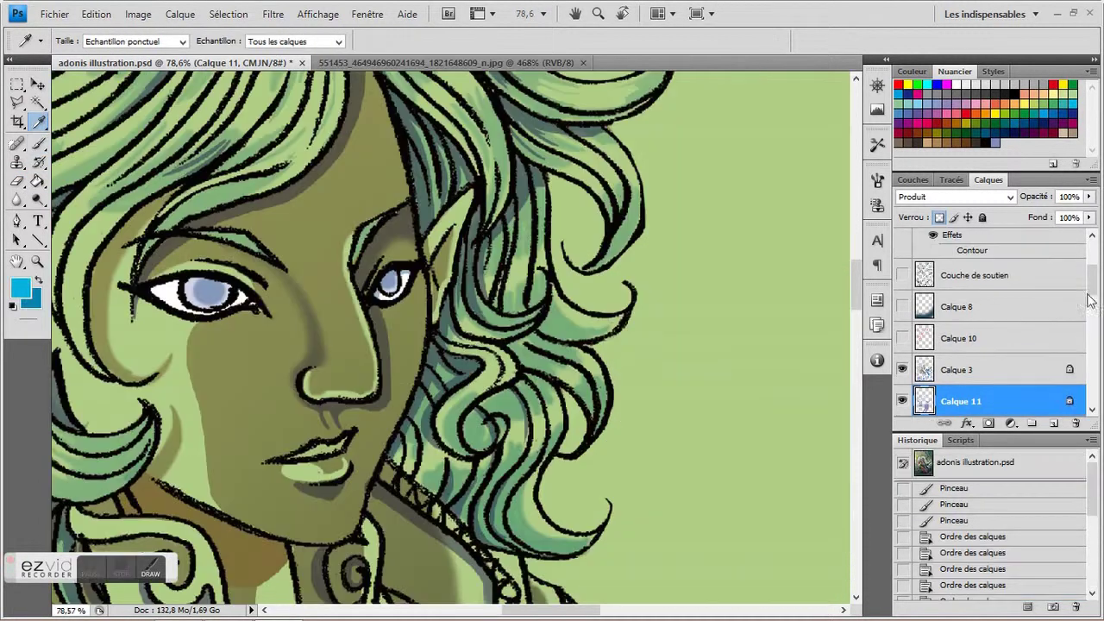
# Step: Add a new layer directly above LINE copie and choose a soft 13 px brush with 0% hardness
pyautogui.moveTo(1093, 297); pyautogui.dragTo(1095, 276)
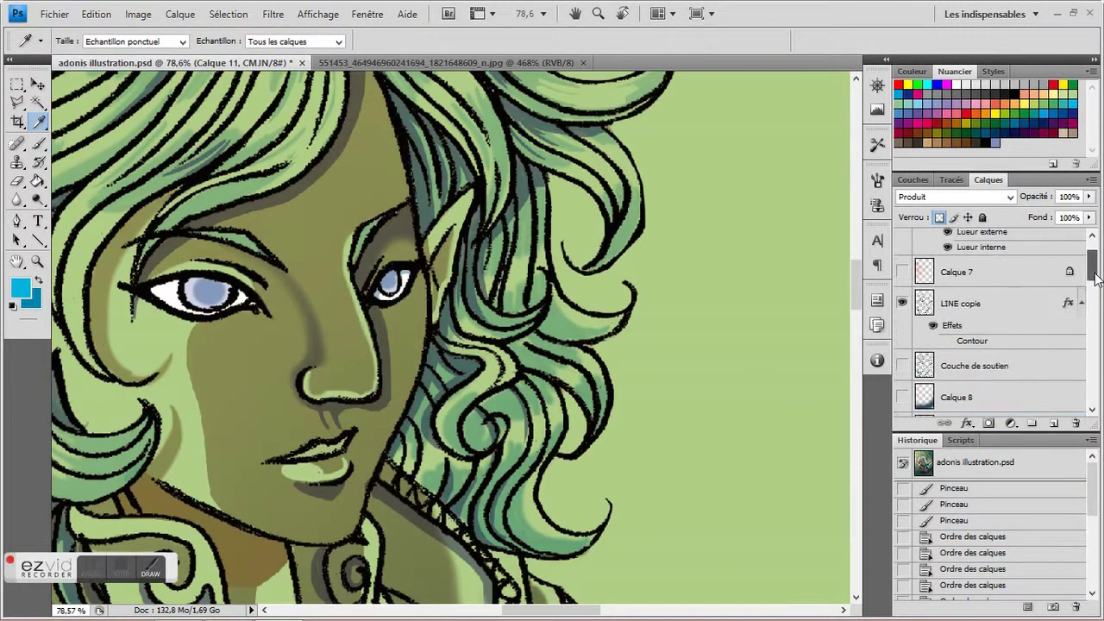
pyautogui.click(1020, 313)
pyautogui.click(1053, 423)
pyautogui.click(38, 143)
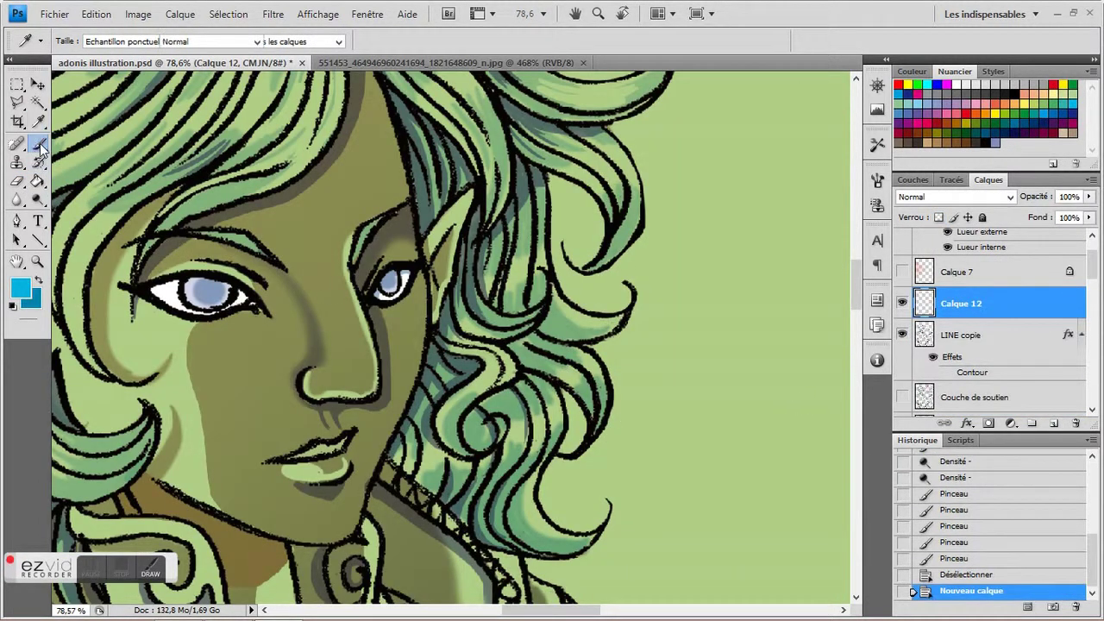
pyautogui.click(116, 42)
pyautogui.click(99, 209)
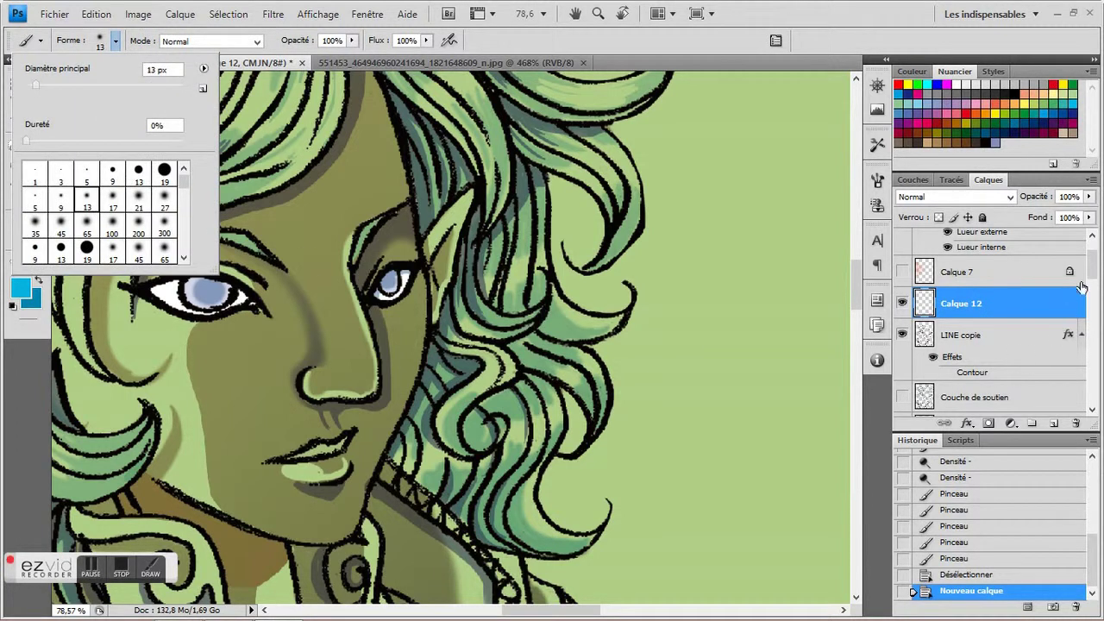
# Step: Paint both irises bright blue on the détazil layer, then darken their centers with the deeper blue
pyautogui.scroll(-3, 992, 327)
pyautogui.click(936, 376)
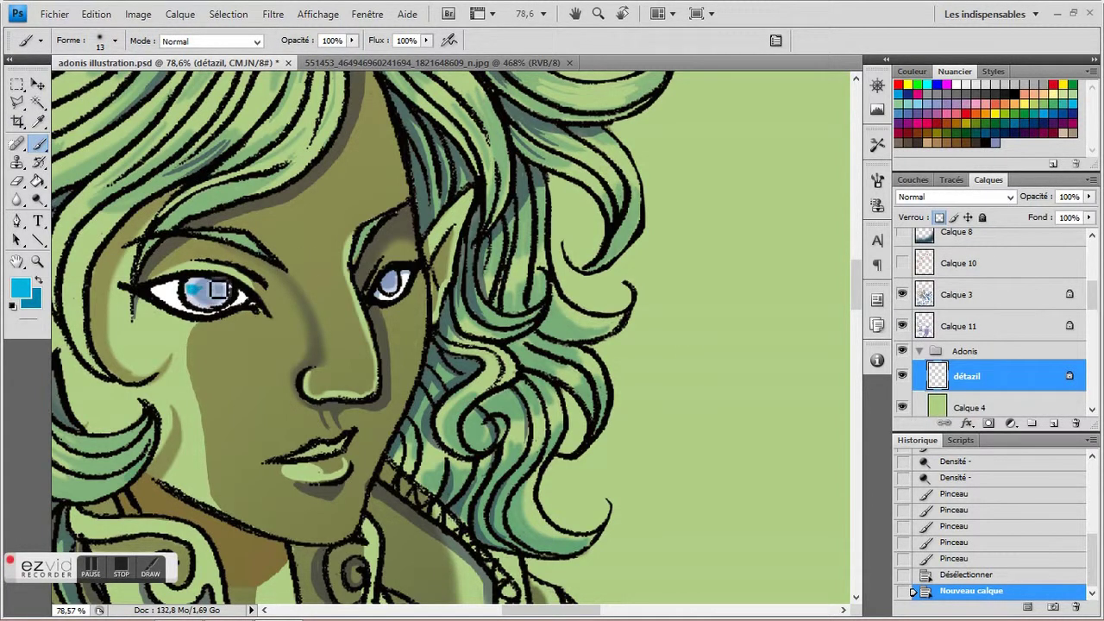
pyautogui.moveTo(218, 289); pyautogui.dragTo(197, 295)
pyautogui.moveTo(200, 290); pyautogui.dragTo(219, 310)
pyautogui.click(218, 315)
pyautogui.click(399, 300)
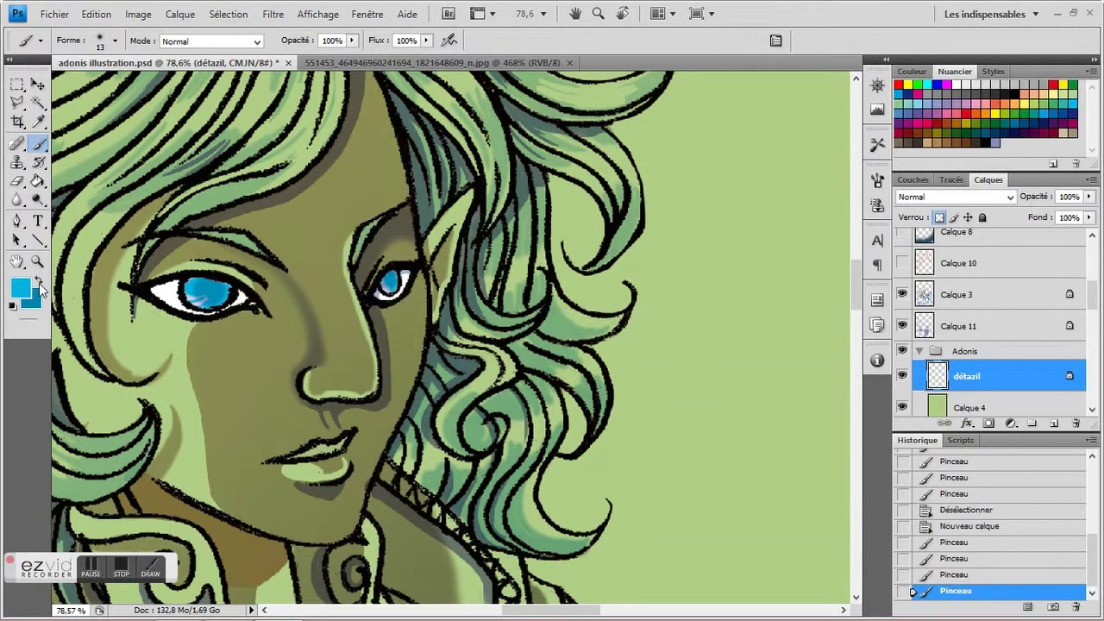
pyautogui.press('x')
pyautogui.click(218, 306)
pyautogui.moveTo(397, 294); pyautogui.dragTo(397, 285)
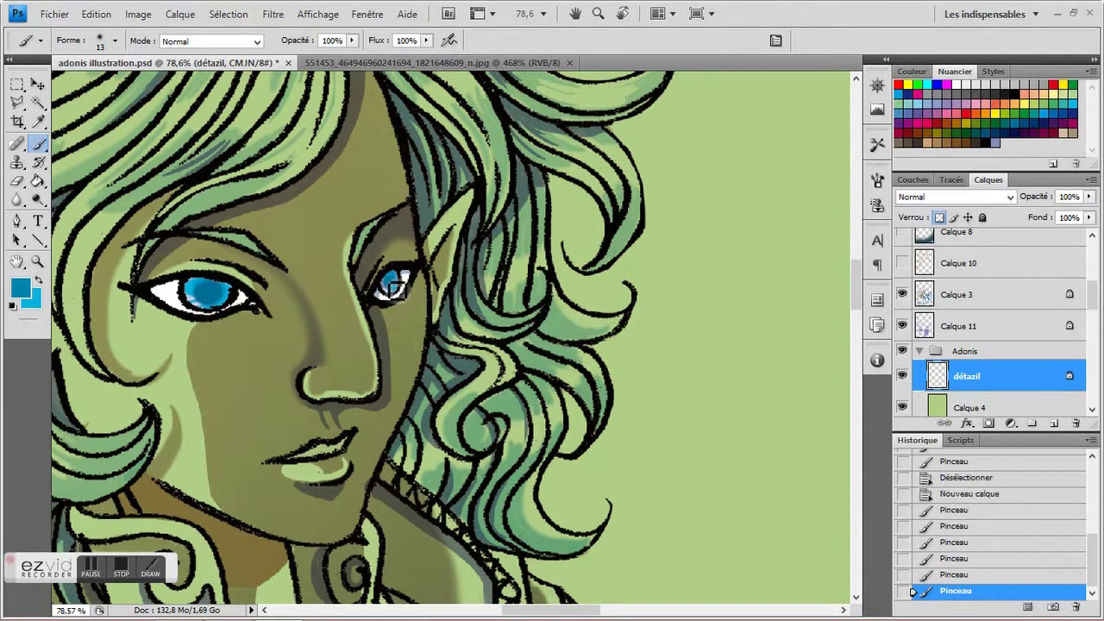
# Step: Recolor the line art inside both irises blue on the LINE copie layer
pyautogui.scroll(5, 1062, 337)
pyautogui.click(949, 300)
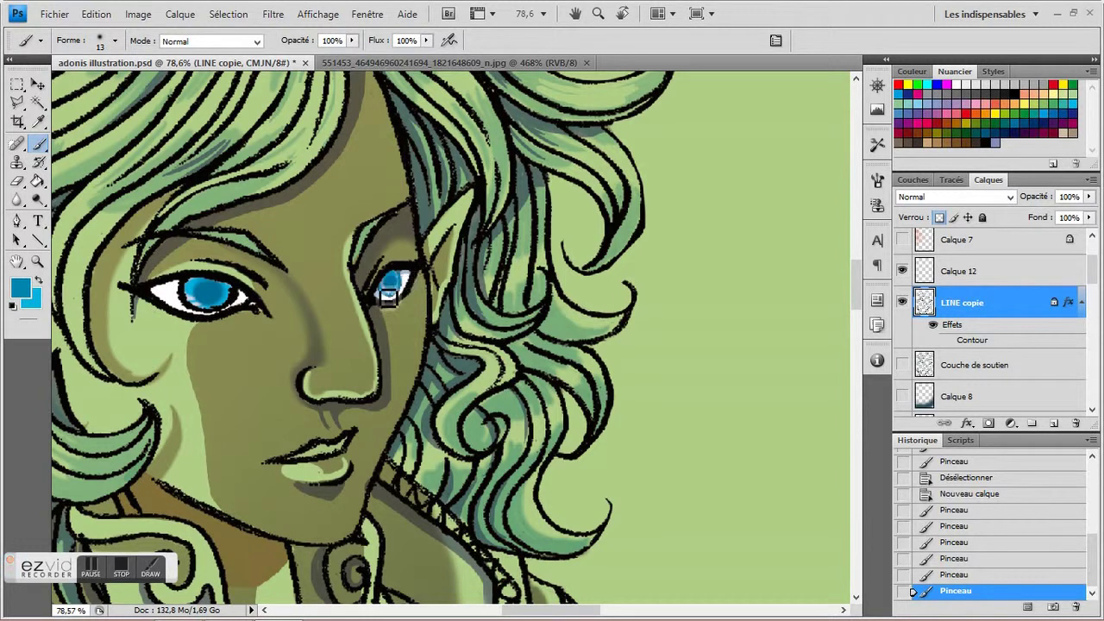
pyautogui.click(411, 290)
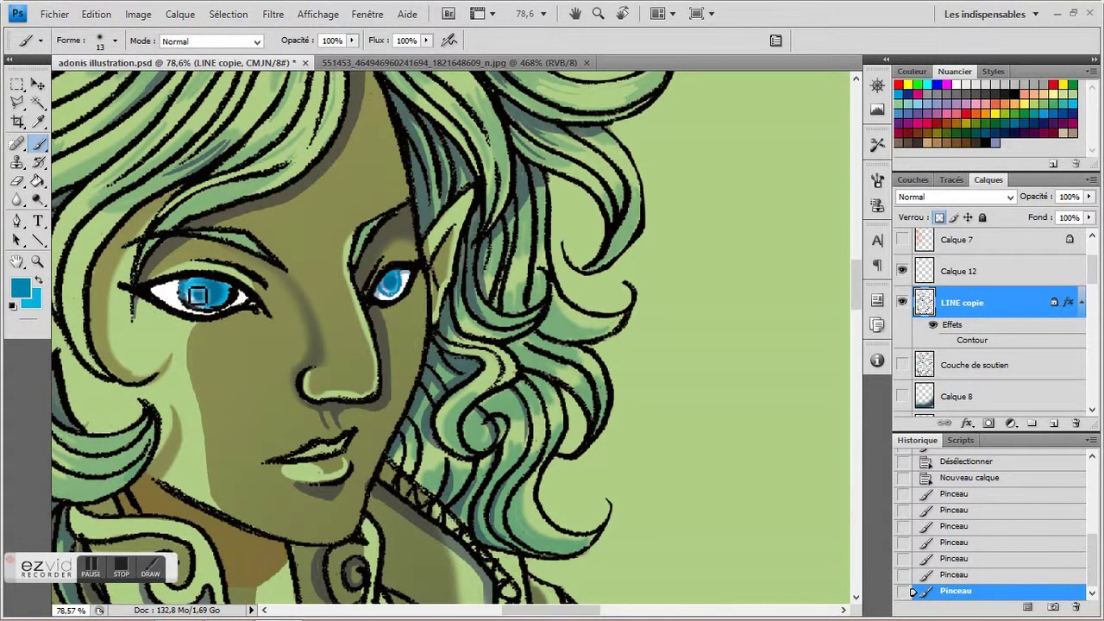
pyautogui.moveTo(238, 299); pyautogui.dragTo(209, 298)
# Step: Paint white reflections in both eyes on Calque 12 with a soft 17 px brush
pyautogui.click(1035, 271)
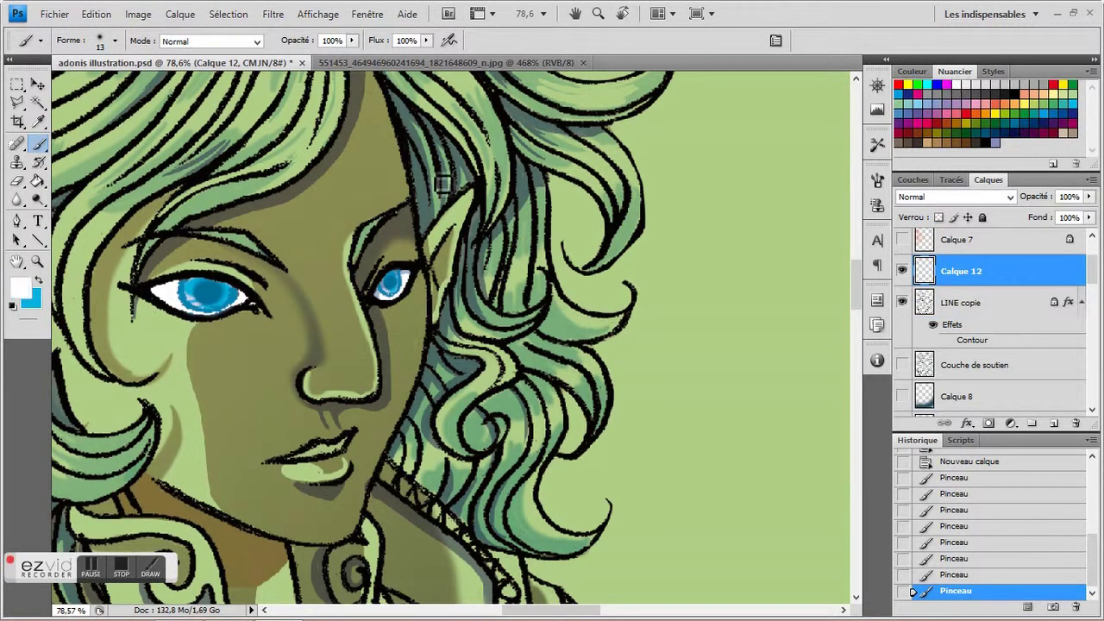
pyautogui.click(115, 41)
pyautogui.doubleClick(113, 201)
pyautogui.moveTo(196, 297); pyautogui.dragTo(252, 303)
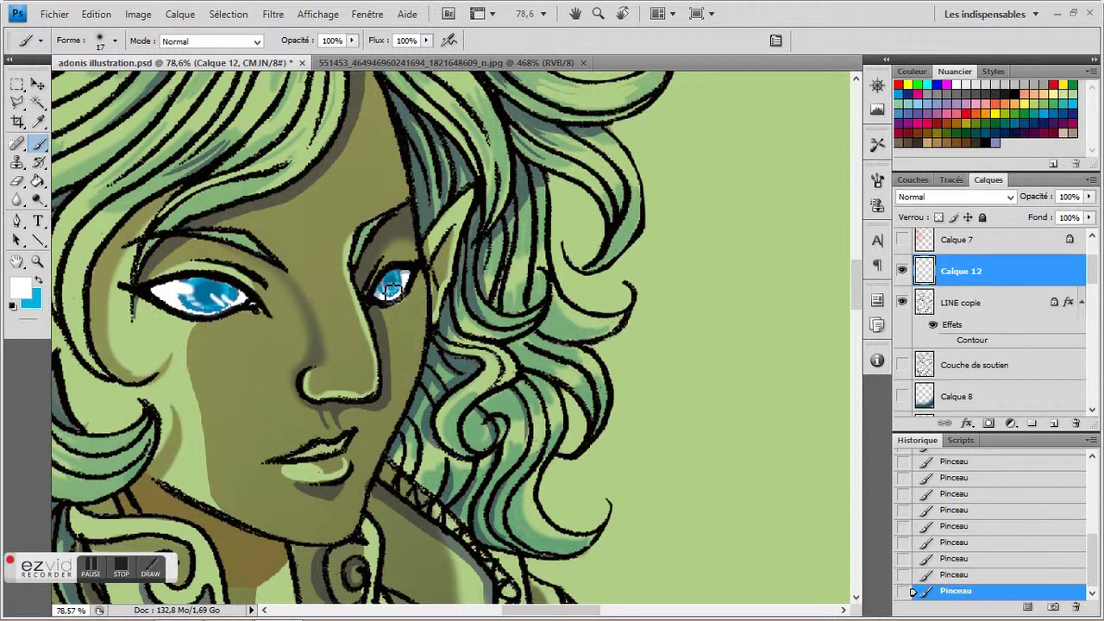
# Step: Paint white highlights along the upper edge and side of the necklace pendant on Calque 12
pyautogui.click(38, 261)
pyautogui.keyDown('alt'); pyautogui.click(329, 321); pyautogui.keyUp('alt')
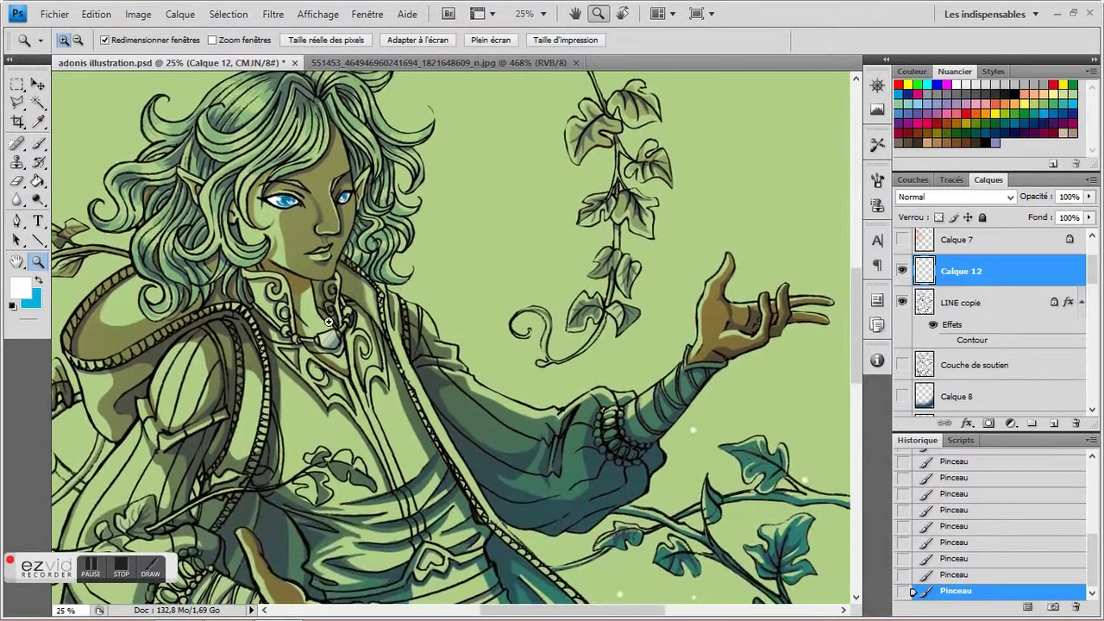
pyautogui.click(328, 321)
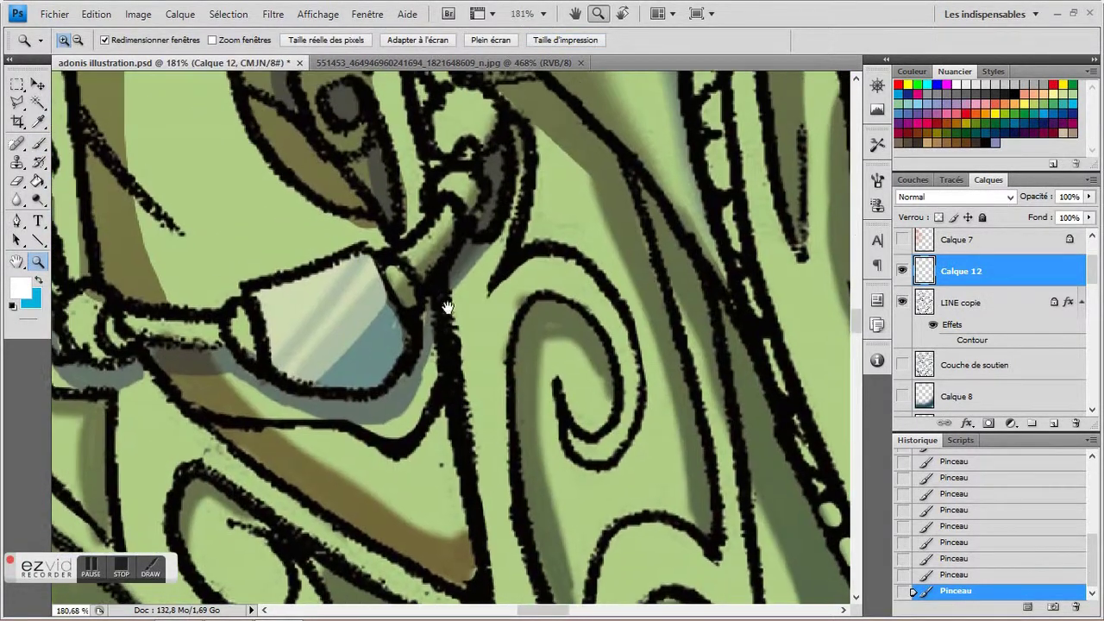
pyautogui.press('b')
pyautogui.rightClick(107, 128)
pyautogui.moveTo(259, 298)
pyautogui.mouseDown()
pyautogui.moveTo(335, 265)
pyautogui.moveTo(285, 300)
pyautogui.moveTo(262, 289)
pyautogui.moveTo(269, 364)
pyautogui.mouseUp()
# Step: Sample a gray-green and soften the pendant's outline with it on the LINE copie layer
pyautogui.click(38, 281)
pyautogui.press('i')
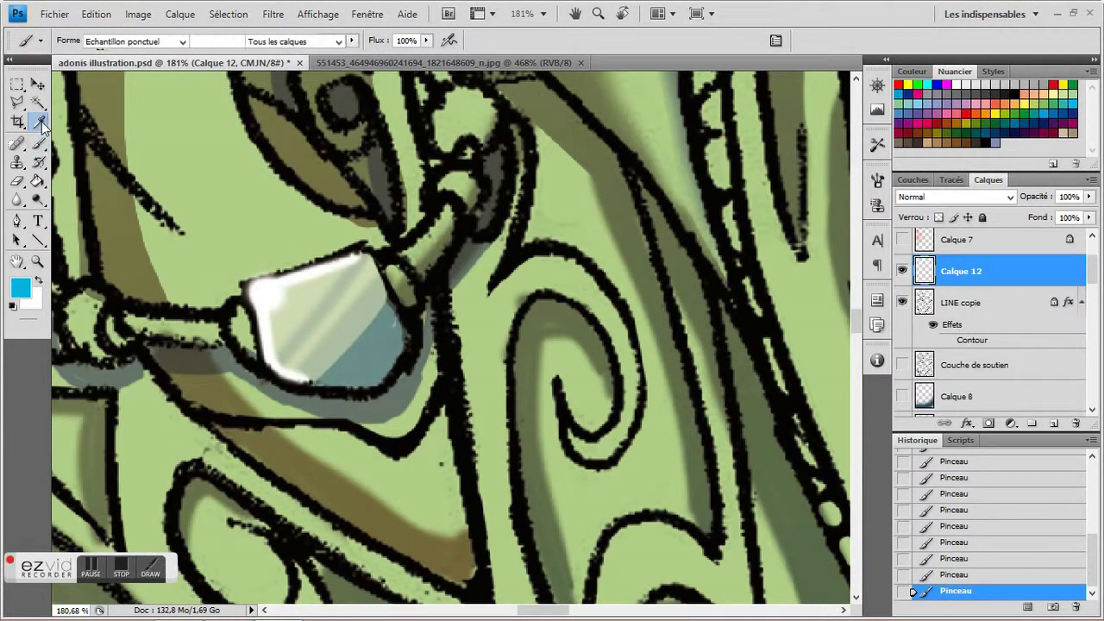
pyautogui.click(974, 306)
pyautogui.press('b')
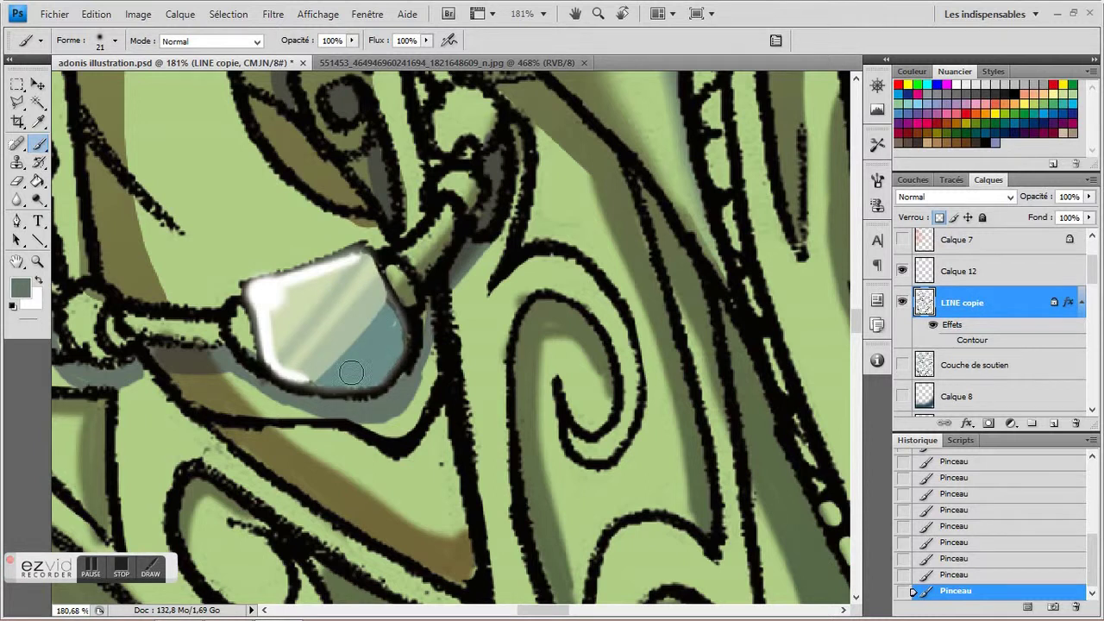
# Step: Recolor the outlines of the four belt gems gray-green on the LINE copie layer
pyautogui.click(36, 262)
pyautogui.click(565, 39)
pyautogui.click(406, 455)
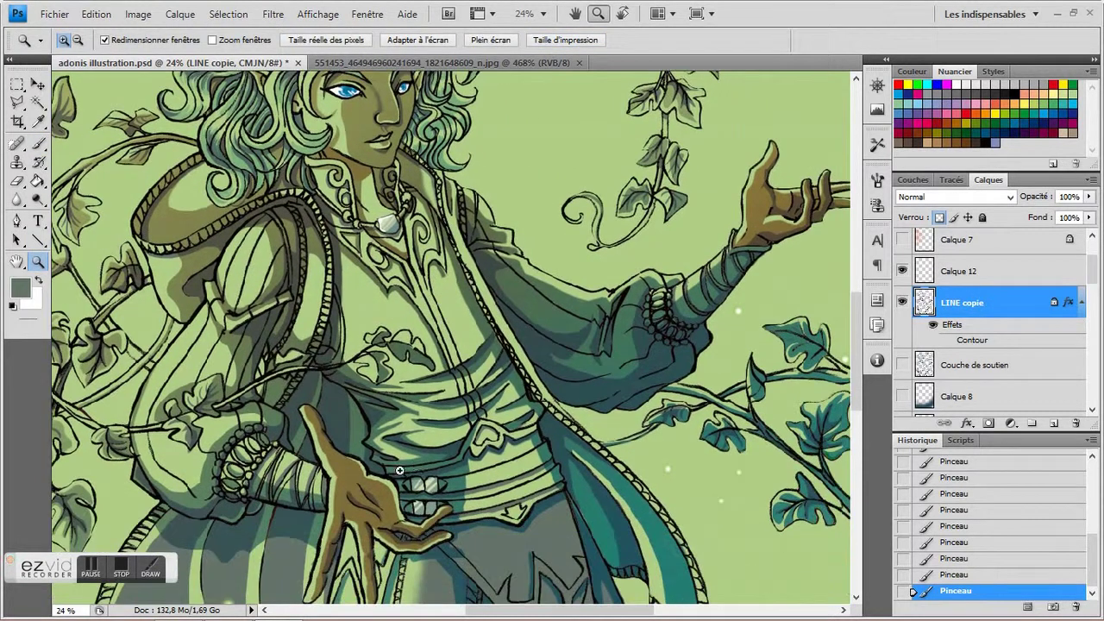
pyautogui.click(376, 449)
pyautogui.click(38, 143)
pyautogui.moveTo(209, 155)
pyautogui.mouseDown()
pyautogui.moveTo(239, 288)
pyautogui.moveTo(317, 230)
pyautogui.moveTo(222, 162)
pyautogui.moveTo(303, 184)
pyautogui.moveTo(314, 276)
pyautogui.moveTo(370, 178)
pyautogui.moveTo(439, 166)
pyautogui.moveTo(447, 285)
pyautogui.moveTo(431, 301)
pyautogui.moveTo(382, 294)
pyautogui.mouseUp()
pyautogui.moveTo(319, 407)
pyautogui.mouseDown()
pyautogui.moveTo(245, 397)
pyautogui.moveTo(247, 463)
pyautogui.moveTo(317, 420)
pyautogui.moveTo(323, 462)
pyautogui.moveTo(286, 517)
pyautogui.moveTo(379, 414)
pyautogui.moveTo(372, 489)
pyautogui.moveTo(368, 480)
pyautogui.moveTo(420, 479)
pyautogui.moveTo(394, 412)
pyautogui.moveTo(449, 425)
pyautogui.mouseUp()
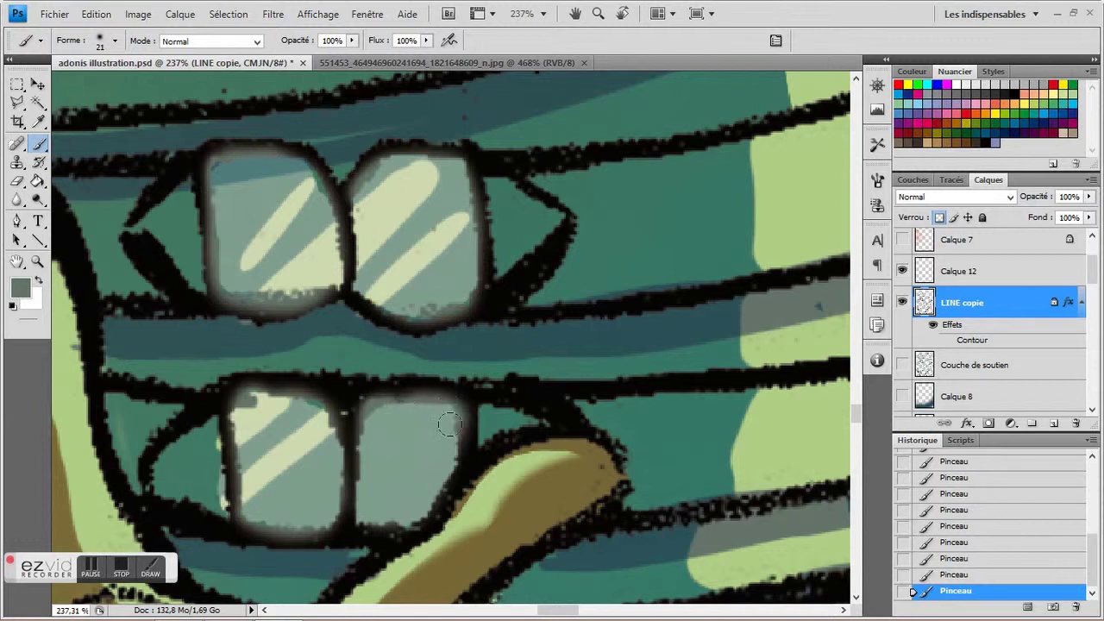
# Step: Paint soft white glints in the upper corners of the two left belt gems on Calque 12
pyautogui.click(957, 270)
pyautogui.click(38, 281)
pyautogui.moveTo(242, 402); pyautogui.dragTo(249, 402)
pyautogui.moveTo(238, 181)
pyautogui.mouseDown()
pyautogui.moveTo(231, 169)
pyautogui.moveTo(229, 288)
pyautogui.mouseUp()
# Step: Add thin white edge highlights and diagonal reflections to the upper pair of belt gems with a 5 px brush
pyautogui.click(115, 40)
pyautogui.click(297, 175)
pyautogui.moveTo(256, 163)
pyautogui.mouseDown()
pyautogui.moveTo(326, 170)
pyautogui.moveTo(352, 281)
pyautogui.mouseUp()
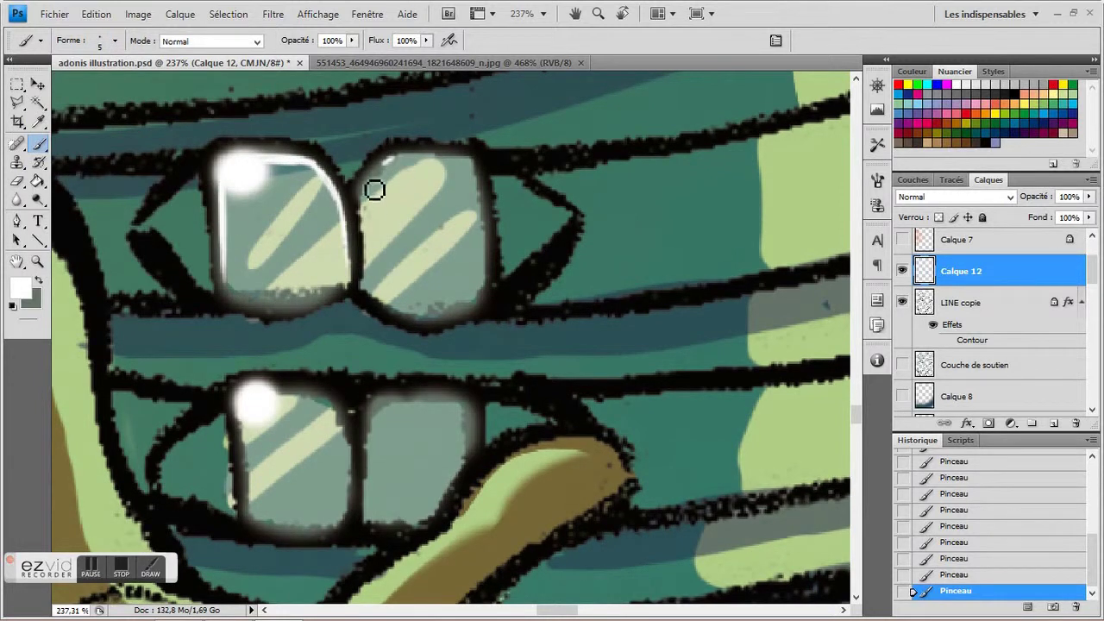
pyautogui.moveTo(369, 228); pyautogui.dragTo(368, 291)
pyautogui.moveTo(259, 293); pyautogui.dragTo(338, 235)
pyautogui.moveTo(291, 304)
pyautogui.mouseDown()
pyautogui.moveTo(344, 279)
pyautogui.moveTo(454, 182)
pyautogui.mouseUp()
# Step: Trace thin white edge highlights on the lower pair of belt gems
pyautogui.moveTo(245, 414); pyautogui.dragTo(252, 490)
pyautogui.moveTo(276, 399); pyautogui.dragTo(378, 423)
pyautogui.moveTo(375, 463); pyautogui.dragTo(364, 514)
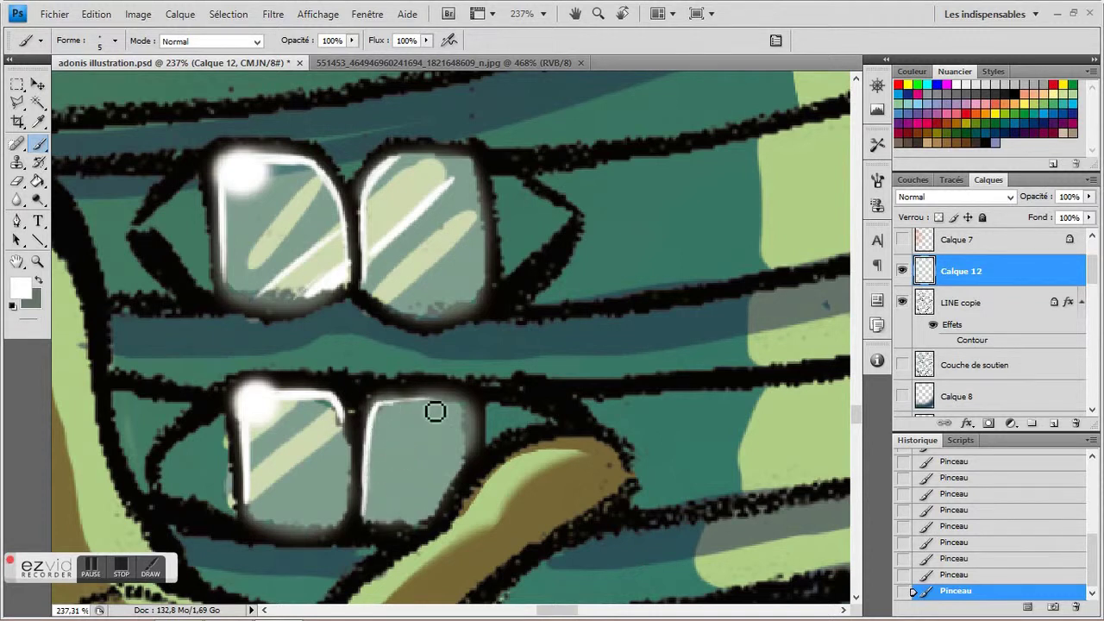
# Step: Examine the pendant and belt gem highlights against the whole torso
pyautogui.click(38, 262)
pyautogui.hotkey('ctrl', '-')
pyautogui.hotkey('ctrl', '-')
pyautogui.hotkey('ctrl', '-')
pyautogui.hotkey('ctrl', '-')
pyautogui.hotkey('ctrl', '-')
pyautogui.hotkey('ctrl', '-')
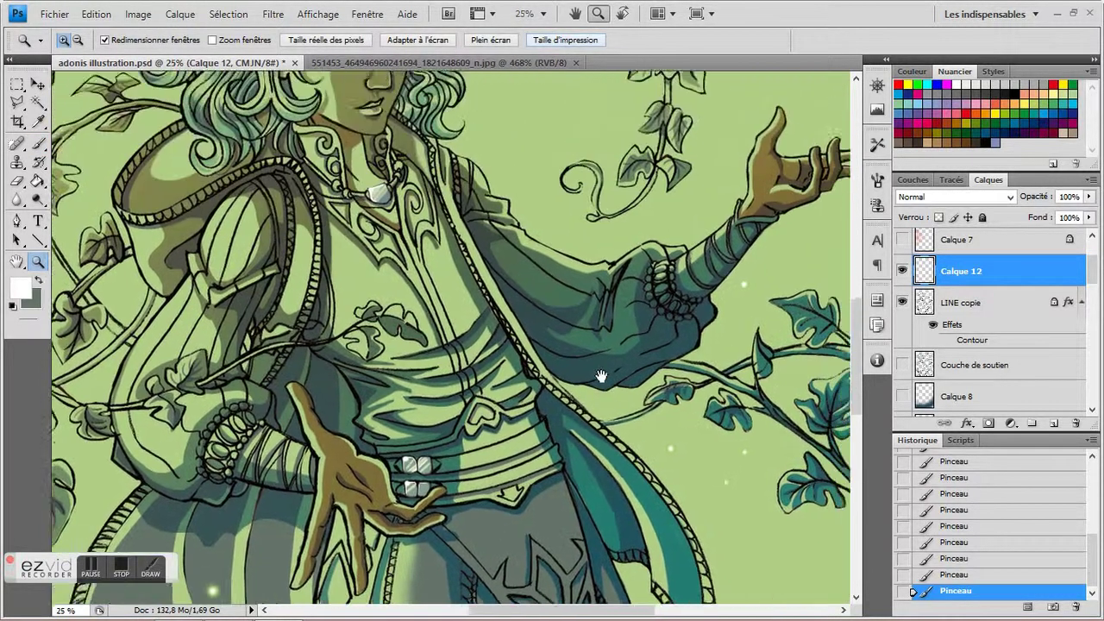
pyautogui.moveTo(601, 376); pyautogui.dragTo(568, 429)
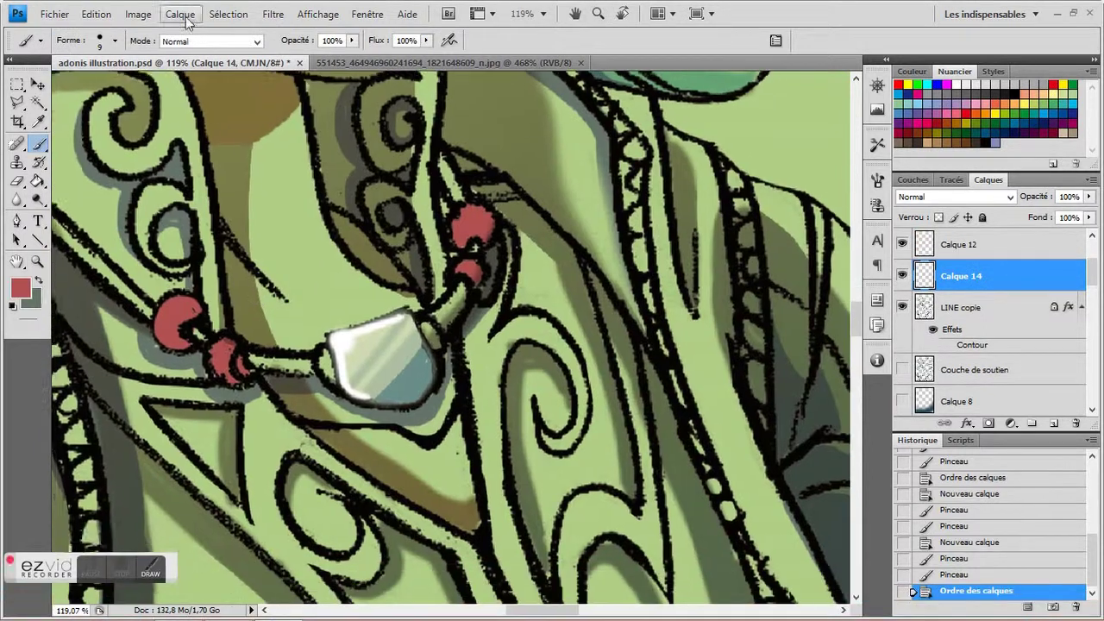
# Step: Add an outside Contour layer style to Calque 14, 5 px in dark red 3c0605
pyautogui.click(180, 14)
pyautogui.click(333, 262)
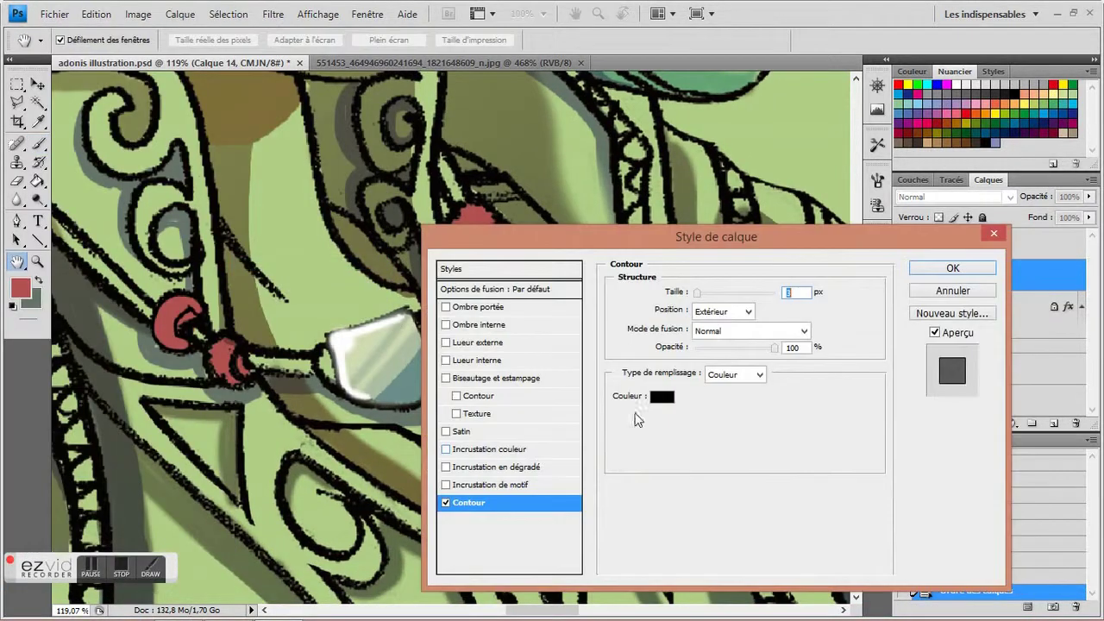
pyautogui.click(662, 396)
pyautogui.moveTo(714, 458)
pyautogui.mouseDown()
pyautogui.moveTo(707, 452)
pyautogui.moveTo(792, 490)
pyautogui.mouseUp()
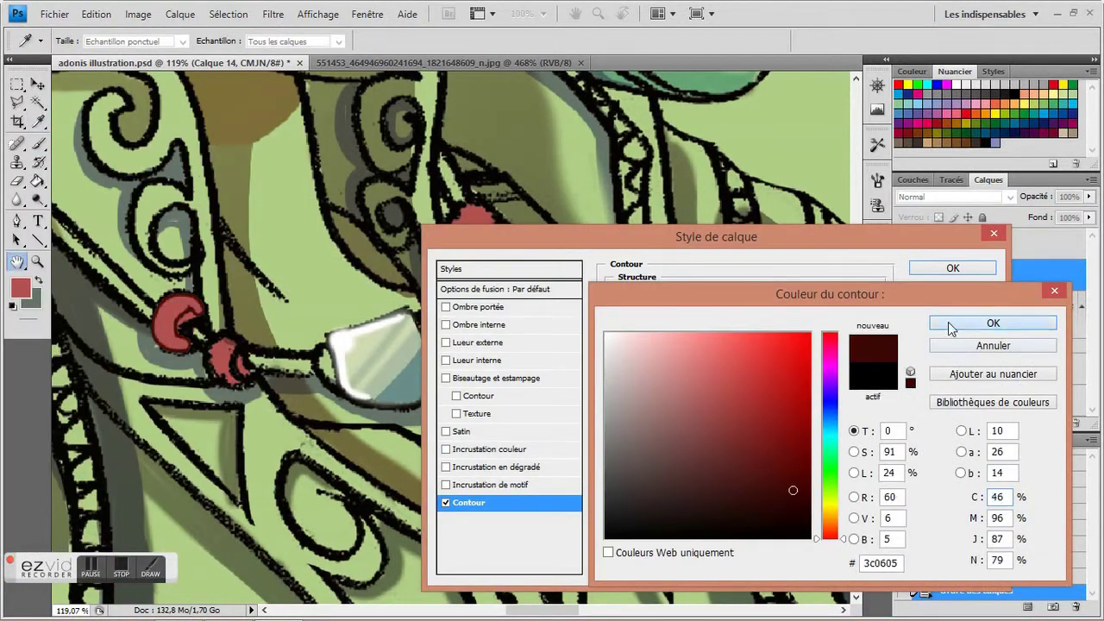
pyautogui.click(948, 322)
pyautogui.write('6')
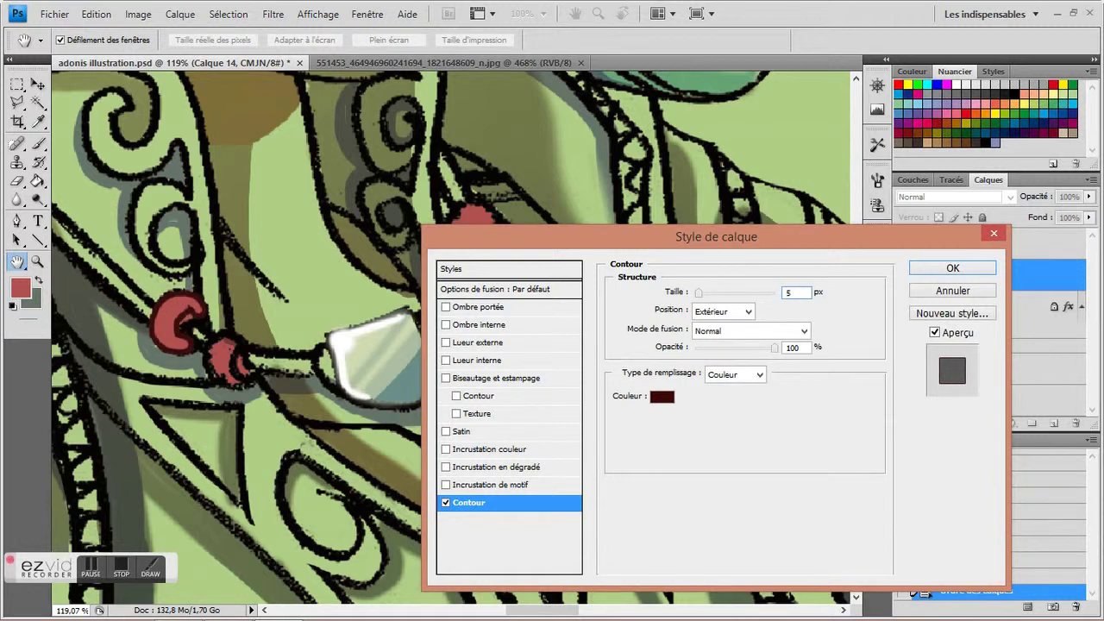
pyautogui.press('Return')
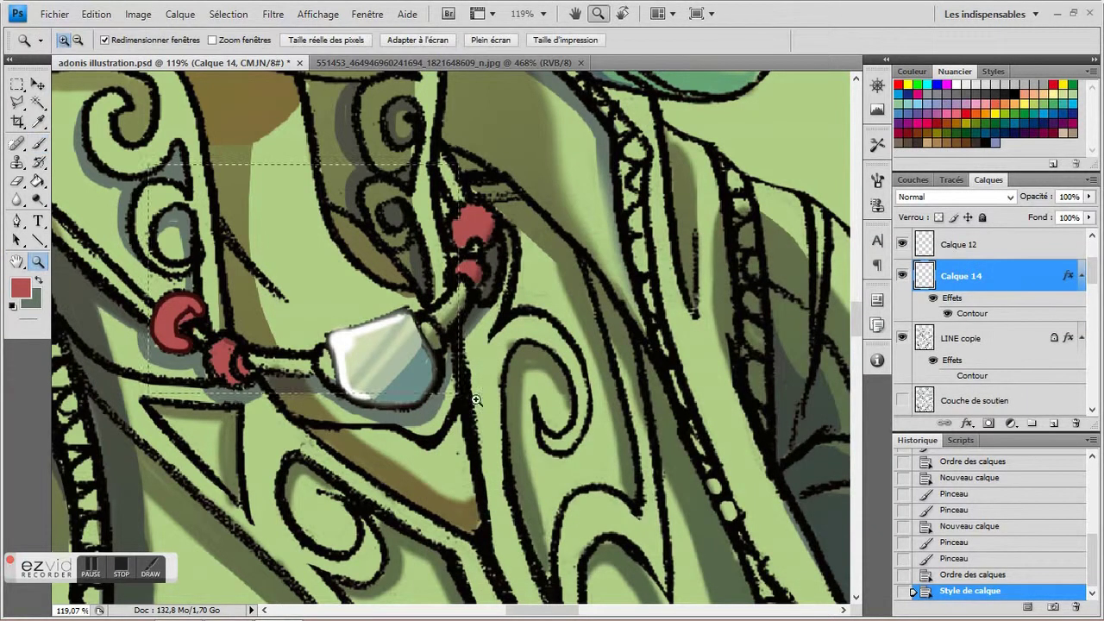
# Step: Fill in the red necklace beads on both sides of the pendant and trim their edges with the eraser
pyautogui.keyDown('ctrl'); pyautogui.click(195, 318); pyautogui.keyUp('ctrl')
pyautogui.moveTo(143, 351)
pyautogui.mouseDown()
pyautogui.moveTo(183, 366)
pyautogui.moveTo(117, 328)
pyautogui.moveTo(173, 348)
pyautogui.moveTo(164, 392)
pyautogui.moveTo(99, 371)
pyautogui.mouseUp()
pyautogui.moveTo(245, 395)
pyautogui.mouseDown()
pyautogui.moveTo(209, 421)
pyautogui.moveTo(265, 402)
pyautogui.moveTo(253, 426)
pyautogui.moveTo(219, 427)
pyautogui.moveTo(250, 465)
pyautogui.mouseUp()
pyautogui.moveTo(412, 299); pyautogui.dragTo(409, 315)
pyautogui.moveTo(642, 185)
pyautogui.mouseDown()
pyautogui.moveTo(668, 207)
pyautogui.moveTo(604, 219)
pyautogui.moveTo(625, 199)
pyautogui.moveTo(630, 267)
pyautogui.moveTo(608, 284)
pyautogui.moveTo(638, 306)
pyautogui.moveTo(653, 299)
pyautogui.moveTo(518, 310)
pyautogui.moveTo(603, 319)
pyautogui.mouseUp()
pyautogui.press('e')
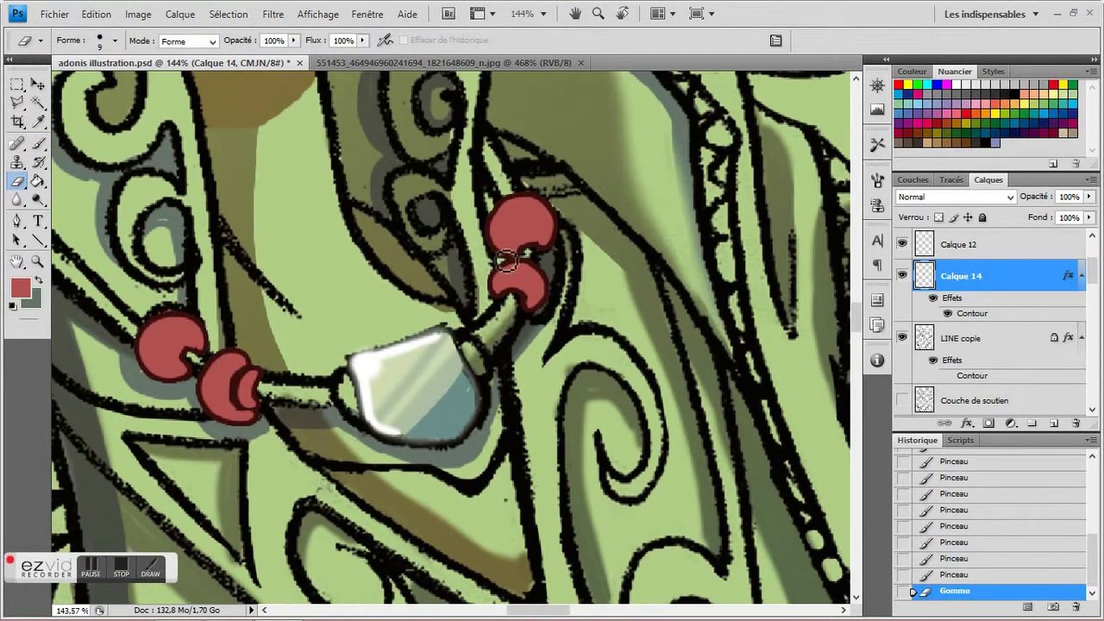
pyautogui.moveTo(539, 203); pyautogui.dragTo(496, 238)
pyautogui.moveTo(267, 369)
pyautogui.mouseDown()
pyautogui.moveTo(237, 427)
pyautogui.moveTo(246, 414)
pyautogui.moveTo(258, 427)
pyautogui.mouseUp()
pyautogui.press('b')
# Step: Paint the oval beads on the lowered arm's sleeve cuff red, cleaning up their shapes with the eraser
pyautogui.click(37, 261)
pyautogui.moveTo(449, 328)
pyautogui.mouseDown()
pyautogui.moveTo(448, 258)
pyautogui.moveTo(250, 216)
pyautogui.moveTo(332, 280)
pyautogui.moveTo(328, 259)
pyautogui.mouseUp()
pyautogui.press('b')
pyautogui.moveTo(335, 125)
pyautogui.mouseDown()
pyautogui.moveTo(276, 199)
pyautogui.moveTo(319, 250)
pyautogui.mouseUp()
pyautogui.moveTo(362, 156)
pyautogui.mouseDown()
pyautogui.moveTo(397, 216)
pyautogui.moveTo(380, 207)
pyautogui.mouseUp()
pyautogui.moveTo(142, 429)
pyautogui.mouseDown()
pyautogui.moveTo(207, 330)
pyautogui.moveTo(216, 290)
pyautogui.moveTo(216, 320)
pyautogui.moveTo(221, 306)
pyautogui.moveTo(250, 302)
pyautogui.moveTo(263, 345)
pyautogui.moveTo(275, 294)
pyautogui.mouseUp()
pyautogui.moveTo(177, 329)
pyautogui.mouseDown()
pyautogui.moveTo(244, 369)
pyautogui.moveTo(239, 350)
pyautogui.mouseUp()
pyautogui.press('e')
pyautogui.moveTo(155, 327)
pyautogui.mouseDown()
pyautogui.moveTo(191, 361)
pyautogui.moveTo(180, 328)
pyautogui.moveTo(258, 343)
pyautogui.mouseUp()
pyautogui.press('b')
pyautogui.moveTo(172, 392)
pyautogui.mouseDown()
pyautogui.moveTo(242, 418)
pyautogui.moveTo(171, 409)
pyautogui.moveTo(180, 418)
pyautogui.moveTo(252, 436)
pyautogui.mouseUp()
# Step: Paint the oval beads on the raised arm's sleeve cuff in the same red
pyautogui.press('z')
pyautogui.click(568, 45)
pyautogui.press('b')
pyautogui.scroll(3, 234, 182)
pyautogui.moveTo(259, 232)
pyautogui.mouseDown()
pyautogui.moveTo(300, 177)
pyautogui.moveTo(289, 198)
pyautogui.moveTo(284, 176)
pyautogui.moveTo(233, 186)
pyautogui.moveTo(215, 224)
pyautogui.moveTo(263, 215)
pyautogui.moveTo(263, 247)
pyautogui.mouseUp()
pyautogui.press('e')
pyautogui.press('b')
pyautogui.scroll(-1, 224, 250)
pyautogui.moveTo(217, 275)
pyautogui.mouseDown()
pyautogui.moveTo(246, 259)
pyautogui.moveTo(314, 332)
pyautogui.mouseUp()
pyautogui.scroll(-2, 241, 268)
pyautogui.moveTo(306, 289); pyautogui.dragTo(320, 316)
# Step: Lock Calque 14's transparent pixels and set up a soft 17 px brush in Produit mode
pyautogui.press('z')
pyautogui.hotkey('ctrl', '-')
pyautogui.hotkey('ctrl', '-')
pyautogui.hotkey('ctrl', '-')
pyautogui.hotkey('ctrl', '-')
pyautogui.hotkey('ctrl', '-')
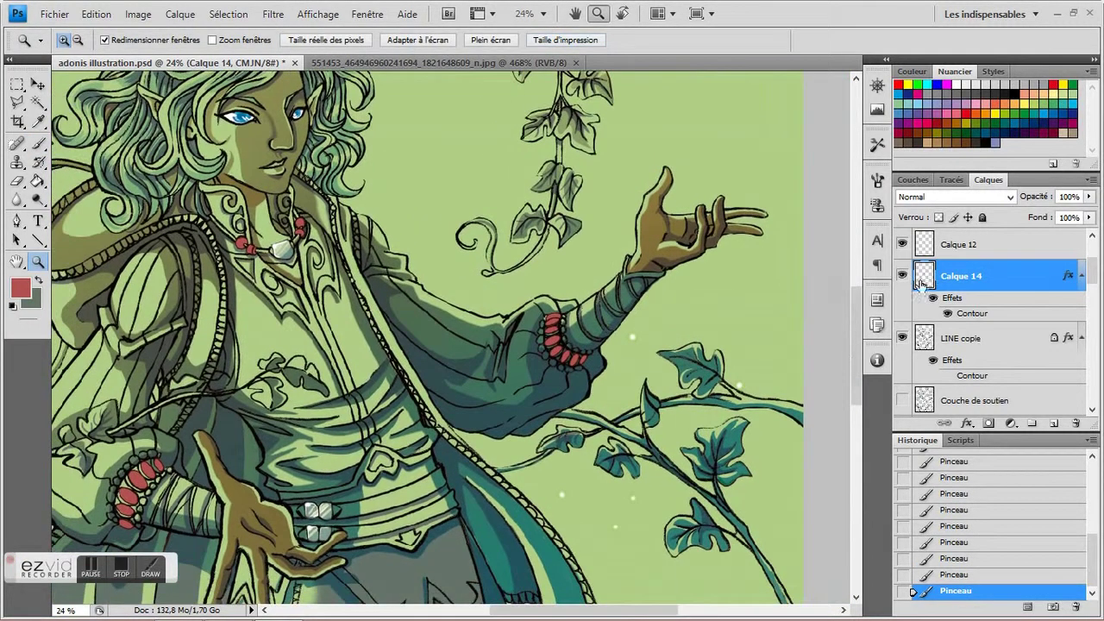
pyautogui.press('b')
pyautogui.click(199, 40)
pyautogui.click(215, 136)
pyautogui.click(82, 39)
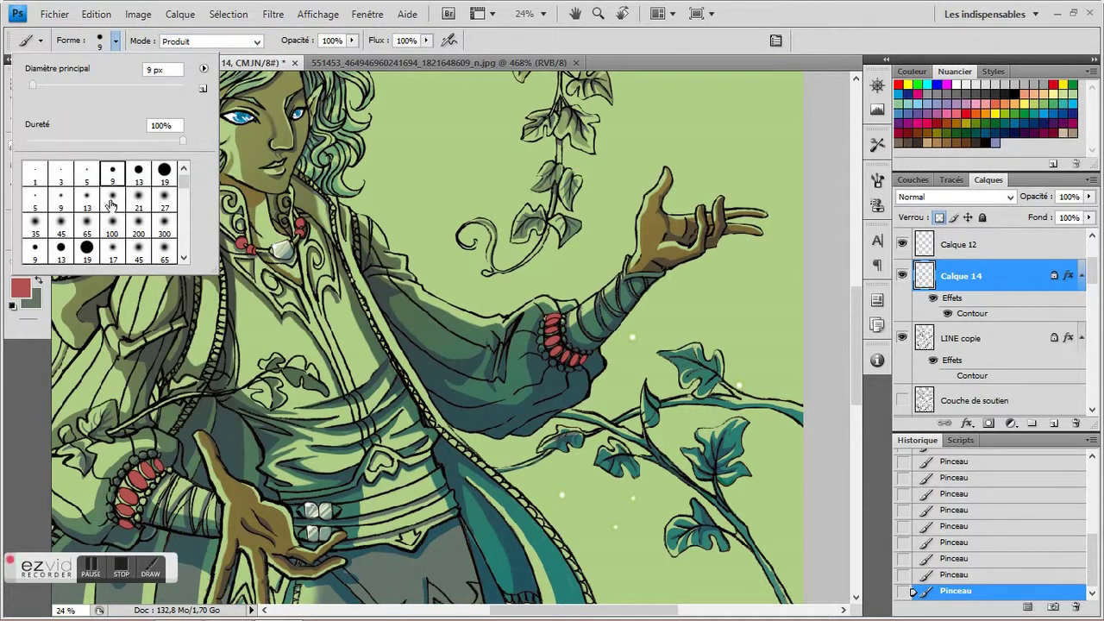
# Step: Shade the red oval beads on the sleeve cuffs with darker red
pyautogui.press('z')
pyautogui.moveTo(530, 311); pyautogui.dragTo(604, 371)
pyautogui.press('b')
pyautogui.scroll(-3, 289, 181)
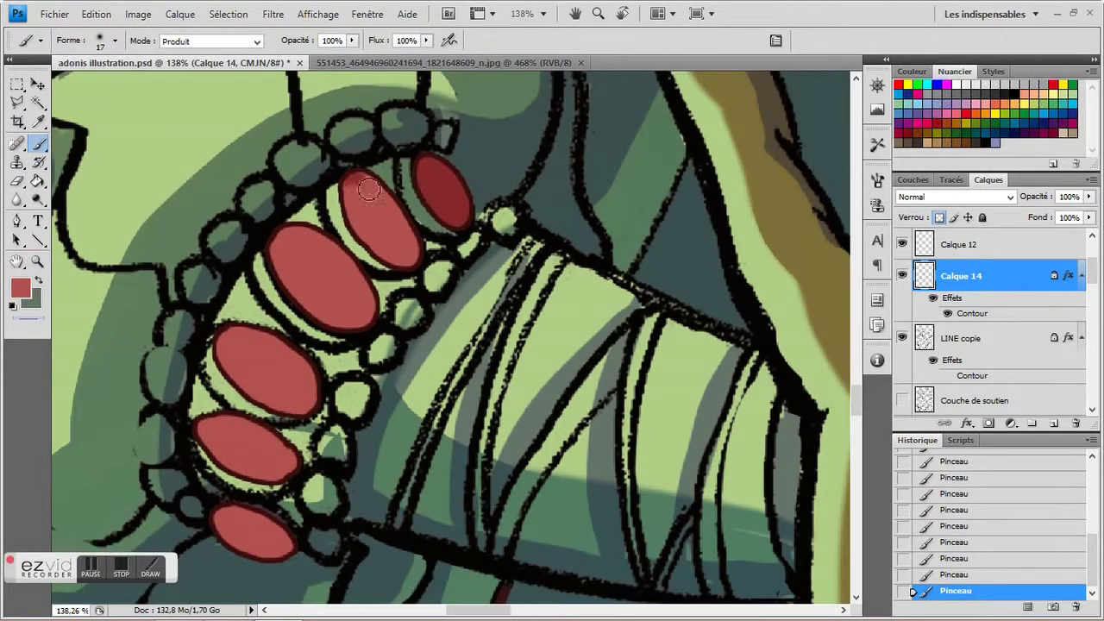
pyautogui.moveTo(289, 181); pyautogui.dragTo(370, 259)
pyautogui.scroll(-1, 345, 259)
pyautogui.moveTo(229, 246); pyautogui.dragTo(324, 324)
pyautogui.moveTo(207, 336)
pyautogui.mouseDown()
pyautogui.moveTo(302, 384)
pyautogui.moveTo(257, 424)
pyautogui.mouseUp()
# Step: Shade the red necklace beads beside the pendant with darker red
pyautogui.press('z')
pyautogui.keyDown('alt'); pyautogui.click(257, 424); pyautogui.keyUp('alt')
pyautogui.press('b')
pyautogui.moveTo(216, 259)
pyautogui.mouseDown()
pyautogui.moveTo(387, 180)
pyautogui.moveTo(340, 259)
pyautogui.moveTo(379, 328)
pyautogui.moveTo(431, 345)
pyautogui.moveTo(422, 332)
pyautogui.mouseUp()
pyautogui.press('z')
pyautogui.moveTo(431, 336)
pyautogui.mouseDown()
pyautogui.moveTo(257, 226)
pyautogui.moveTo(362, 226)
pyautogui.mouseUp()
pyautogui.press('b')
pyautogui.moveTo(164, 328)
pyautogui.mouseDown()
pyautogui.moveTo(522, 276)
pyautogui.moveTo(542, 191)
pyautogui.mouseUp()
# Step: Choose a light pink and highlight the necklace beads on Calque 12 with the brush in Normal mode
pyautogui.click(21, 287)
pyautogui.click(662, 342)
pyautogui.click(988, 320)
pyautogui.click(962, 244)
pyautogui.click(211, 40)
pyautogui.click(185, 47)
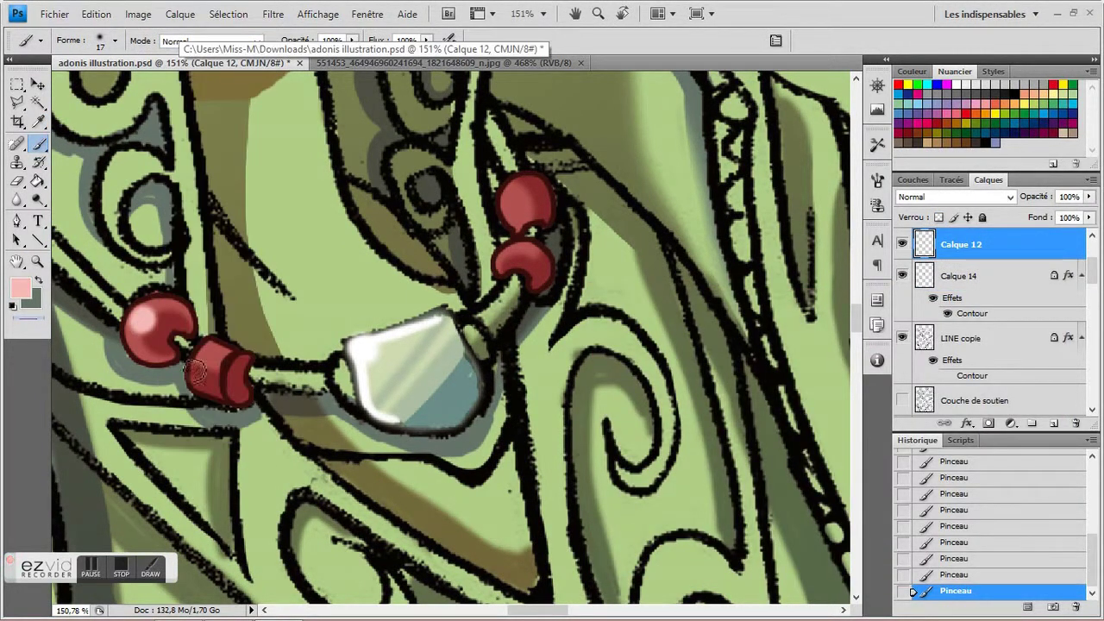
# Step: Add light pink highlights to the red beads on the raised and lowered sleeve cuffs
pyautogui.hotkey('ctrl', '0')
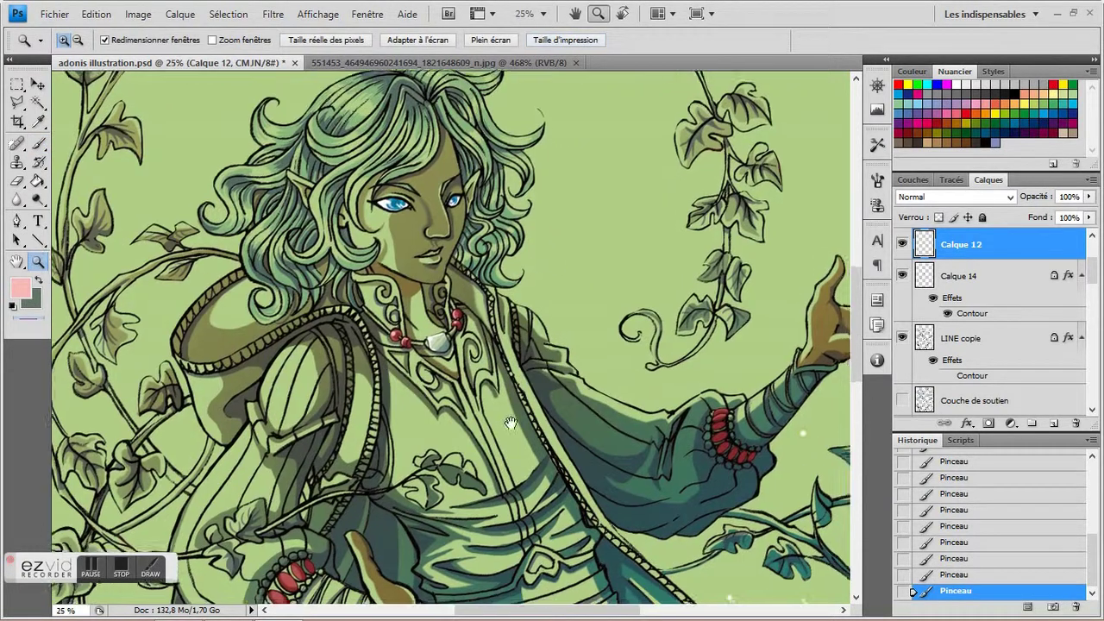
pyautogui.moveTo(668, 345); pyautogui.dragTo(815, 444)
pyautogui.press('b')
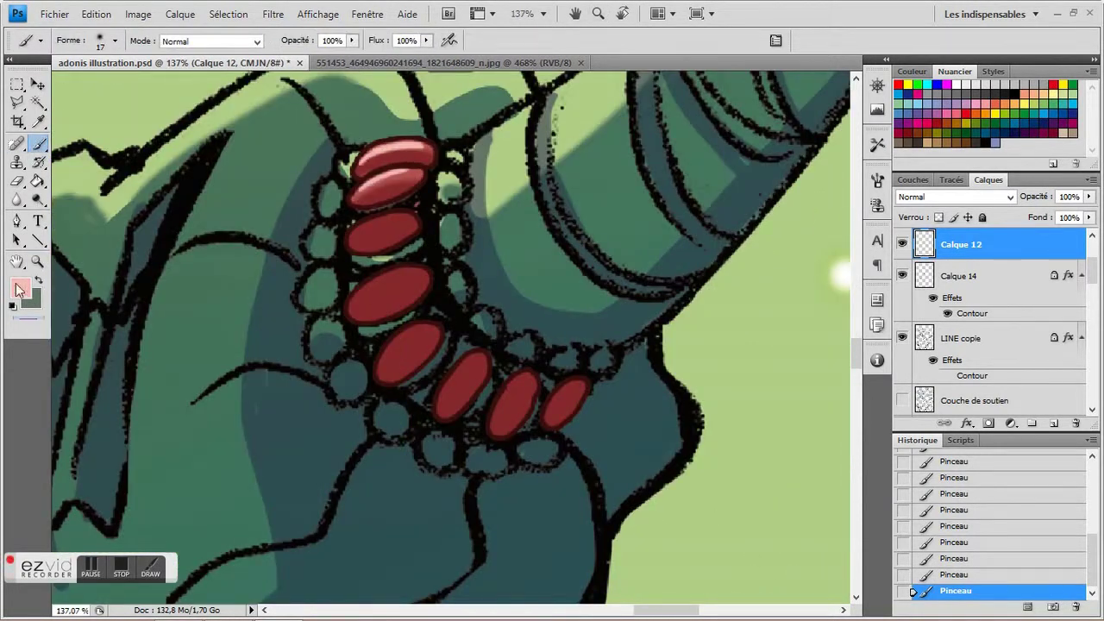
pyautogui.hotkey('ctrl', '0')
pyautogui.moveTo(482, 237); pyautogui.dragTo(556, 289)
pyautogui.press('b')
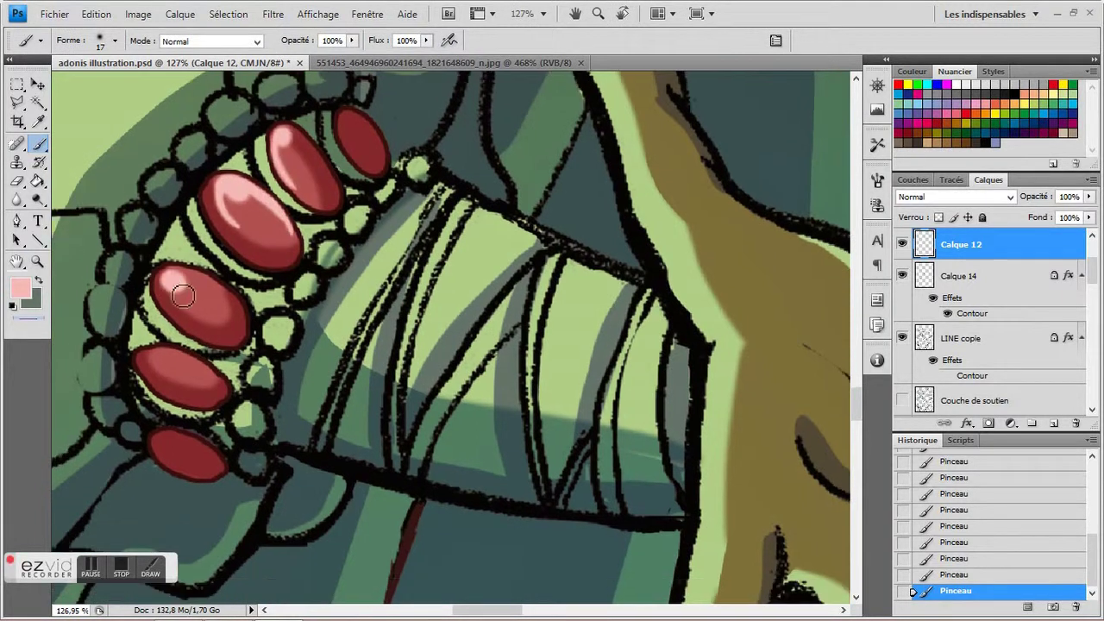
# Step: Choose a 9 px brush and sample the bright blue as the painting color
pyautogui.press('z')
pyautogui.keyDown('alt'); pyautogui.click(357, 245); pyautogui.keyUp('alt')
pyautogui.moveTo(357, 245); pyautogui.dragTo(660, 414)
pyautogui.press('b')
pyautogui.click(115, 40)
pyautogui.click(61, 225)
pyautogui.press('Return')
pyautogui.moveTo(188, 366); pyautogui.dragTo(147, 313)
pyautogui.moveTo(629, 515); pyautogui.dragTo(216, 282)
pyautogui.press('z')
pyautogui.press('i')
pyautogui.press('b')
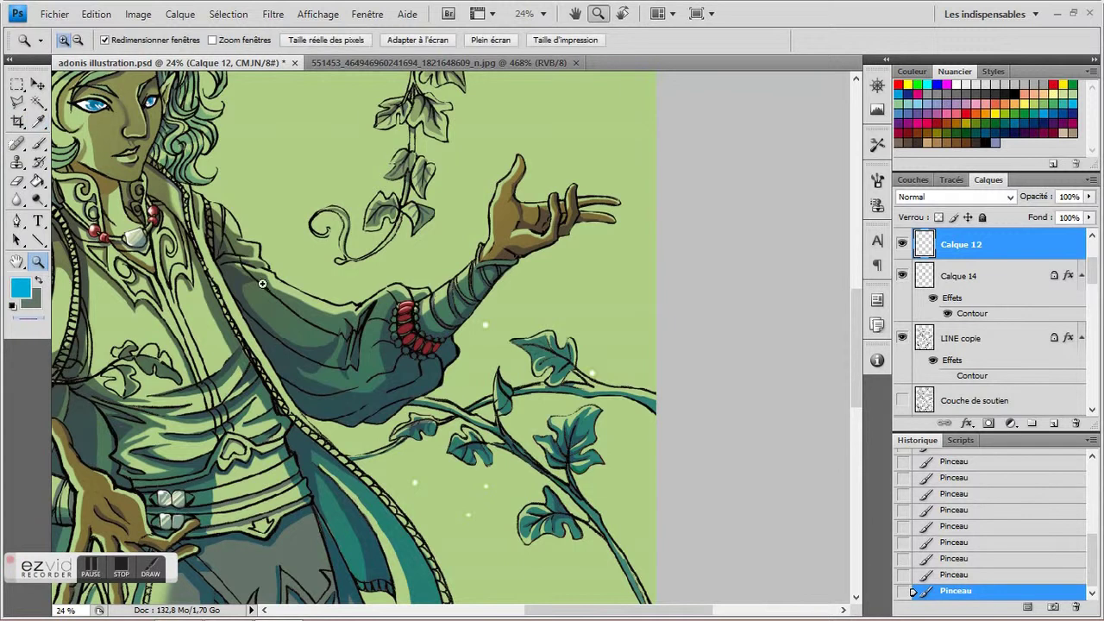
# Step: Paint bright blue reflections on the last three beads at the underside of the raised arm's cuff, correcting them with the eraser
pyautogui.scroll(5, 413, 328)
pyautogui.moveTo(380, 298)
pyautogui.mouseDown()
pyautogui.moveTo(342, 336)
pyautogui.moveTo(300, 335)
pyautogui.mouseUp()
pyautogui.press('e')
pyautogui.press('b')
pyautogui.moveTo(290, 274); pyautogui.dragTo(258, 321)
pyautogui.moveTo(336, 298); pyautogui.dragTo(309, 342)
pyautogui.press('e')
pyautogui.press('b')
pyautogui.moveTo(379, 315); pyautogui.dragTo(373, 321)
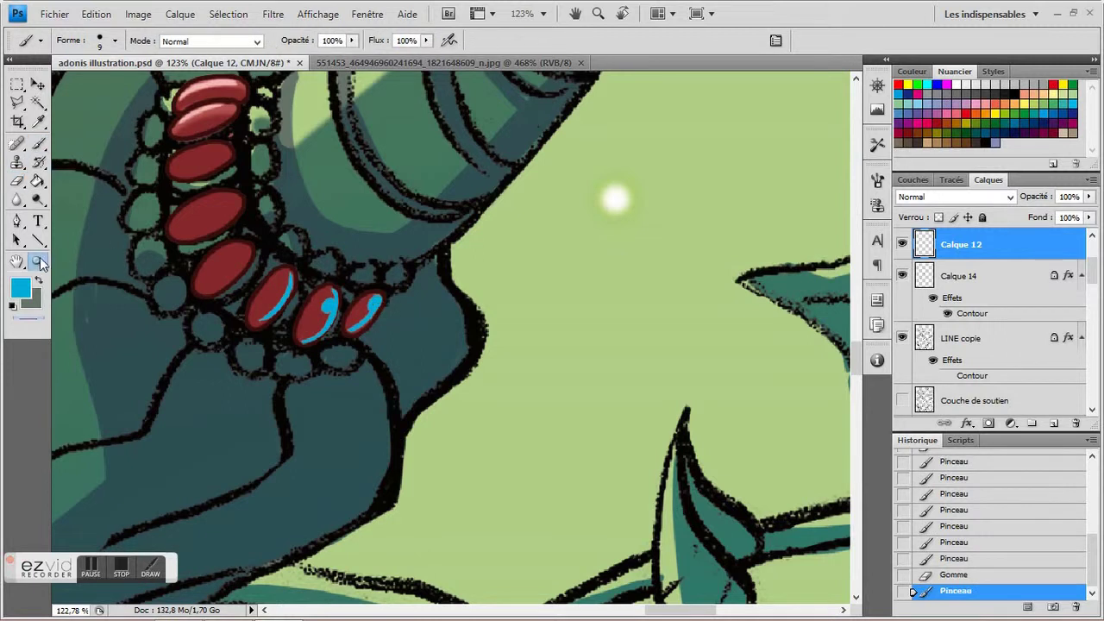
# Step: Sample the dark red and shade the raised cuff's red beads on Calque 14 with a soft 35 px brush in Produit mode
pyautogui.scroll(-5, 414, 327)
pyautogui.scroll(5, 414, 327)
pyautogui.keyDown('alt'); pyautogui.click(216, 276); pyautogui.keyUp('alt')
pyautogui.click(207, 41)
pyautogui.click(198, 120)
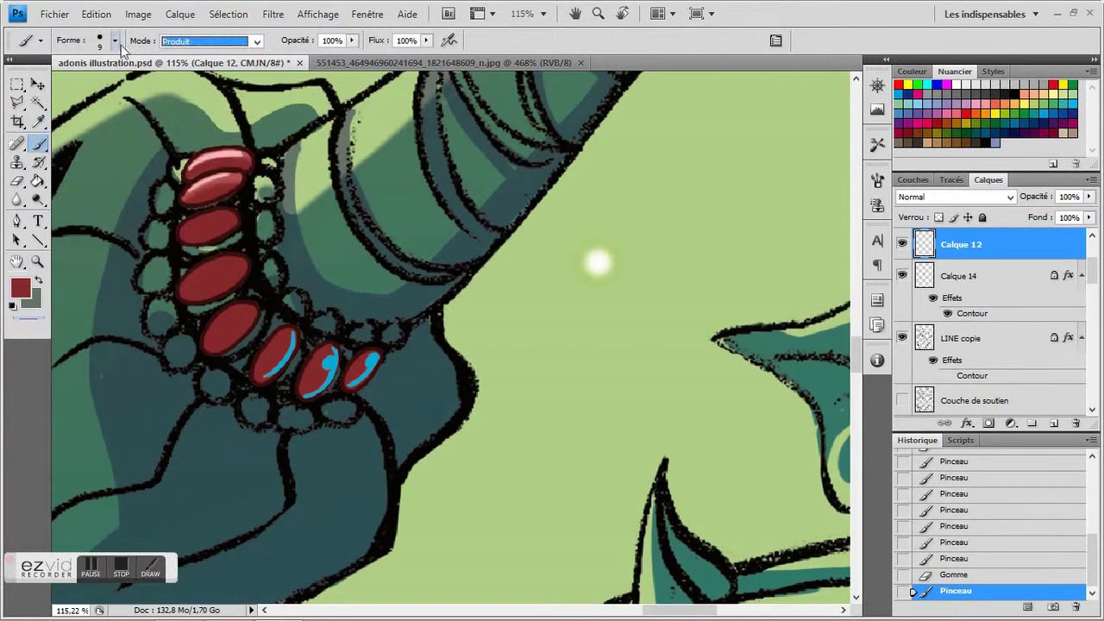
pyautogui.click(114, 41)
pyautogui.click(113, 173)
pyautogui.click(948, 284)
pyautogui.click(114, 41)
pyautogui.click(91, 173)
pyautogui.moveTo(242, 267); pyautogui.dragTo(185, 297)
pyautogui.moveTo(212, 229)
pyautogui.mouseDown()
pyautogui.moveTo(173, 246)
pyautogui.moveTo(214, 246)
pyautogui.mouseUp()
pyautogui.moveTo(289, 332); pyautogui.dragTo(254, 379)
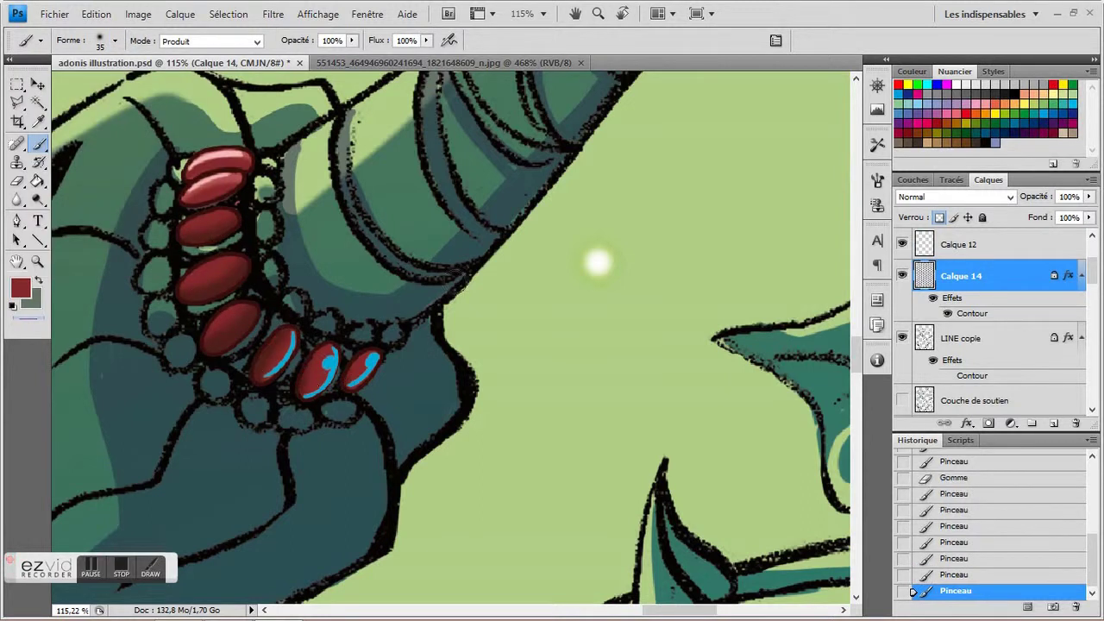
# Step: Touch up the reflections on the raised cuff's last three red beads on Calque 12
pyautogui.click(959, 244)
pyautogui.press('i')
pyautogui.press('b')
pyautogui.moveTo(275, 341)
pyautogui.mouseDown()
pyautogui.moveTo(326, 345)
pyautogui.moveTo(366, 373)
pyautogui.mouseUp()
pyautogui.press('z')
pyautogui.hotkey('ctrl', '0')
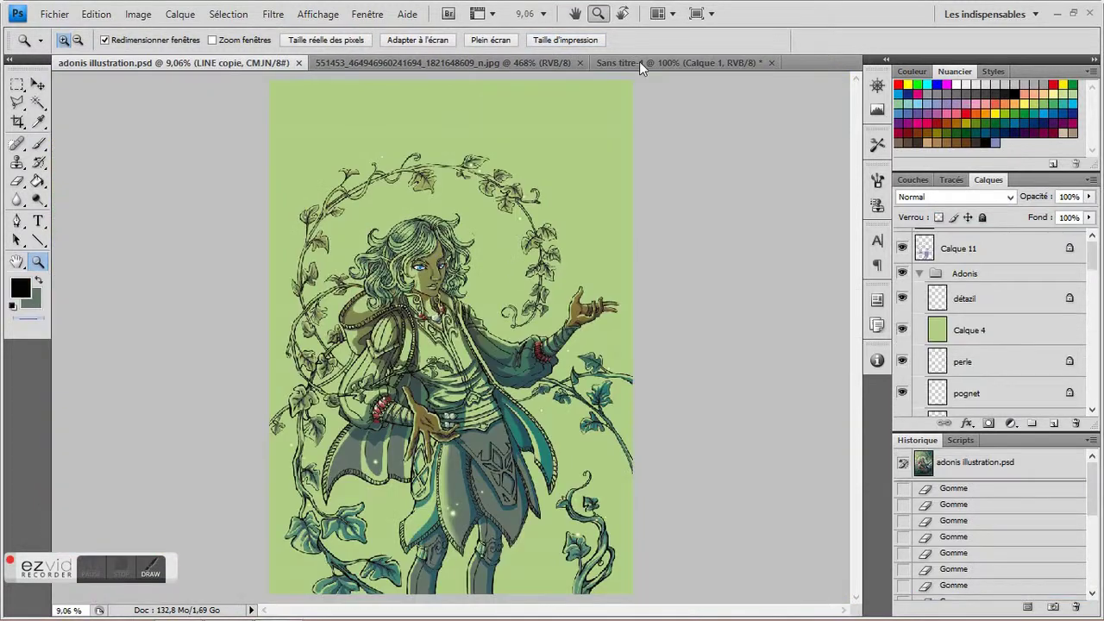
# Step: Switch to the Sans titre-1 document, paint the leaf cluster solid black and define it as a brush preset
pyautogui.click(639, 61)
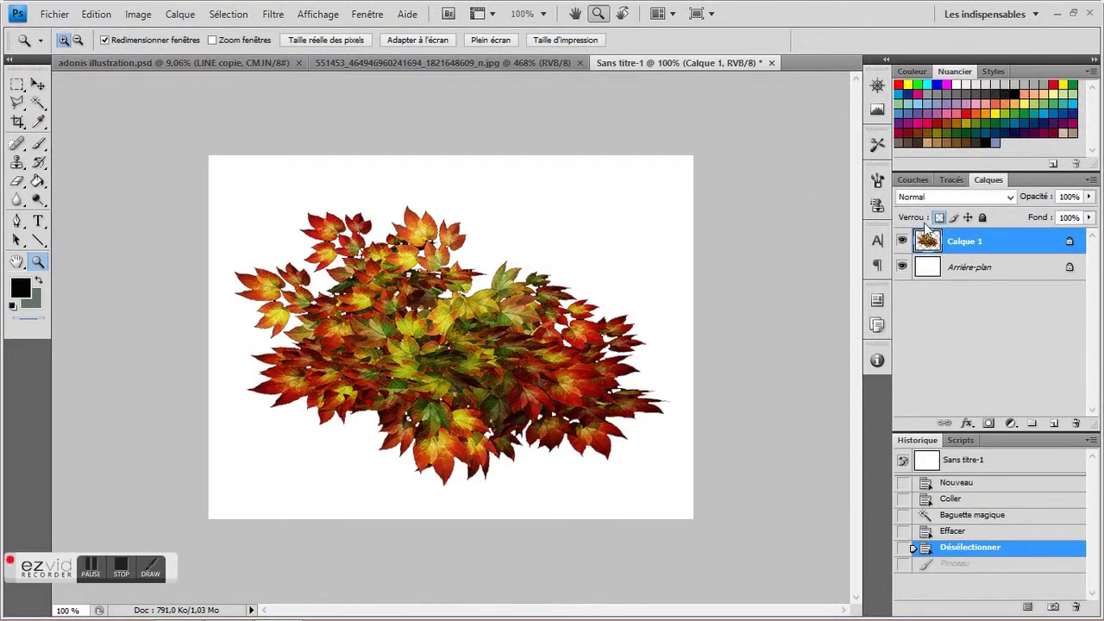
pyautogui.press('b')
pyautogui.hotkey('ctrl', 'z')
pyautogui.click(96, 13)
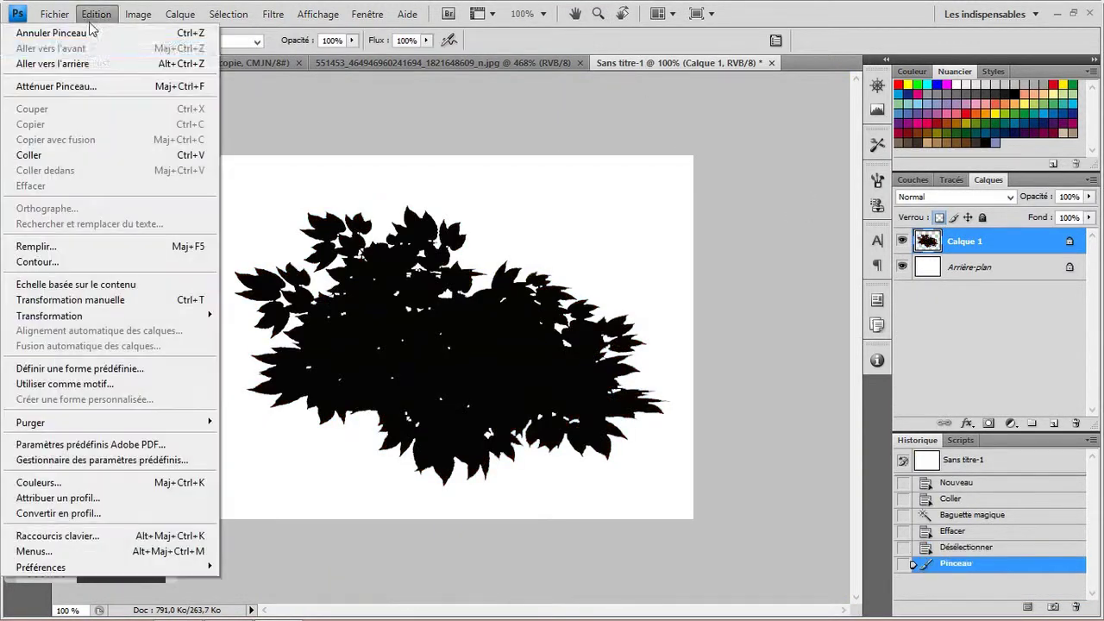
pyautogui.click(112, 354)
pyautogui.click(709, 208)
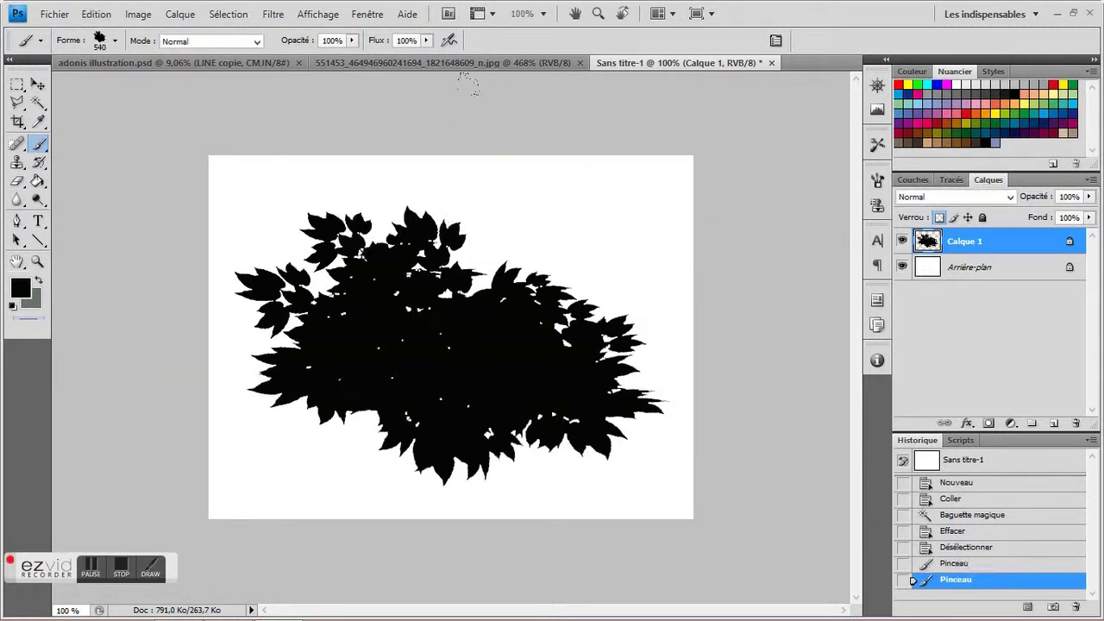
# Step: Return to adonis illustration.psd, add a new layer above LINE copie and enlarge the leaf brush to 1871 px
pyautogui.click(81, 63)
pyautogui.click(1054, 423)
pyautogui.rightClick(435, 293)
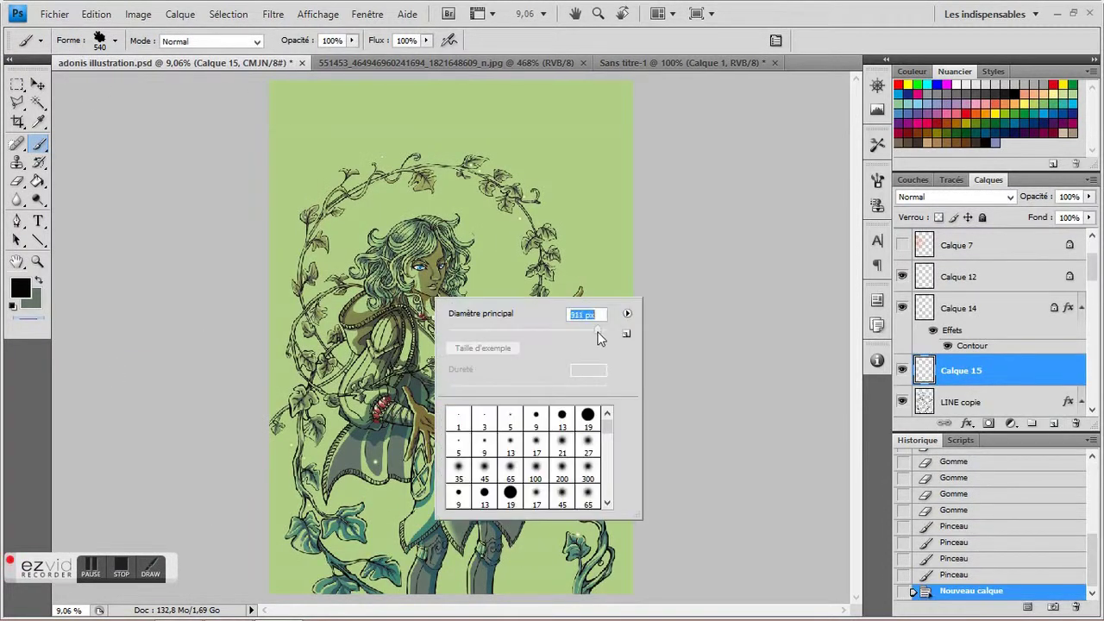
pyautogui.moveTo(466, 348); pyautogui.dragTo(517, 348)
# Step: Stamp black leaf clusters over the character on Calque 15, from the hair down to the legs
pyautogui.click(446, 221)
pyautogui.click(499, 313)
pyautogui.click(440, 379)
pyautogui.click(527, 381)
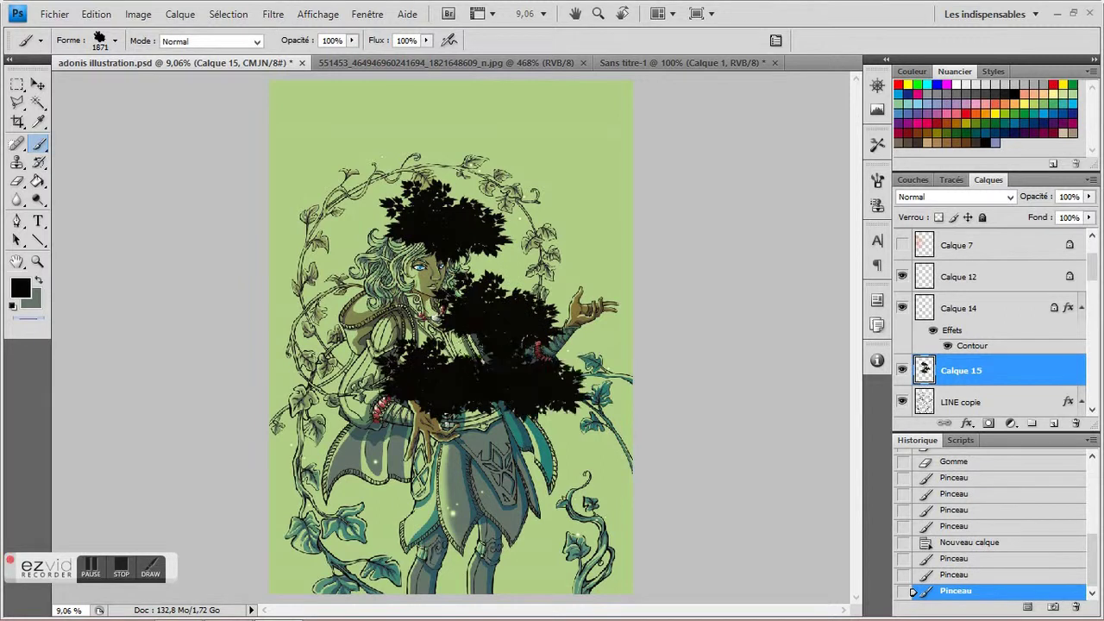
pyautogui.click(513, 487)
pyautogui.click(538, 438)
pyautogui.click(383, 480)
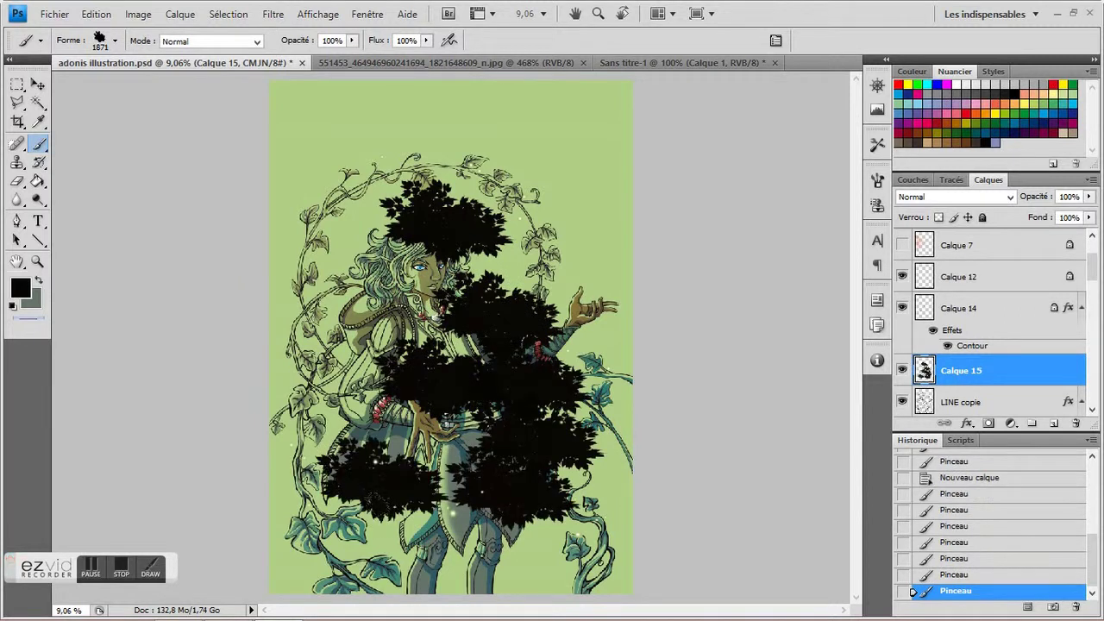
pyautogui.click(431, 535)
pyautogui.click(526, 546)
pyautogui.click(495, 576)
# Step: Turn Calque 15 into leaf shadows: Produit blending, silhouettes recolored grey-green with a 2500 px round brush, and 67% layer opacity
pyautogui.click(927, 200)
pyautogui.click(948, 244)
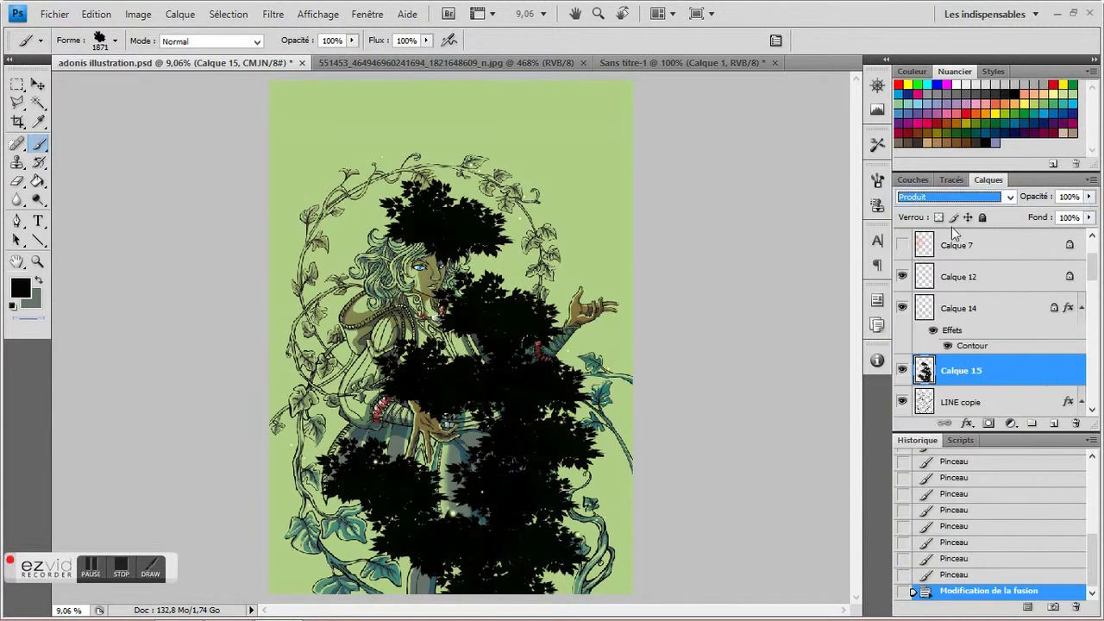
pyautogui.rightClick(461, 327)
pyautogui.moveTo(483, 362); pyautogui.dragTo(633, 360)
pyautogui.press('Return')
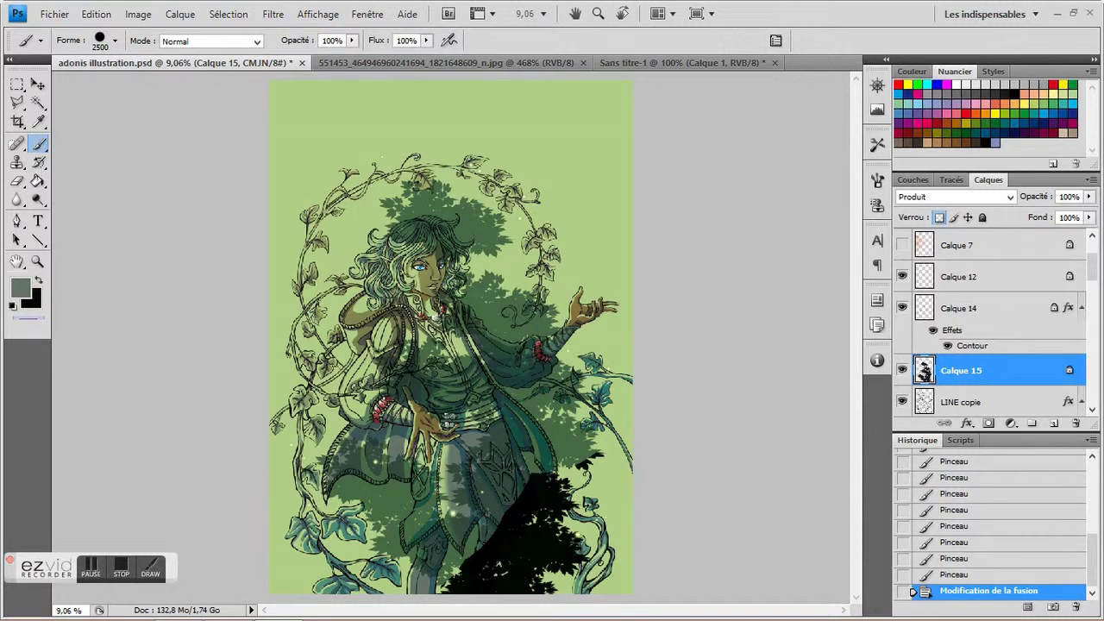
pyautogui.moveTo(1089, 197); pyautogui.dragTo(1066, 218)
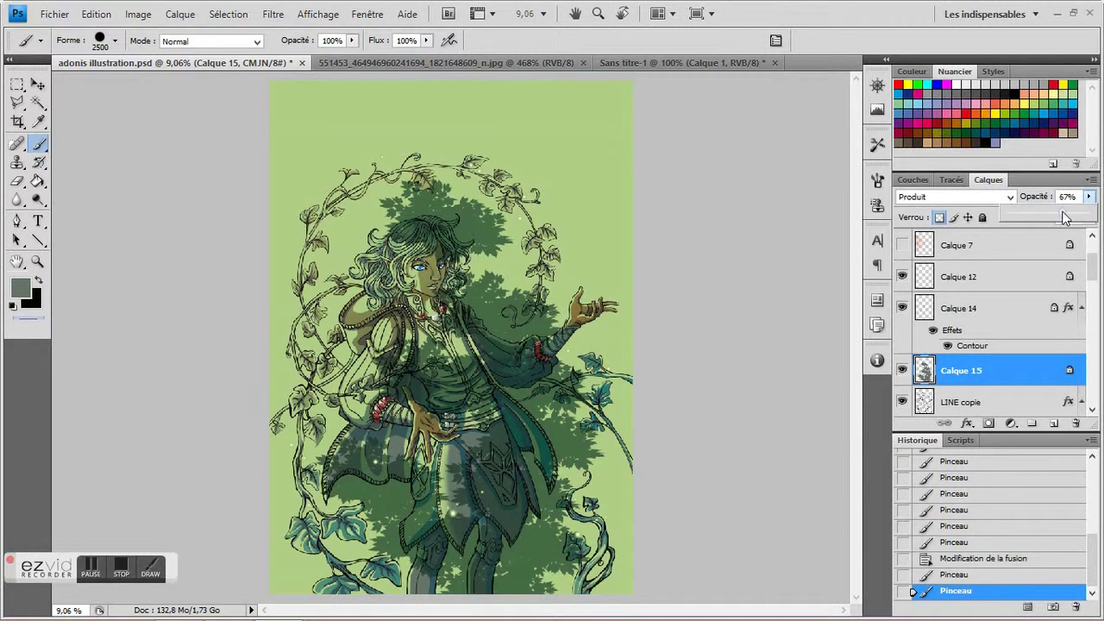
# Step: Lighten the leaf shadows with the Dodge tool and delete their background parts from Calque 15 using a Magic Wand selection on Calque 6
pyautogui.click(38, 200)
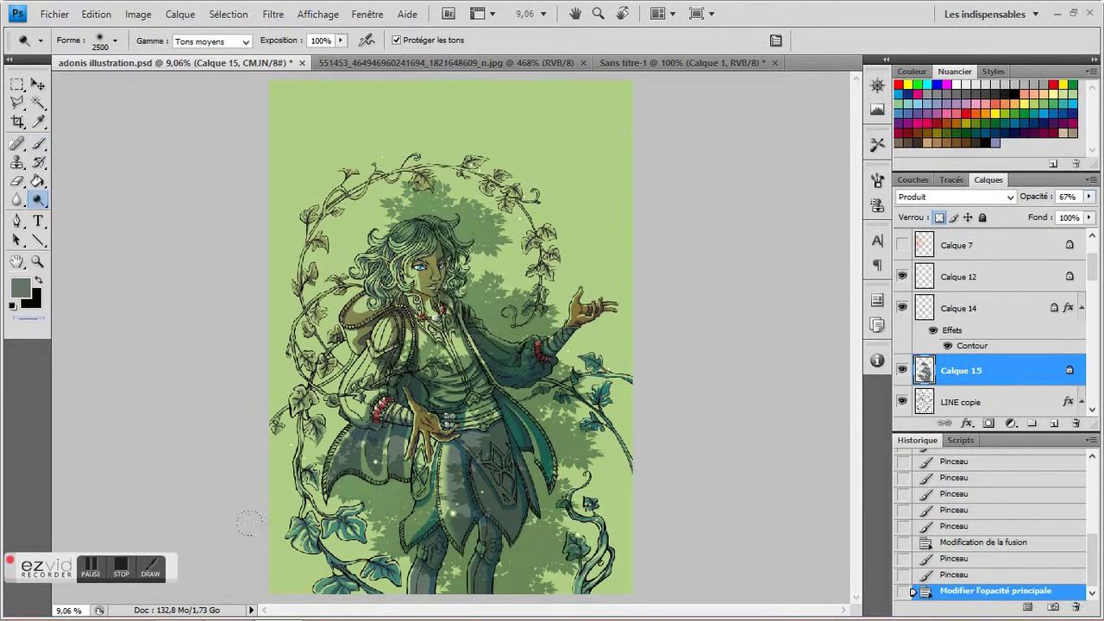
pyautogui.scroll(-10, 983, 345)
pyautogui.click(981, 338)
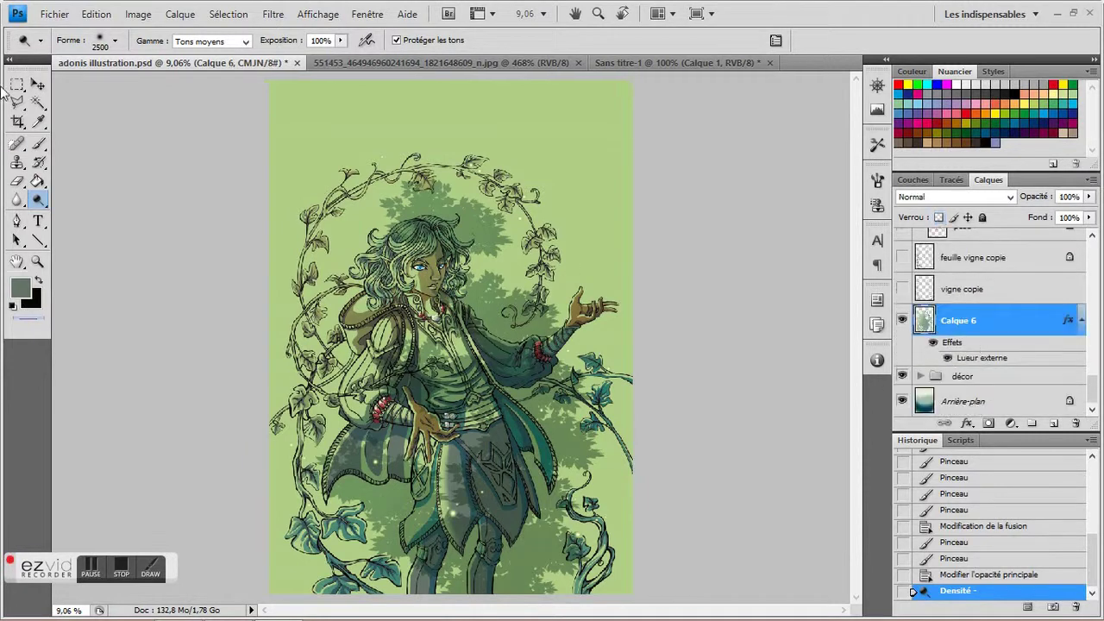
pyautogui.press('w')
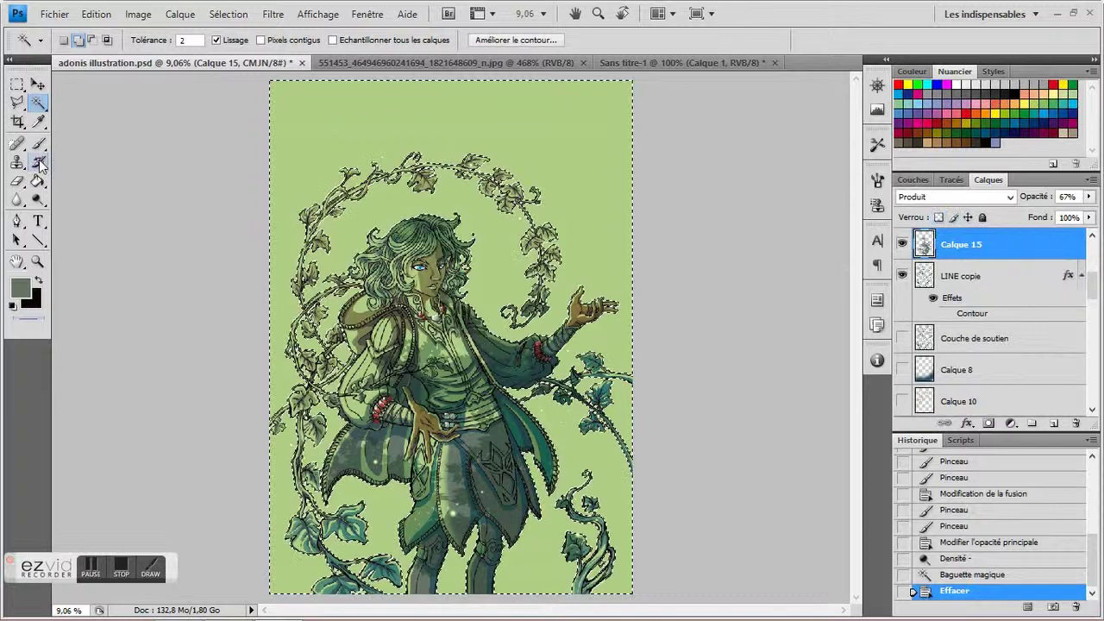
# Step: Invert the selection, stamp more leaf shadow over the vines beside the character with the 2500 px leaf brush, and deselect
pyautogui.press('b')
pyautogui.rightClick(433, 395)
pyautogui.scroll(-10, 586, 595)
pyautogui.click(453, 585)
pyautogui.click(208, 308)
pyautogui.hotkey('shift', 'ctrl', 'i')
pyautogui.click(208, 308)
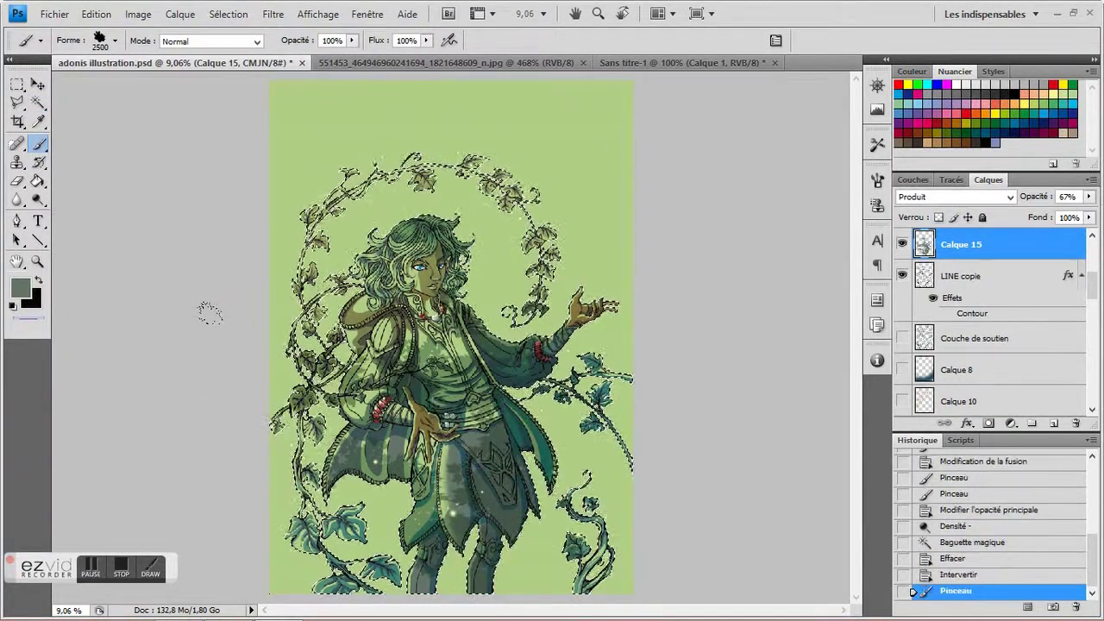
pyautogui.click(17, 83)
pyautogui.click(296, 167)
# Step: Select the painted beads on the perle layer by inverting a Magic Wand selection, and color them light peach with a 422 px brush
pyautogui.moveTo(177, 608)
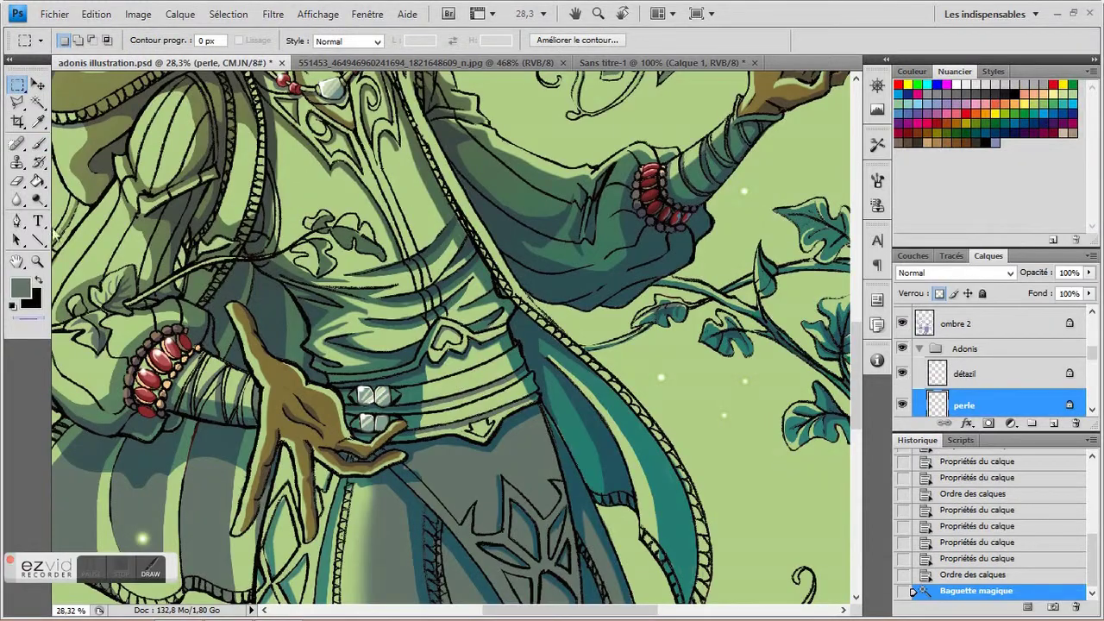
pyautogui.hotkey('ctrl', 'd')
pyautogui.press('i')
pyautogui.press('w')
pyautogui.click(285, 82)
pyautogui.press('b')
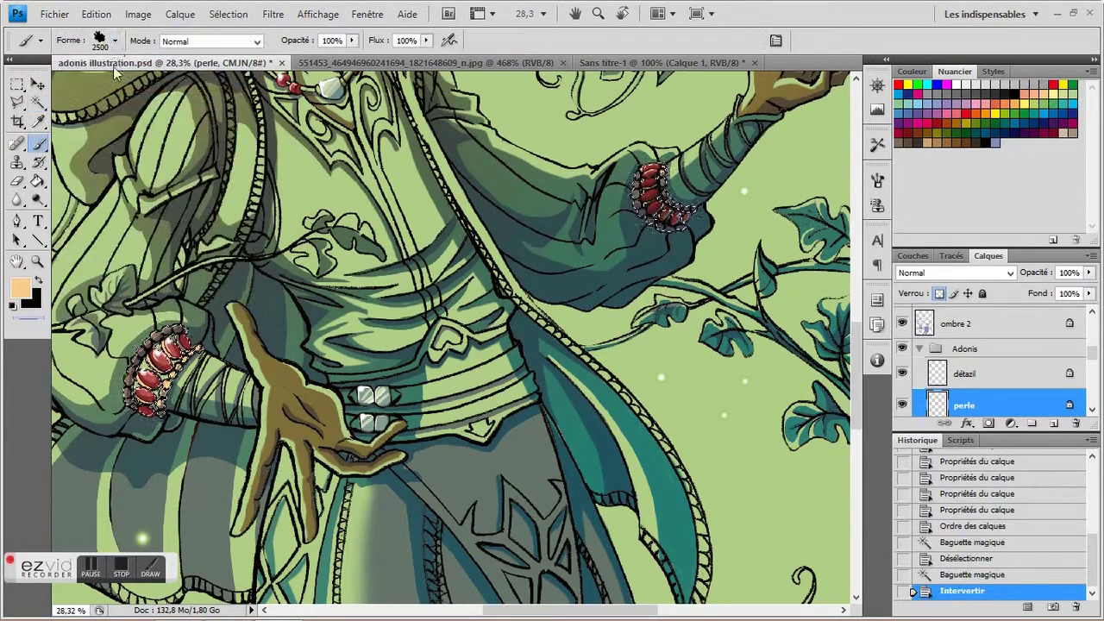
pyautogui.rightClick(220, 85)
pyautogui.hotkey('shift', 'ctrl', 'i')
pyautogui.scroll(1, 1003, 382)
# Step: Recolor the shadows on both sleeve cuffs' small beads orange on the ombre 2 and ombre layers
pyautogui.click(957, 378)
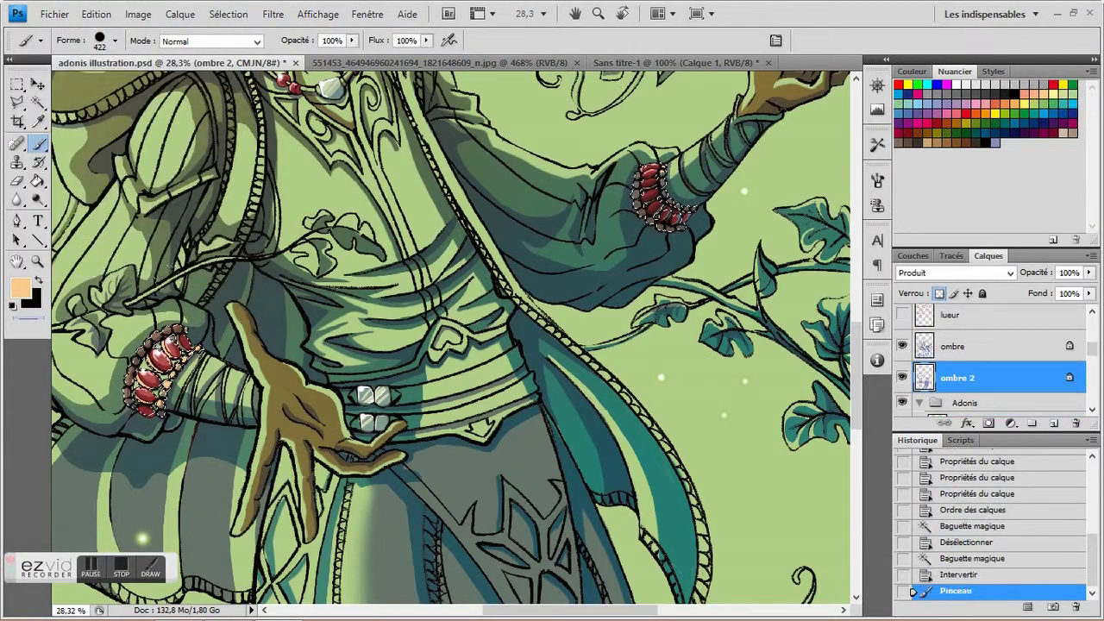
pyautogui.click(957, 346)
pyautogui.click(161, 369)
pyautogui.click(662, 196)
pyautogui.click(162, 369)
pyautogui.click(662, 196)
# Step: Choose a brown, repaint the small beads' shadows on the ombre layer at both cuffs, and deselect
pyautogui.click(953, 132)
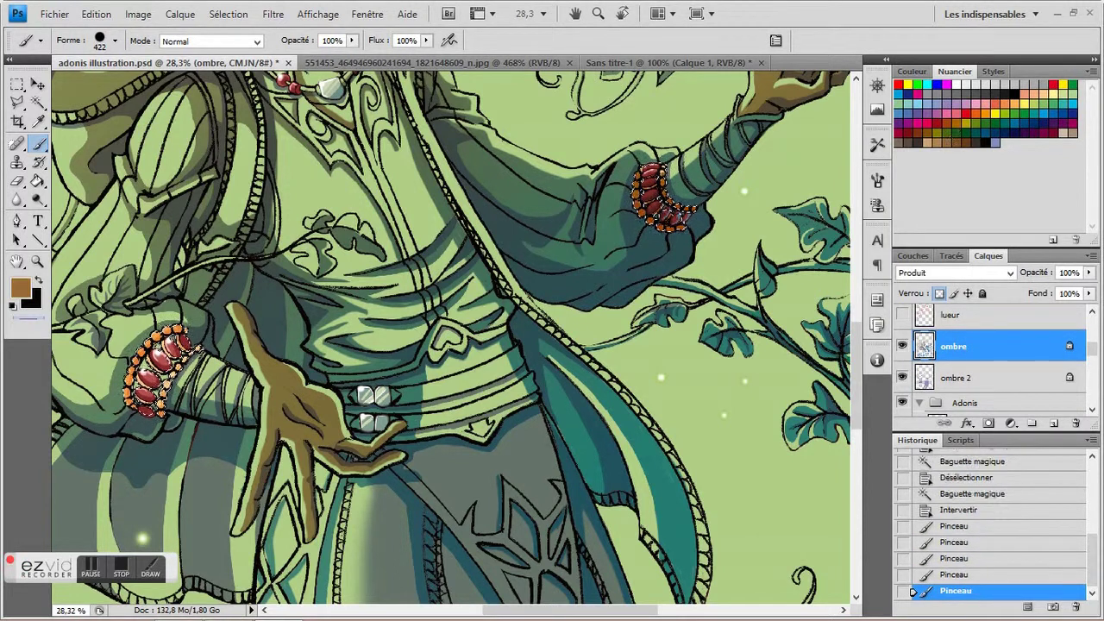
pyautogui.click(115, 40)
pyautogui.press('Return')
pyautogui.click(161, 369)
pyautogui.click(662, 197)
pyautogui.press('z')
pyautogui.moveTo(138, 380); pyautogui.dragTo(207, 379)
pyautogui.press('m')
pyautogui.hotkey('ctrl', 'd')
# Step: Add a new layer below perls and give it an exterior Contour layer style in brown
pyautogui.scroll(-5, 1092, 352)
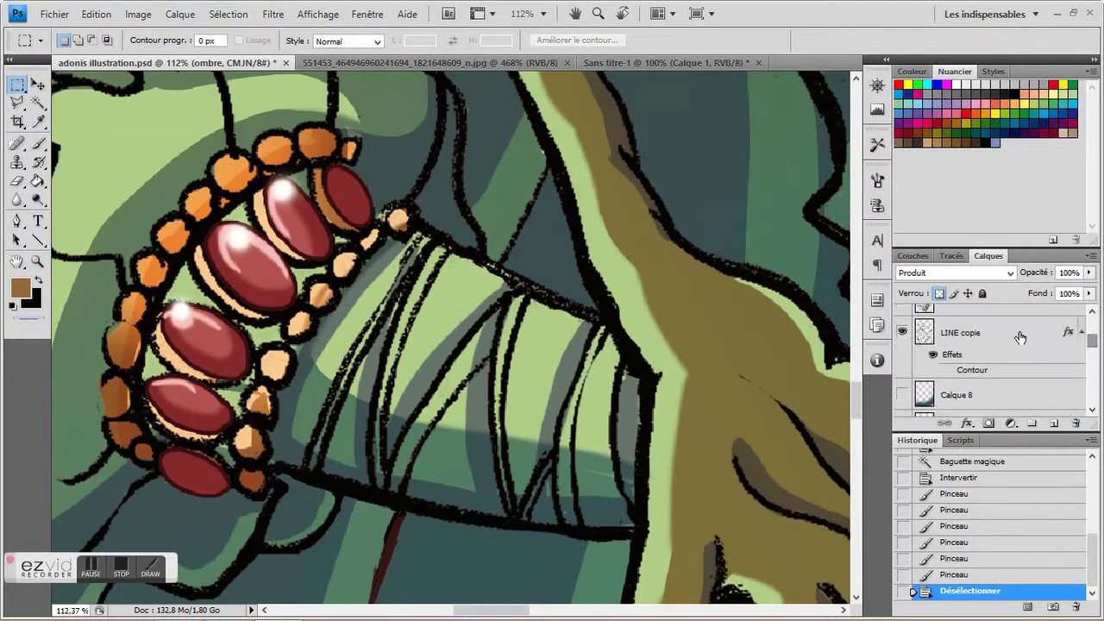
pyautogui.click(1035, 401)
pyautogui.click(1050, 424)
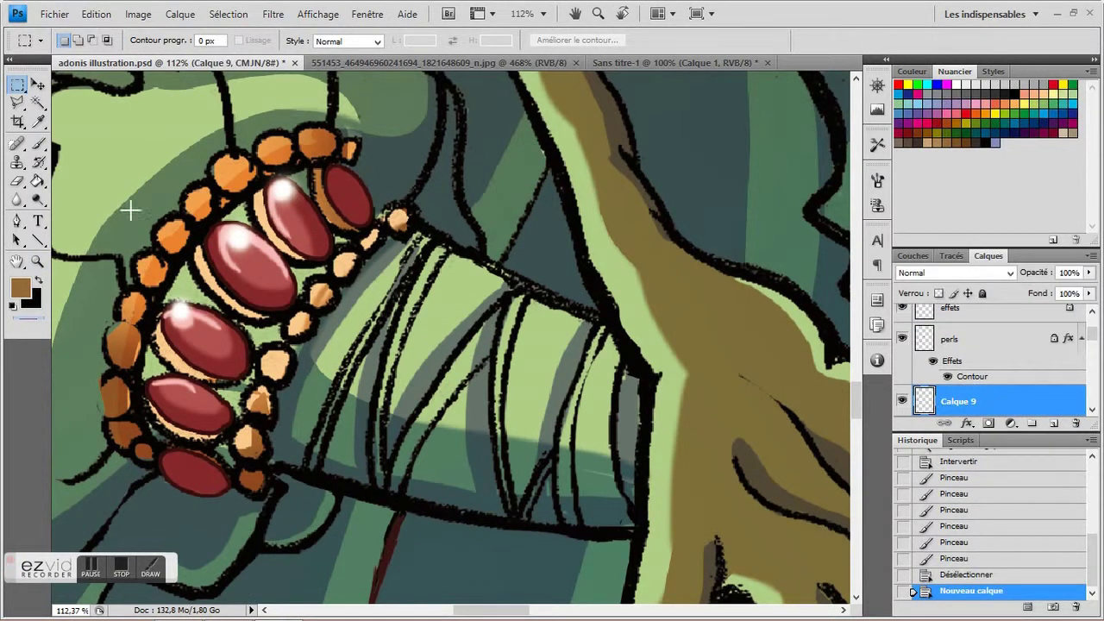
pyautogui.press('i')
pyautogui.click(180, 13)
pyautogui.moveTo(129, 102)
pyautogui.click(302, 263)
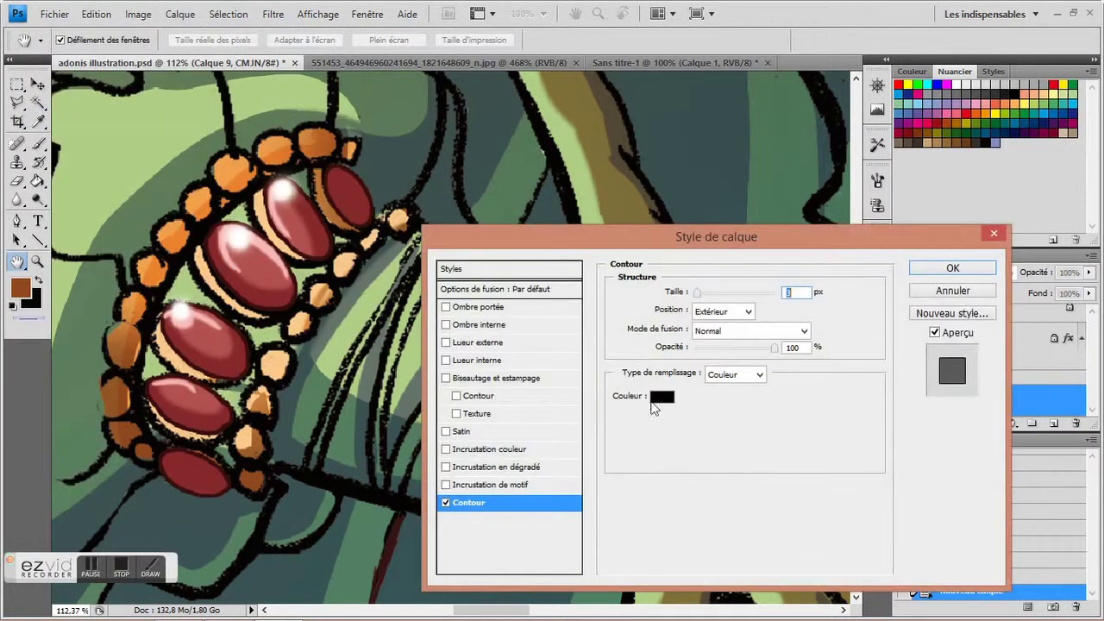
pyautogui.click(662, 396)
pyautogui.click(923, 323)
pyautogui.press('Return')
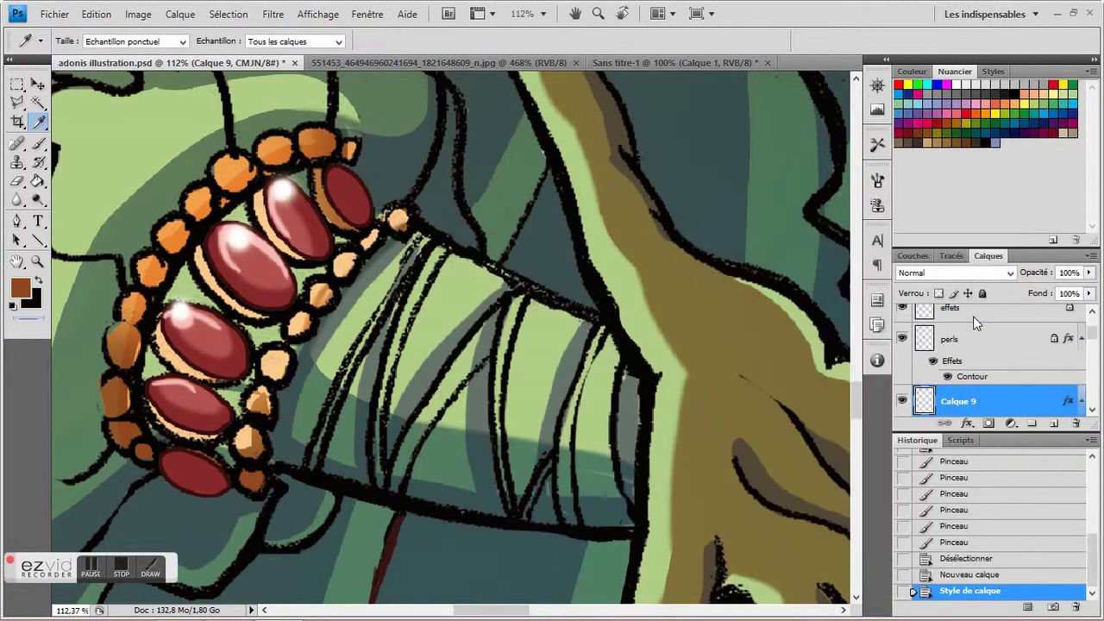
# Step: Sample the bead orange and stamp four round beads along the lowered cuff's outer edge with a hard brush up to 47 px
pyautogui.click(207, 199)
pyautogui.click(37, 143)
pyautogui.click(114, 41)
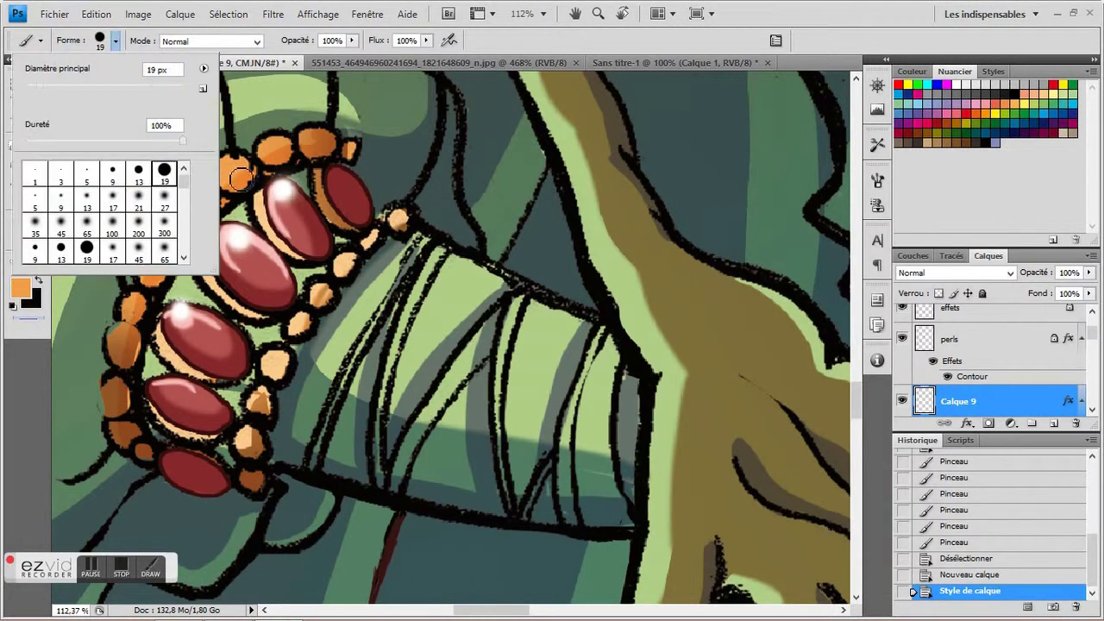
pyautogui.click(225, 168)
pyautogui.click(225, 168)
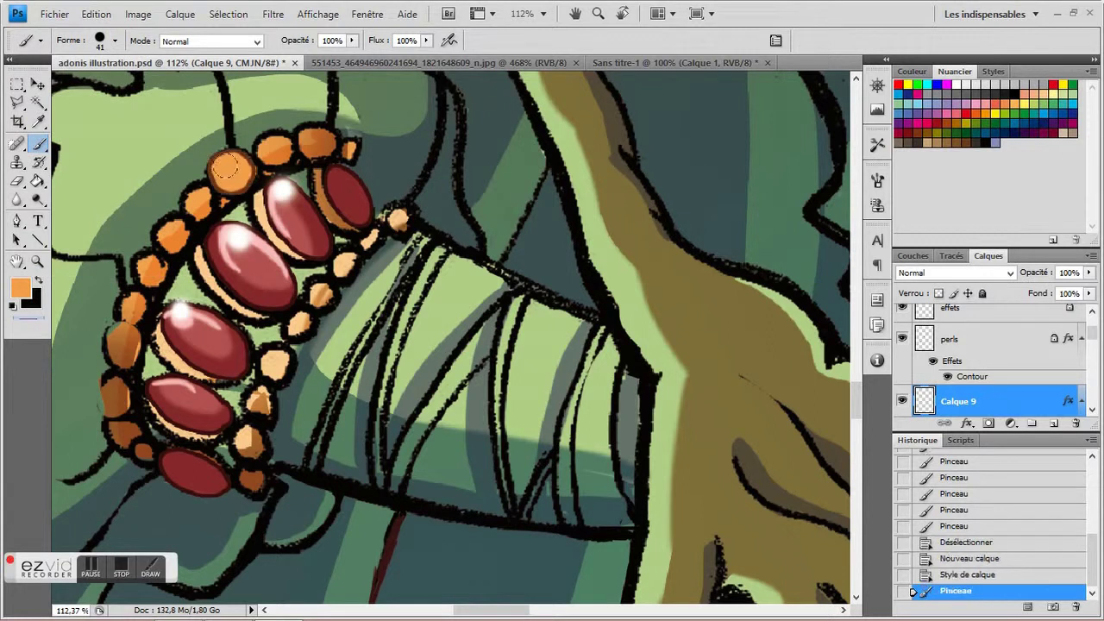
pyautogui.click(116, 40)
pyautogui.click(218, 155)
pyautogui.click(199, 198)
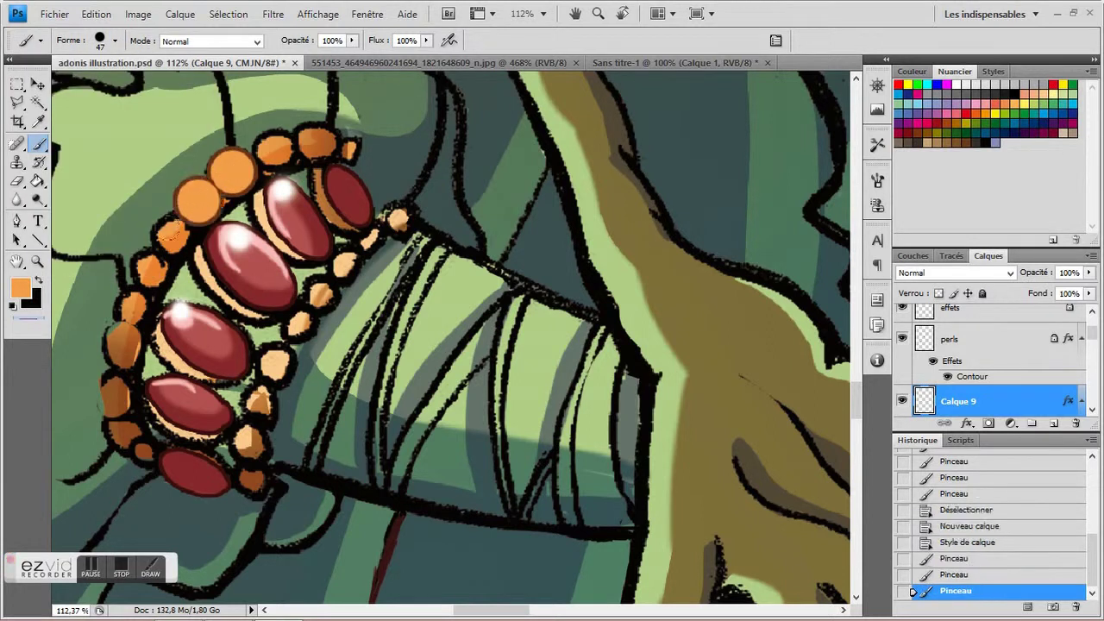
pyautogui.click(164, 233)
pyautogui.click(151, 266)
# Step: Scale down the four round beads and realign them along the cuff's outer edge with Free Transform
pyautogui.hotkey('ctrl', 't')
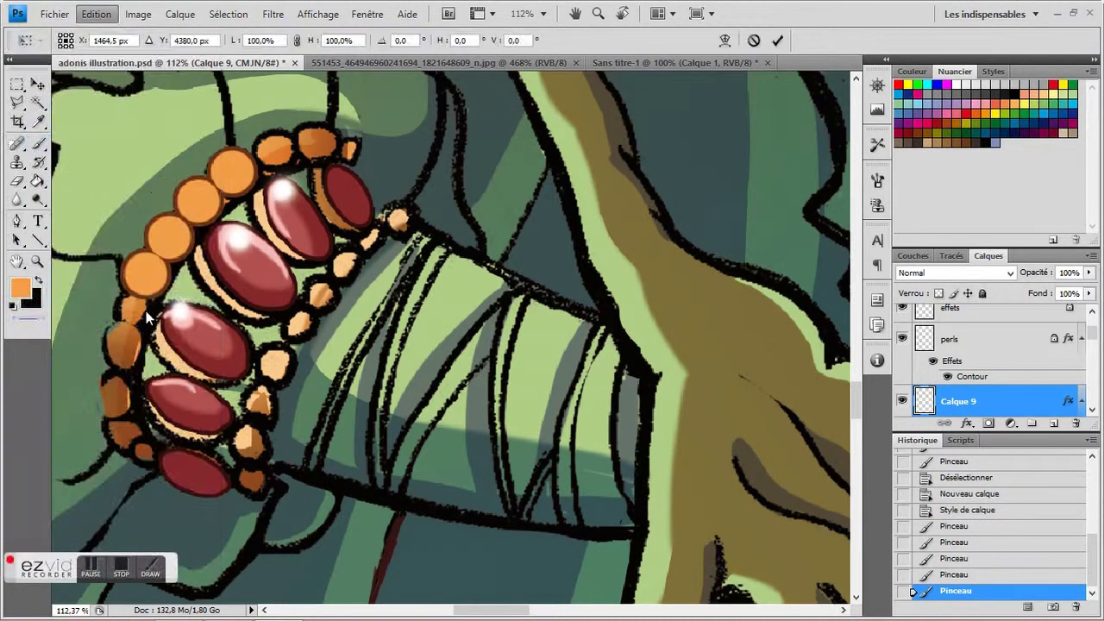
pyautogui.moveTo(138, 281); pyautogui.dragTo(148, 272)
pyautogui.press('b')
pyautogui.press('Return')
# Step: Set the brush to 38 px and continue the row of orange beads along the lowered cuff's outer edge
pyautogui.rightClick(220, 209)
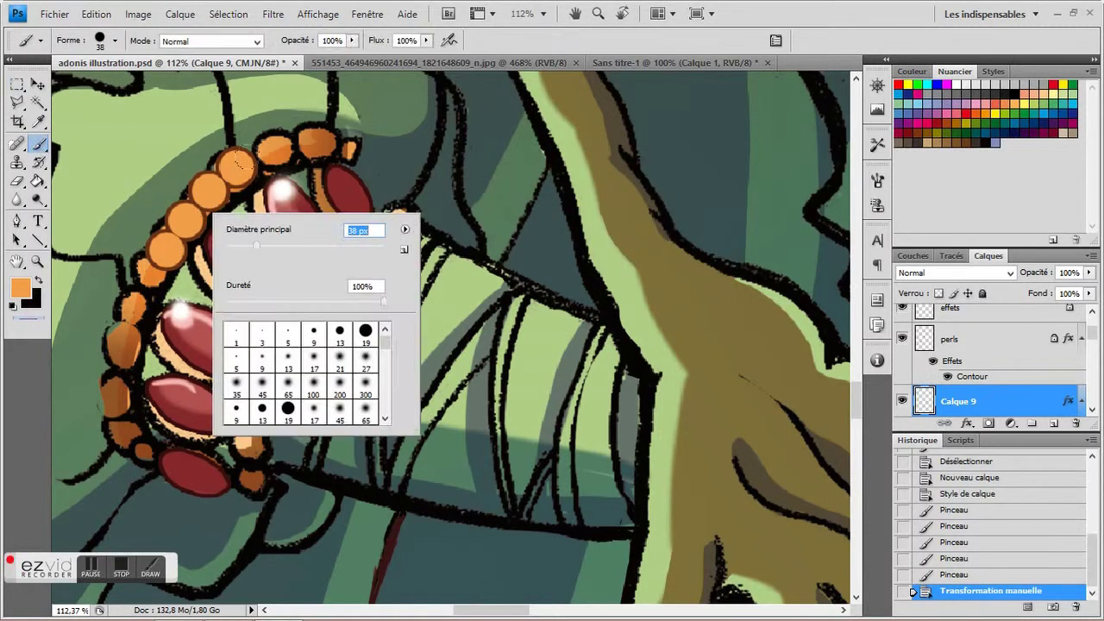
pyautogui.press('Escape')
pyautogui.click(145, 283)
pyautogui.click(126, 321)
pyautogui.click(115, 355)
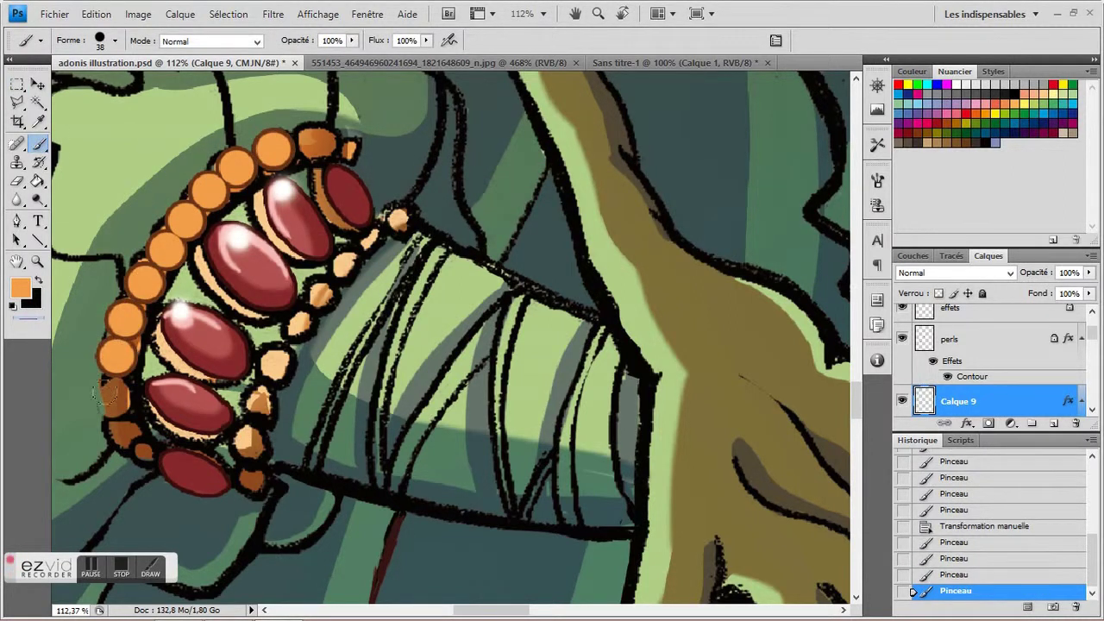
pyautogui.click(113, 398)
pyautogui.click(122, 438)
# Step: Stamp a row of eight 38 px orange beads along the lowered cuff's inner edge, next to the wrist wrapping
pyautogui.click(250, 445)
pyautogui.click(262, 406)
pyautogui.click(278, 364)
pyautogui.click(300, 328)
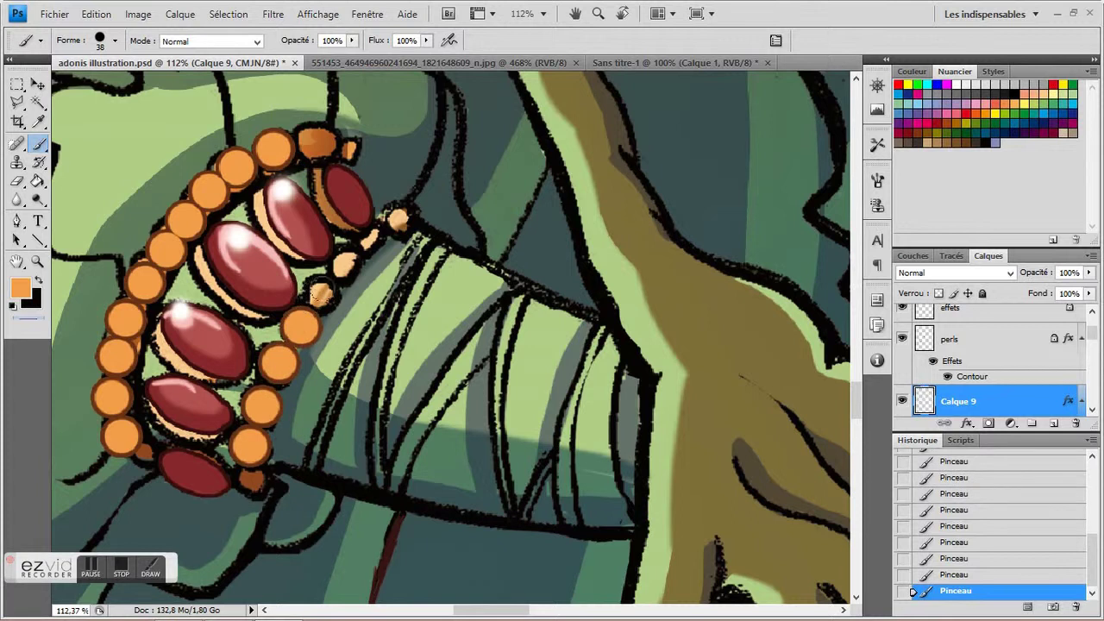
pyautogui.click(325, 294)
pyautogui.click(355, 265)
pyautogui.click(384, 236)
pyautogui.click(411, 215)
# Step: Complete the ends of the lowered cuff's bead rows with orange beads, using smaller brush sizes for the partly hidden ones
pyautogui.click(115, 40)
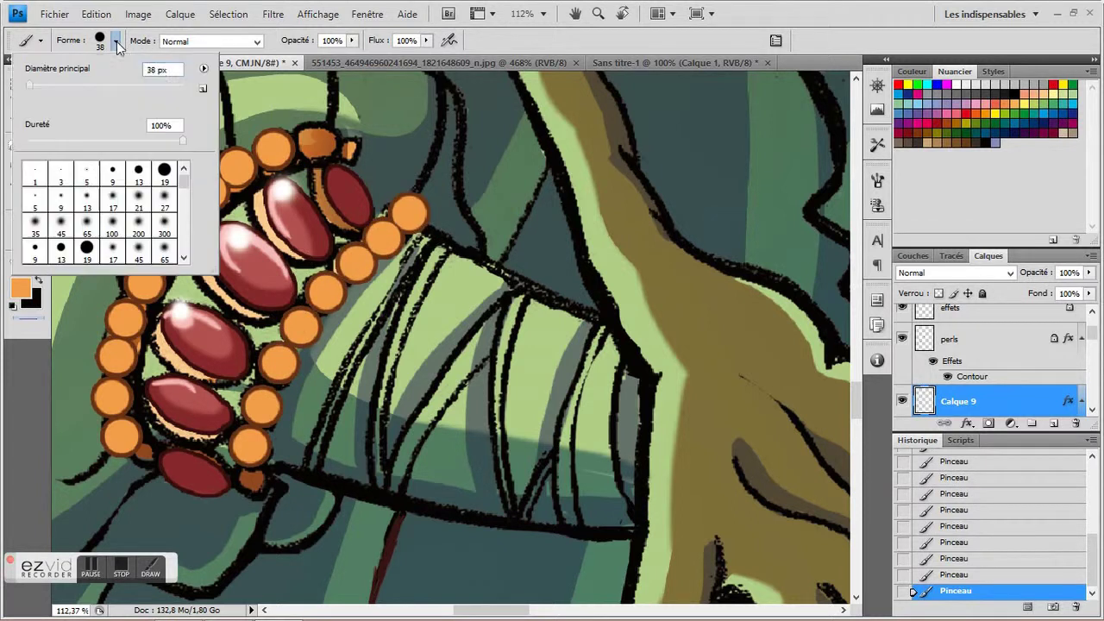
pyautogui.doubleClick(60, 121)
pyautogui.click(114, 41)
pyautogui.click(312, 154)
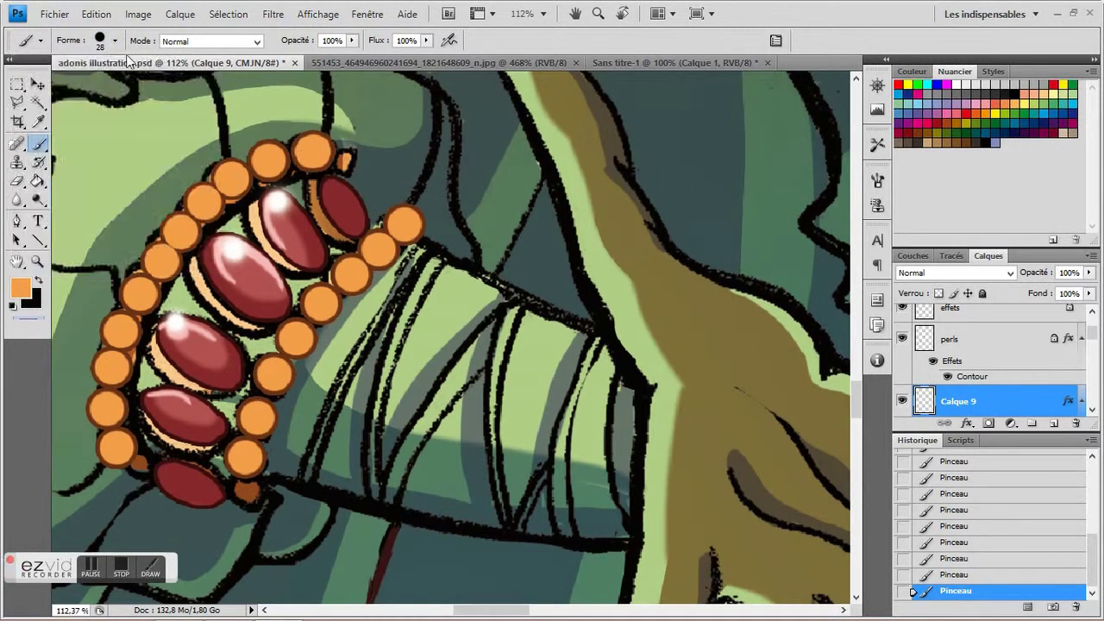
pyautogui.moveTo(347, 174); pyautogui.dragTo(360, 130)
pyautogui.click(259, 448)
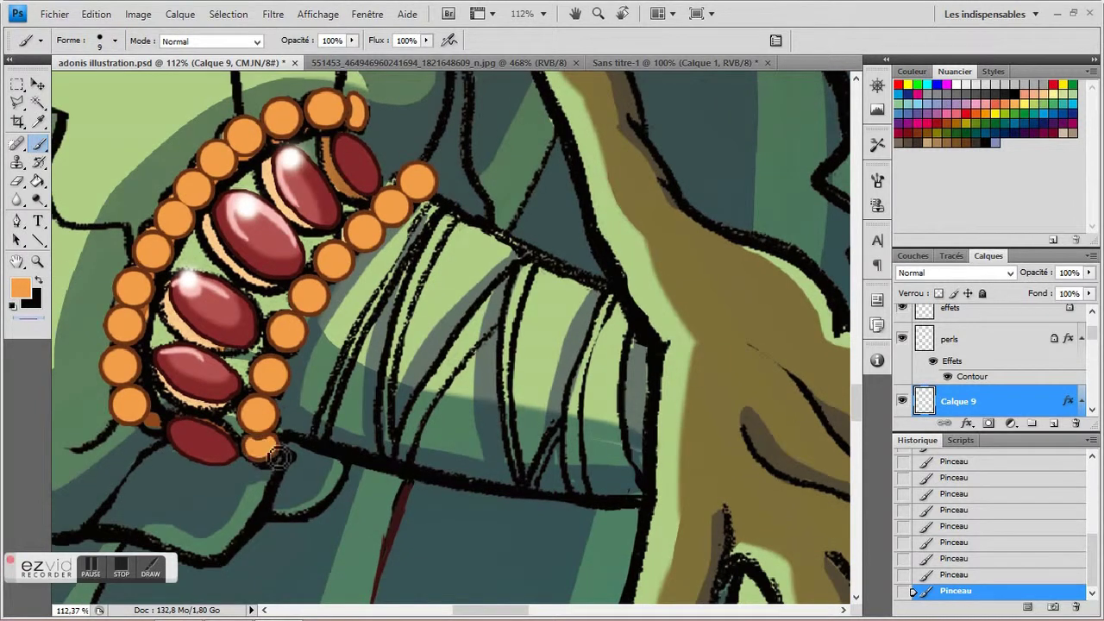
# Step: Paint an orange setting around the second-lowest red bead on Calque 9, refine it with the eraser and select the perls layer
pyautogui.scroll(-1, 176, 404)
pyautogui.moveTo(217, 378)
pyautogui.mouseDown()
pyautogui.moveTo(183, 380)
pyautogui.moveTo(237, 372)
pyautogui.moveTo(162, 348)
pyautogui.moveTo(220, 341)
pyautogui.moveTo(238, 354)
pyautogui.moveTo(159, 354)
pyautogui.moveTo(213, 355)
pyautogui.moveTo(241, 371)
pyautogui.moveTo(203, 383)
pyautogui.moveTo(248, 370)
pyautogui.moveTo(153, 335)
pyautogui.mouseUp()
pyautogui.press('e')
pyautogui.click(948, 338)
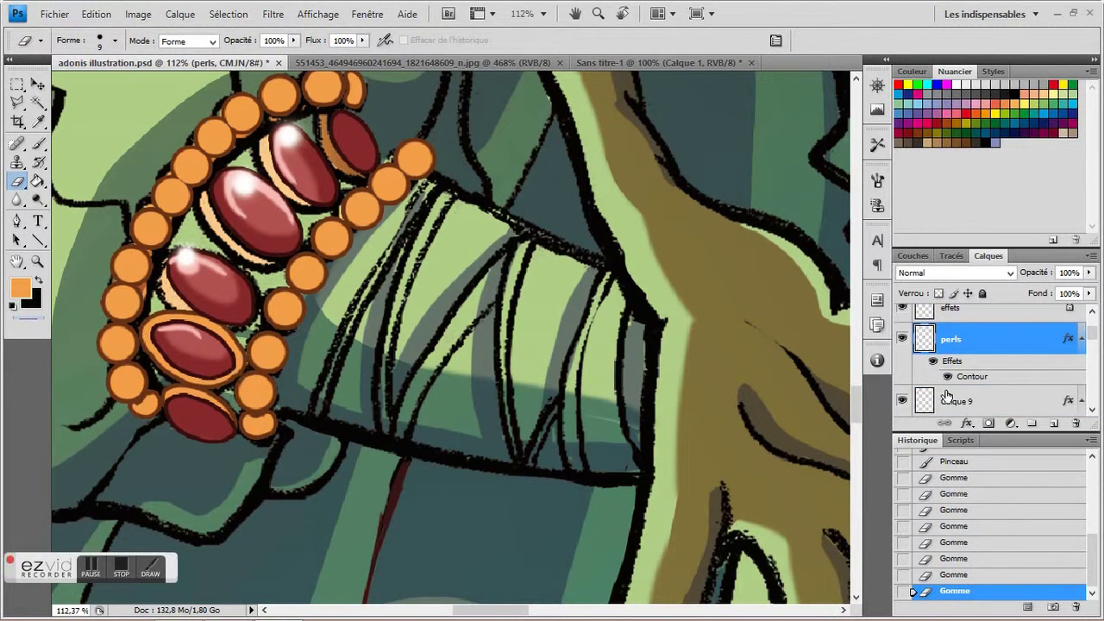
# Step: On Calque 9, paint orange settings around the remaining red beads of the lowered cuff
pyautogui.click(946, 395)
pyautogui.press('b')
pyautogui.moveTo(162, 255)
pyautogui.mouseDown()
pyautogui.moveTo(197, 307)
pyautogui.moveTo(259, 338)
pyautogui.mouseUp()
pyautogui.moveTo(181, 259)
pyautogui.mouseDown()
pyautogui.moveTo(214, 258)
pyautogui.moveTo(263, 313)
pyautogui.moveTo(196, 319)
pyautogui.moveTo(222, 308)
pyautogui.mouseUp()
pyautogui.moveTo(226, 319); pyautogui.dragTo(242, 353)
pyautogui.moveTo(233, 297); pyautogui.dragTo(259, 320)
pyautogui.moveTo(210, 210)
pyautogui.mouseDown()
pyautogui.moveTo(197, 229)
pyautogui.moveTo(211, 279)
pyautogui.moveTo(244, 320)
pyautogui.mouseUp()
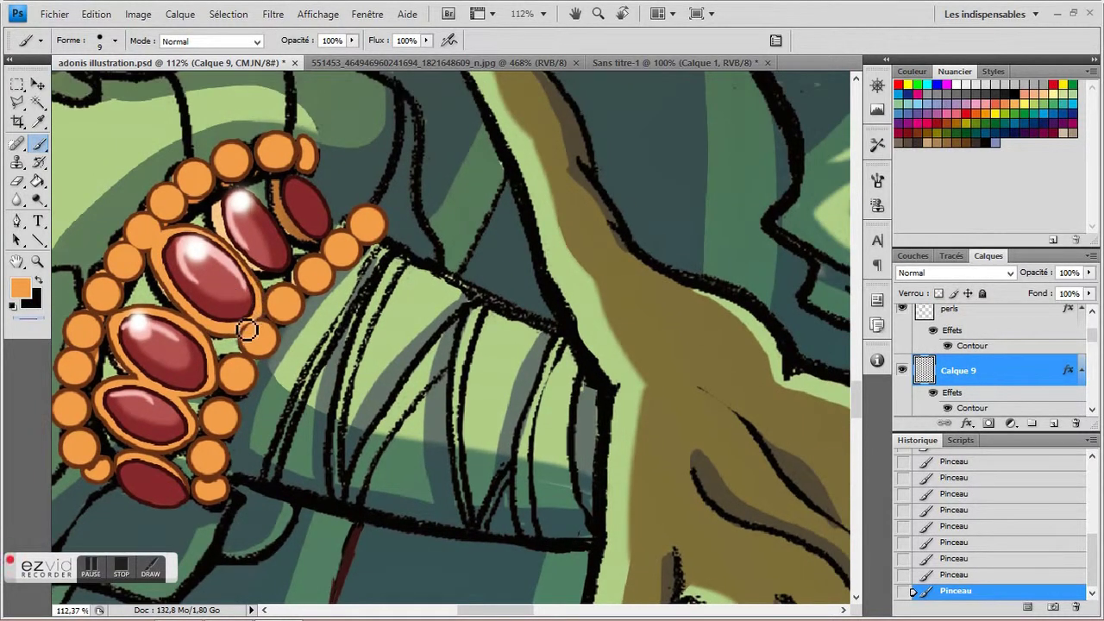
pyautogui.moveTo(276, 177); pyautogui.dragTo(309, 250)
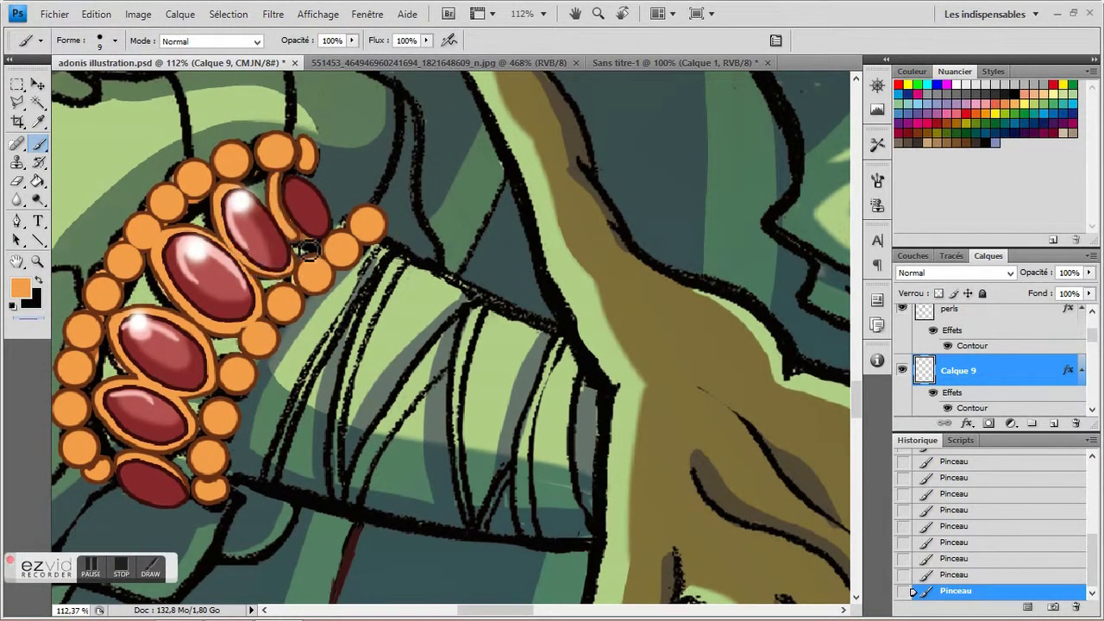
# Step: Finish the last bead's setting and paint a partly hidden orange one at the lowered cuff's upper end
pyautogui.press('z')
pyautogui.moveTo(226, 292)
pyautogui.mouseDown()
pyautogui.moveTo(173, 292)
pyautogui.moveTo(226, 291)
pyautogui.mouseUp()
pyautogui.press('b')
pyautogui.moveTo(406, 215)
pyautogui.mouseDown()
pyautogui.moveTo(431, 231)
pyautogui.moveTo(438, 191)
pyautogui.moveTo(409, 230)
pyautogui.mouseUp()
pyautogui.moveTo(366, 145); pyautogui.dragTo(408, 197)
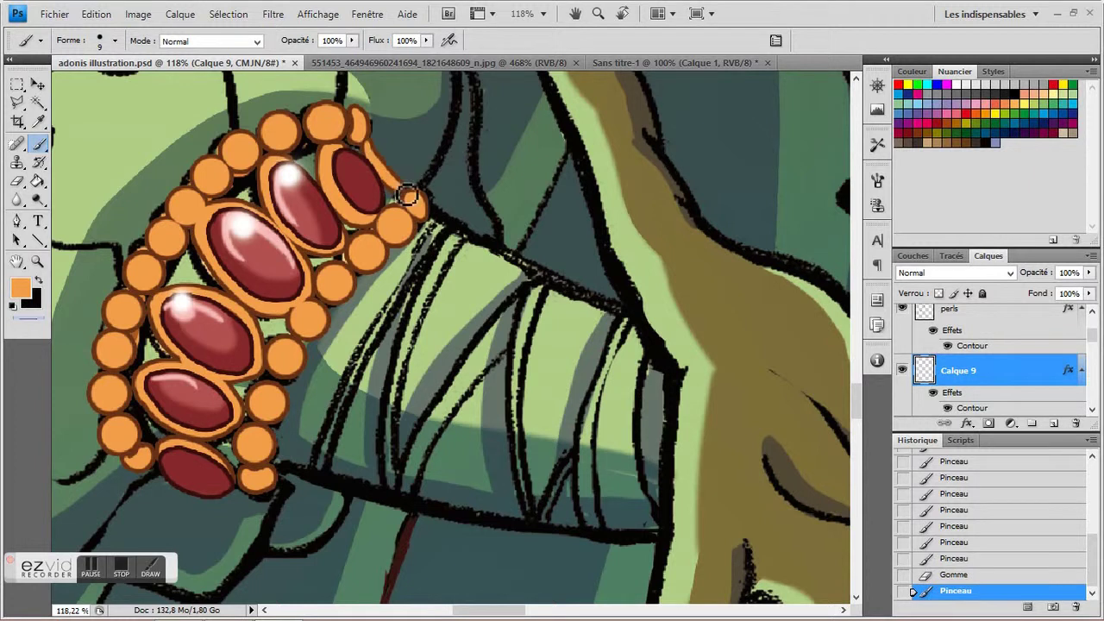
# Step: On the perls layer, paint a dark red bead in the partly hidden setting, lock transparent pixels and sample a lighter bead red
pyautogui.click(935, 320)
pyautogui.press('x')
pyautogui.keyDown('alt'); pyautogui.click(362, 176); pyautogui.keyUp('alt')
pyautogui.moveTo(387, 152); pyautogui.dragTo(396, 175)
pyautogui.click(938, 293)
pyautogui.keyDown('alt'); pyautogui.click(359, 191); pyautogui.keyUp('alt')
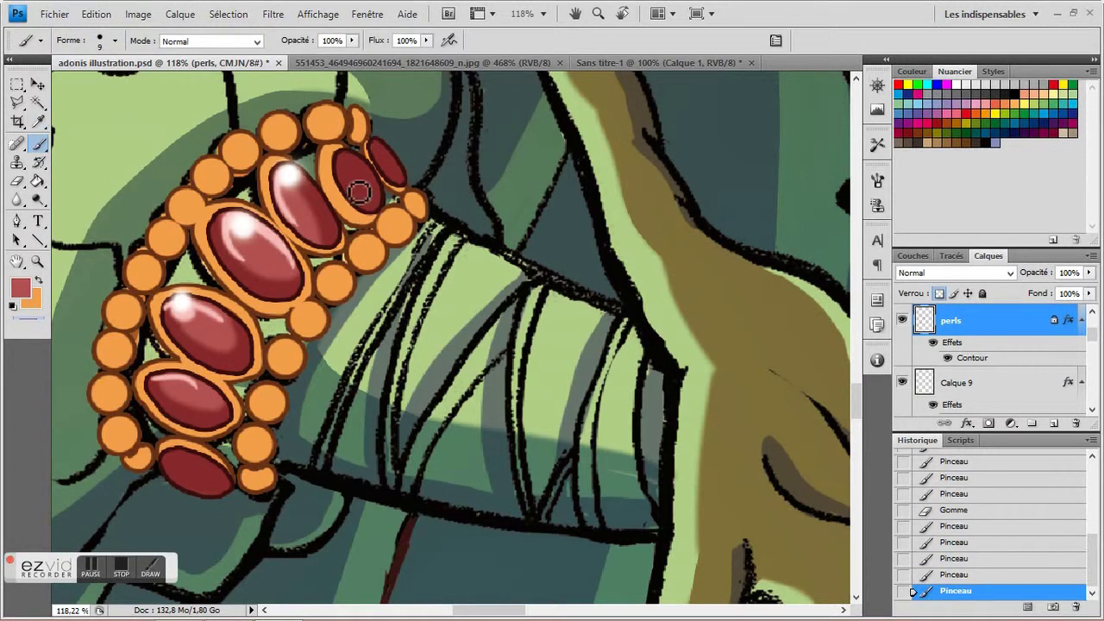
# Step: On Calque 9, sample the brown of the raised cuff and stamp five 31 px brown beads along its outer edge
pyautogui.press('z')
pyautogui.hotkey('ctrl', '0')
pyautogui.moveTo(569, 405); pyautogui.dragTo(739, 321)
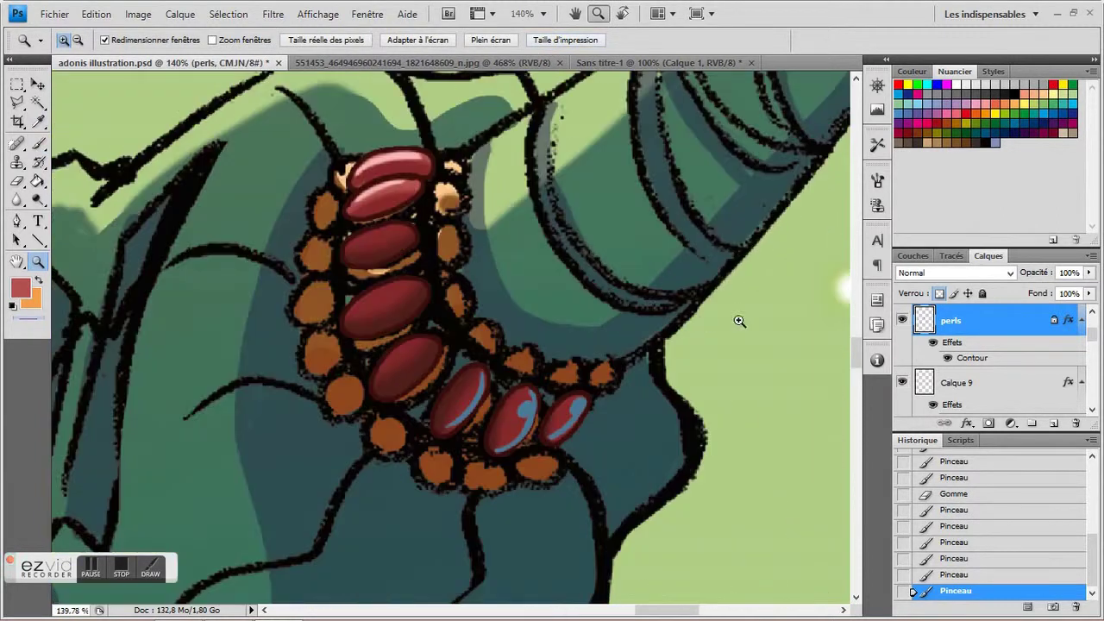
pyautogui.hotkey('alt', '[')
pyautogui.press('i')
pyautogui.moveTo(449, 267); pyautogui.dragTo(268, 237)
pyautogui.click(262, 233)
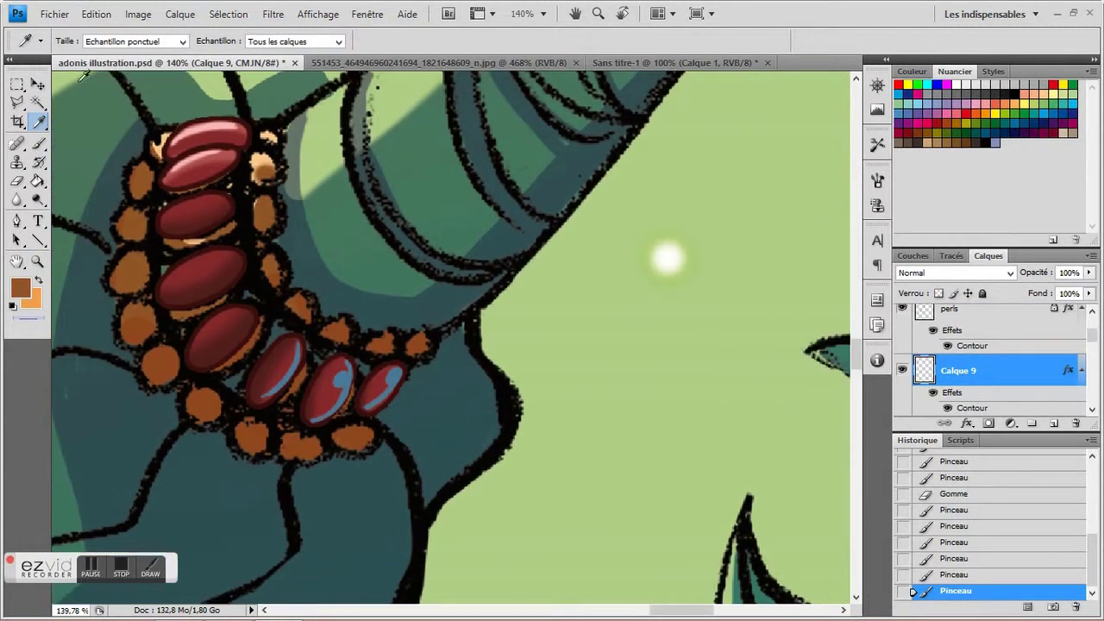
pyautogui.press('b')
pyautogui.rightClick(319, 328)
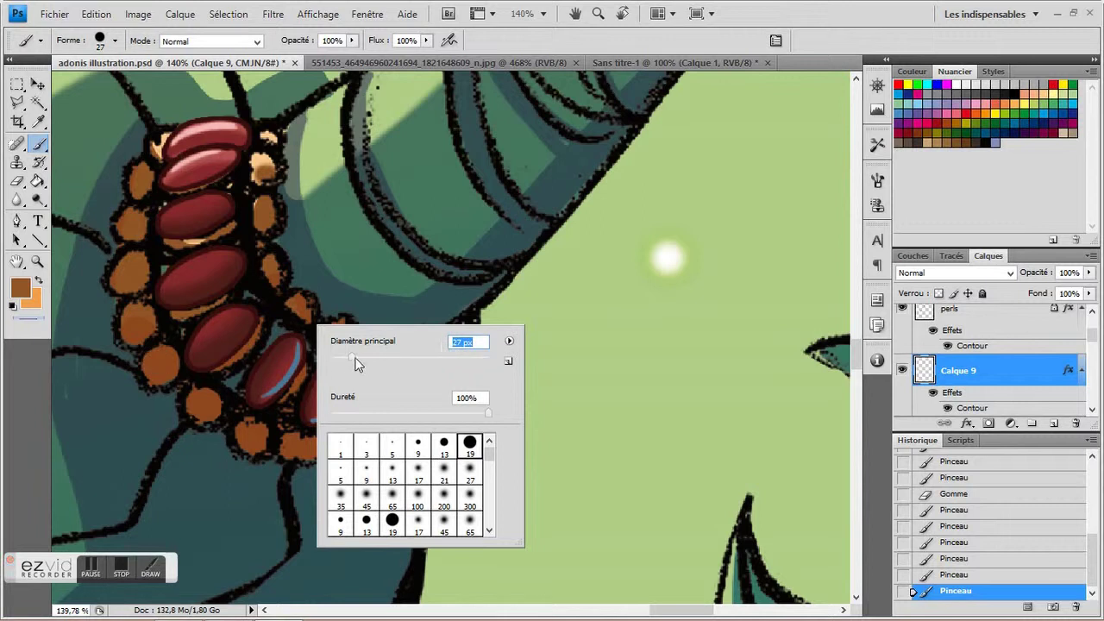
pyautogui.press('Return')
pyautogui.click(157, 367)
pyautogui.click(136, 326)
pyautogui.click(126, 276)
pyautogui.click(129, 222)
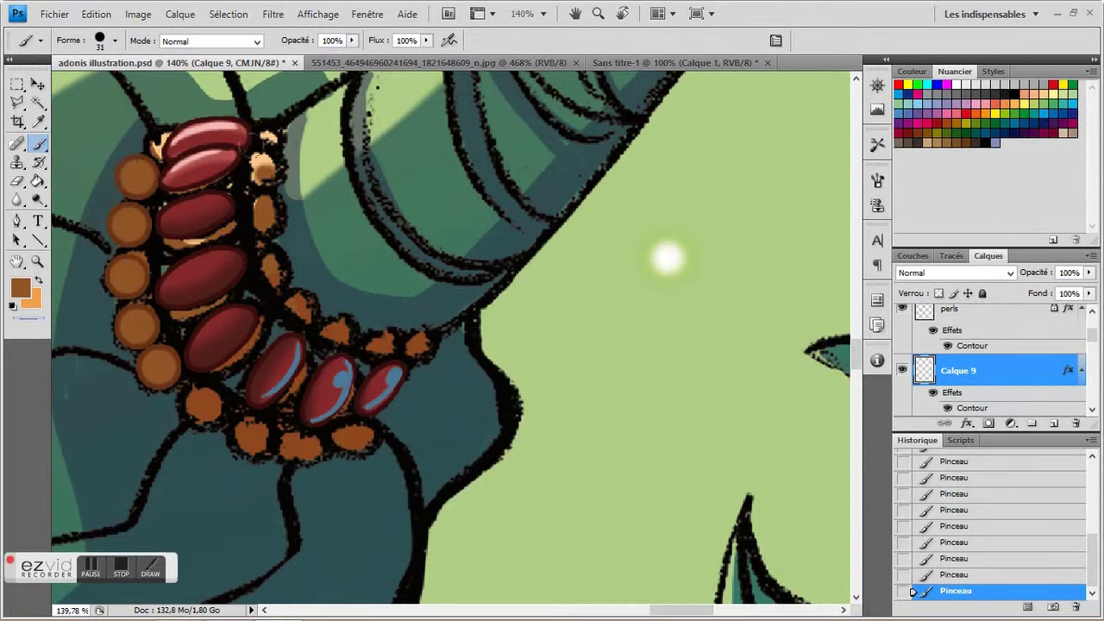
# Step: Stamp a row of seven 31 px brown beads along the raised cuff's inner edge
pyautogui.click(262, 166)
pyautogui.click(264, 212)
pyautogui.click(273, 257)
pyautogui.click(297, 296)
pyautogui.click(333, 322)
pyautogui.click(374, 337)
pyautogui.click(416, 343)
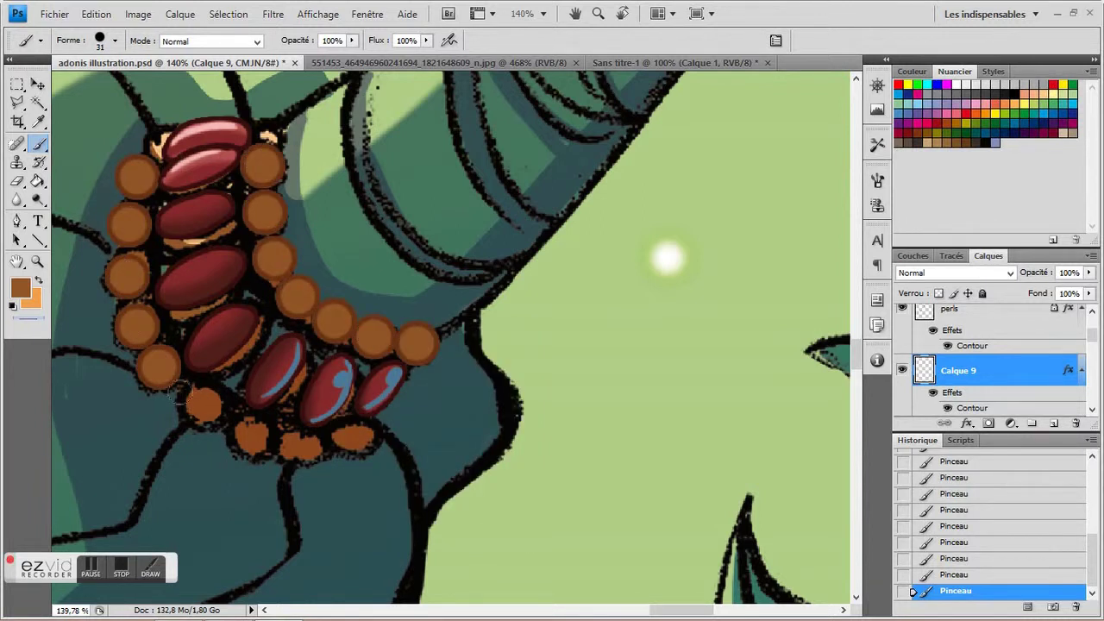
# Step: Complete the raised cuff's outer row with five more brown beads around its lower curve
pyautogui.click(187, 398)
pyautogui.click(223, 420)
pyautogui.click(263, 438)
pyautogui.click(306, 445)
pyautogui.click(349, 440)
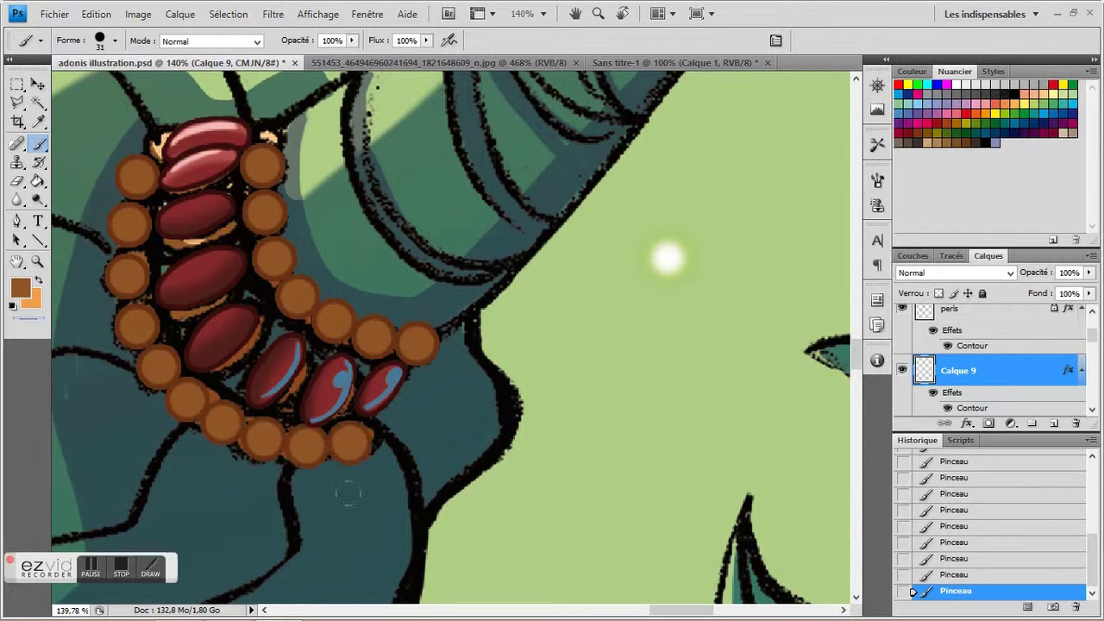
# Step: With a 5 px orange brush, paint the small end beads and the settings of the raised cuff's uppermost red beads
pyautogui.click(37, 281)
pyautogui.click(115, 41)
pyautogui.doubleClick(91, 167)
pyautogui.moveTo(285, 143); pyautogui.dragTo(282, 177)
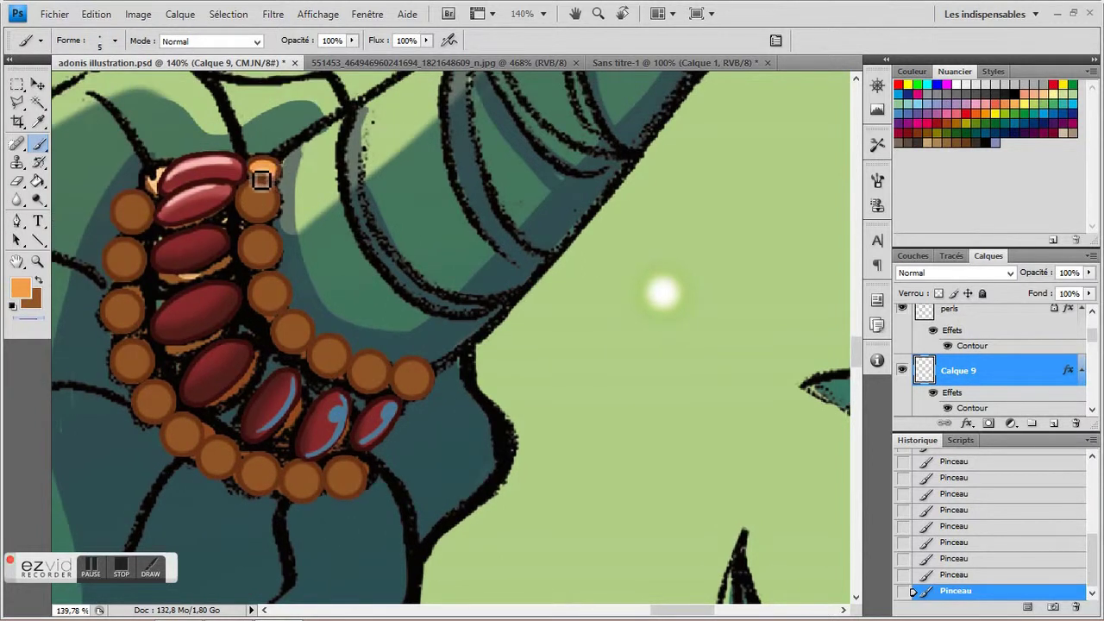
pyautogui.moveTo(149, 183)
pyautogui.mouseDown()
pyautogui.moveTo(199, 232)
pyautogui.moveTo(226, 222)
pyautogui.mouseUp()
pyautogui.scroll(-1, 190, 233)
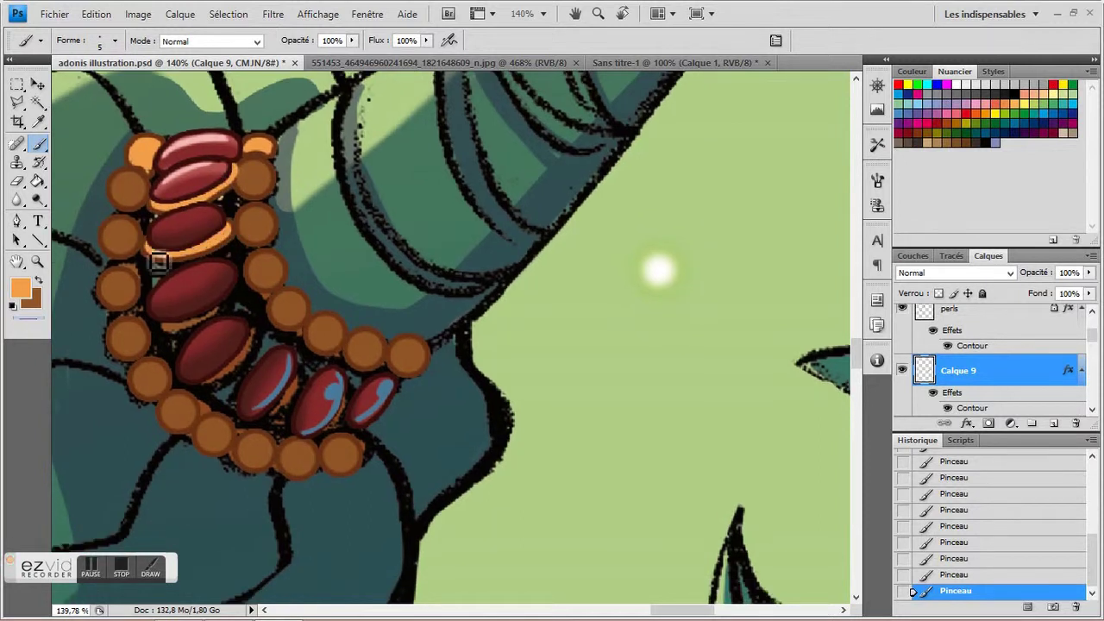
# Step: Paint brown settings around the remaining red beads of the raised cuff
pyautogui.press('x')
pyautogui.scroll(-1, 234, 230)
pyautogui.moveTo(233, 229)
pyautogui.mouseDown()
pyautogui.moveTo(233, 284)
pyautogui.moveTo(233, 247)
pyautogui.moveTo(256, 260)
pyautogui.moveTo(248, 228)
pyautogui.mouseUp()
pyautogui.moveTo(251, 274)
pyautogui.mouseDown()
pyautogui.moveTo(217, 329)
pyautogui.moveTo(181, 311)
pyautogui.moveTo(176, 321)
pyautogui.moveTo(247, 271)
pyautogui.mouseUp()
pyautogui.scroll(-1, 233, 293)
pyautogui.moveTo(216, 322)
pyautogui.mouseDown()
pyautogui.moveTo(267, 295)
pyautogui.moveTo(205, 337)
pyautogui.mouseUp()
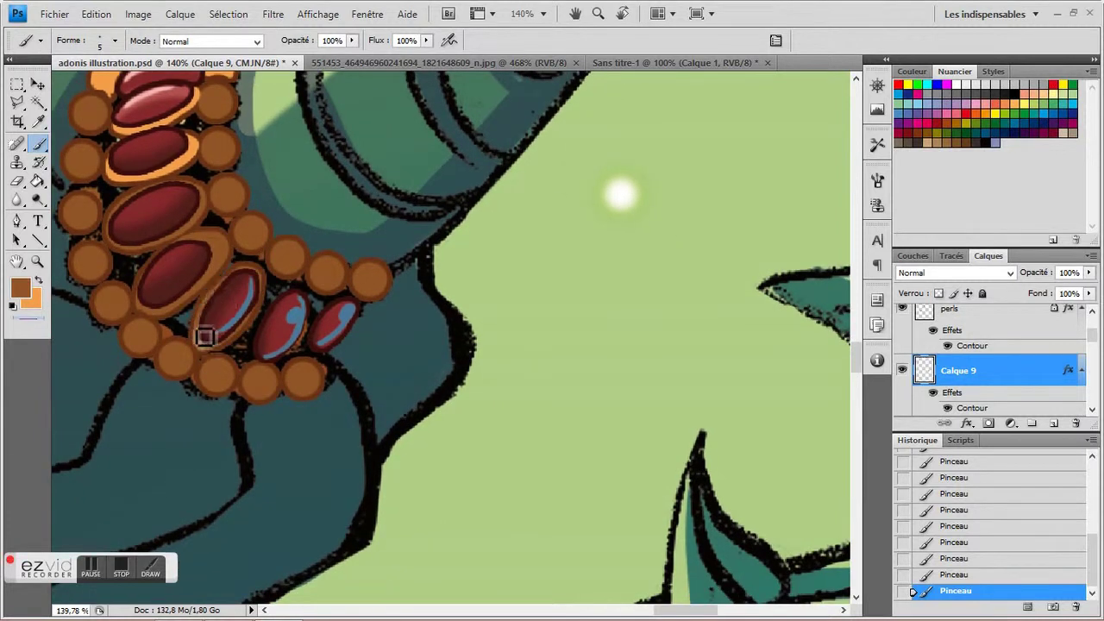
pyautogui.moveTo(314, 278); pyautogui.dragTo(289, 258)
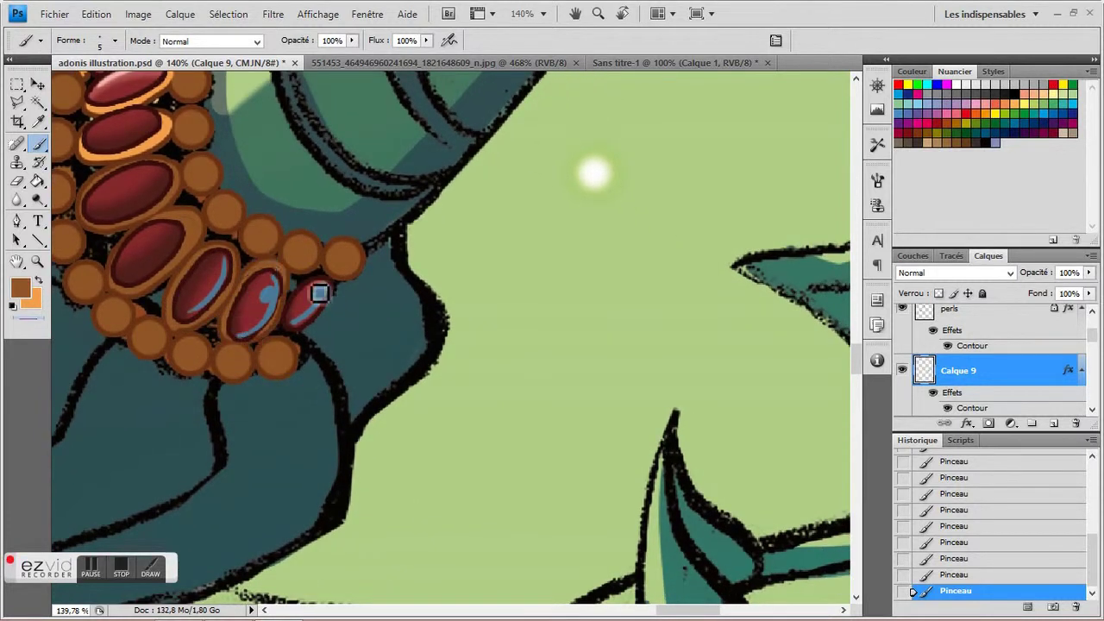
pyautogui.moveTo(285, 334); pyautogui.dragTo(358, 455)
# Step: Lock Calque 9's transparent pixels and add orange highlights to the raised cuff's brown beads and settings
pyautogui.press('/')
pyautogui.press('x')
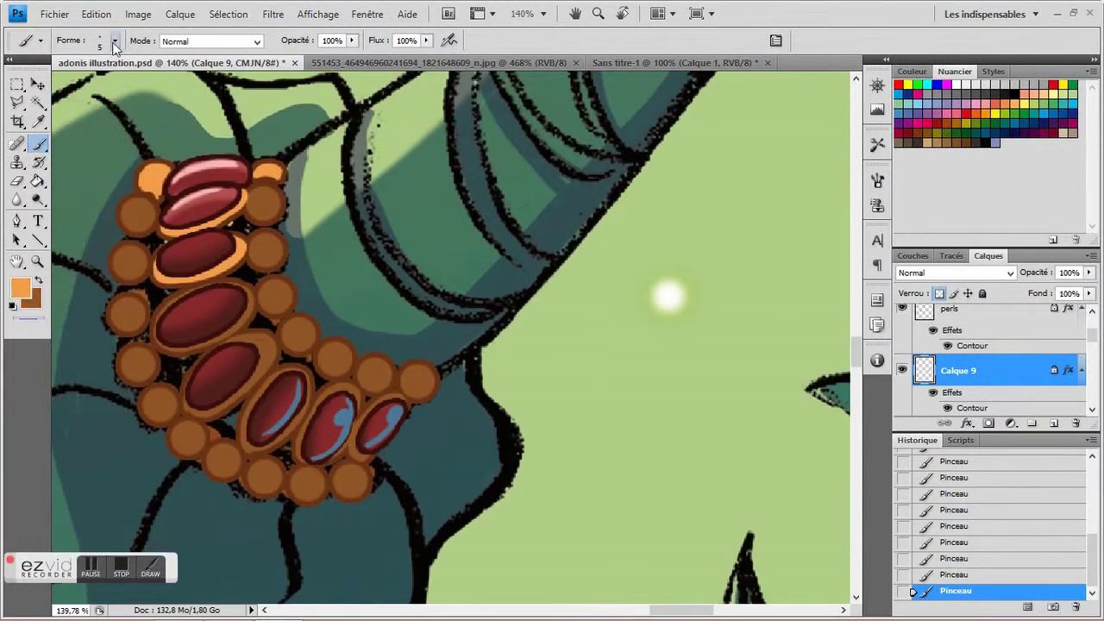
pyautogui.hotkey('ctrl', 'space')
pyautogui.moveTo(517, 302)
pyautogui.mouseDown()
pyautogui.moveTo(388, 302)
pyautogui.moveTo(509, 302)
pyautogui.mouseUp()
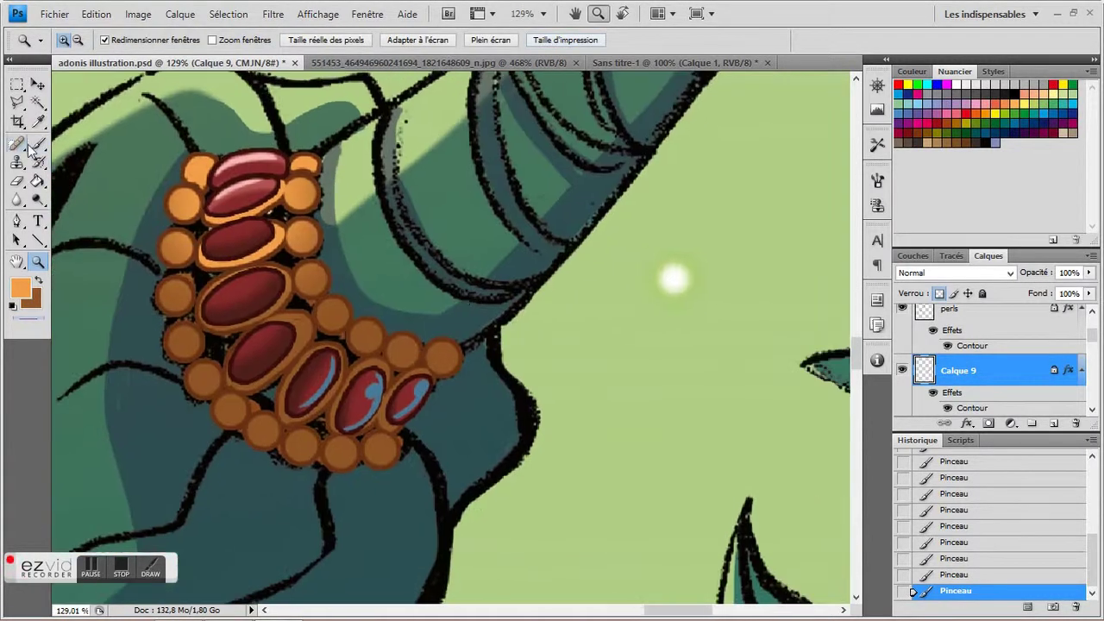
pyautogui.click(114, 41)
pyautogui.click(164, 172)
pyautogui.click(308, 273)
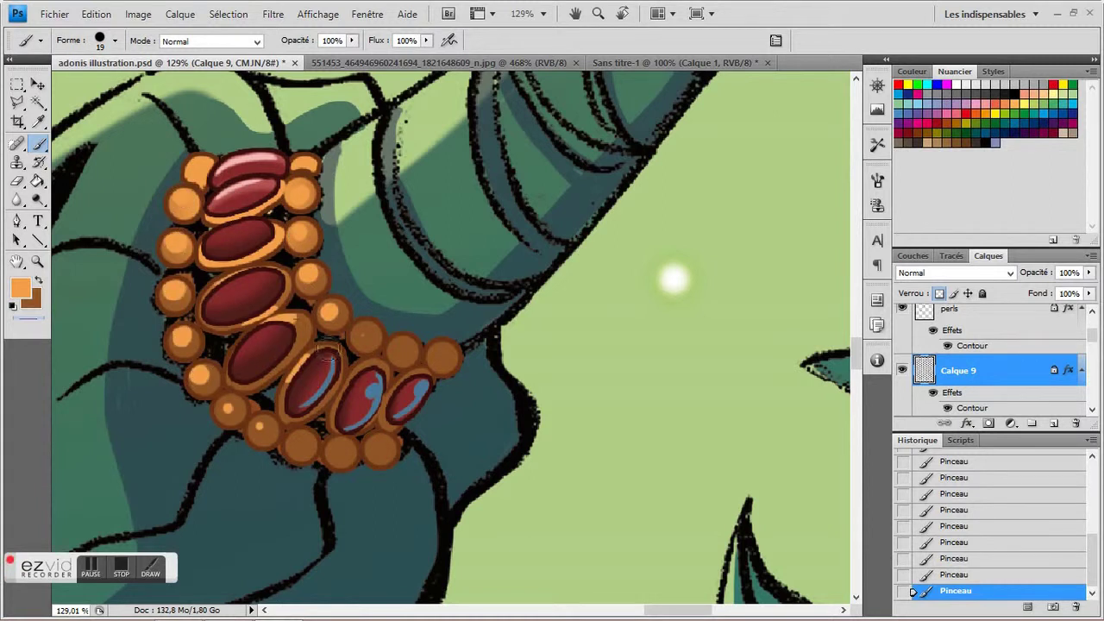
# Step: Pick a pale yellow and highlight the lowered cuff's orange beads and settings with a soft brush
pyautogui.press('z')
pyautogui.moveTo(328, 356); pyautogui.dragTo(215, 357)
pyautogui.moveTo(130, 215); pyautogui.dragTo(301, 216)
pyautogui.click(1038, 96)
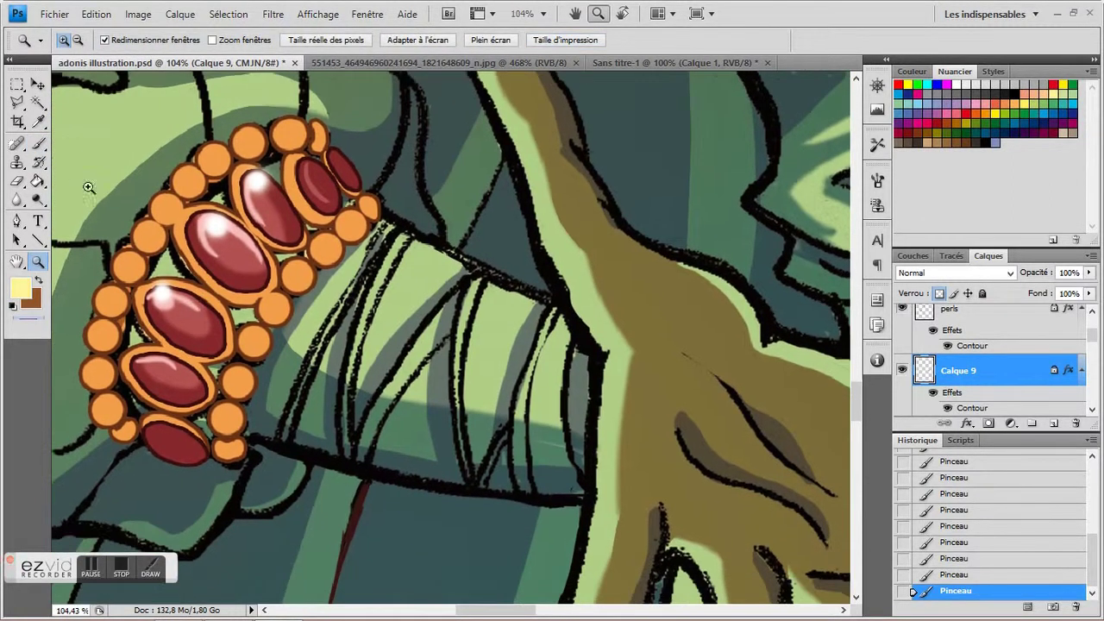
pyautogui.press('b')
pyautogui.click(164, 207)
pyautogui.rightClick(158, 83)
pyautogui.doubleClick(123, 199)
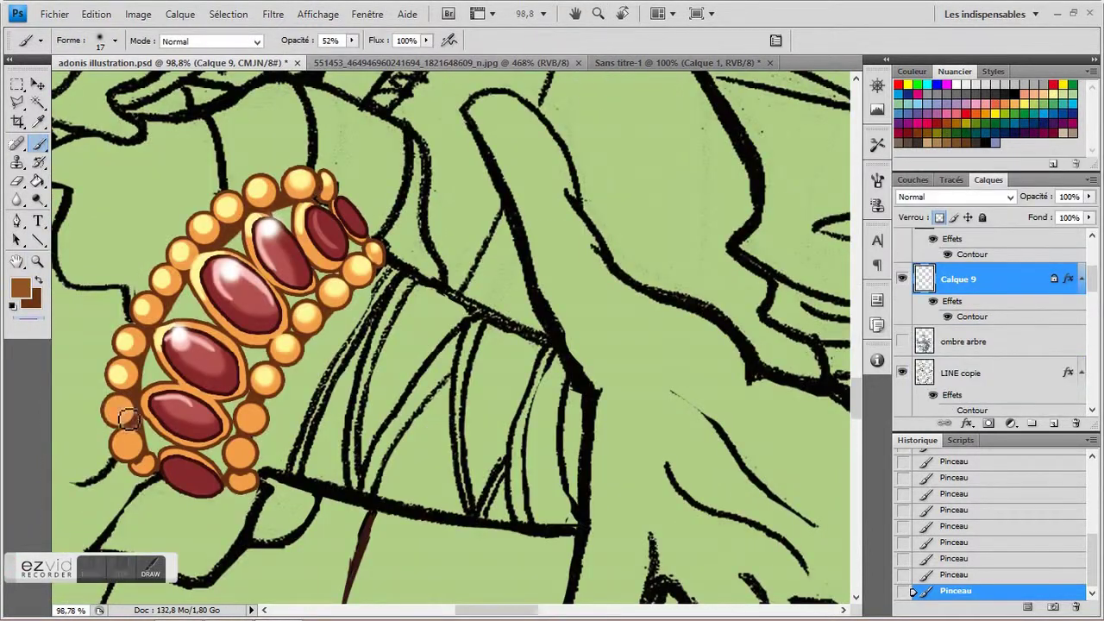
# Step: Shade the lowered cuff's lower beads and settings in brown with a 17 px brush at 52% opacity
pyautogui.moveTo(119, 429); pyautogui.dragTo(127, 459)
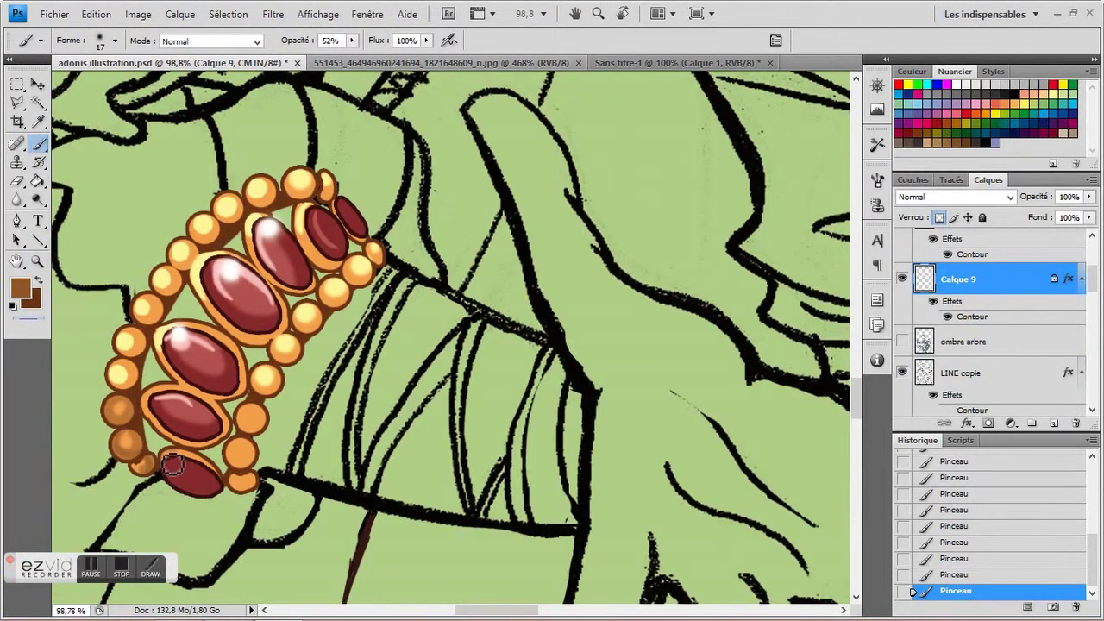
pyautogui.moveTo(170, 396); pyautogui.dragTo(198, 399)
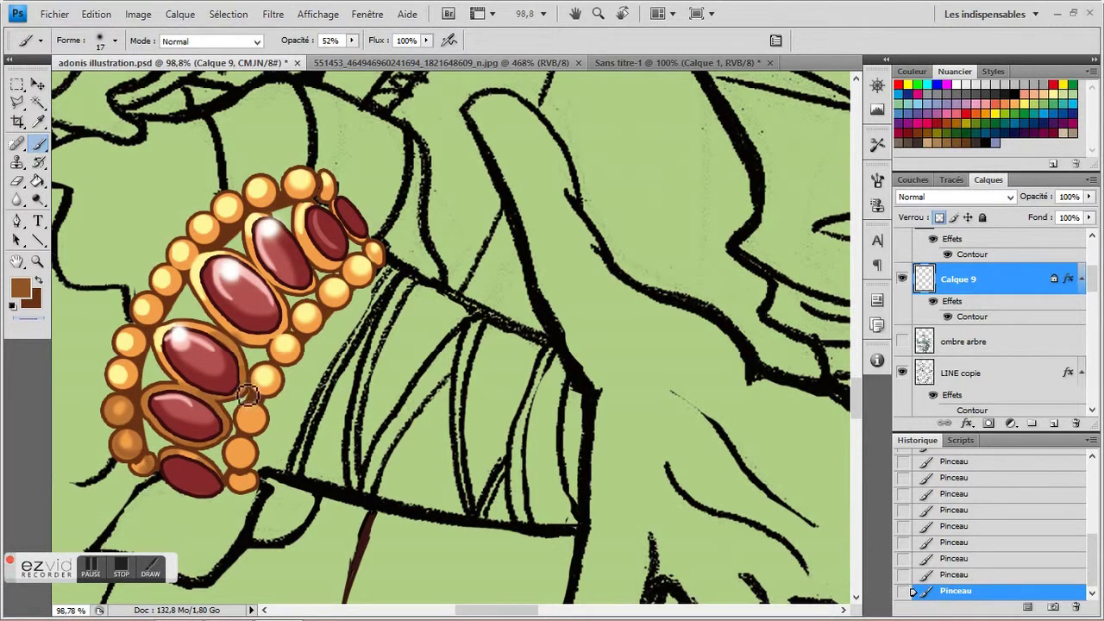
pyautogui.moveTo(274, 377)
pyautogui.mouseDown()
pyautogui.moveTo(246, 447)
pyautogui.moveTo(263, 458)
pyautogui.moveTo(250, 492)
pyautogui.mouseUp()
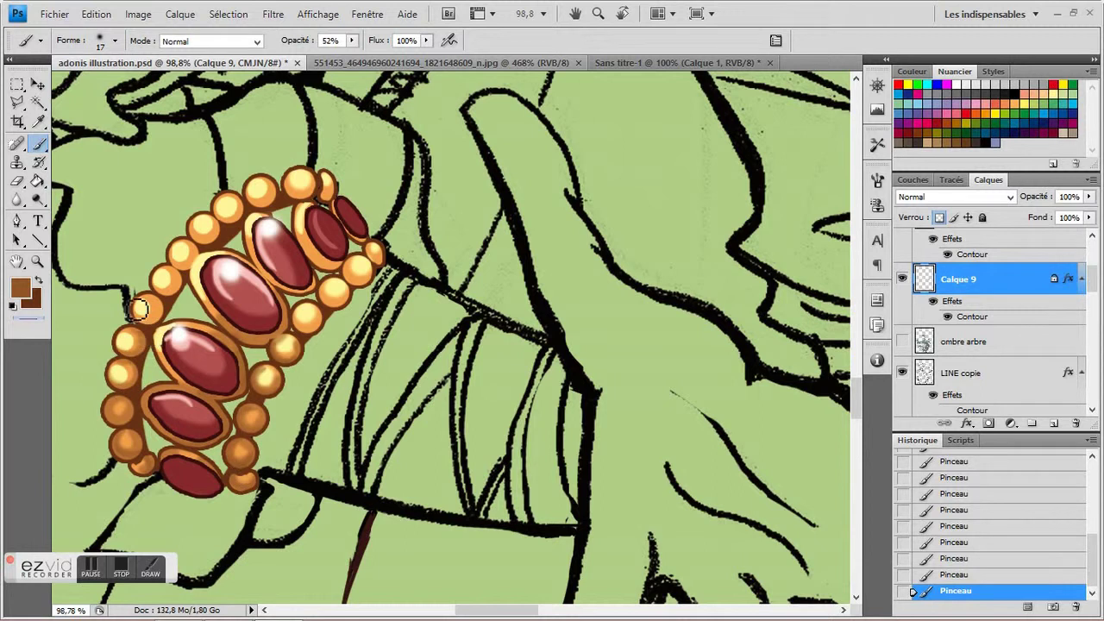
# Step: Soften the lowered cuff's shading with the Blur tool and add brown shadows to the beads near its upper end
pyautogui.press('r')
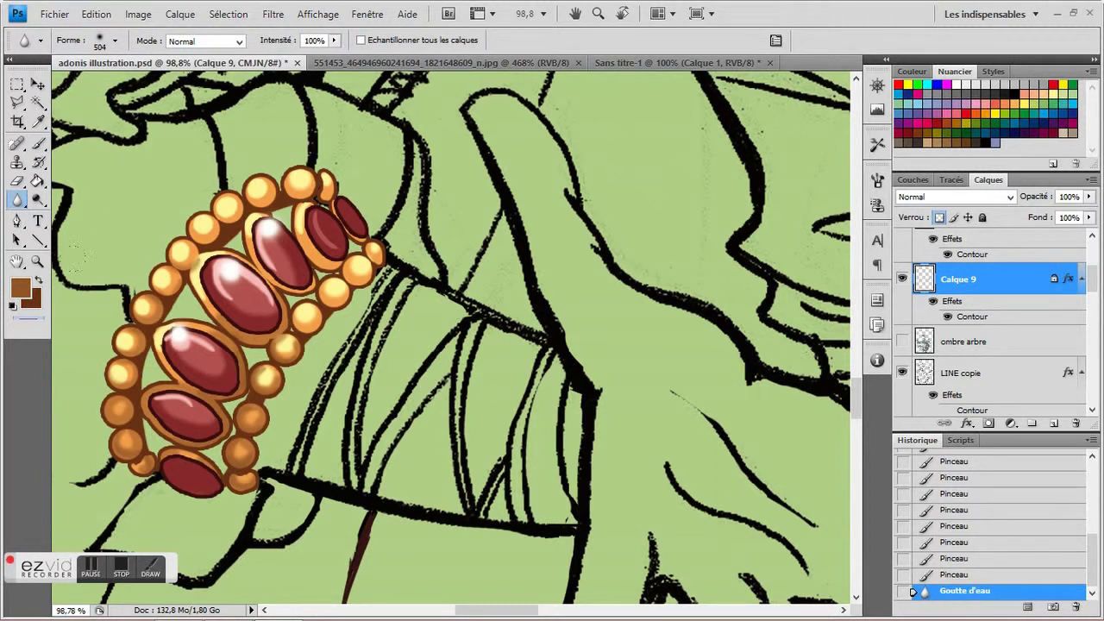
pyautogui.press('b')
pyautogui.click(259, 208)
pyautogui.moveTo(250, 199); pyautogui.dragTo(276, 200)
pyautogui.click(240, 226)
pyautogui.click(240, 226)
pyautogui.click(290, 190)
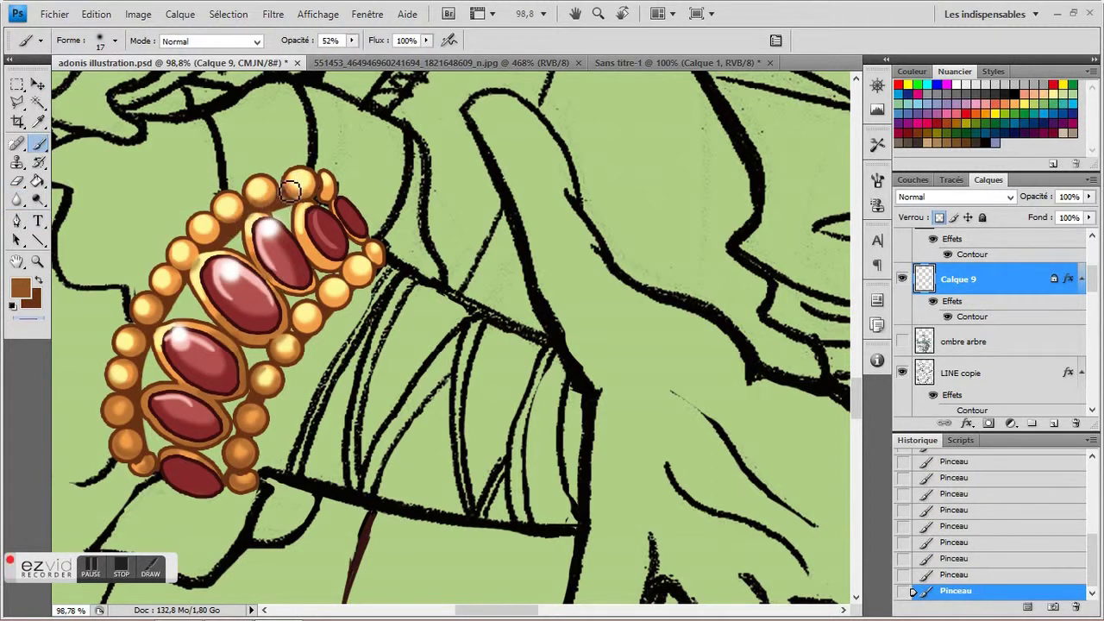
# Step: Add pale yellow and orange highlights to the raised cuff's beads and settings, and soften them with the Blur tool
pyautogui.click(37, 262)
pyautogui.moveTo(828, 246); pyautogui.dragTo(762, 326)
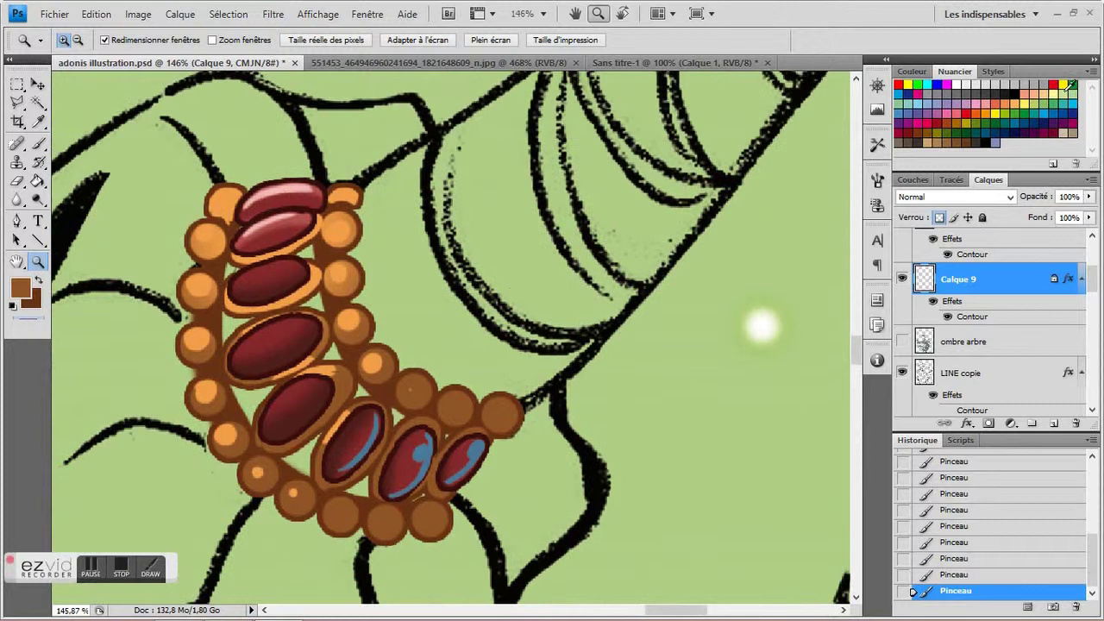
pyautogui.press('b')
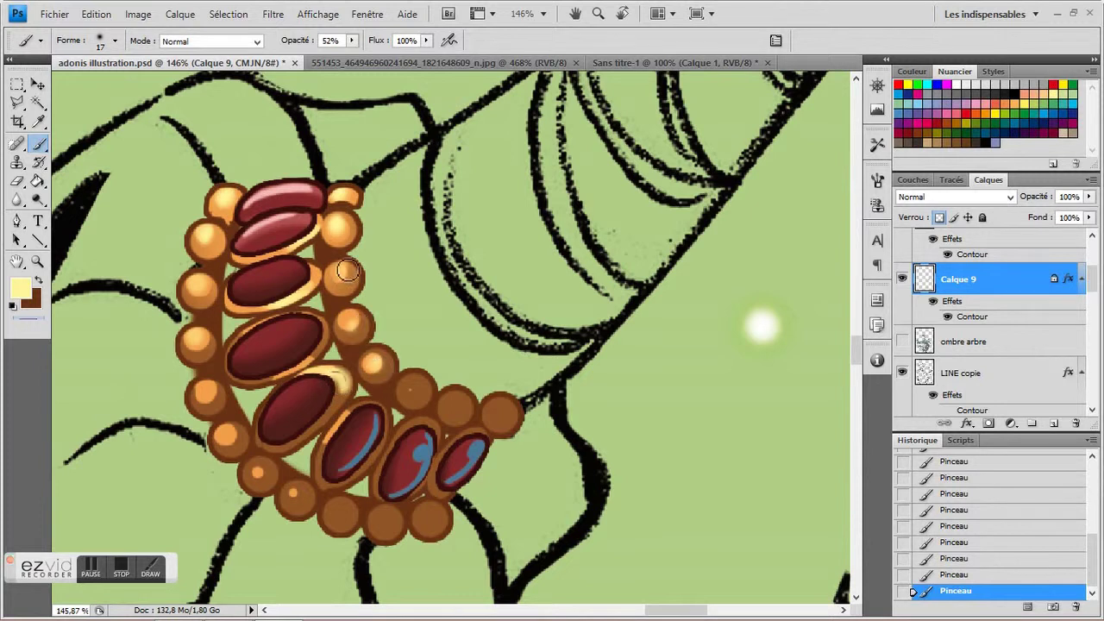
pyautogui.keyDown('alt'); pyautogui.click(343, 393); pyautogui.keyUp('alt')
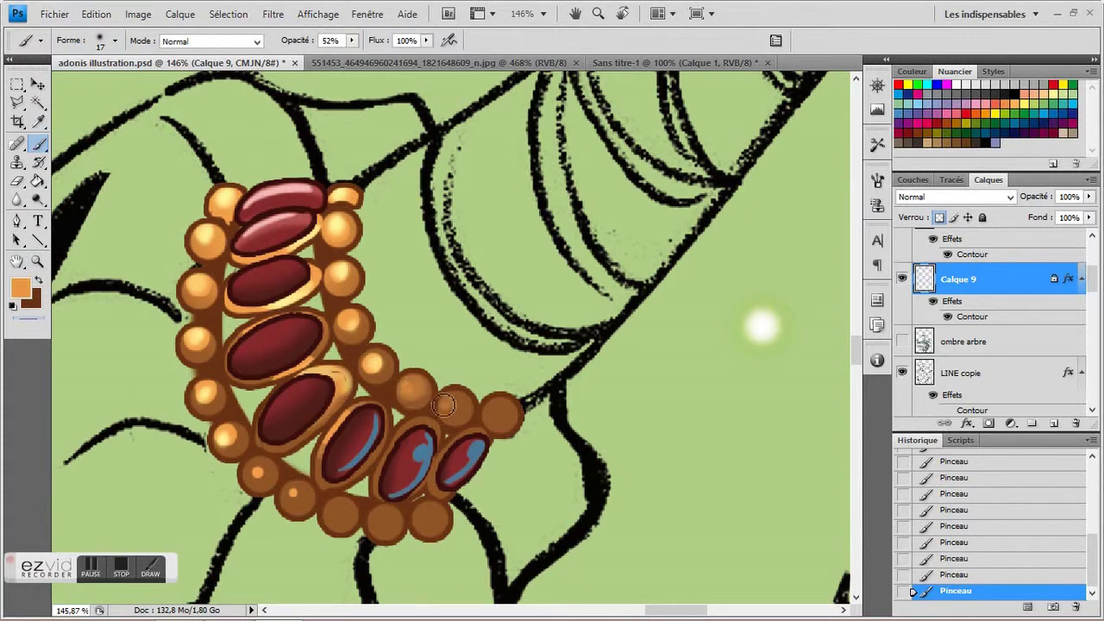
pyautogui.press('e')
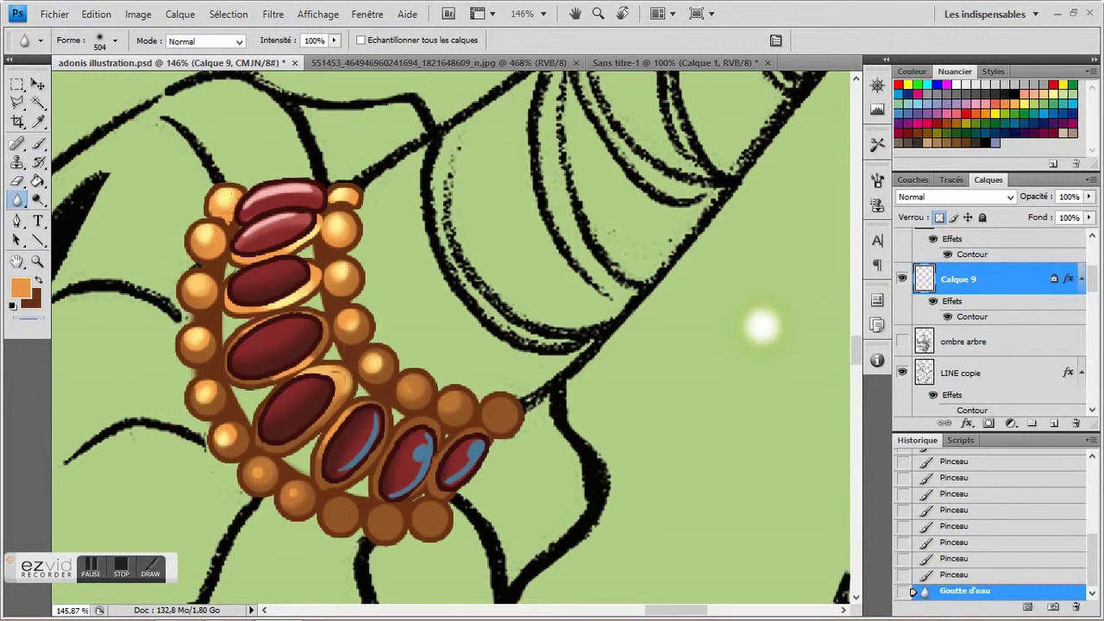
# Step: On the effets layer, stamp a white sparkle on the raised cuff's top red bead with a 68 px star-shaped brush
pyautogui.press('z')
pyautogui.moveTo(566, 332)
pyautogui.mouseDown()
pyautogui.moveTo(517, 333)
pyautogui.moveTo(567, 333)
pyautogui.mouseUp()
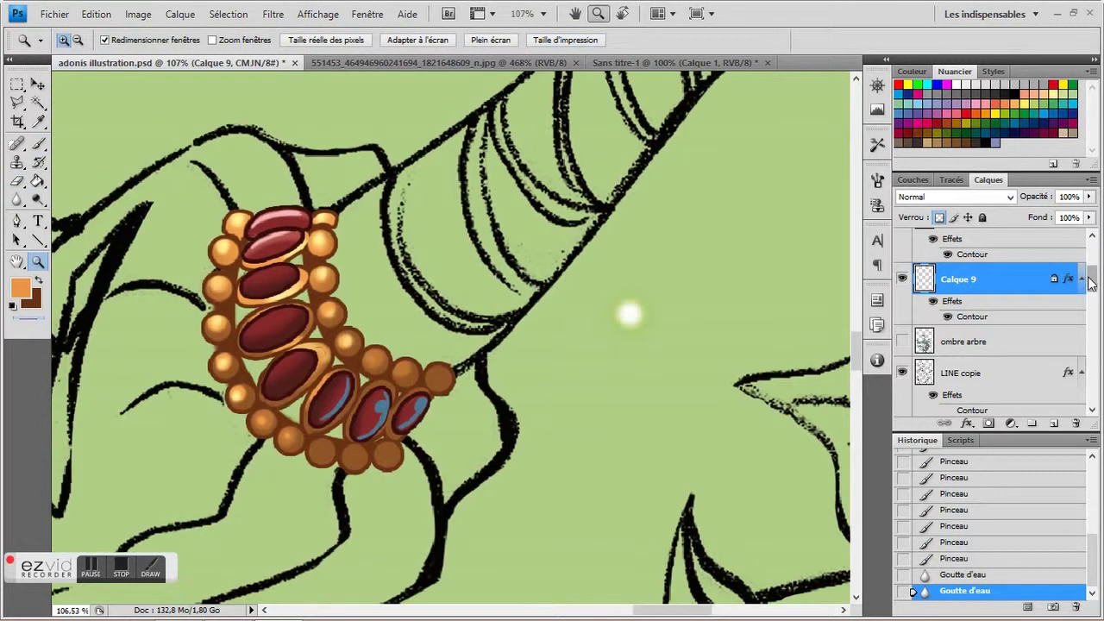
pyautogui.scroll(2, 1089, 285)
pyautogui.click(991, 283)
pyautogui.press('b')
pyautogui.click(115, 41)
pyautogui.click(183, 258)
pyautogui.moveTo(184, 259); pyautogui.dragTo(183, 258)
pyautogui.click(138, 229)
pyautogui.click(299, 200)
pyautogui.click(300, 201)
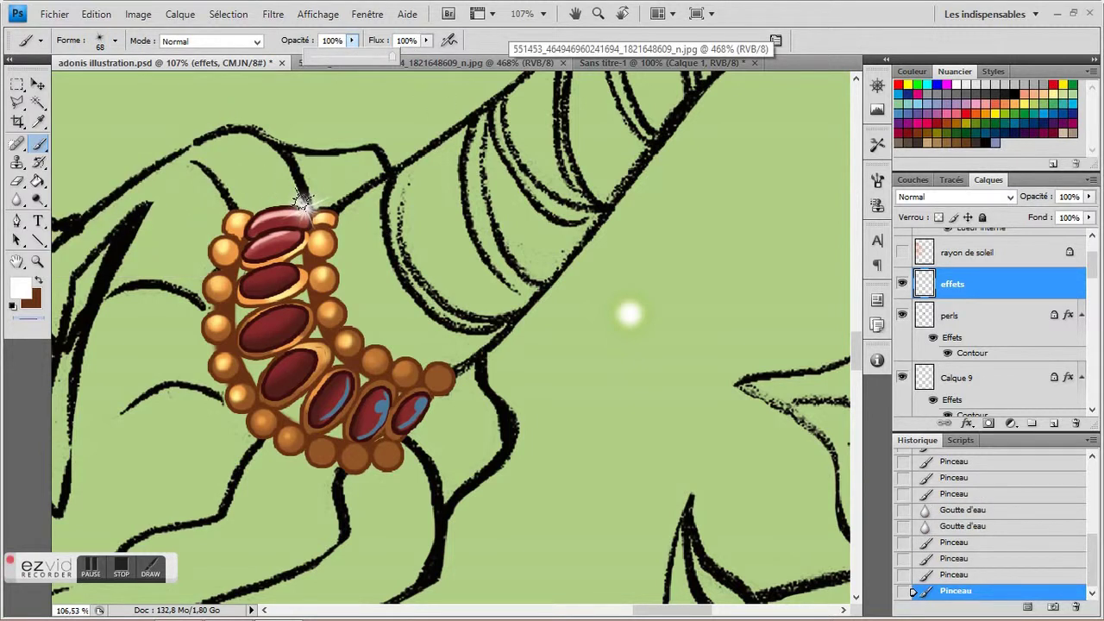
pyautogui.click(302, 204)
# Step: Stamp white sparkles on the lowered cuff's upper orange beads and largest red bead
pyautogui.press('z')
pyautogui.keyDown('alt'); pyautogui.click(301, 356); pyautogui.keyUp('alt')
pyautogui.moveTo(301, 356); pyautogui.dragTo(327, 356)
pyautogui.press('b')
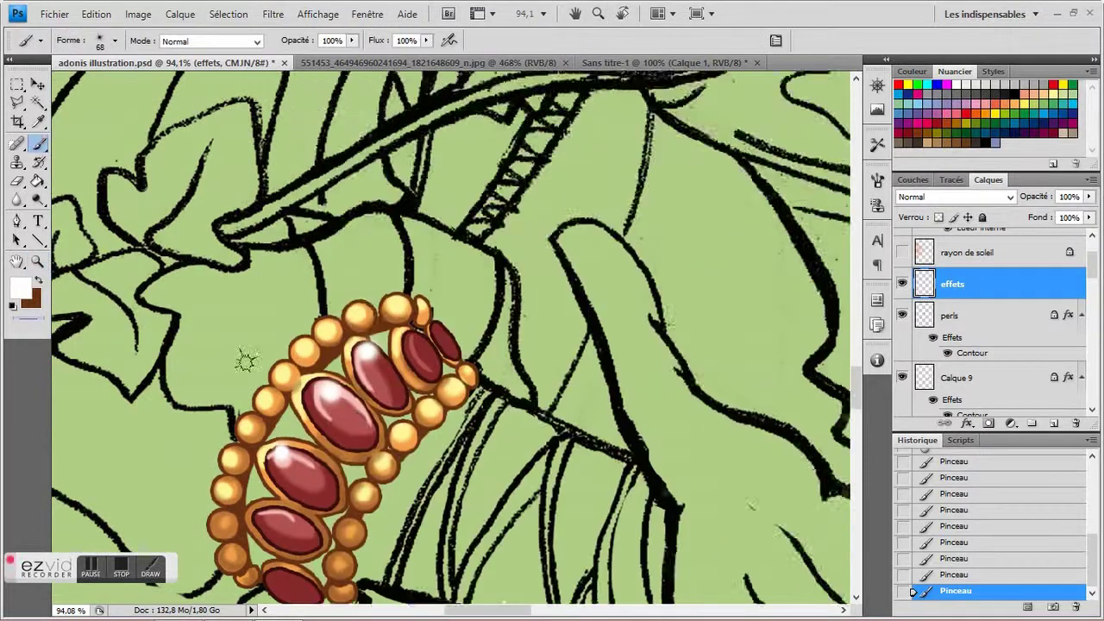
pyautogui.scroll(-3, 325, 263)
pyautogui.press('z')
pyautogui.keyDown('alt'); pyautogui.click(256, 267); pyautogui.keyUp('alt')
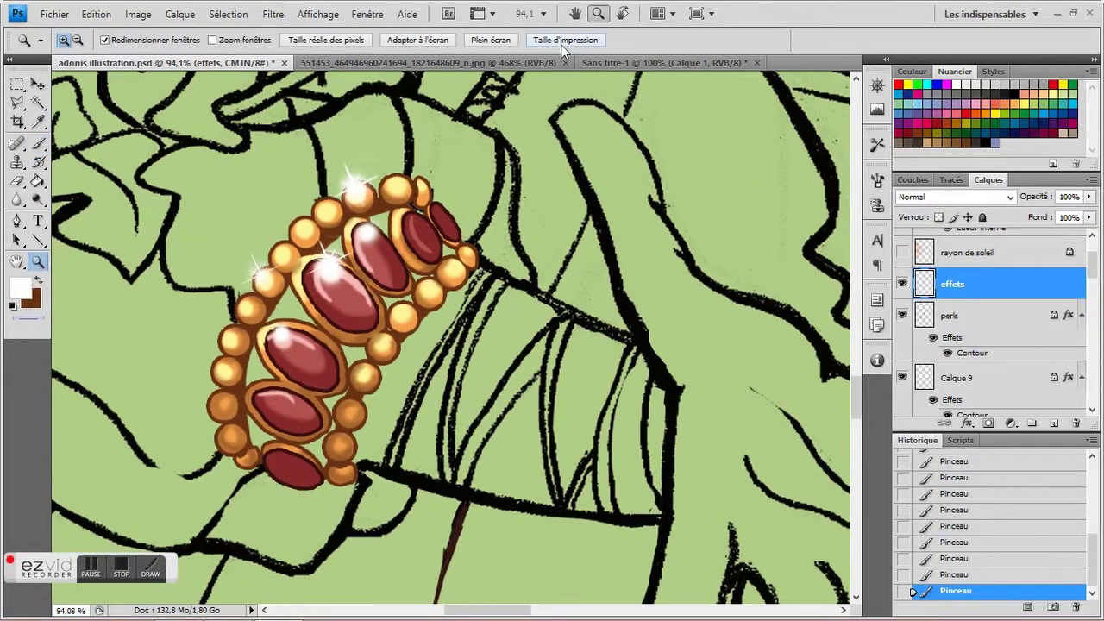
pyautogui.keyDown('alt'); pyautogui.click(256, 267); pyautogui.keyUp('alt')
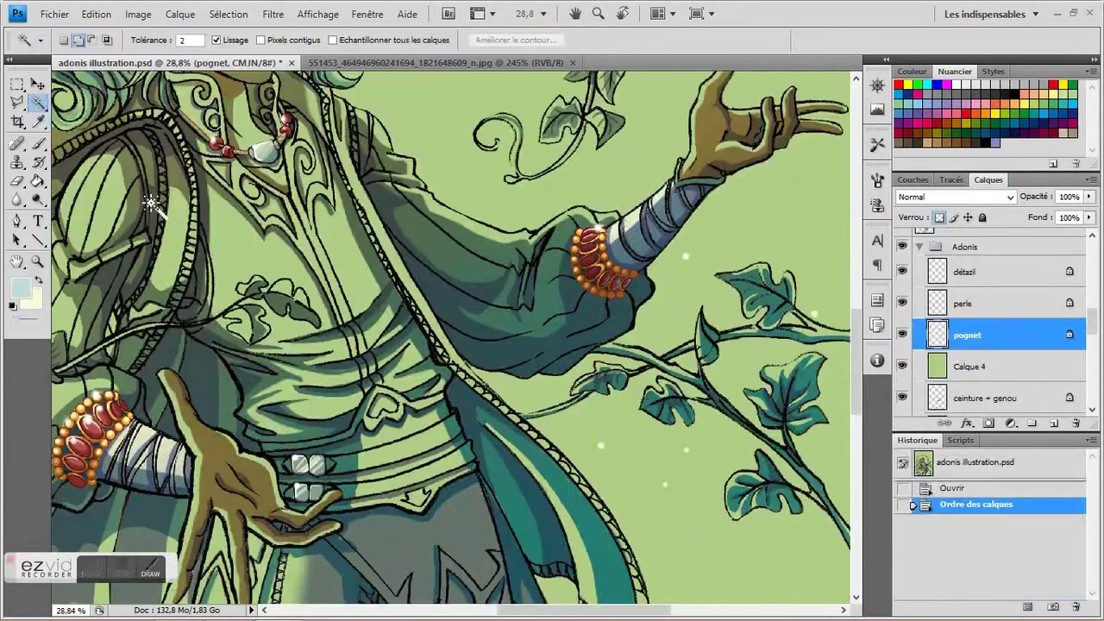
# Step: Isolate the wrist wrappings from the pognet layer with the Magic Wand and an inverted selection, and choose the soft 300 px brush
pyautogui.click(150, 203)
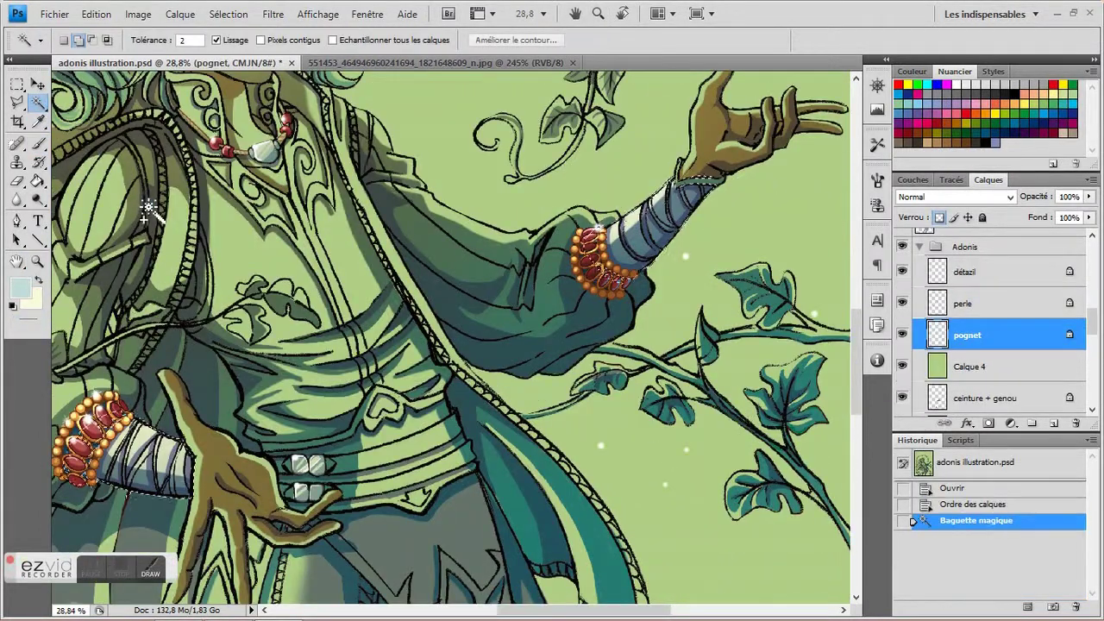
pyautogui.click(227, 13)
pyautogui.click(99, 77)
pyautogui.press('b')
pyautogui.click(115, 41)
pyautogui.moveTo(52, 82); pyautogui.dragTo(172, 82)
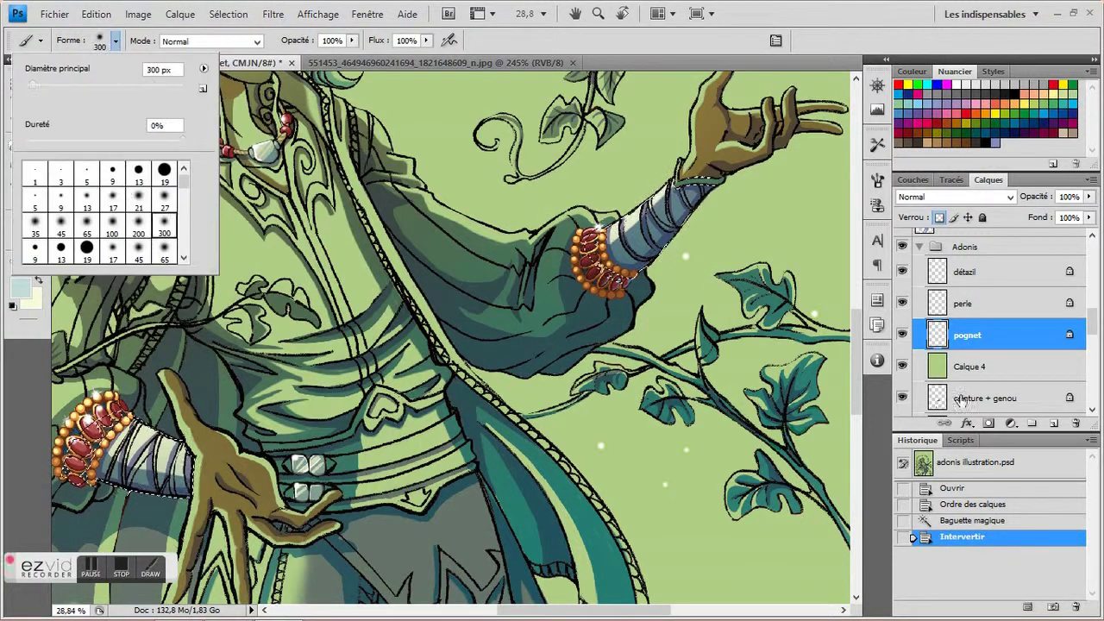
# Step: On the ombre layer, tint the shadows of both wrists' wrappings with pale teal inside the selection
pyautogui.press('Return')
pyautogui.hotkey('alt', ']')
pyautogui.hotkey('alt', ']')
pyautogui.hotkey('alt', ']')
pyautogui.hotkey('alt', ']')
pyautogui.click(263, 399)
pyautogui.click(112, 453)
pyautogui.hotkey('alt', ']')
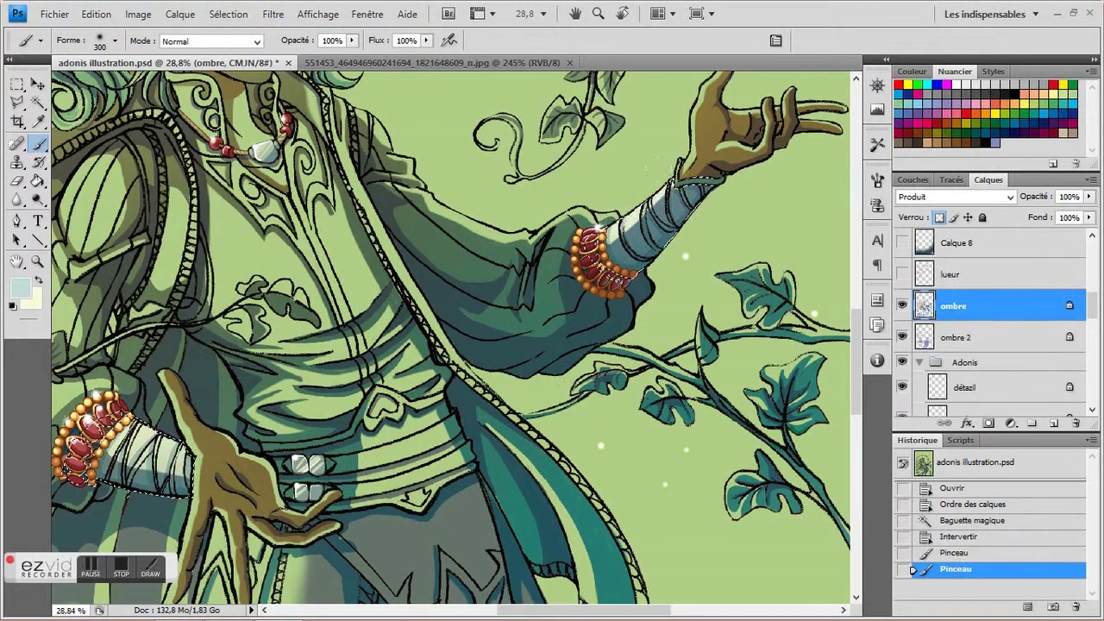
pyautogui.click(656, 226)
pyautogui.click(157, 479)
pyautogui.click(157, 479)
# Step: Deselect, sample a dark teal, and recolor the raised wrist's wrapping lines on the LINE copie layer with a soft 100 px brush
pyautogui.press('z')
pyautogui.click(564, 172)
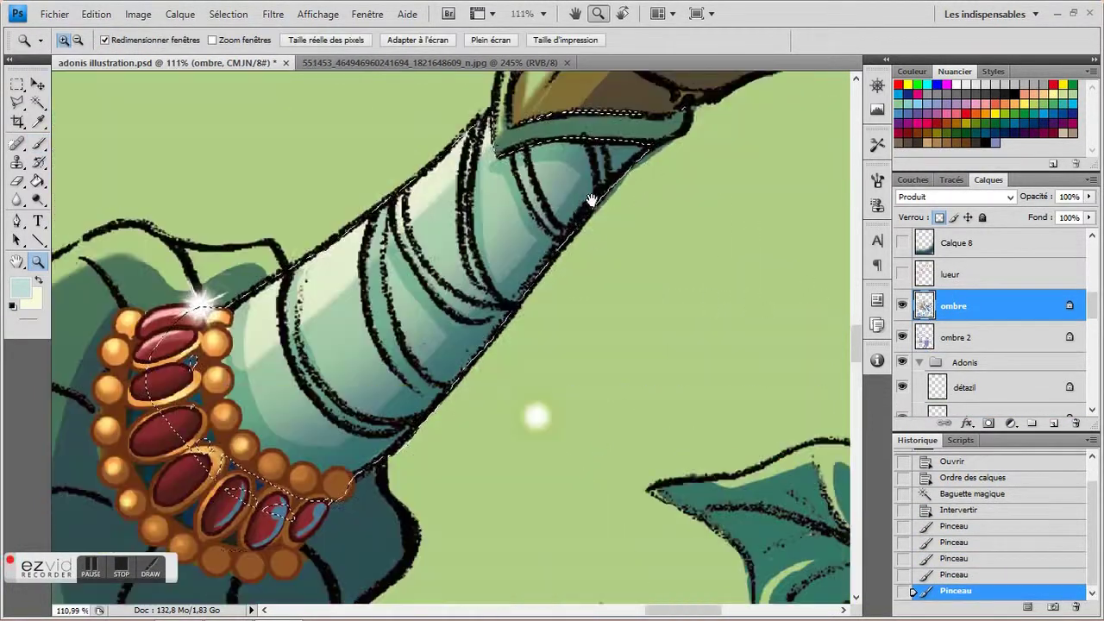
pyautogui.press('m')
pyautogui.hotkey('ctrl', 'd')
pyautogui.press('i')
pyautogui.press('b')
pyautogui.click(100, 38)
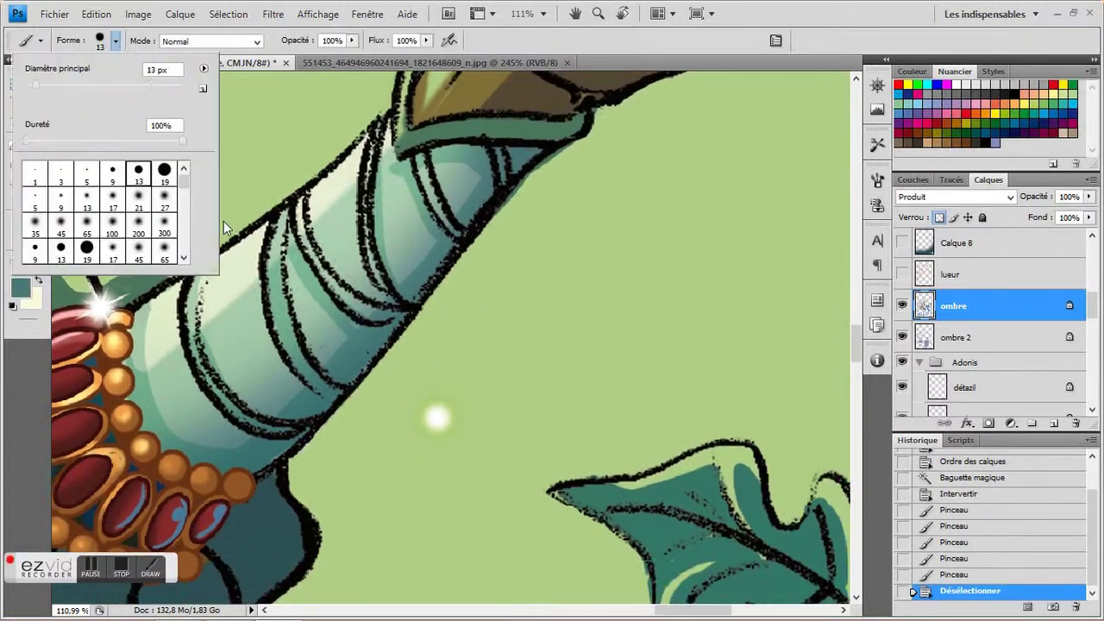
pyautogui.scroll(5, 1027, 248)
pyautogui.scroll(-5, 1026, 248)
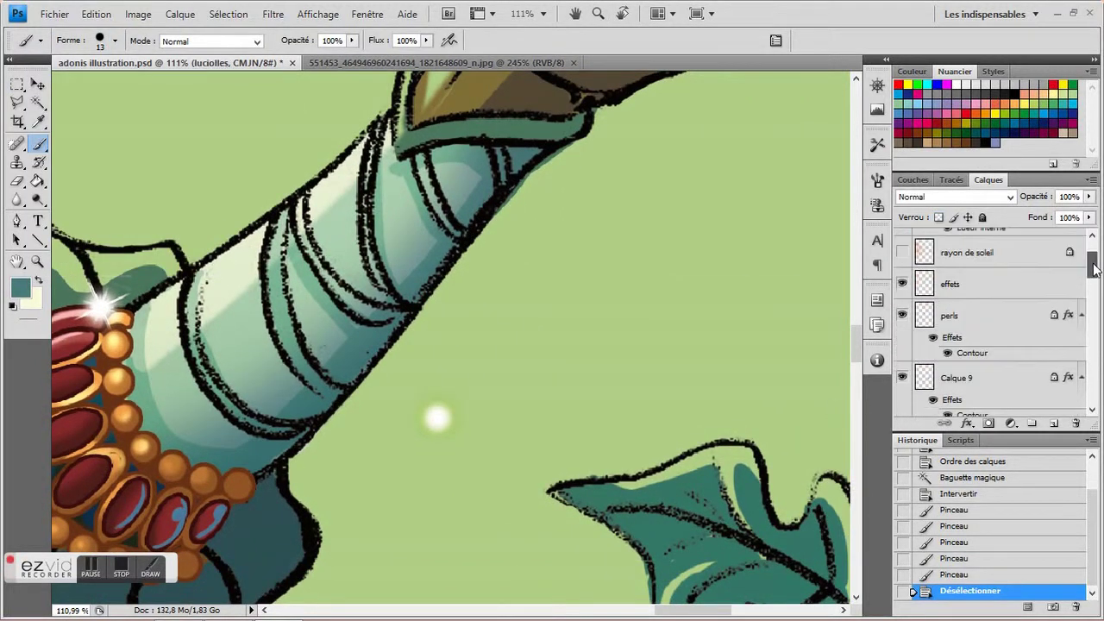
pyautogui.click(966, 262)
pyautogui.moveTo(220, 311); pyautogui.dragTo(389, 129)
pyautogui.click(100, 39)
pyautogui.press('Return')
pyautogui.moveTo(285, 207); pyautogui.dragTo(215, 397)
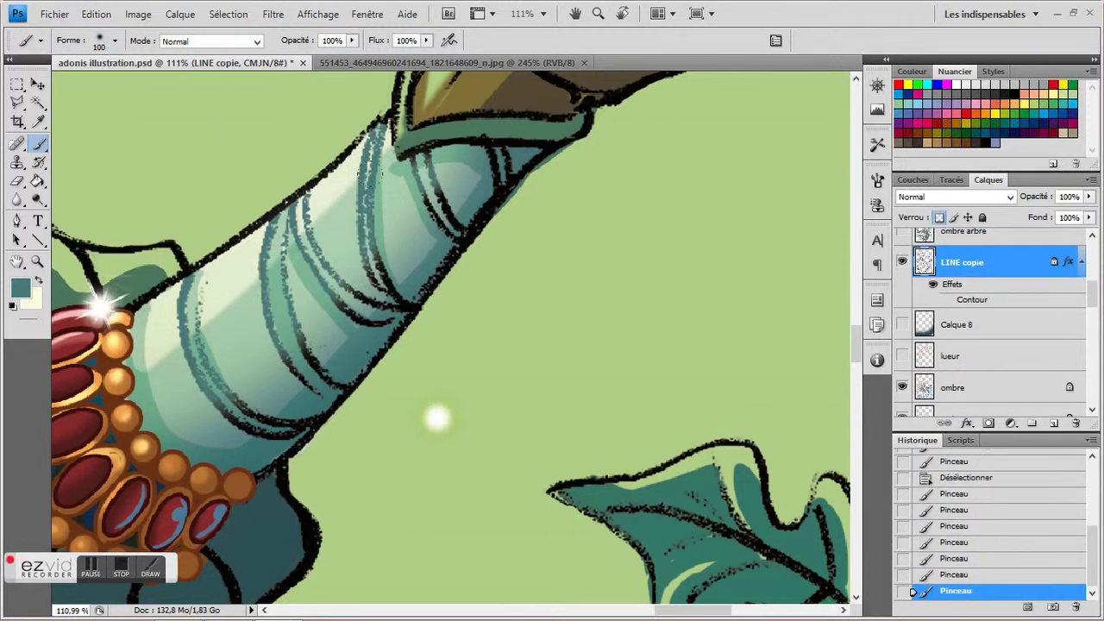
pyautogui.moveTo(747, 259); pyautogui.dragTo(709, 261)
# Step: Thin and clean the raised wrist's wrapping lines with the 9 px Eraser
pyautogui.click(19, 182)
pyautogui.moveTo(236, 307); pyautogui.dragTo(250, 321)
pyautogui.moveTo(168, 324); pyautogui.dragTo(148, 386)
pyautogui.moveTo(264, 274); pyautogui.dragTo(246, 280)
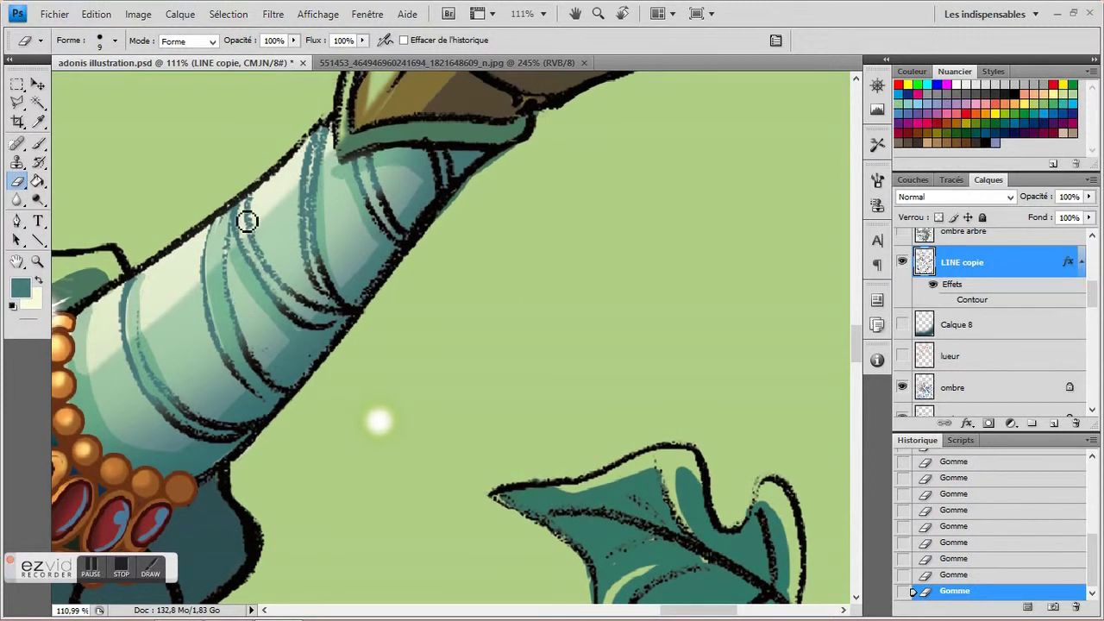
pyautogui.scroll(2, 269, 255)
pyautogui.scroll(-2, 278, 338)
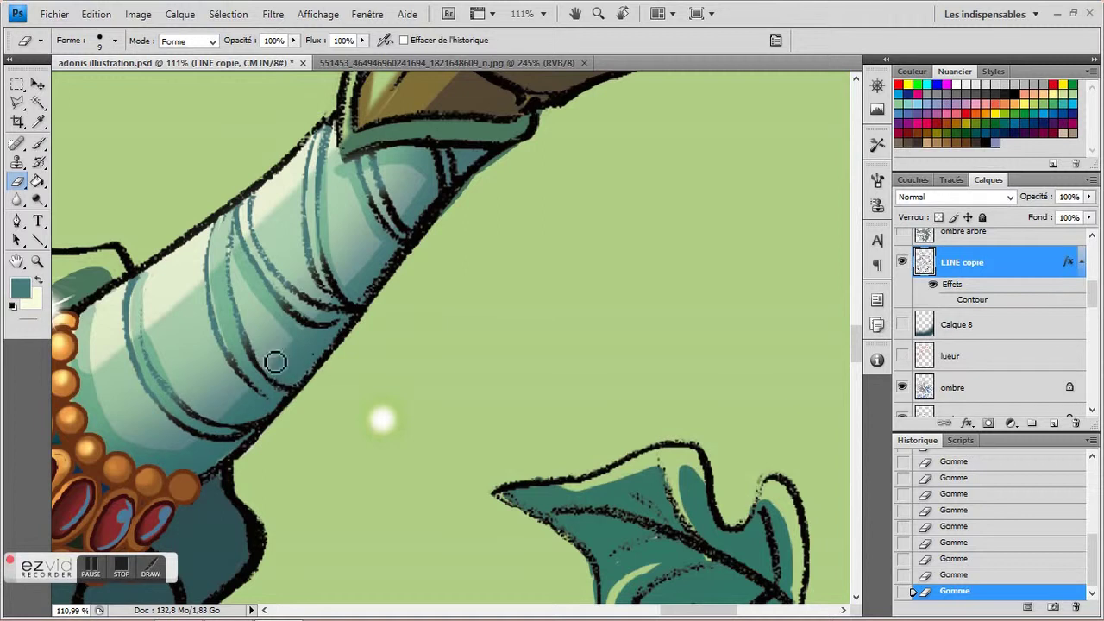
pyautogui.scroll(1, 392, 183)
# Step: On the effets layer, paint thin cream highlights along the raised wrist's wrapping folds and upper edge with a 5 px brush
pyautogui.press('x')
pyautogui.hscroll(-1, 76, 172)
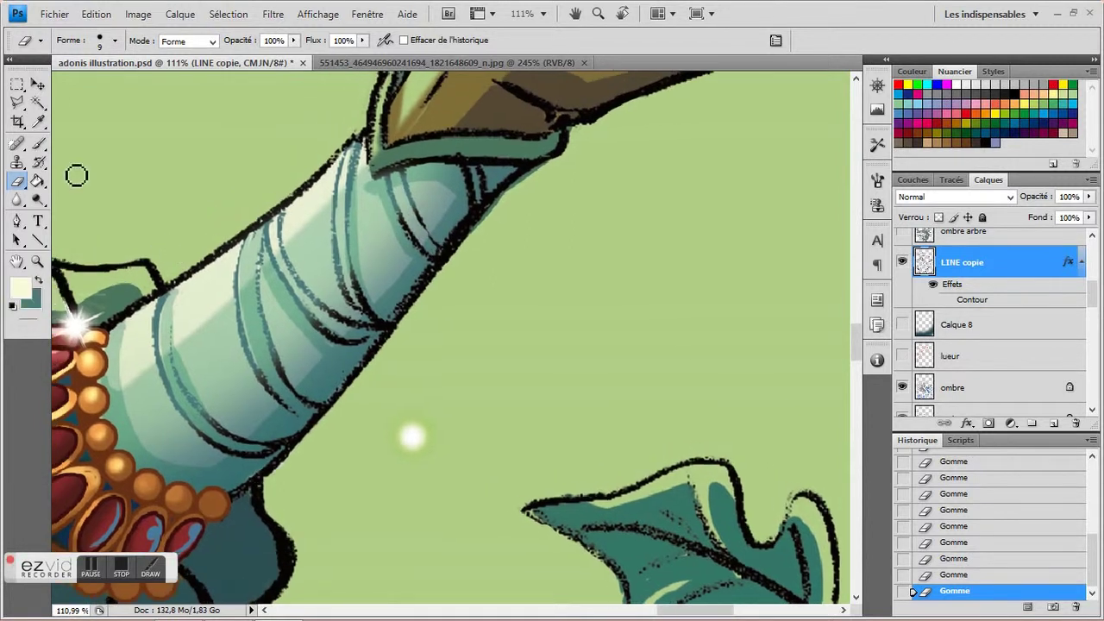
pyautogui.press('b')
pyautogui.click(115, 40)
pyautogui.moveTo(1094, 298); pyautogui.dragTo(1093, 257)
pyautogui.click(974, 272)
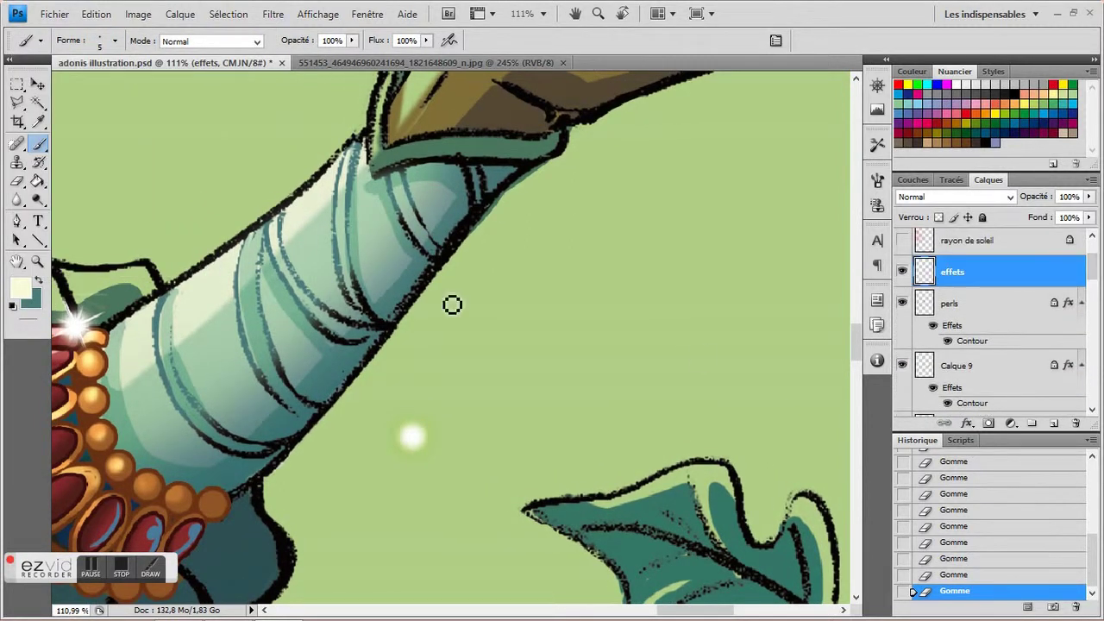
pyautogui.moveTo(250, 307); pyautogui.dragTo(243, 336)
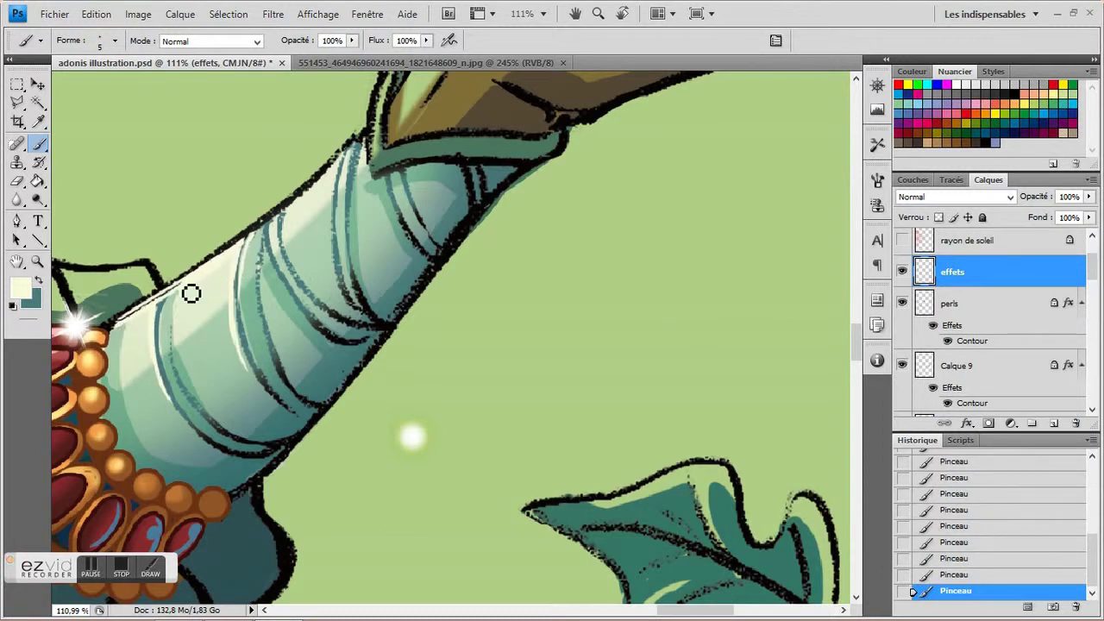
pyautogui.scroll(2, 191, 293)
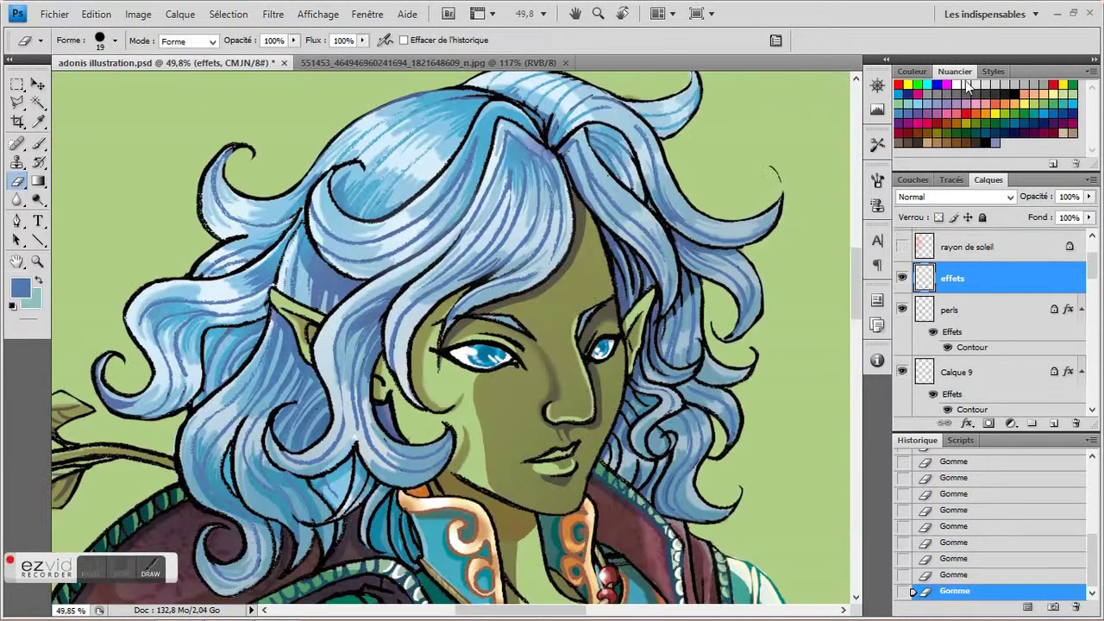
# Step: Paint fine white highlight strands through the hair on the effets layer with a hard 9 px brush, and clean up with the Eraser
pyautogui.click(114, 40)
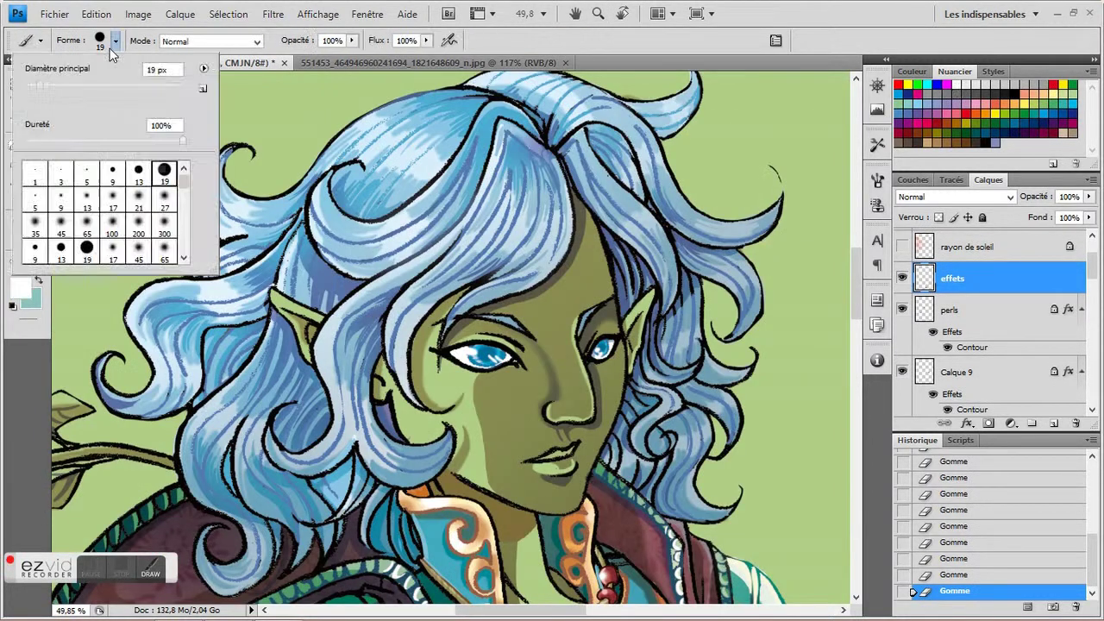
pyautogui.doubleClick(112, 173)
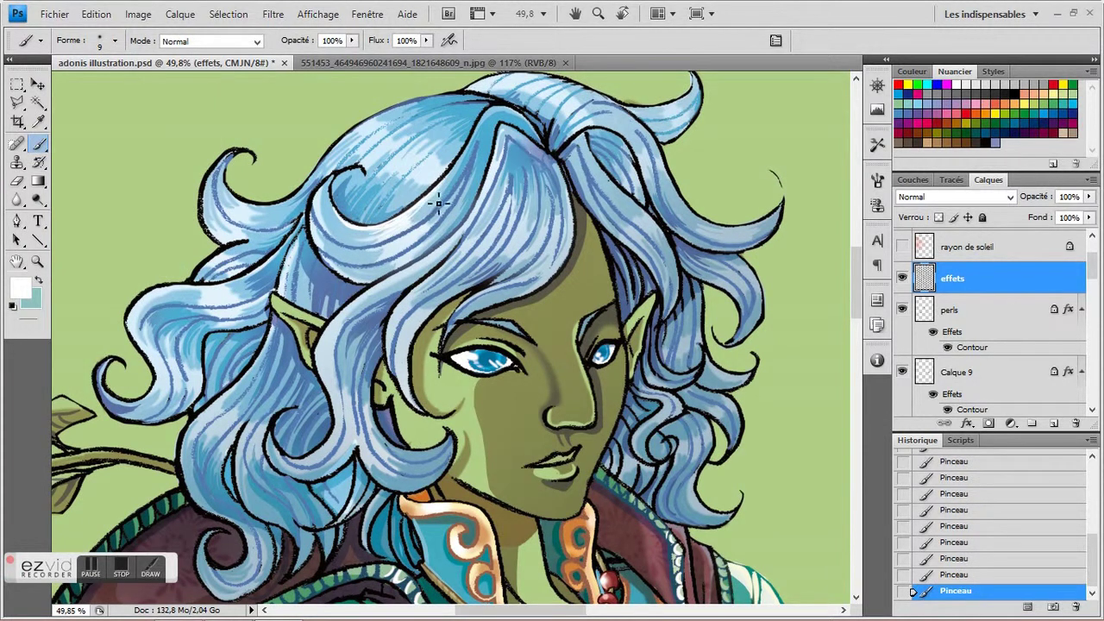
pyautogui.moveTo(496, 175); pyautogui.dragTo(486, 179)
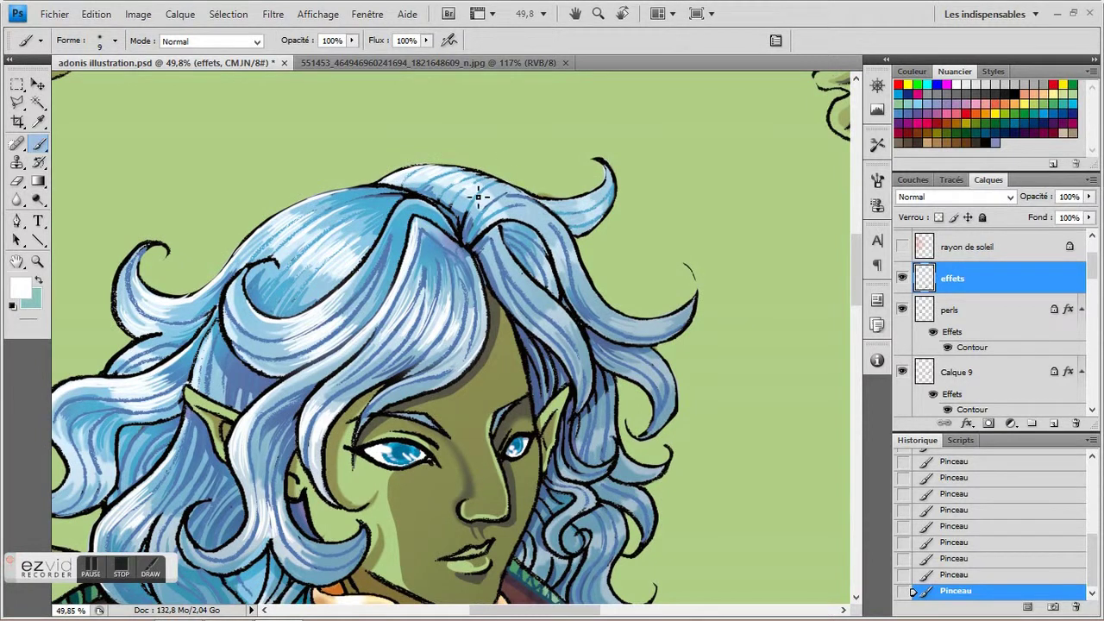
pyautogui.press('e')
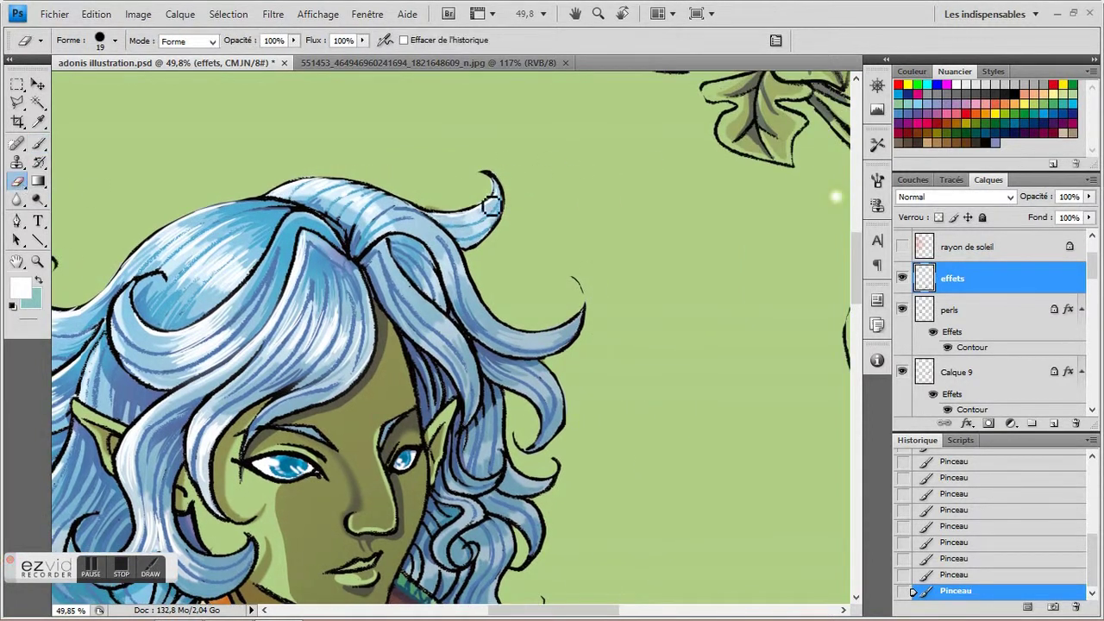
pyautogui.press('b')
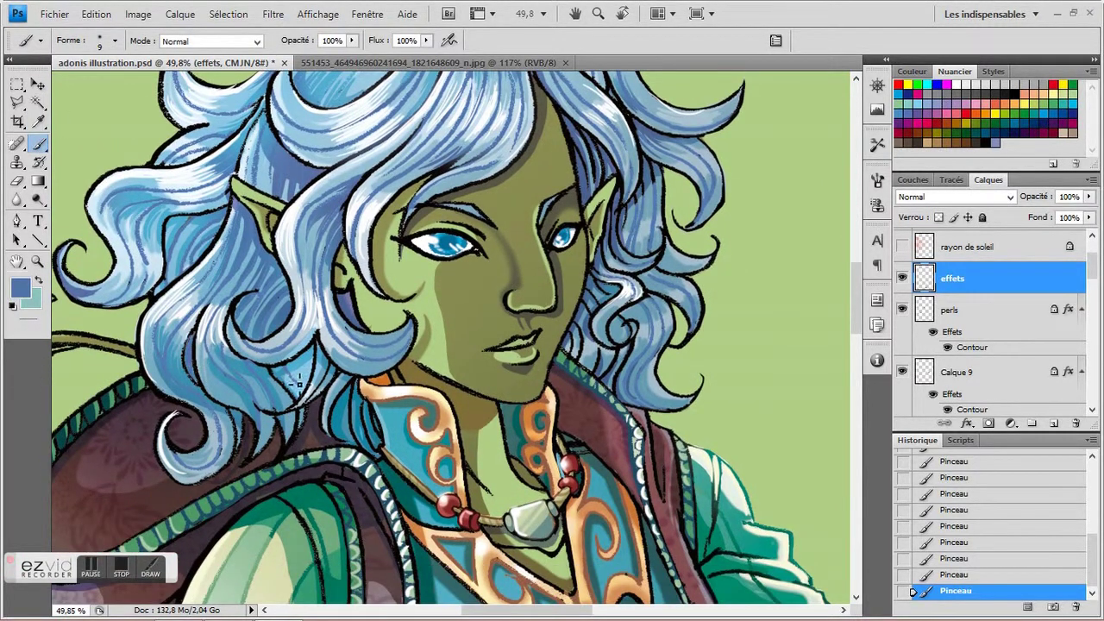
# Step: On the LINE copie layer, recolor the outlines of the hair's outer curls with blue sampled from the hair
pyautogui.press('z')
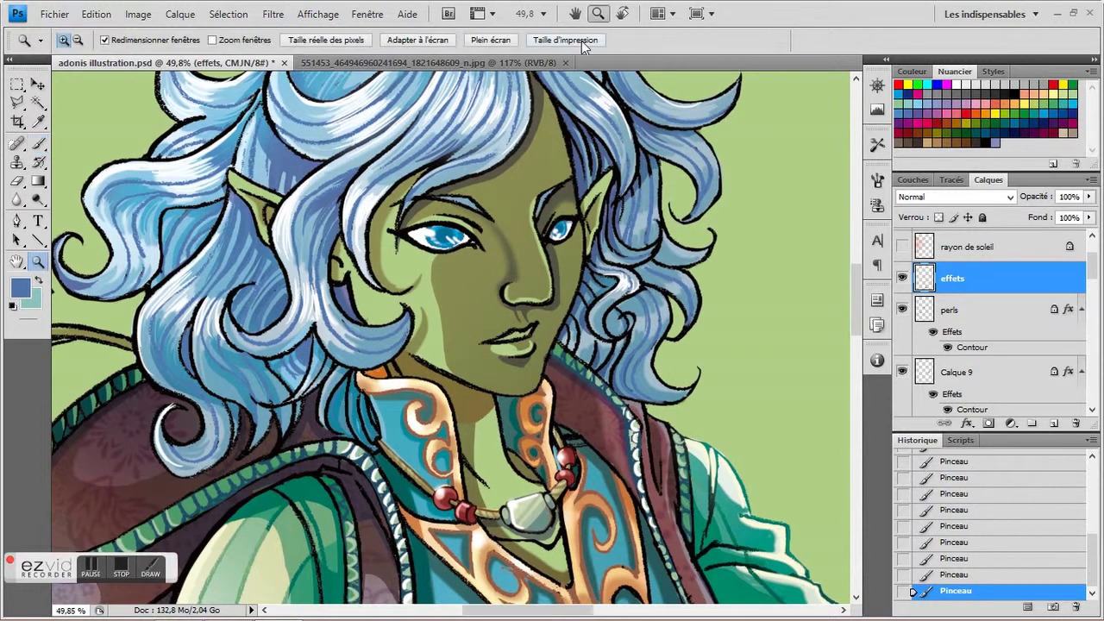
pyautogui.keyDown('alt'); pyautogui.click(339, 334); pyautogui.keyUp('alt')
pyautogui.scroll(-3, 991, 371)
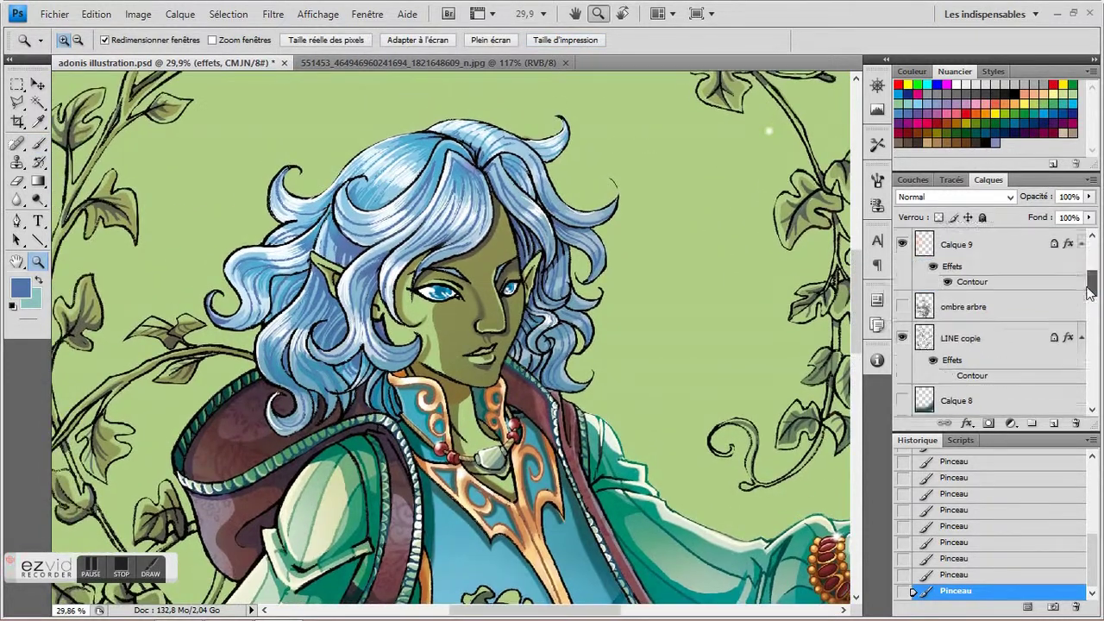
pyautogui.click(965, 263)
pyautogui.press('i')
pyautogui.press('b')
pyautogui.rightClick(155, 155)
pyautogui.press('Escape')
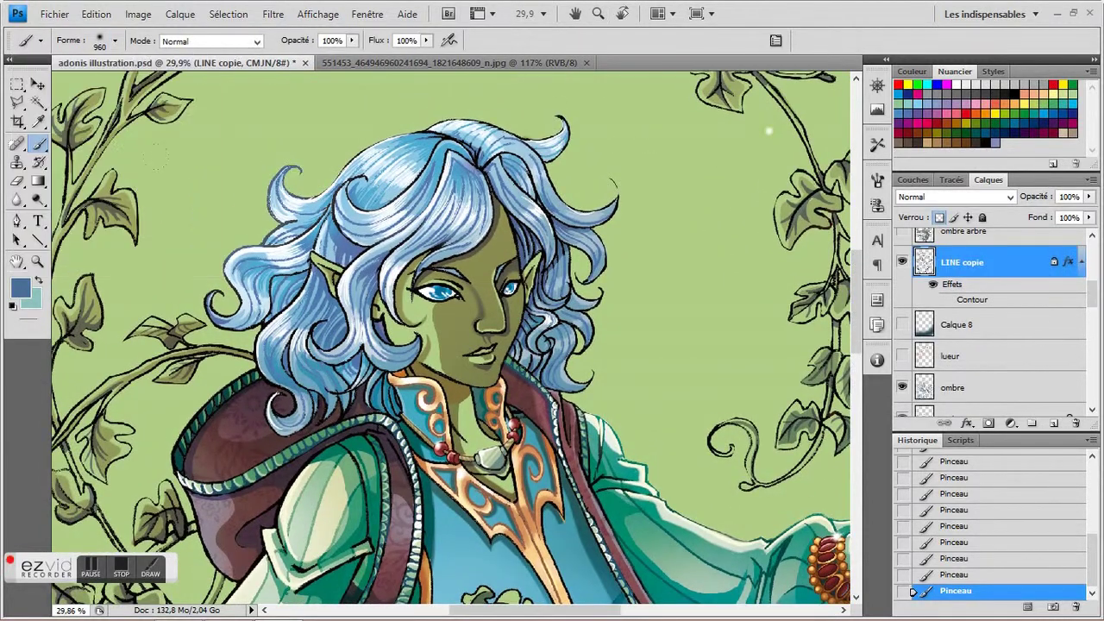
pyautogui.click(117, 45)
pyautogui.doubleClick(129, 103)
# Step: On the effets layer, paint soft pale blue highlights on the curls beside the face with a 21 px brush
pyautogui.press('z')
pyautogui.click(768, 131)
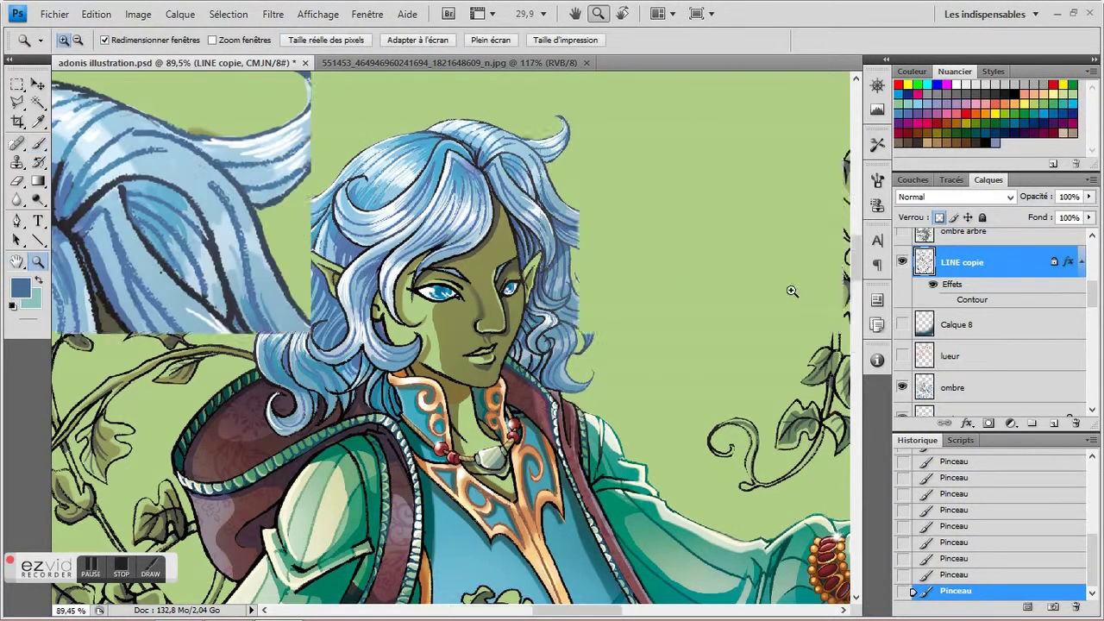
pyautogui.scroll(3, 966, 301)
pyautogui.click(952, 283)
pyautogui.press('i')
pyautogui.click(154, 204)
pyautogui.press('b')
pyautogui.keyDown('alt'); pyautogui.click(198, 155); pyautogui.keyUp('alt')
pyautogui.moveTo(207, 258)
pyautogui.mouseDown()
pyautogui.moveTo(215, 216)
pyautogui.moveTo(250, 313)
pyautogui.moveTo(389, 357)
pyautogui.moveTo(350, 259)
pyautogui.mouseUp()
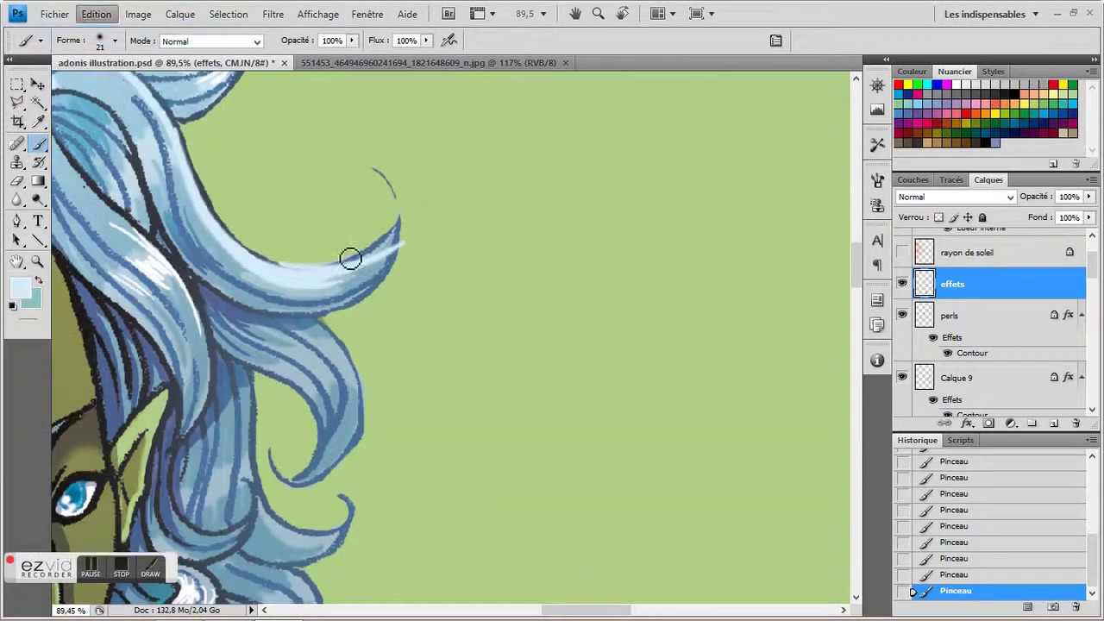
pyautogui.moveTo(316, 333); pyautogui.dragTo(305, 266)
pyautogui.moveTo(340, 339); pyautogui.dragTo(235, 195)
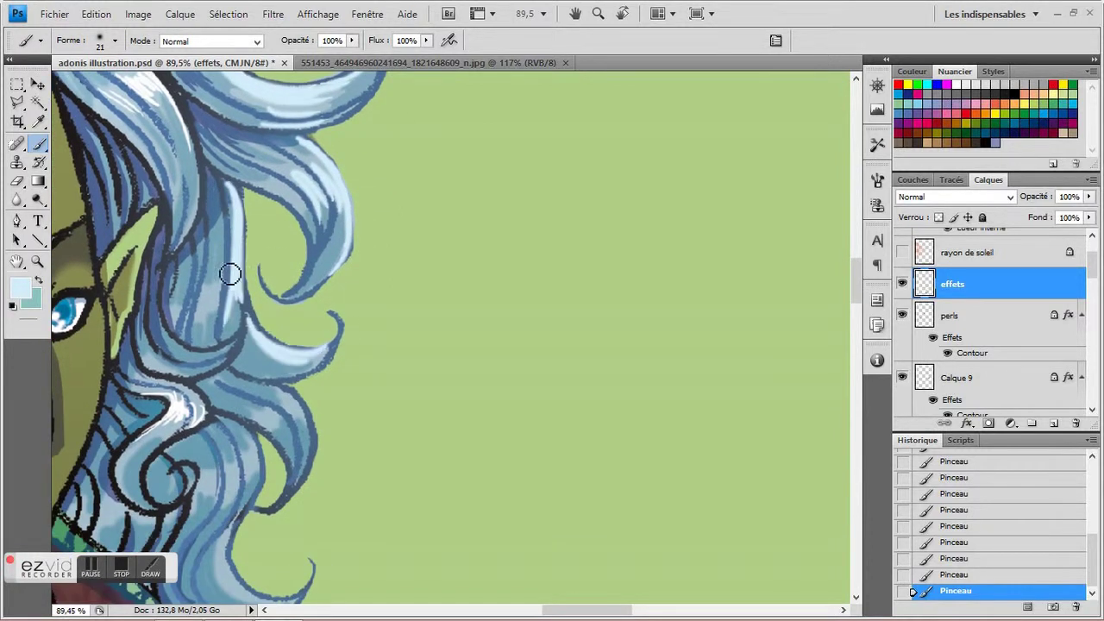
pyautogui.moveTo(230, 273); pyautogui.dragTo(168, 221)
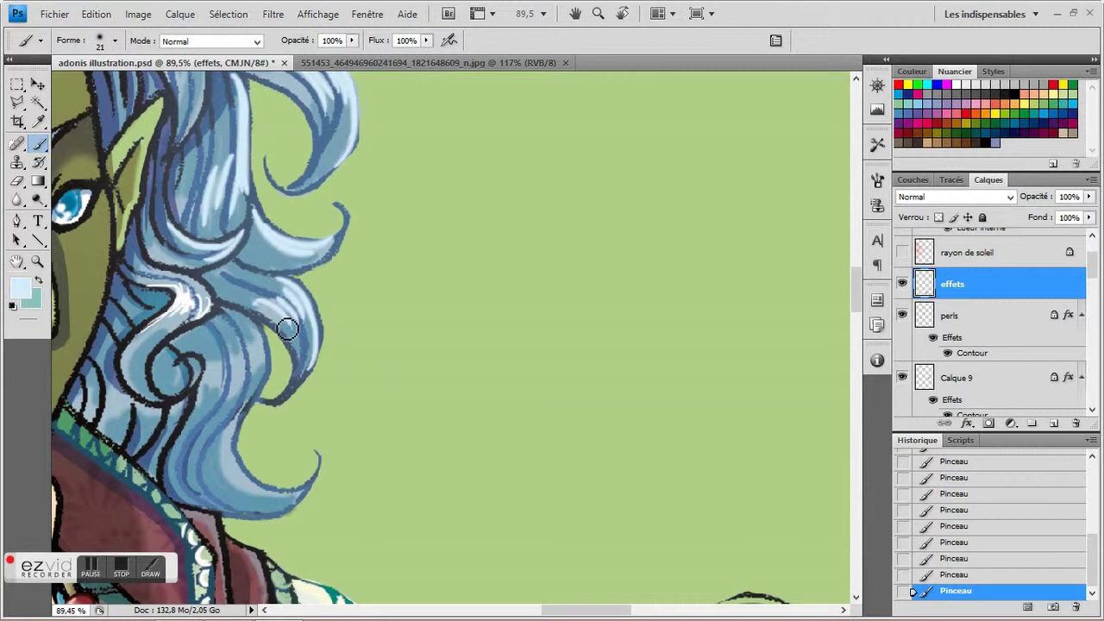
pyautogui.moveTo(287, 328); pyautogui.dragTo(264, 261)
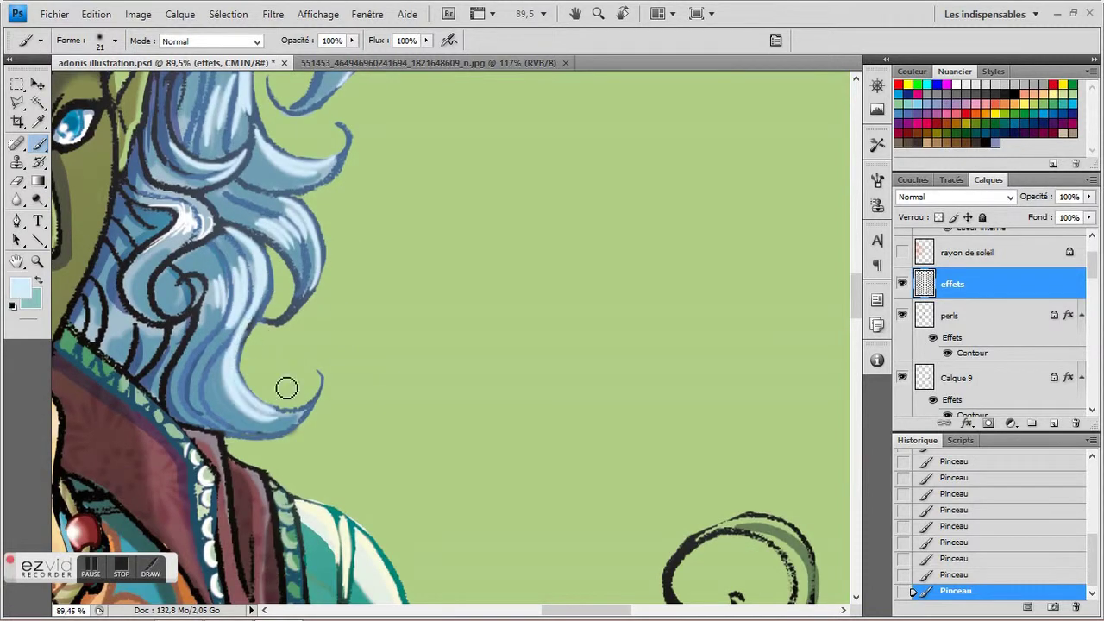
# Step: Switch to adonis.psd and sample the skin tone from the character's head study
pyautogui.press('z')
pyautogui.keyDown('alt'); pyautogui.click(250, 250); pyautogui.keyUp('alt')
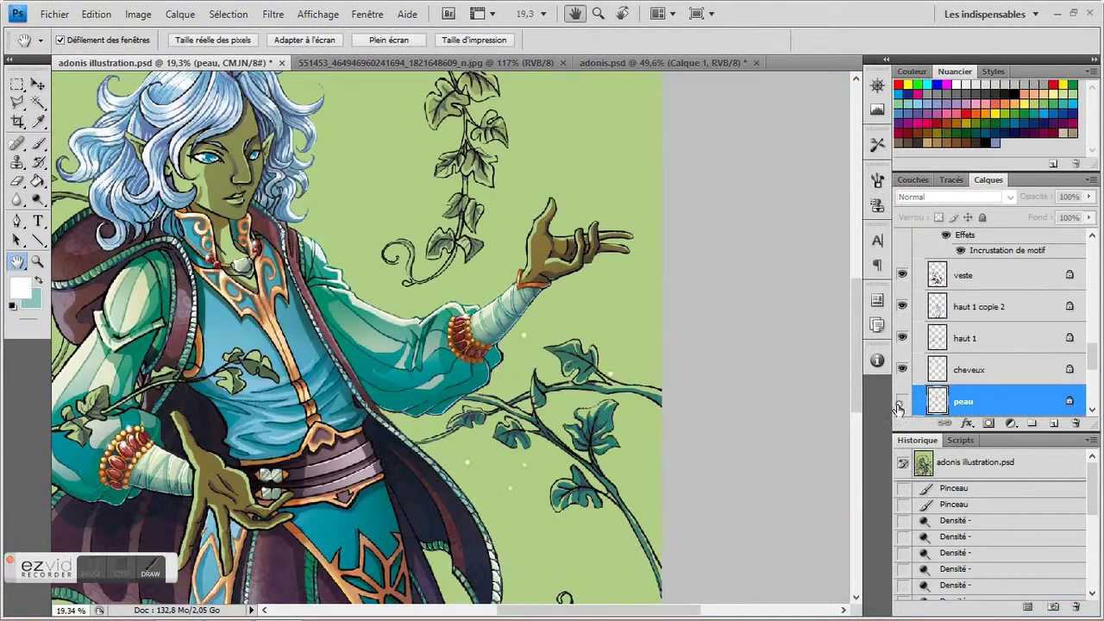
pyautogui.click(608, 63)
pyautogui.press('i')
pyautogui.scroll(-3, 250, 317)
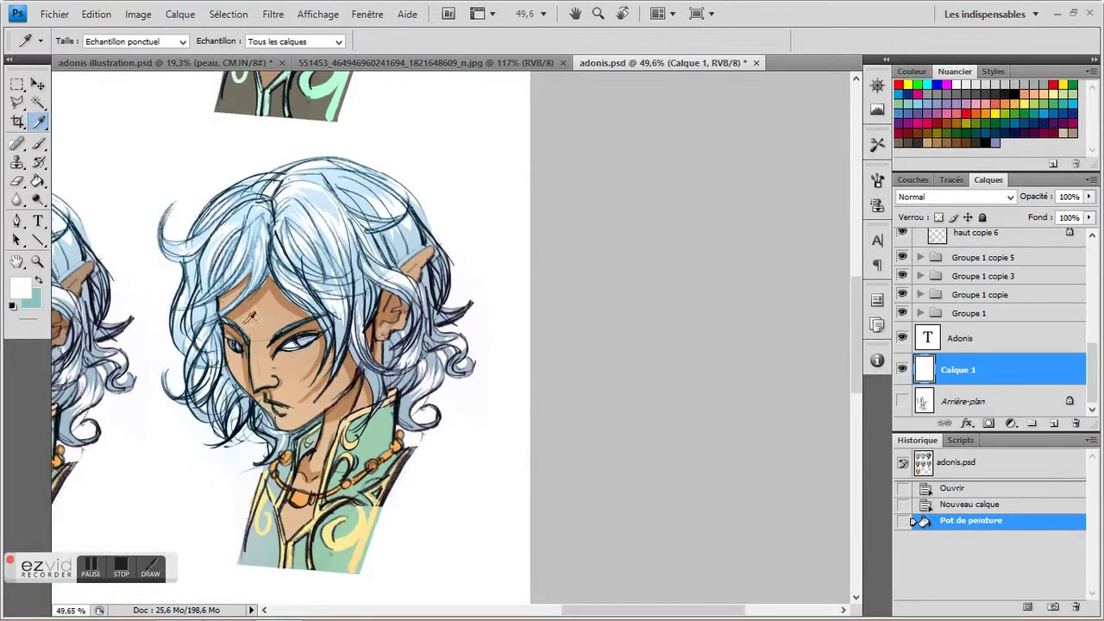
pyautogui.click(306, 492)
# Step: Return to adonis illustration.psd and apply a linear gradient of the sampled skin tones to the peau layer
pyautogui.hotkey('ctrl', 'Tab')
pyautogui.click(38, 181)
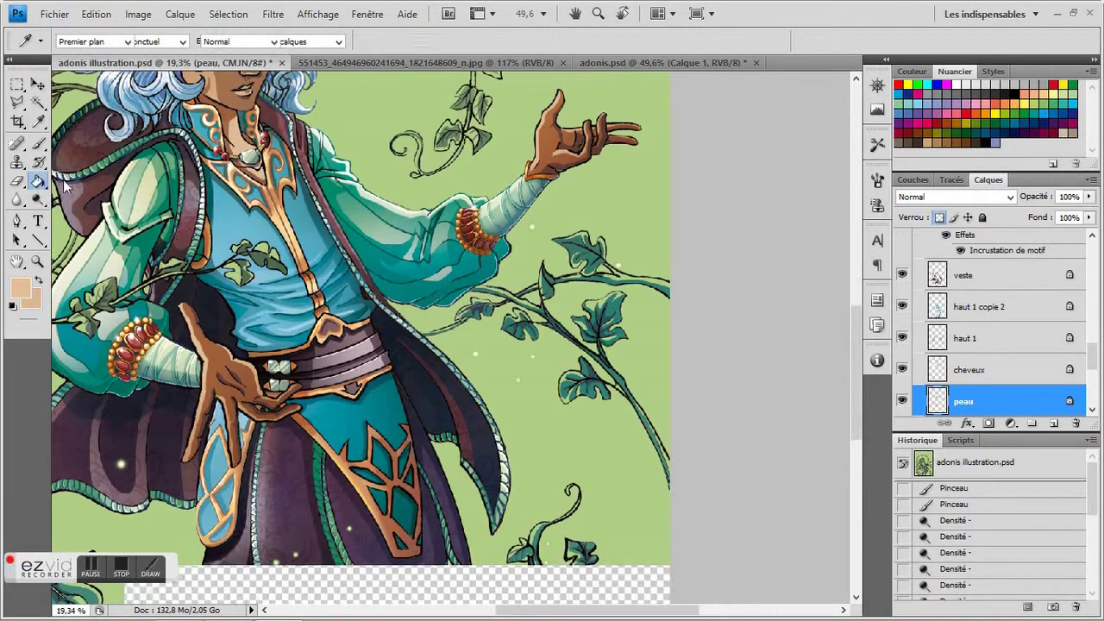
pyautogui.rightClick(38, 181)
pyautogui.click(98, 175)
pyautogui.scroll(3, 231, 138)
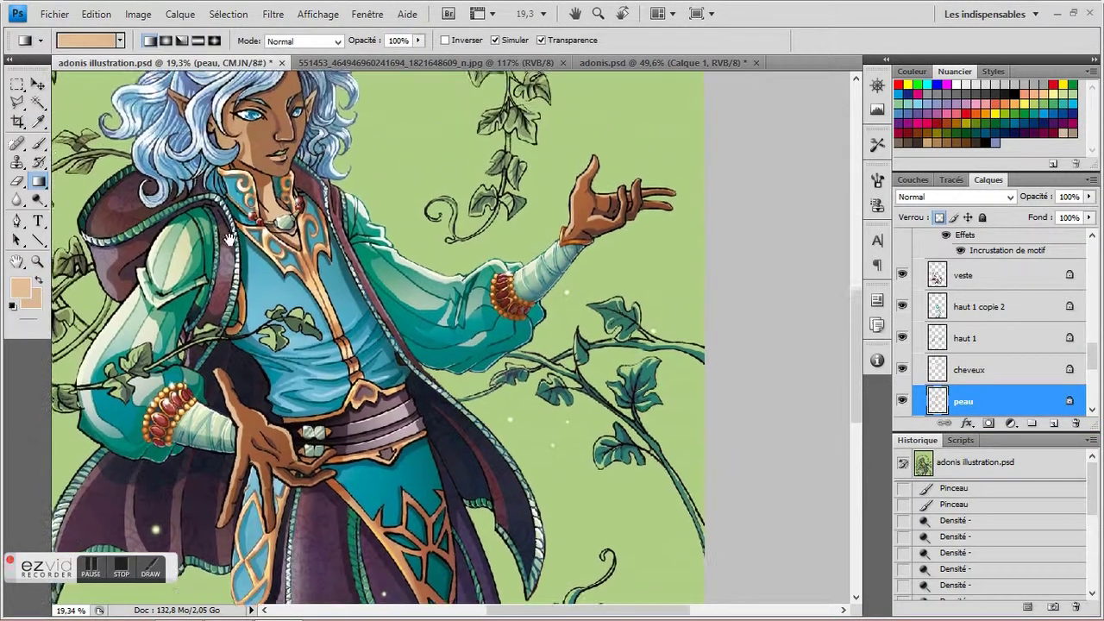
pyautogui.moveTo(231, 137); pyautogui.dragTo(258, 173)
# Step: Select the skin areas of the peau layer with the Magic Wand and an inverted selection, and set up a large soft brush
pyautogui.press('w')
pyautogui.click(86, 121)
pyautogui.click(229, 13)
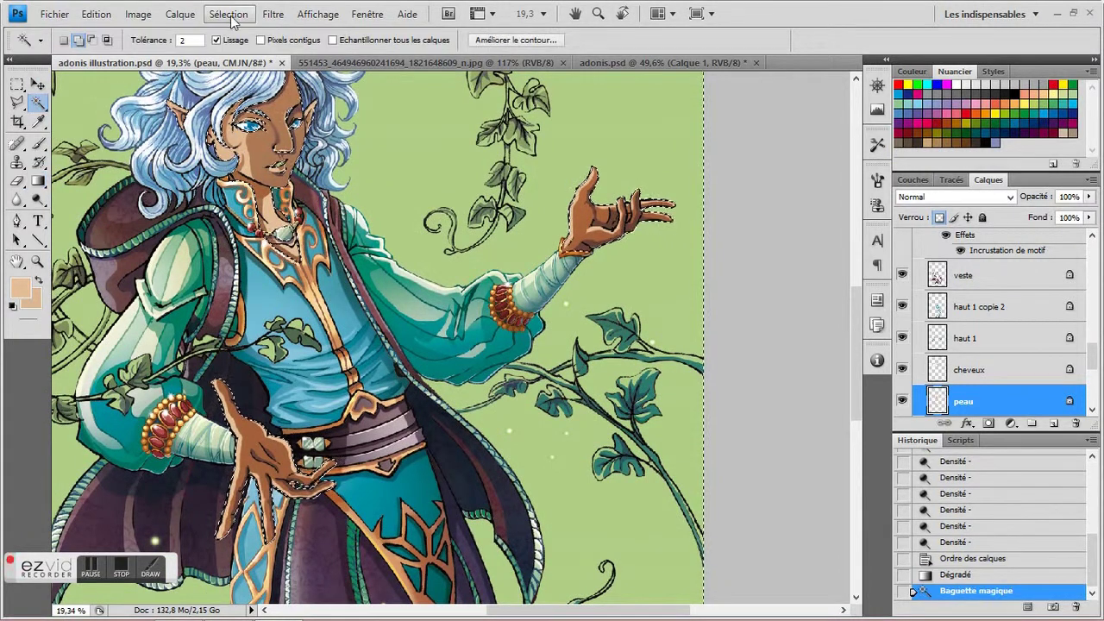
pyautogui.click(250, 83)
pyautogui.press('b')
pyautogui.click(115, 41)
# Step: On the ombre layer, warm the skin shadows of the face and hands with tan using an 862 px brush
pyautogui.click(957, 268)
pyautogui.click(246, 115)
pyautogui.click(245, 115)
pyautogui.scroll(1, 379, 336)
pyautogui.click(952, 237)
pyautogui.click(285, 164)
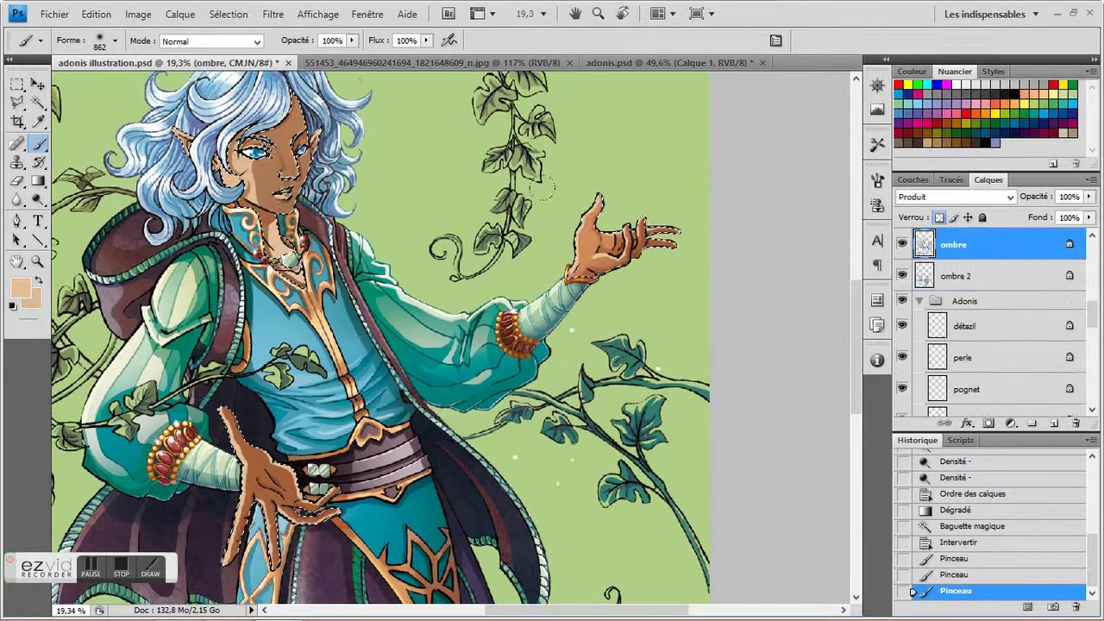
pyautogui.click(276, 164)
pyautogui.click(298, 155)
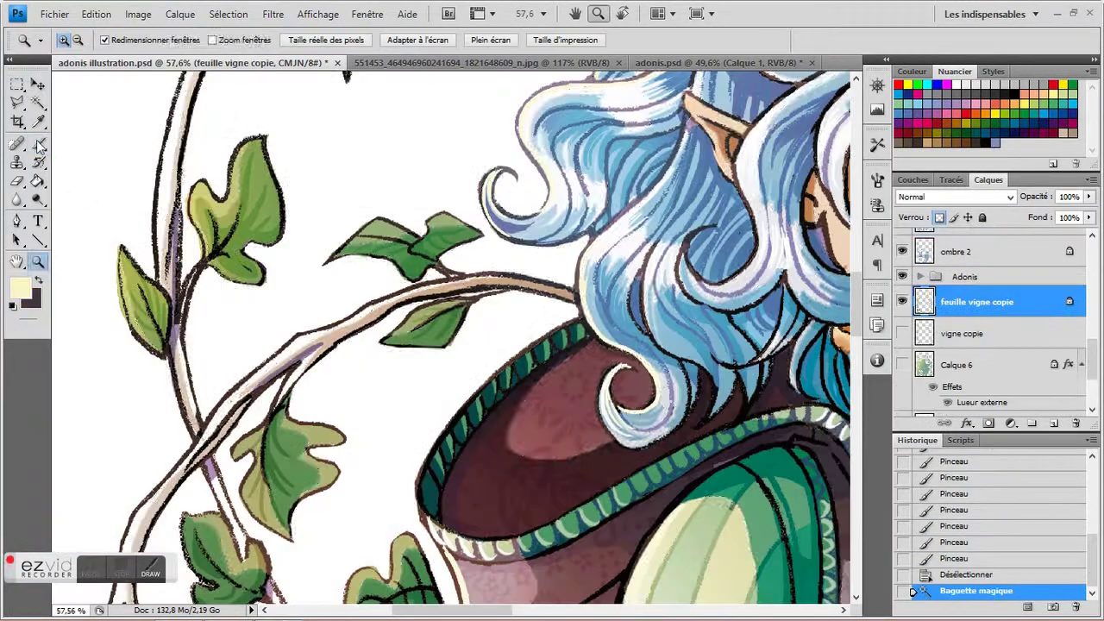
# Step: On the feuille vigne copie layer, brush soft pale-yellow light onto the selected parts of the vine leaves with a 300 px brush, and deselect
pyautogui.press('b')
pyautogui.click(115, 40)
pyautogui.press('Return')
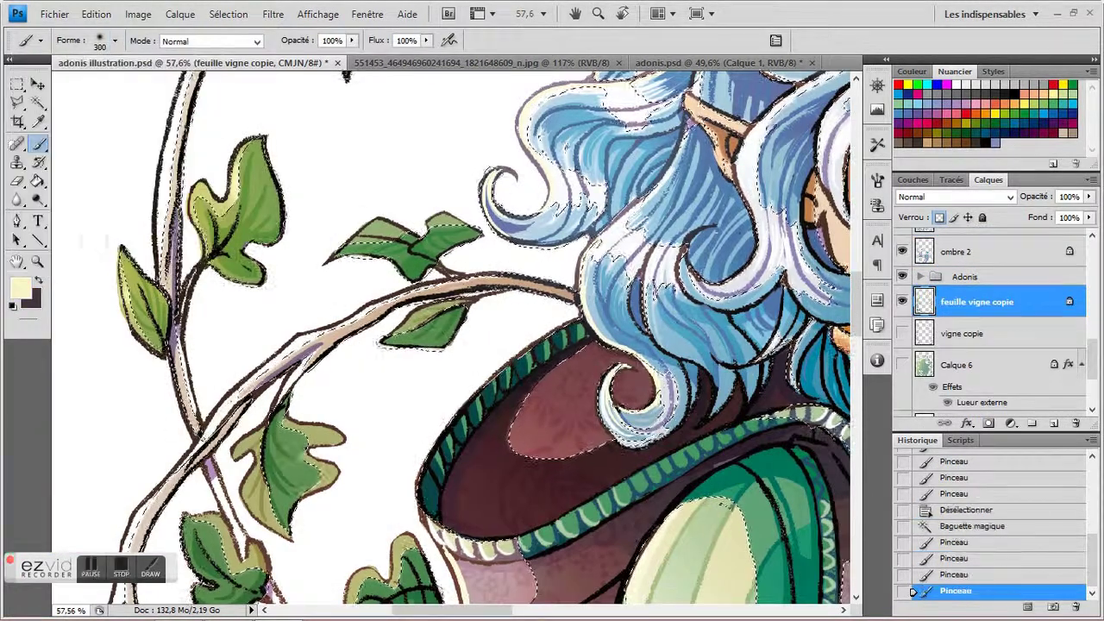
pyautogui.scroll(10, 321, 259)
pyautogui.hscroll(10, 320, 332)
pyautogui.hscroll(5, 365, 315)
pyautogui.scroll(-5, 411, 323)
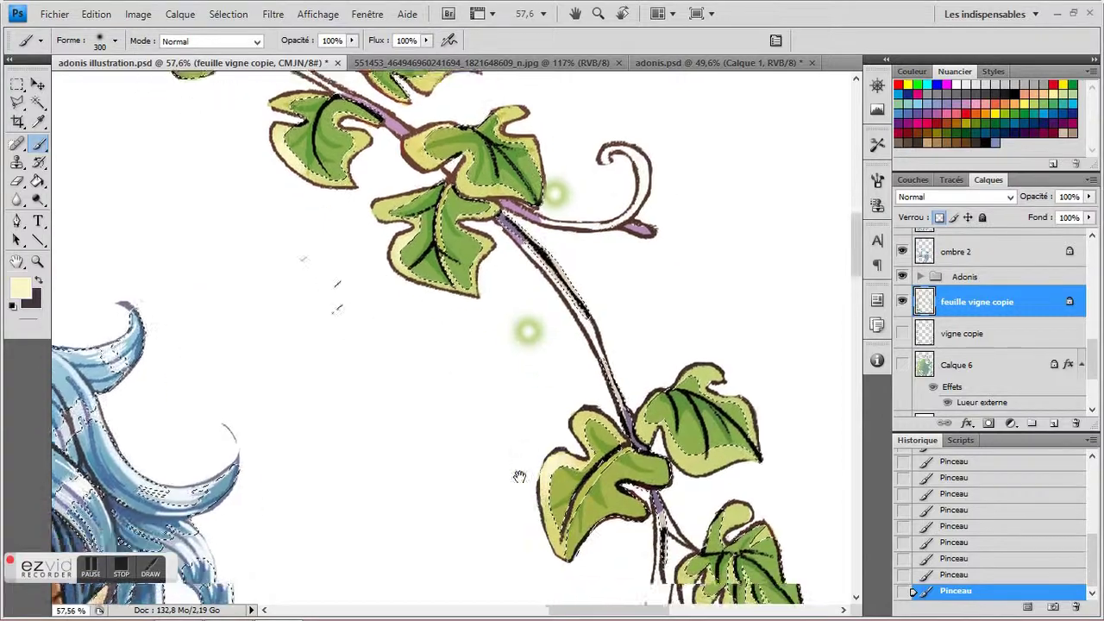
pyautogui.scroll(-10, 520, 477)
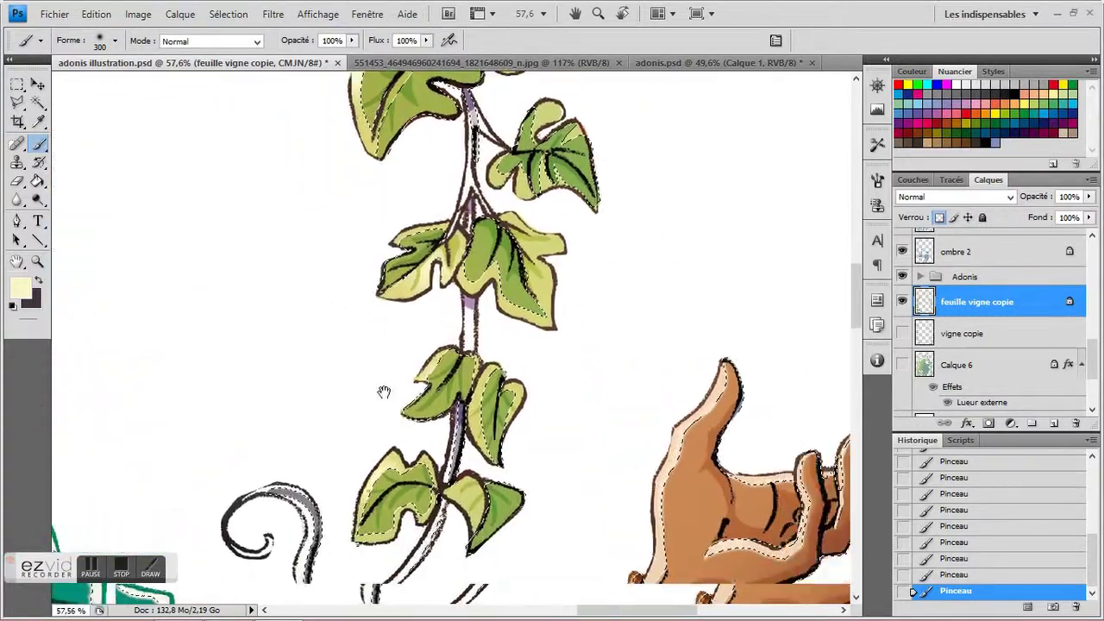
pyautogui.hscroll(3, 384, 392)
pyautogui.scroll(-15, 185, 328)
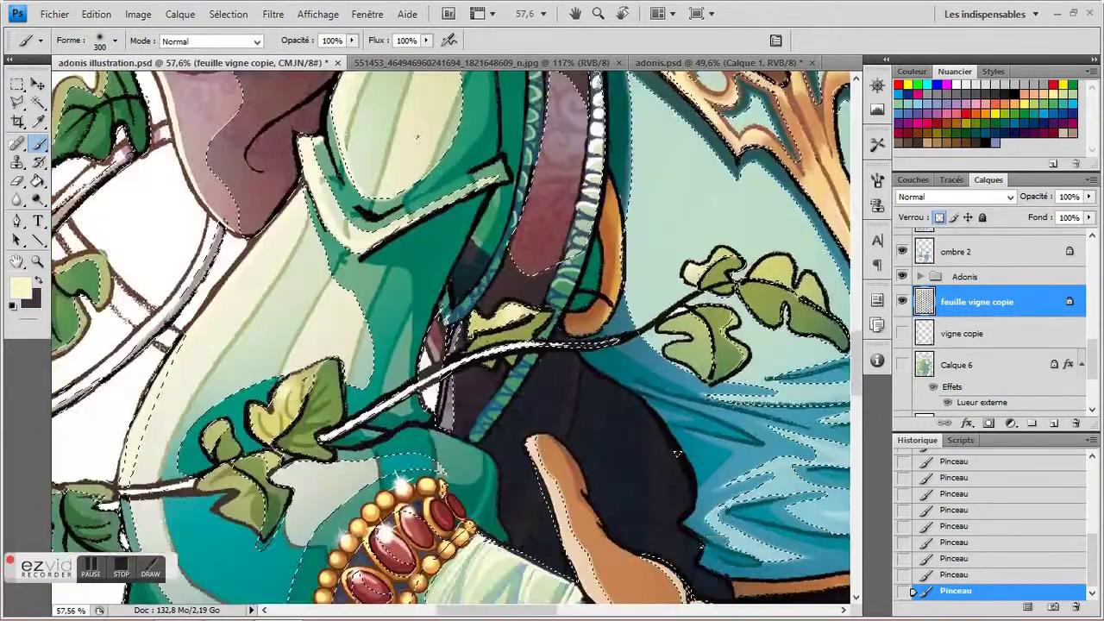
pyautogui.hscroll(-4, 677, 454)
pyautogui.scroll(12, 259, 286)
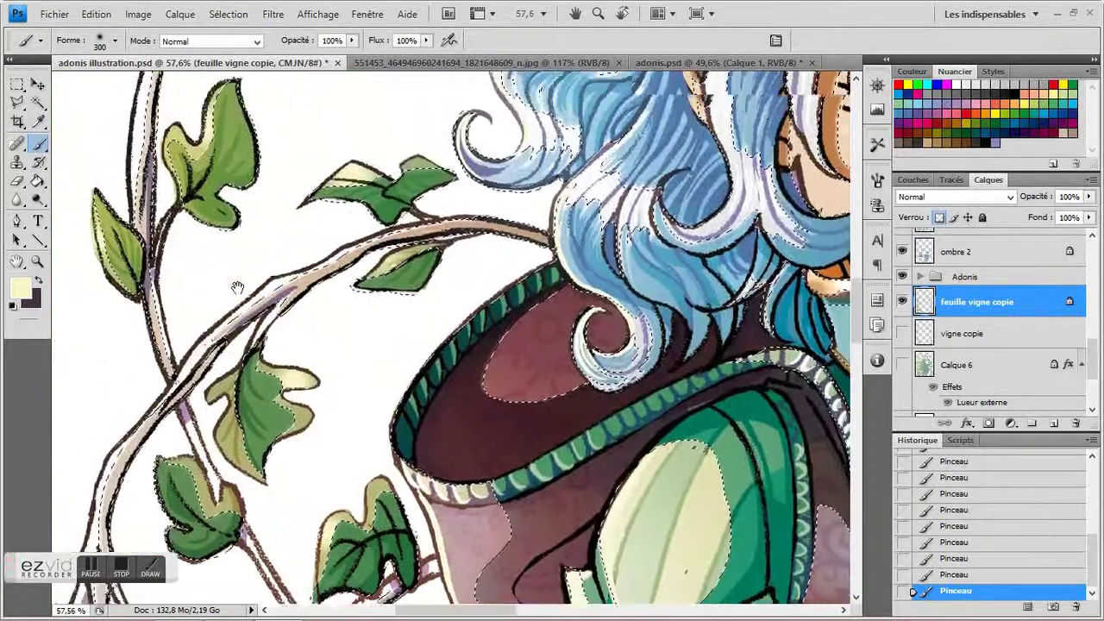
pyautogui.scroll(4, 237, 287)
pyautogui.hotkey('ctrl', 'd')
# Step: On the LINE copie layer, start recoloring the veins of the leaf beside the vine stem in sampled dark teal with a 19 px brush
pyautogui.press('i')
pyautogui.keyDown('ctrl'); pyautogui.click(303, 293); pyautogui.keyUp('ctrl')
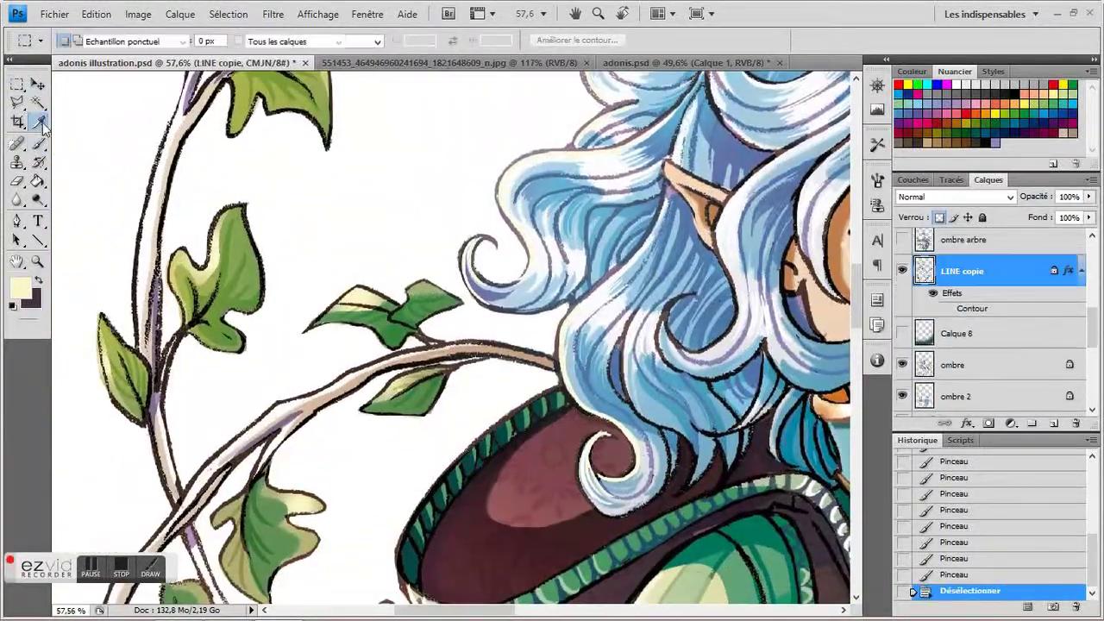
pyautogui.scroll(-2, 478, 341)
pyautogui.click(515, 426)
pyautogui.press('b')
pyautogui.click(104, 41)
pyautogui.press('Return')
pyautogui.click(205, 256)
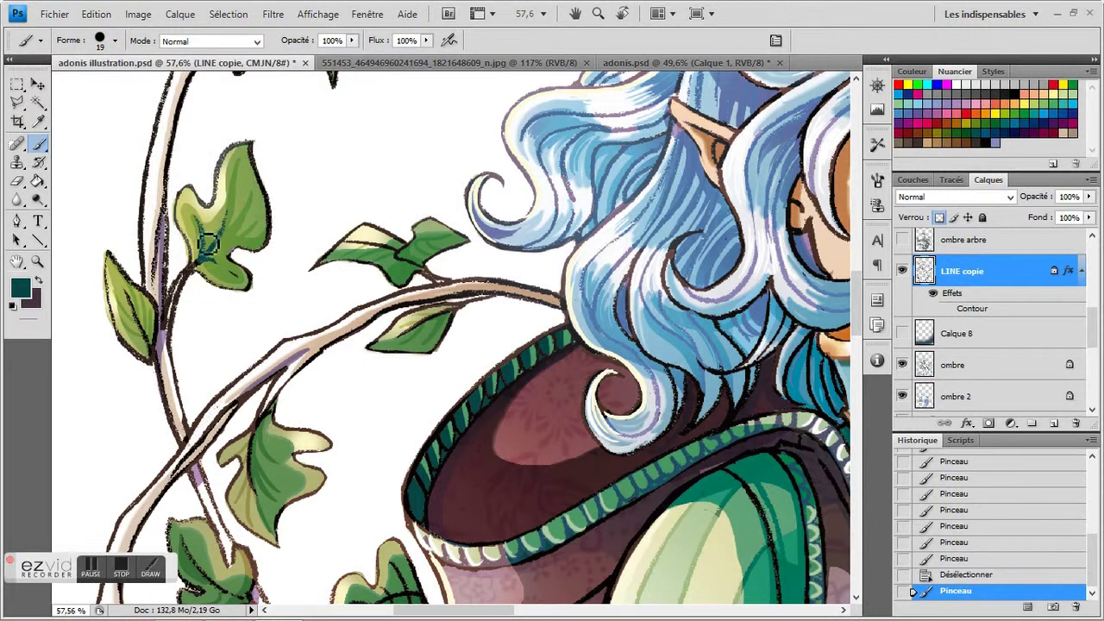
# Step: Sample a lighter green and tint the outlines and veins of the vine leaves around the hood on the LINE copie layer
pyautogui.scroll(3, 448, 337)
pyautogui.keyDown('alt'); pyautogui.click(129, 341); pyautogui.keyUp('alt')
pyautogui.moveTo(121, 392); pyautogui.dragTo(136, 382)
pyautogui.moveTo(138, 328)
pyautogui.mouseDown()
pyautogui.moveTo(144, 388)
pyautogui.moveTo(102, 284)
pyautogui.mouseUp()
pyautogui.keyDown('alt'); pyautogui.click(138, 371); pyautogui.keyUp('alt')
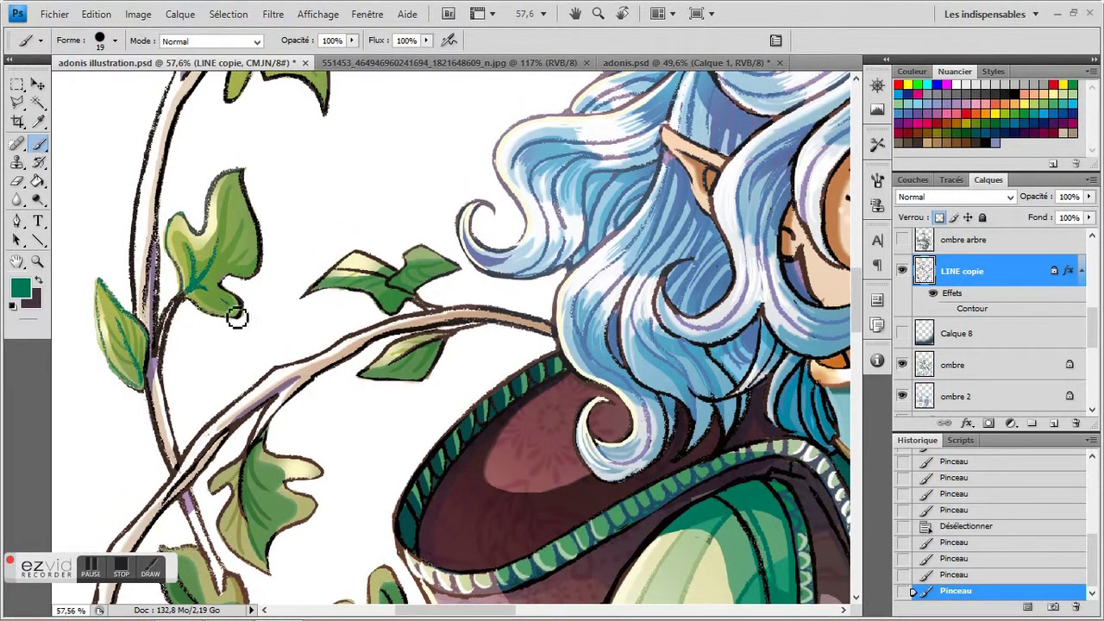
pyautogui.moveTo(341, 283); pyautogui.dragTo(370, 256)
pyautogui.scroll(-2, 389, 285)
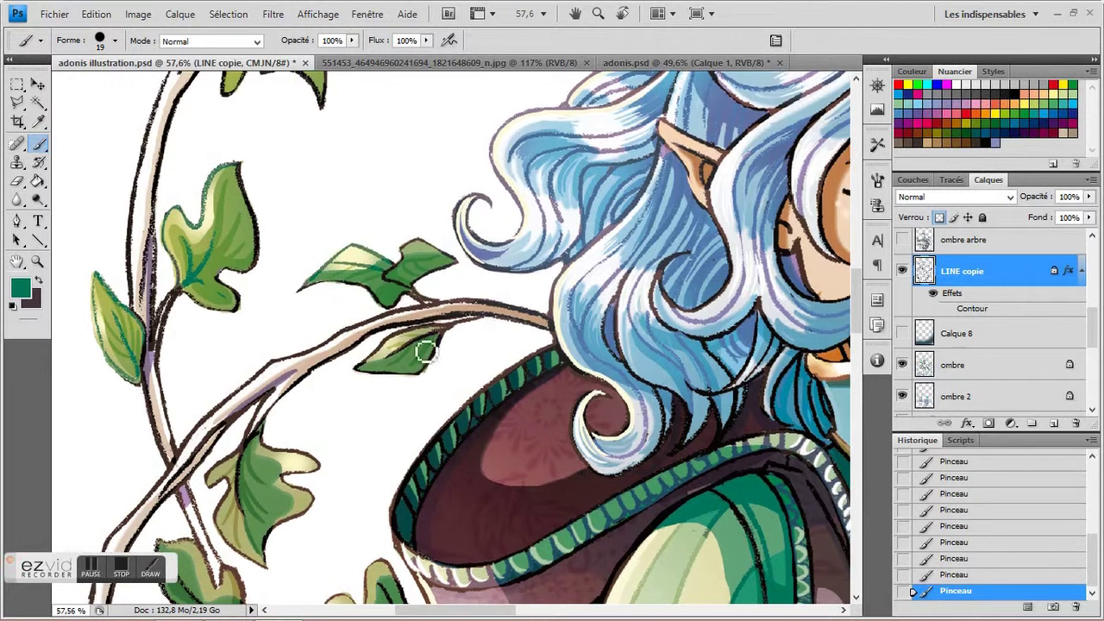
pyautogui.scroll(-3, 278, 436)
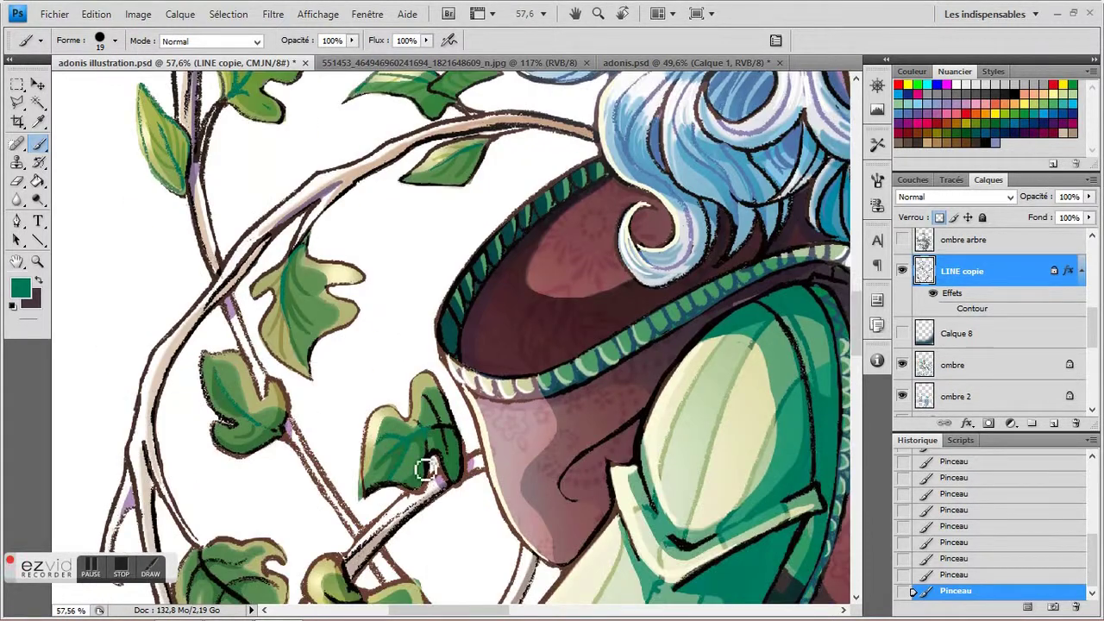
pyautogui.scroll(2, 317, 371)
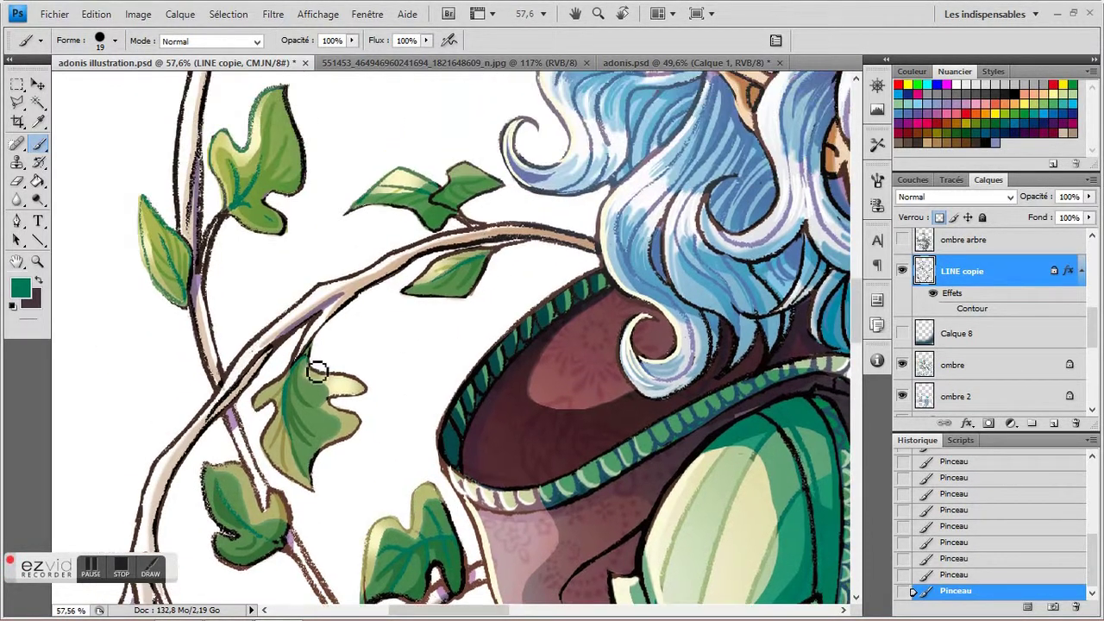
# Step: Recolor the line art of the leaves up the vine arch and of the large leaf above the head in green
pyautogui.scroll(4, 320, 467)
pyautogui.scroll(3, 345, 240)
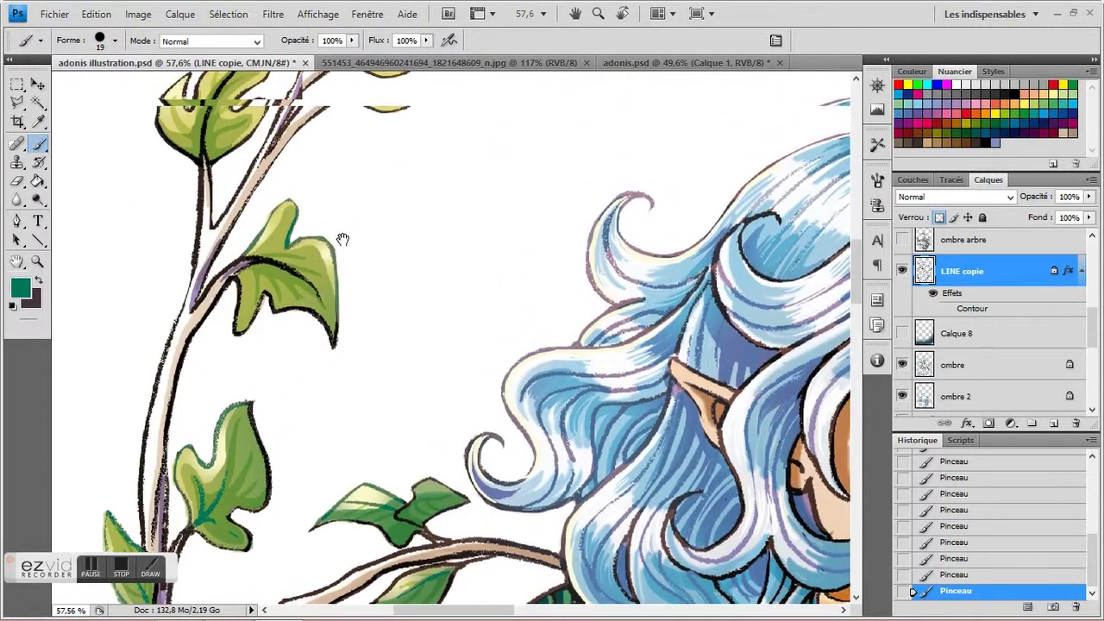
pyautogui.scroll(4, 211, 229)
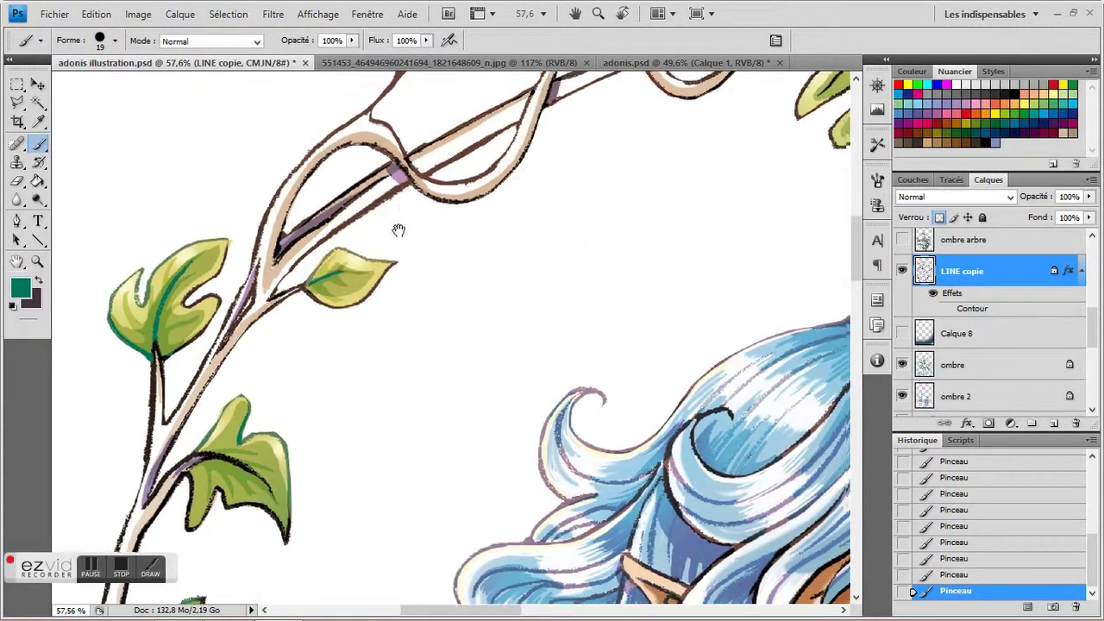
pyautogui.hscroll(4, 367, 238)
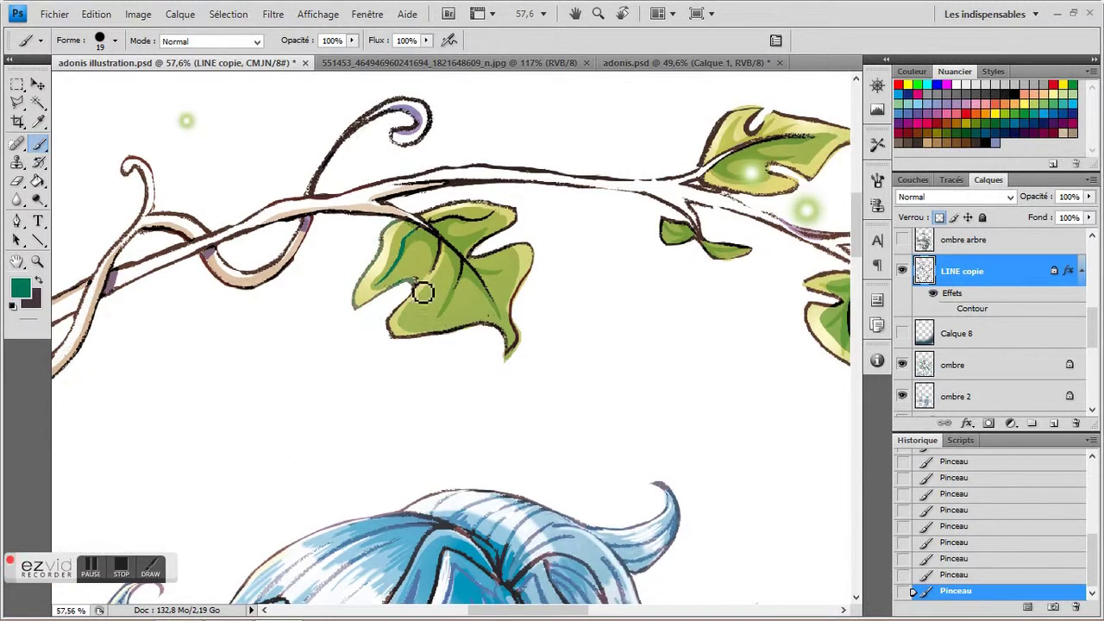
pyautogui.hscroll(1, 492, 233)
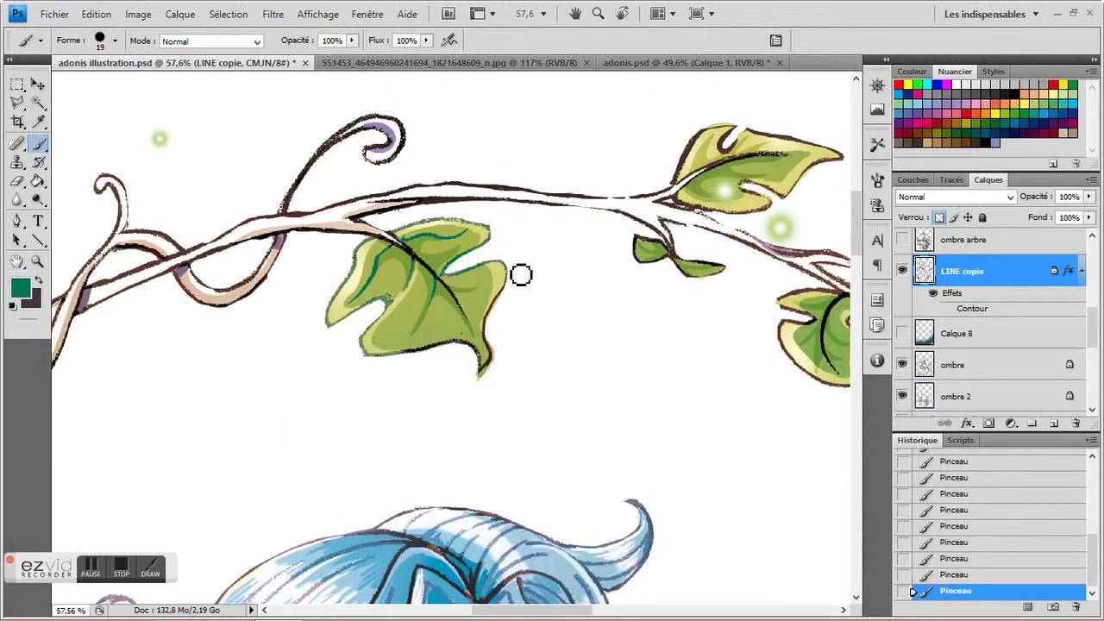
# Step: Tint the outlines and veins of the leaf cluster on the arch's right side green with the 19 px brush
pyautogui.hscroll(4, 499, 341)
pyautogui.scroll(1, 408, 227)
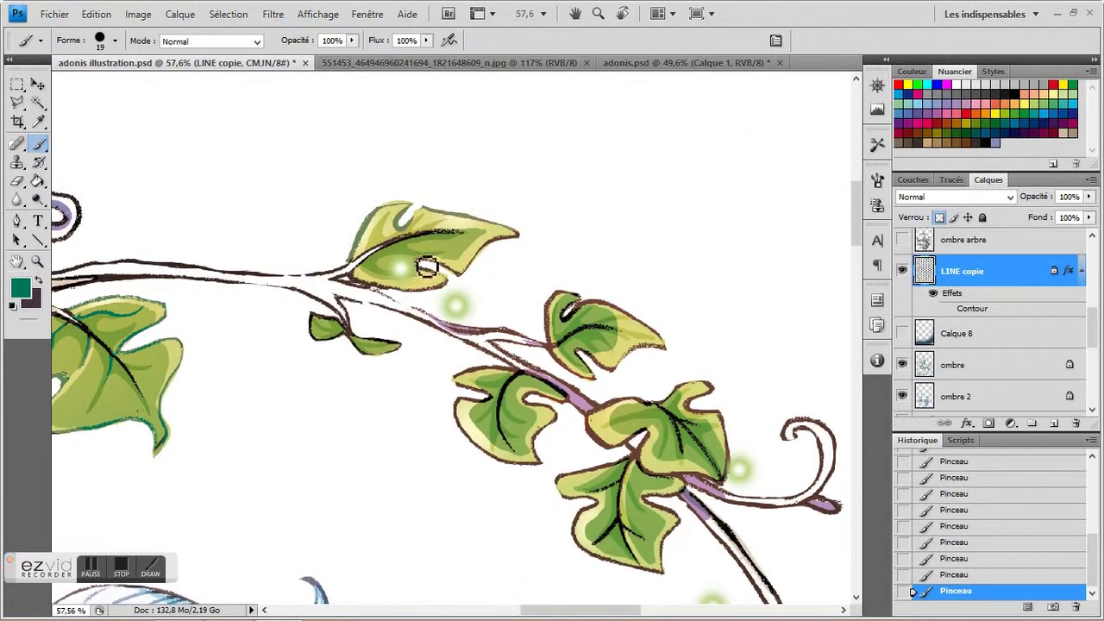
pyautogui.hscroll(2, 426, 267)
pyautogui.scroll(-1, 416, 297)
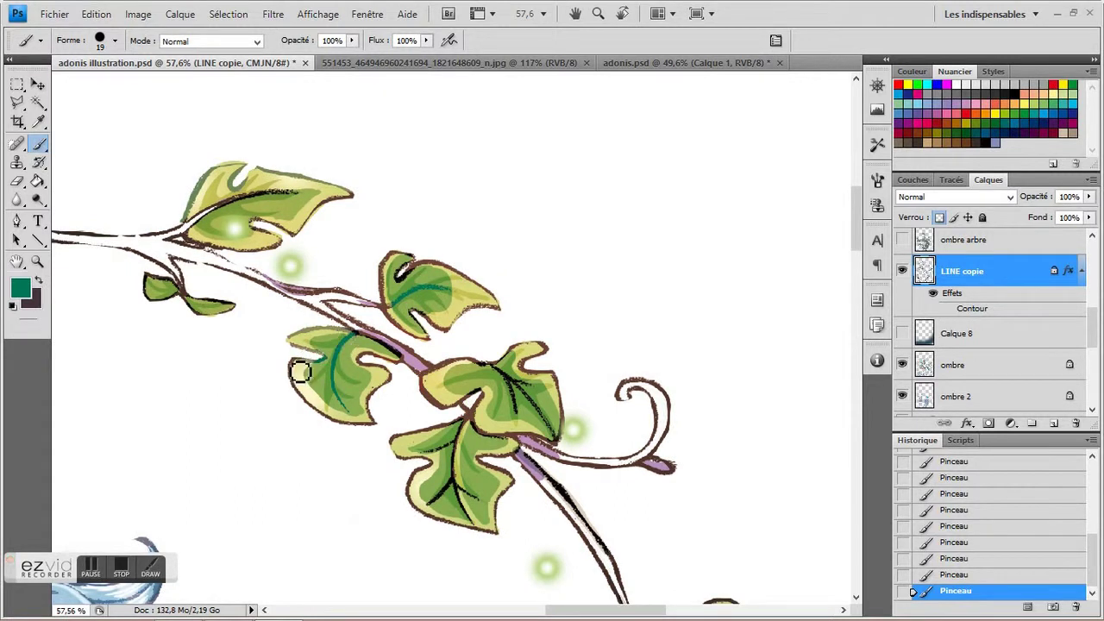
pyautogui.hscroll(1, 365, 247)
pyautogui.scroll(-1, 365, 248)
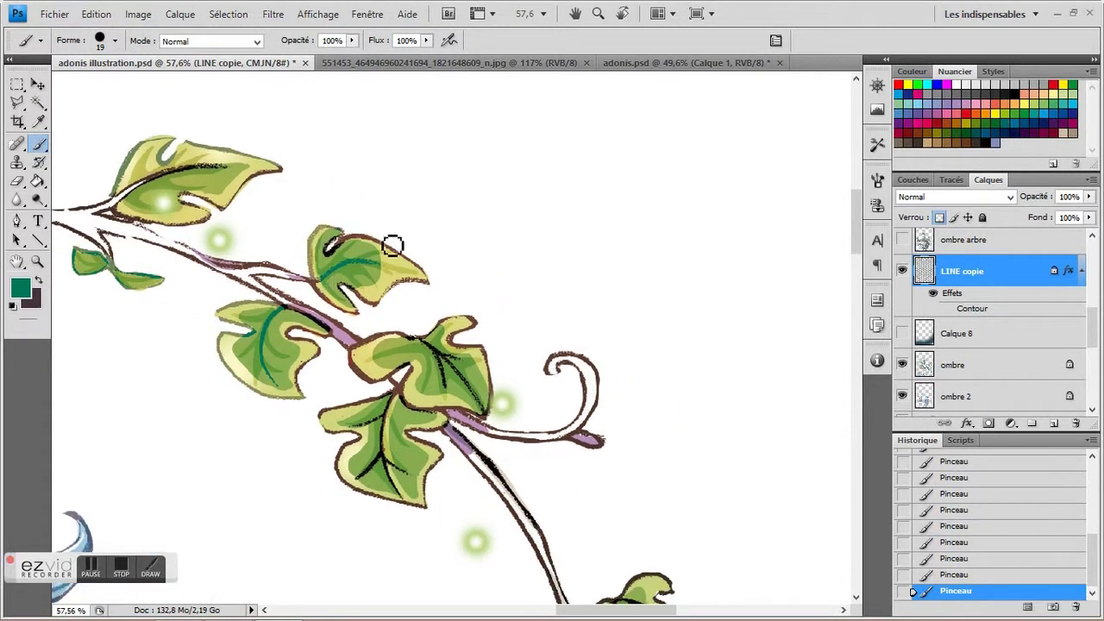
pyautogui.scroll(-1, 411, 298)
pyautogui.scroll(-1, 457, 380)
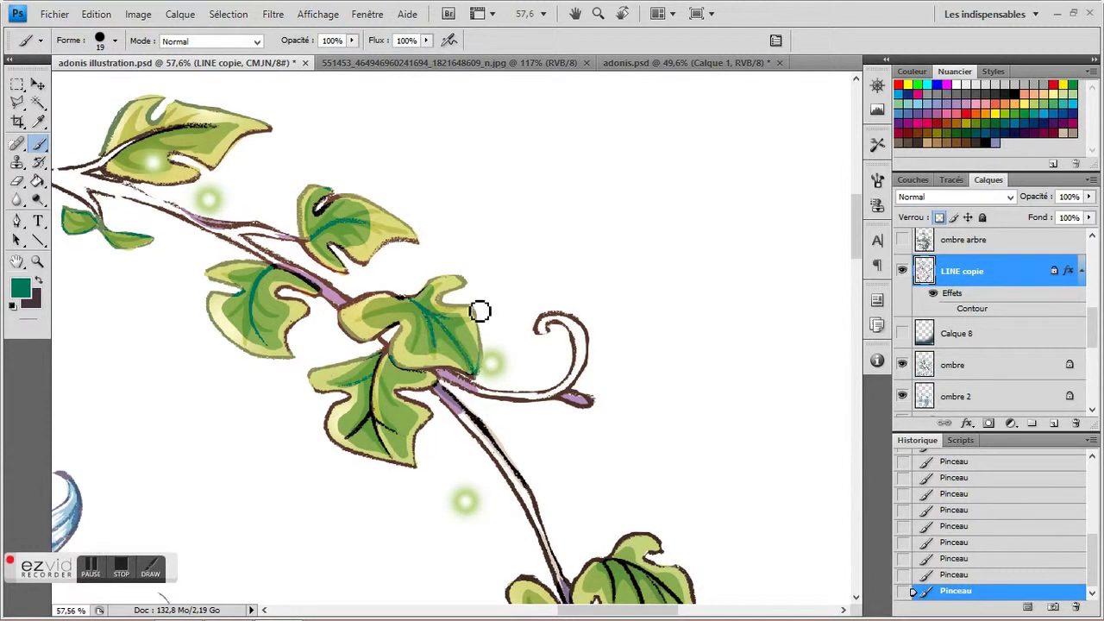
pyautogui.scroll(-2, 480, 311)
pyautogui.hscroll(2, 480, 311)
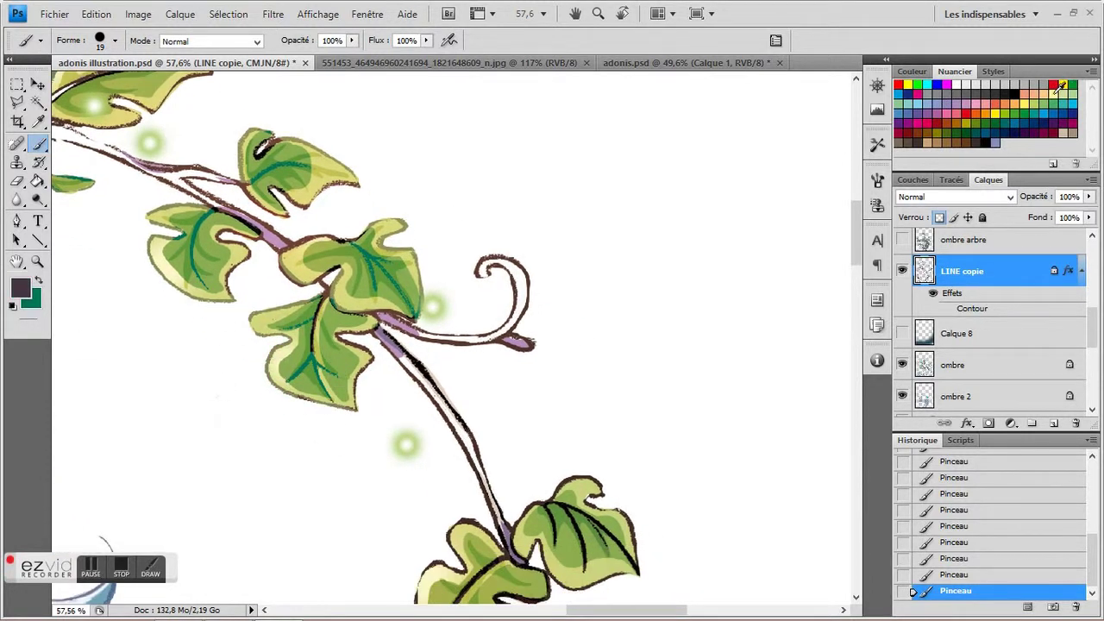
# Step: On the effets layer, paint cream highlights along the edges of the cluster's leftmost leaf with a 9 px brush, erasing excess paint
pyautogui.click(20, 288)
pyautogui.click(992, 323)
pyautogui.scroll(2, 992, 327)
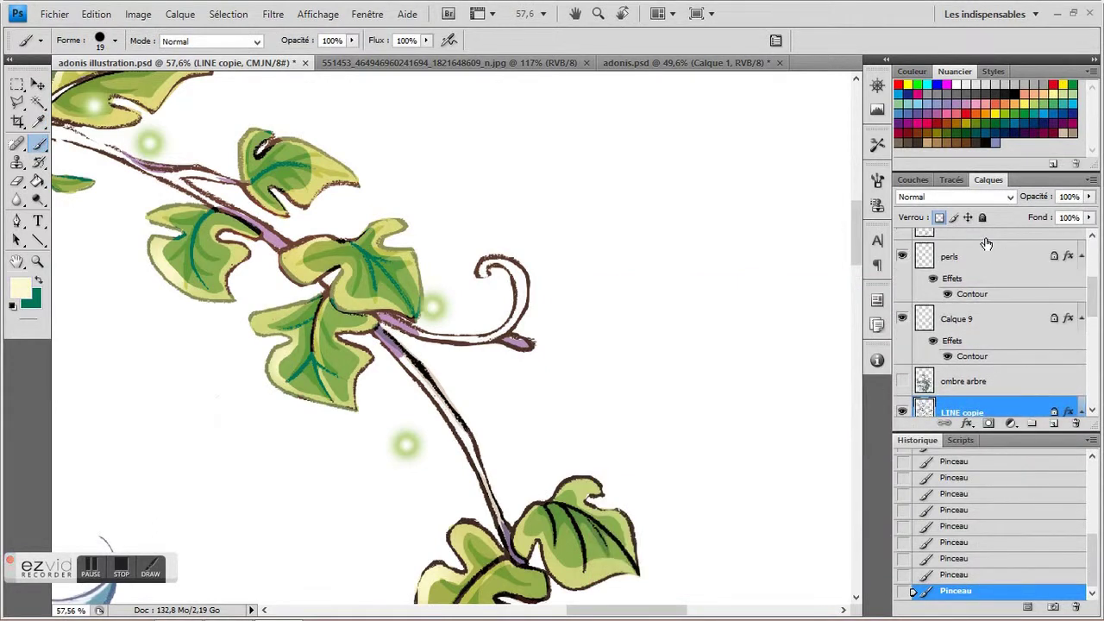
pyautogui.click(957, 244)
pyautogui.press('z')
pyautogui.click(220, 227)
pyautogui.click(39, 145)
pyautogui.hscroll(-1, 157, 226)
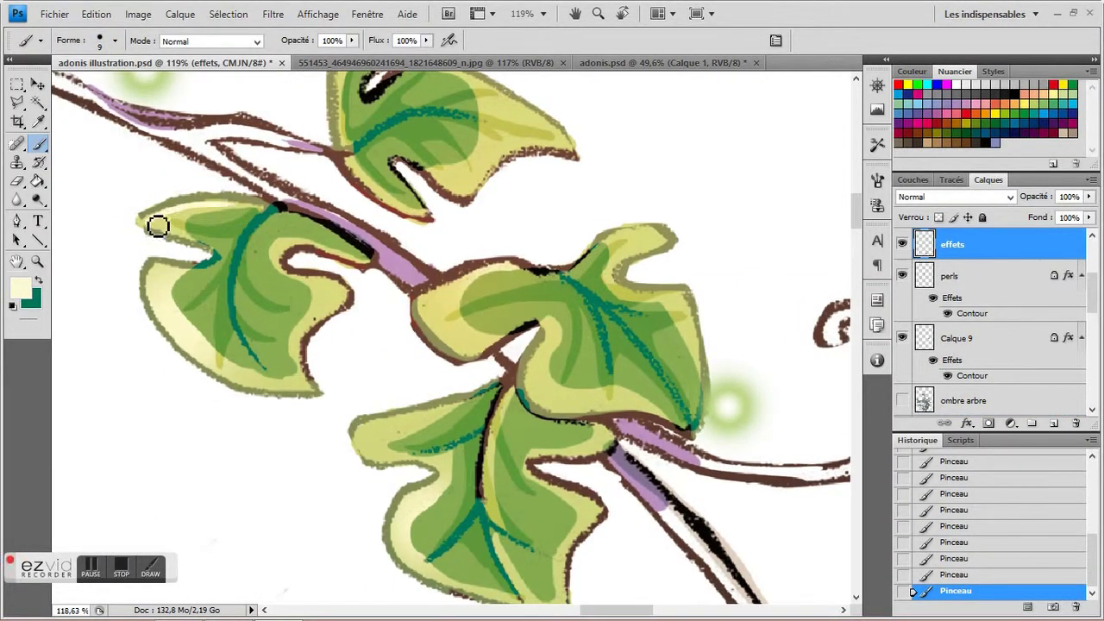
pyautogui.scroll(-1, 340, 350)
pyautogui.press('e')
pyautogui.moveTo(224, 368); pyautogui.dragTo(319, 365)
pyautogui.press('b')
# Step: Add cream edge highlights to the two lower leaves of the cluster, cleaning up strokes with the eraser
pyautogui.hscroll(1, 345, 319)
pyautogui.hscroll(1, 365, 282)
pyautogui.hscroll(4, 340, 258)
pyautogui.scroll(-2, 339, 259)
pyautogui.press('e')
pyautogui.press('b')
pyautogui.scroll(-1, 259, 224)
pyautogui.moveTo(308, 224)
pyautogui.mouseDown()
pyautogui.moveTo(323, 314)
pyautogui.moveTo(353, 313)
pyautogui.mouseUp()
pyautogui.scroll(-1, 259, 319)
pyautogui.scroll(-1, 159, 353)
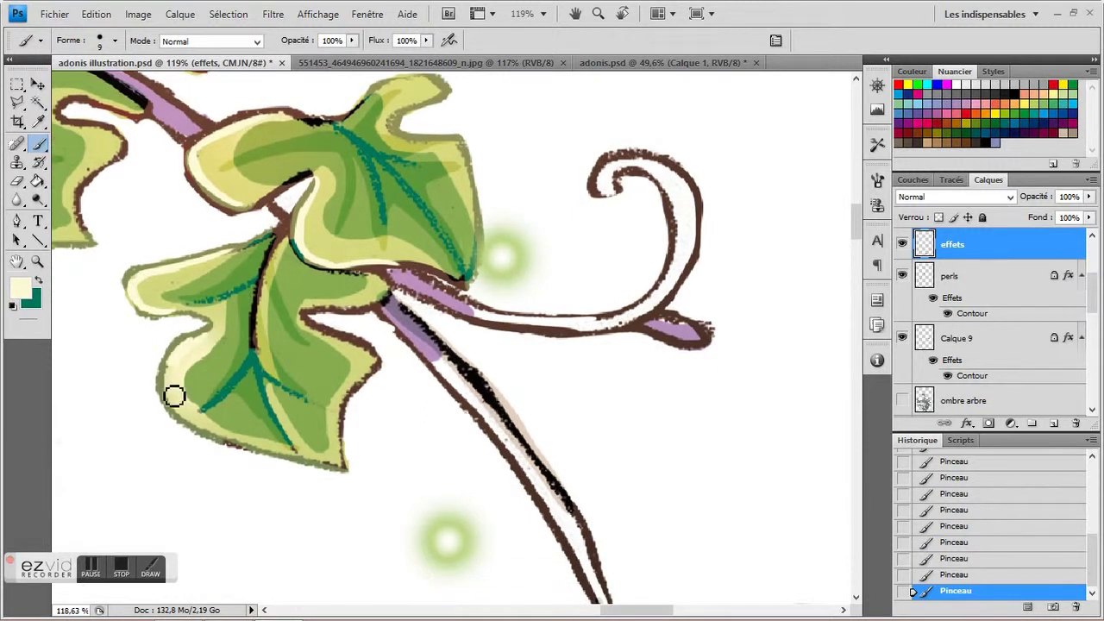
# Step: Highlight the cluster's uppermost leaf in cream on the effets layer and check the whole vine arch
pyautogui.scroll(3, 214, 131)
pyautogui.hscroll(-3, 214, 131)
pyautogui.scroll(5, 214, 131)
pyautogui.hscroll(-3, 214, 131)
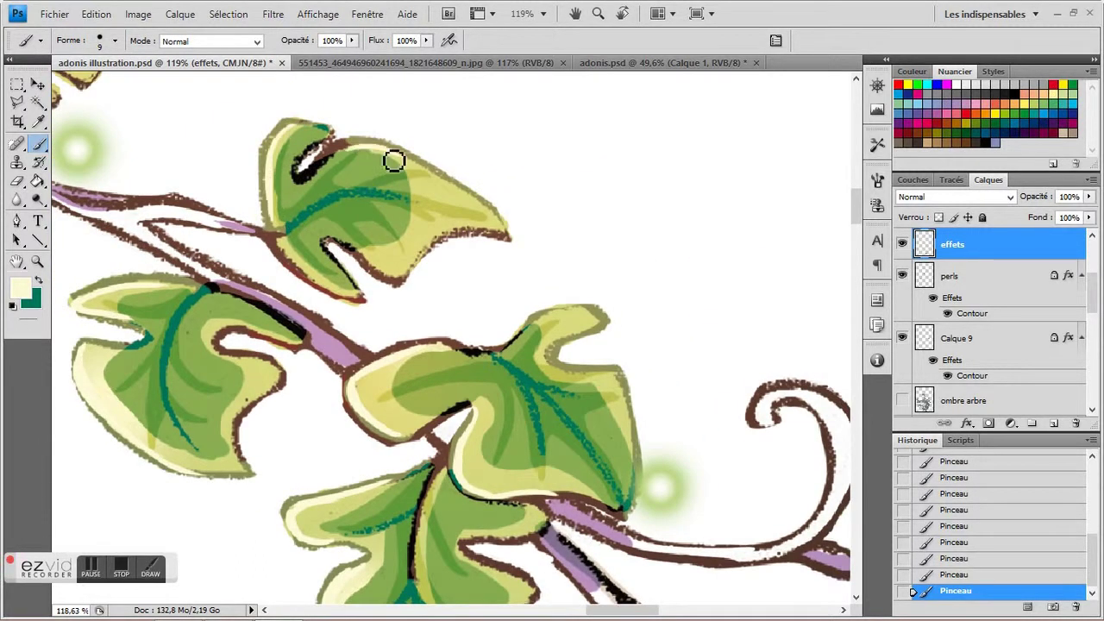
pyautogui.scroll(-3, 394, 162)
pyautogui.press('z')
pyautogui.scroll(-3, 502, 197)
pyautogui.scroll(2, 486, 495)
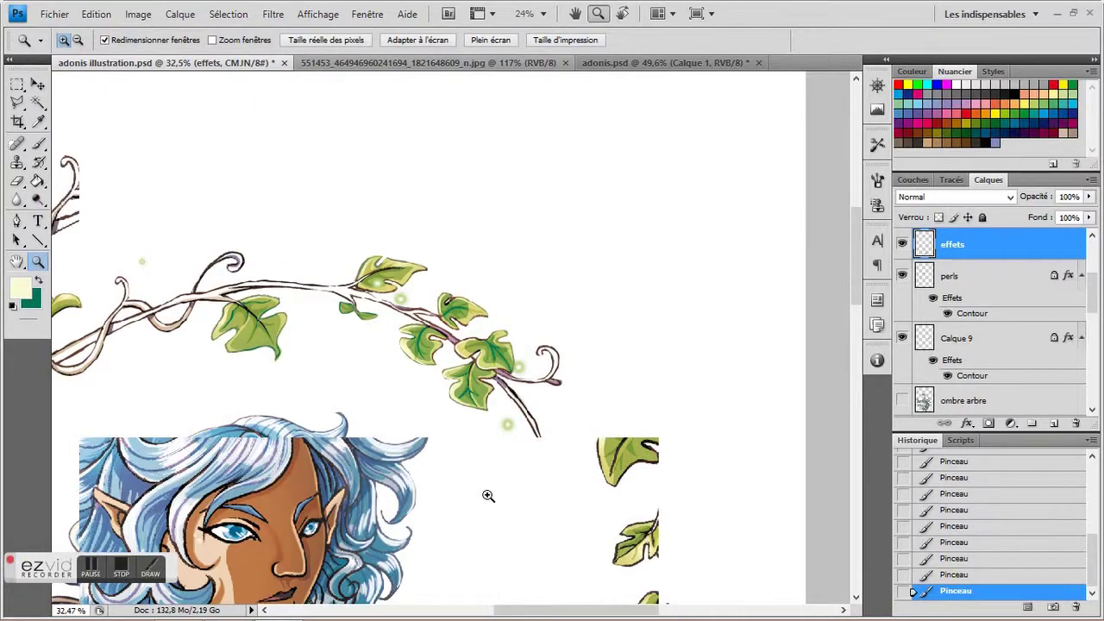
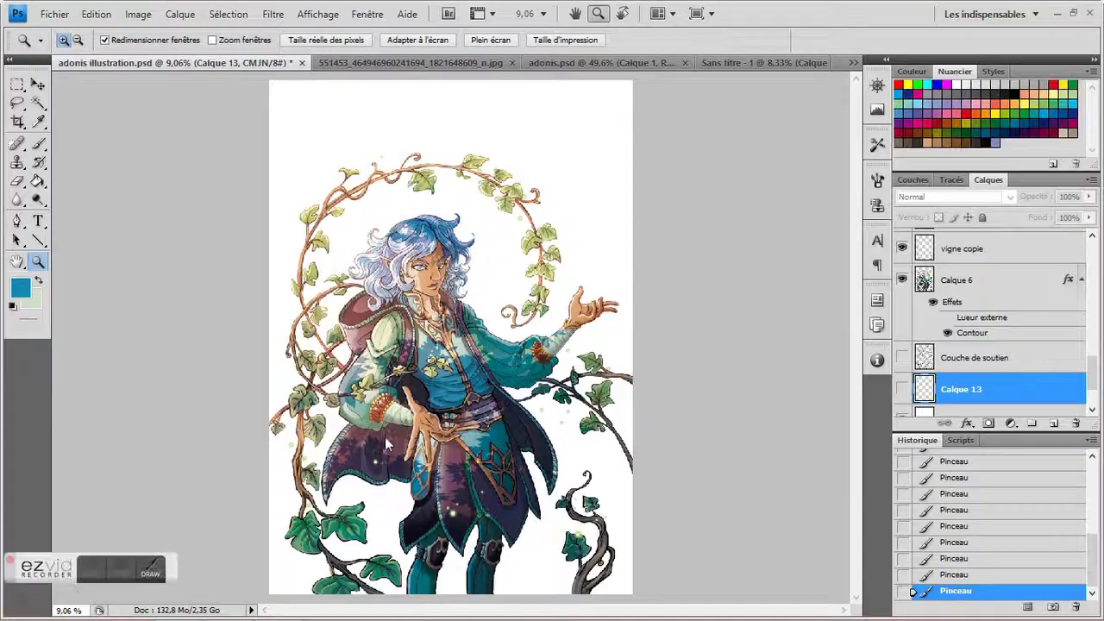
# Step: Show the Couche de soutien line art and fill willow leaves near the canvas's left edge with blue on Calque 13 using a 19 px brush
pyautogui.click(902, 357)
pyautogui.moveTo(271, 110); pyautogui.dragTo(293, 110)
pyautogui.press('b')
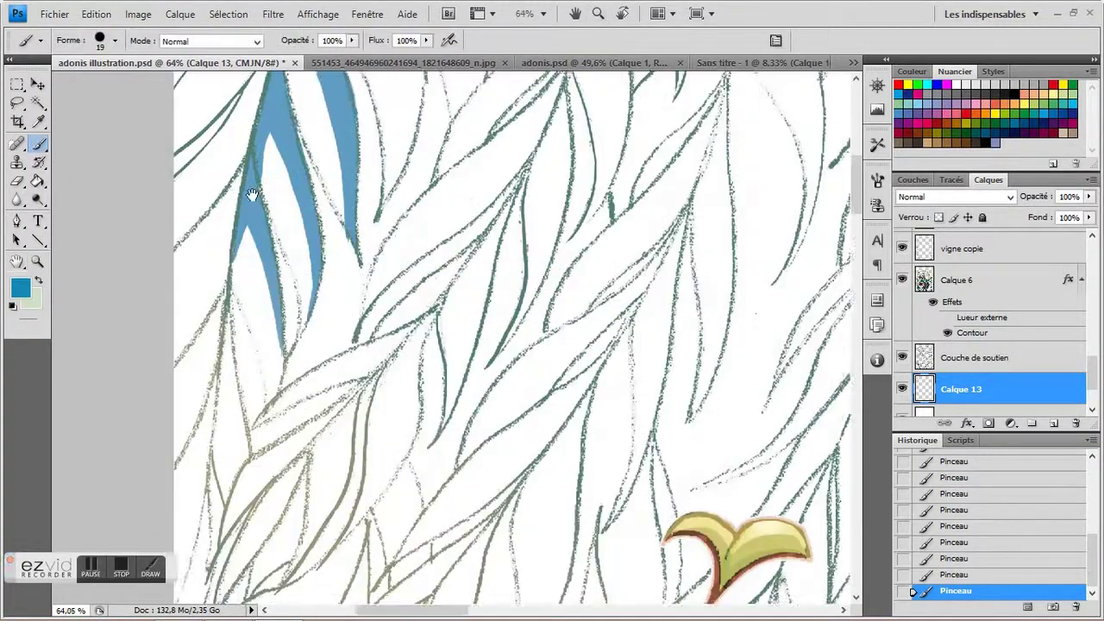
pyautogui.scroll(-3, 188, 258)
pyautogui.moveTo(177, 322)
pyautogui.mouseDown()
pyautogui.moveTo(191, 243)
pyautogui.moveTo(208, 376)
pyautogui.moveTo(207, 295)
pyautogui.mouseUp()
pyautogui.scroll(-1, 207, 374)
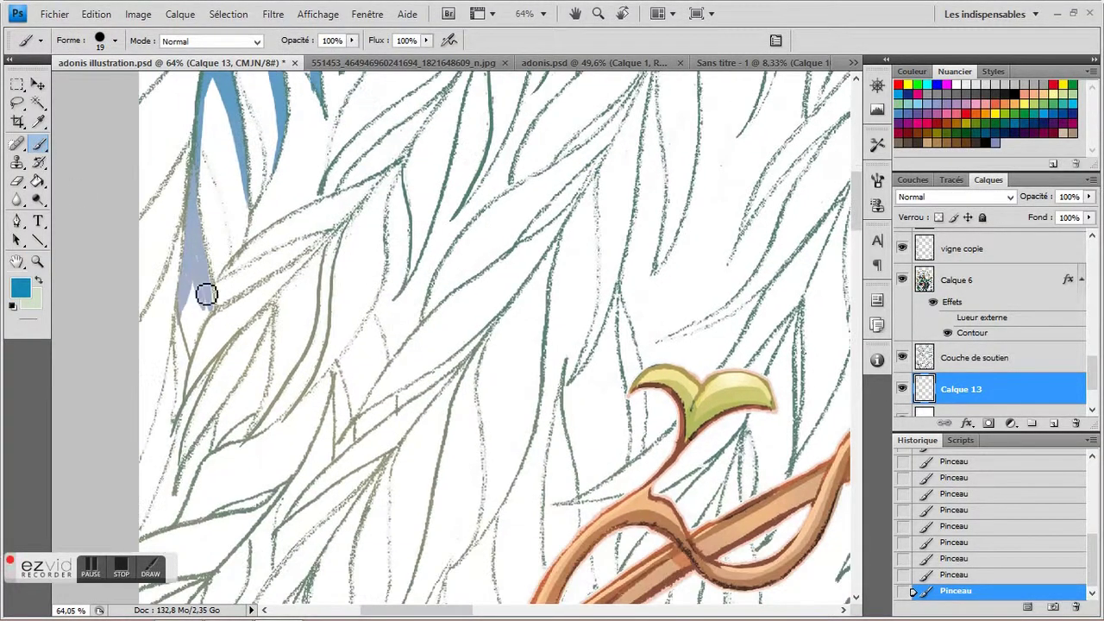
pyautogui.scroll(-3, 207, 293)
pyautogui.moveTo(188, 345)
pyautogui.mouseDown()
pyautogui.moveTo(194, 250)
pyautogui.moveTo(160, 362)
pyautogui.mouseUp()
# Step: Erase stray paint from the lowest filled leaves and fill the left-pointing leaves of the first willow branch with blue
pyautogui.scroll(4, 194, 250)
pyautogui.click(20, 182)
pyautogui.moveTo(172, 311); pyautogui.dragTo(180, 268)
pyautogui.press('b')
pyautogui.scroll(3, 226, 322)
pyautogui.moveTo(227, 323); pyautogui.dragTo(229, 320)
pyautogui.scroll(3, 230, 320)
pyautogui.moveTo(246, 216)
pyautogui.mouseDown()
pyautogui.moveTo(192, 327)
pyautogui.moveTo(199, 259)
pyautogui.moveTo(239, 269)
pyautogui.mouseUp()
pyautogui.scroll(3, 271, 204)
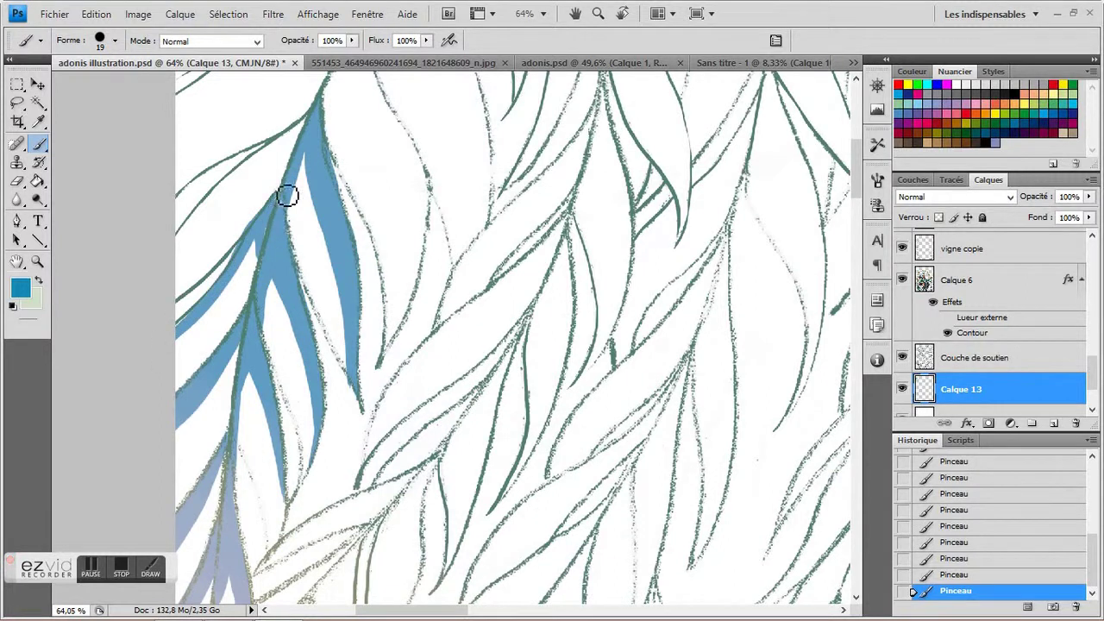
# Step: Clean the edges of the blue fill and paint the upper leaves of the first willow branch toward the canvas's top edge
pyautogui.scroll(1, 263, 270)
pyautogui.click(17, 182)
pyautogui.moveTo(246, 229); pyautogui.dragTo(203, 285)
pyautogui.scroll(1, 202, 285)
pyautogui.press('b')
pyautogui.scroll(1, 139, 361)
pyautogui.moveTo(156, 332)
pyautogui.mouseDown()
pyautogui.moveTo(258, 211)
pyautogui.moveTo(256, 271)
pyautogui.moveTo(233, 242)
pyautogui.mouseUp()
pyautogui.scroll(1, 171, 260)
pyautogui.moveTo(241, 157)
pyautogui.mouseDown()
pyautogui.moveTo(151, 224)
pyautogui.moveTo(225, 328)
pyautogui.moveTo(231, 399)
pyautogui.mouseUp()
# Step: Fill the long willow leaves hanging from the canvas's top edge between the first and second branches with blue
pyautogui.hscroll(2, 258, 145)
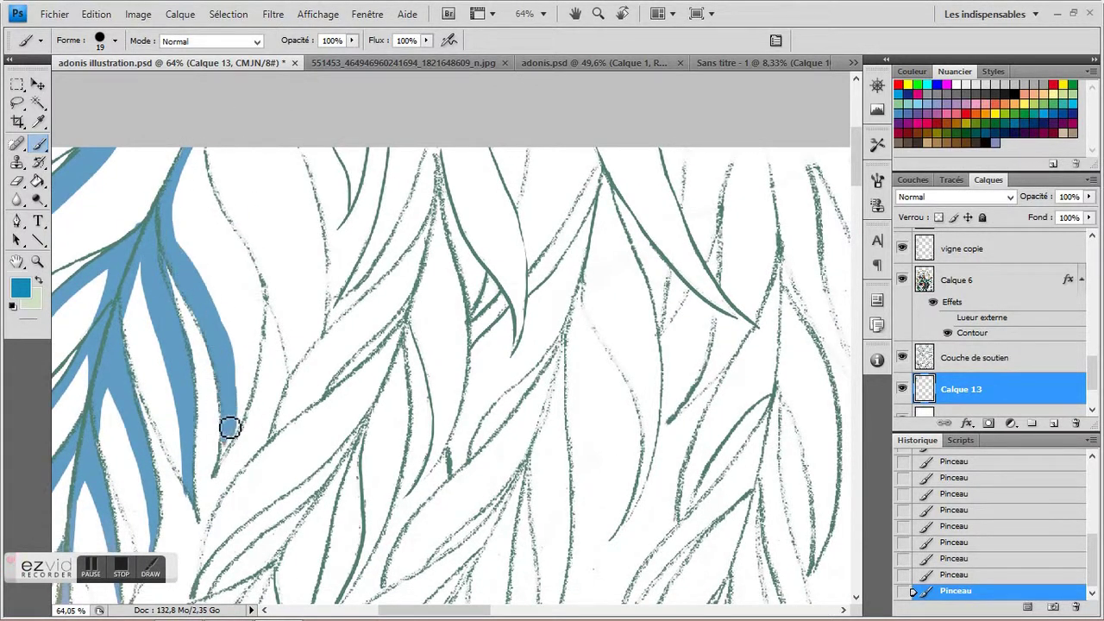
pyautogui.moveTo(239, 205)
pyautogui.mouseDown()
pyautogui.moveTo(279, 269)
pyautogui.moveTo(297, 341)
pyautogui.moveTo(251, 253)
pyautogui.moveTo(289, 293)
pyautogui.moveTo(255, 257)
pyautogui.moveTo(302, 345)
pyautogui.mouseUp()
pyautogui.scroll(1, 282, 190)
pyautogui.hscroll(1, 282, 190)
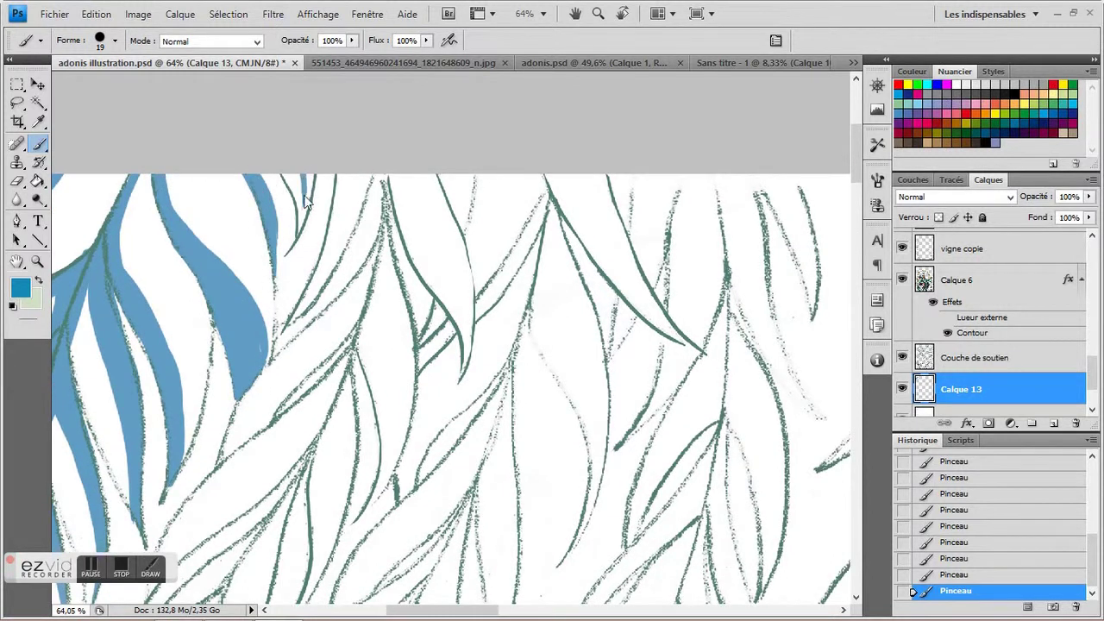
pyautogui.hscroll(1, 306, 201)
pyautogui.moveTo(353, 187)
pyautogui.mouseDown()
pyautogui.moveTo(338, 268)
pyautogui.moveTo(301, 226)
pyautogui.moveTo(335, 297)
pyautogui.moveTo(373, 201)
pyautogui.moveTo(256, 390)
pyautogui.moveTo(353, 262)
pyautogui.moveTo(347, 290)
pyautogui.moveTo(388, 197)
pyautogui.moveTo(309, 260)
pyautogui.mouseUp()
# Step: Paint the left-pointing leaves of the second willow branch blue on Calque 13
pyautogui.scroll(-1, 334, 297)
pyautogui.scroll(-1, 335, 297)
pyautogui.scroll(-1, 347, 289)
pyautogui.hscroll(-1, 348, 288)
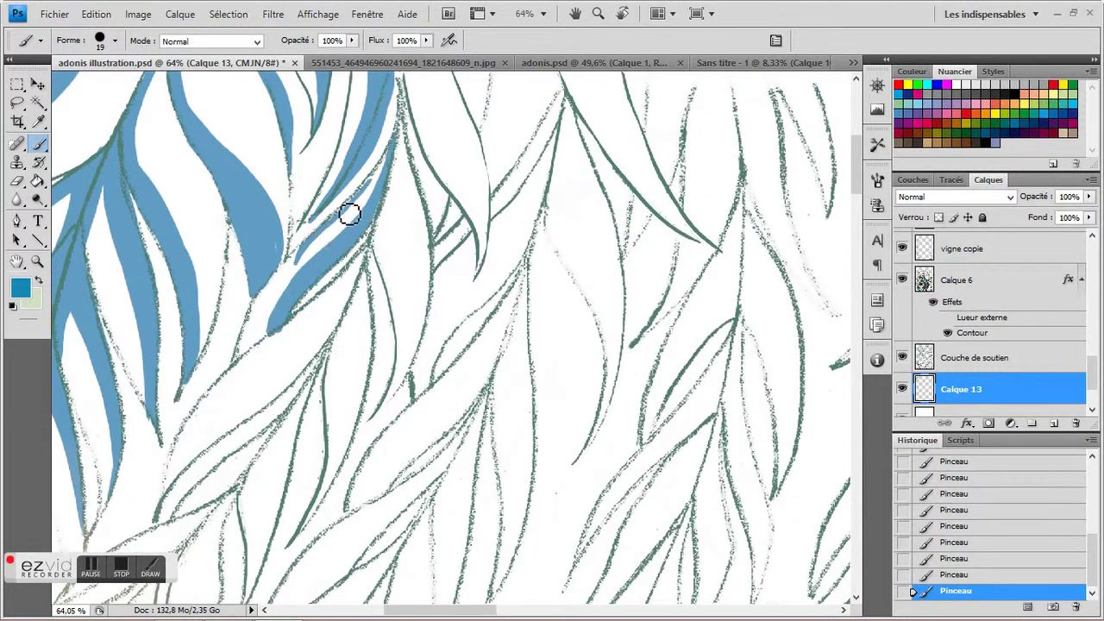
pyautogui.moveTo(319, 337); pyautogui.dragTo(334, 272)
pyautogui.moveTo(388, 177)
pyautogui.mouseDown()
pyautogui.moveTo(281, 285)
pyautogui.moveTo(227, 379)
pyautogui.moveTo(247, 370)
pyautogui.moveTo(389, 190)
pyautogui.mouseUp()
pyautogui.scroll(-1, 255, 376)
pyautogui.hscroll(-1, 255, 376)
pyautogui.moveTo(336, 291)
pyautogui.mouseDown()
pyautogui.moveTo(261, 369)
pyautogui.moveTo(277, 300)
pyautogui.moveTo(303, 278)
pyautogui.mouseUp()
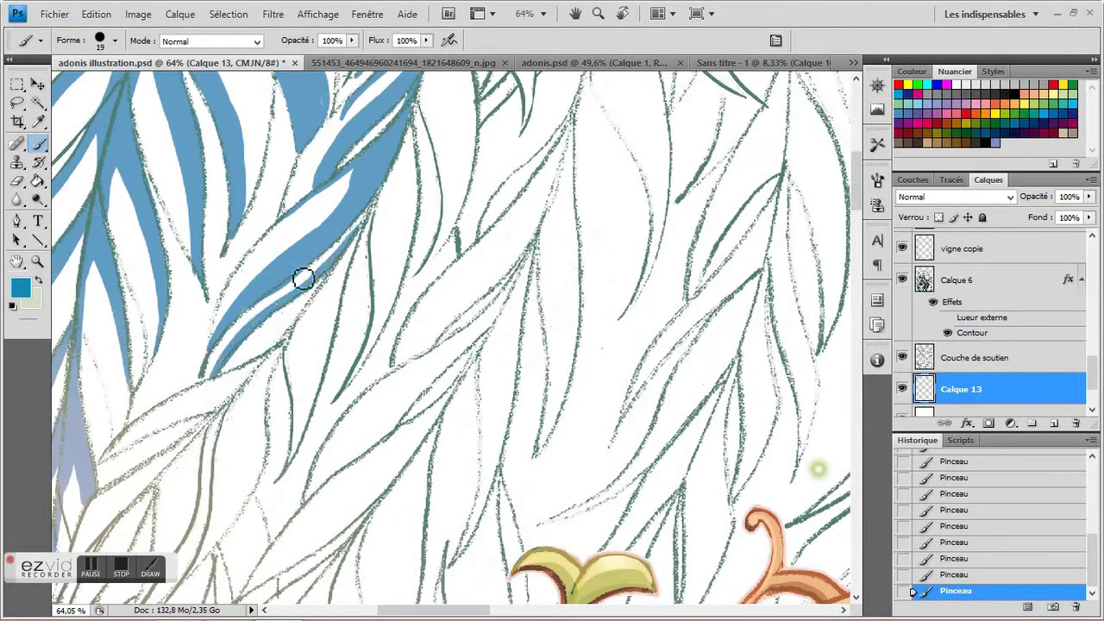
# Step: Fill the lower and right-hand leaves of the second willow branch with blue, working down to its tip
pyautogui.scroll(-1, 345, 219)
pyautogui.moveTo(320, 215)
pyautogui.mouseDown()
pyautogui.moveTo(267, 370)
pyautogui.moveTo(292, 229)
pyautogui.mouseUp()
pyautogui.scroll(-1, 280, 353)
pyautogui.scroll(-1, 290, 230)
pyautogui.moveTo(288, 303); pyautogui.dragTo(284, 355)
pyautogui.scroll(-1, 285, 356)
pyautogui.moveTo(264, 187); pyautogui.dragTo(266, 335)
pyautogui.scroll(-1, 247, 172)
# Step: Paint the long leaves hanging from the canvas's top edge beside the second willow branch and the third branch's first left-pointing leaf blue
pyautogui.scroll(2, 258, 340)
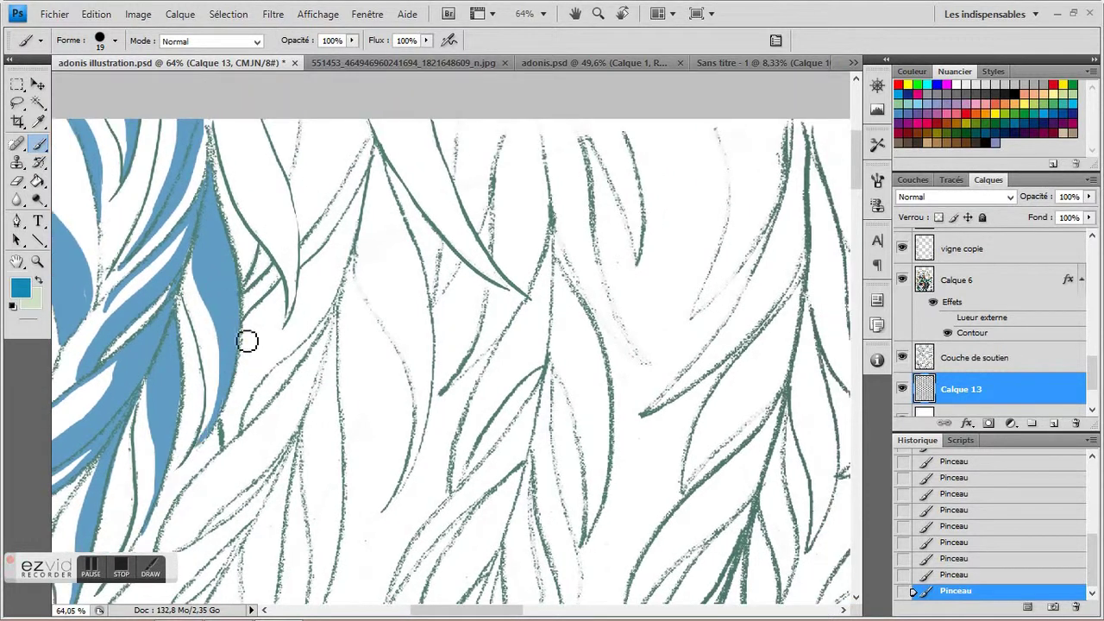
pyautogui.scroll(1, 246, 340)
pyautogui.moveTo(259, 246); pyautogui.dragTo(243, 174)
pyautogui.moveTo(278, 349); pyautogui.dragTo(239, 163)
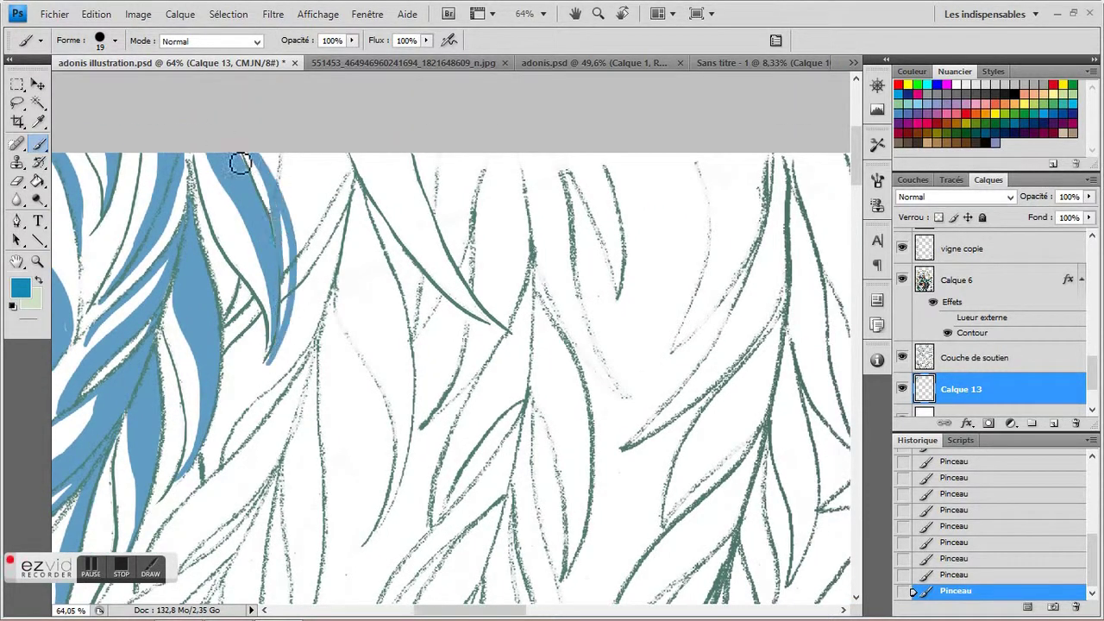
pyautogui.scroll(-1, 279, 264)
pyautogui.moveTo(293, 255); pyautogui.dragTo(350, 145)
pyautogui.scroll(-1, 259, 336)
pyautogui.scroll(1, 250, 336)
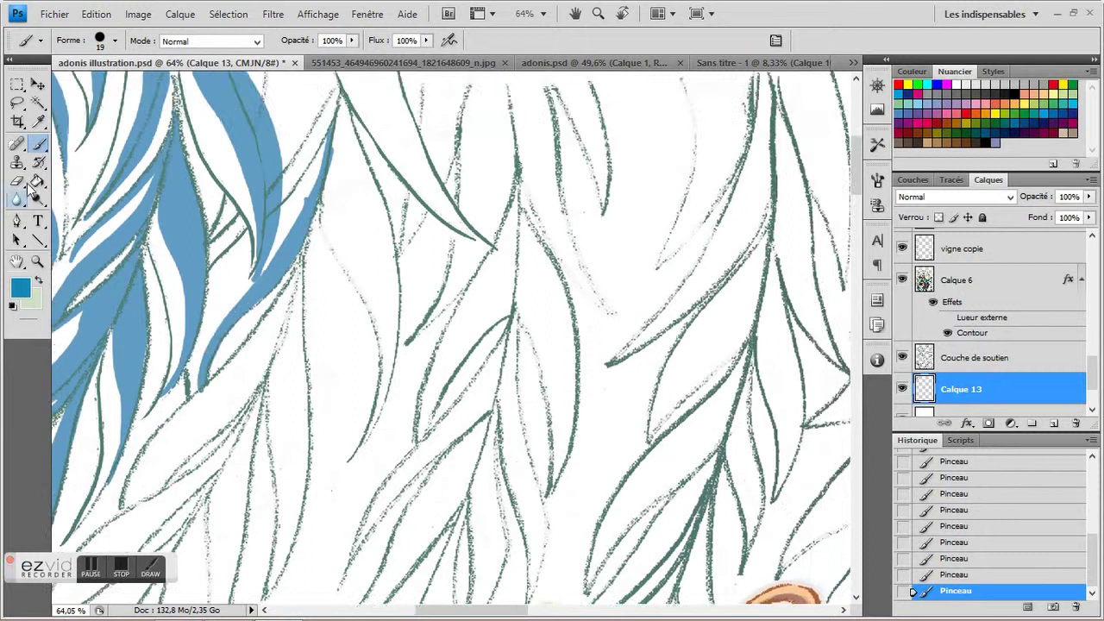
# Step: Clean the edges of the fill and extend the blue on the upper leaves of the third willow branch
pyautogui.press('e')
pyautogui.click(38, 143)
pyautogui.moveTo(207, 350); pyautogui.dragTo(197, 313)
pyautogui.moveTo(246, 276); pyautogui.dragTo(291, 164)
pyautogui.moveTo(294, 250); pyautogui.dragTo(267, 160)
# Step: Paint the next willow leaves further along the canopy blue on Calque 13 and erase the overspill along their edges
pyautogui.press('z')
pyautogui.keyDown('alt'); pyautogui.click(210, 283); pyautogui.keyUp('alt')
pyautogui.scroll(-2, 225, 297)
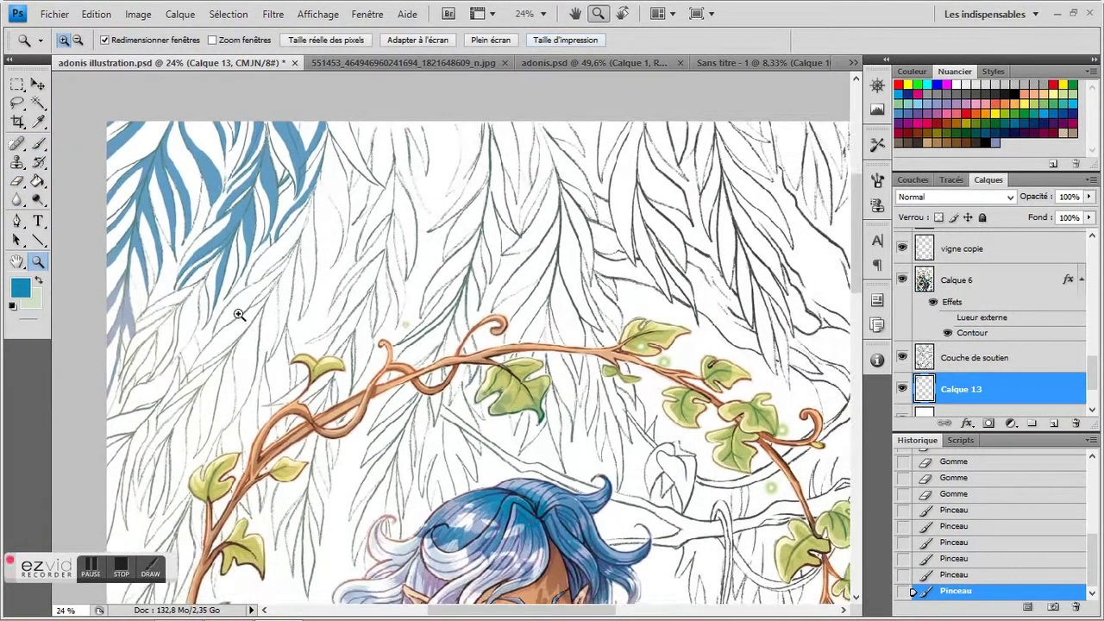
pyautogui.press('h')
pyautogui.hotkey('ctrl', '-')
pyautogui.click(37, 262)
pyautogui.moveTo(592, 370)
pyautogui.mouseDown()
pyautogui.moveTo(207, 169)
pyautogui.moveTo(207, 216)
pyautogui.moveTo(245, 302)
pyautogui.mouseUp()
pyautogui.press('b')
pyautogui.moveTo(236, 254)
pyautogui.mouseDown()
pyautogui.moveTo(226, 202)
pyautogui.moveTo(229, 233)
pyautogui.mouseUp()
pyautogui.moveTo(211, 125)
pyautogui.mouseDown()
pyautogui.moveTo(236, 158)
pyautogui.moveTo(223, 91)
pyautogui.mouseUp()
pyautogui.moveTo(207, 217)
pyautogui.mouseDown()
pyautogui.moveTo(231, 320)
pyautogui.moveTo(214, 270)
pyautogui.mouseUp()
pyautogui.press('e')
pyautogui.moveTo(194, 172); pyautogui.dragTo(249, 298)
pyautogui.moveTo(217, 242); pyautogui.dragTo(186, 177)
# Step: Fill the long drooping leaves of the willow canopy with blue strokes and erase a stray spot of color
pyautogui.press('b')
pyautogui.moveTo(181, 183)
pyautogui.mouseDown()
pyautogui.moveTo(195, 337)
pyautogui.moveTo(190, 306)
pyautogui.moveTo(219, 347)
pyautogui.mouseUp()
pyautogui.moveTo(226, 292)
pyautogui.mouseDown()
pyautogui.moveTo(130, 406)
pyautogui.moveTo(215, 488)
pyautogui.mouseUp()
pyautogui.moveTo(231, 312)
pyautogui.mouseDown()
pyautogui.moveTo(251, 107)
pyautogui.moveTo(235, 423)
pyautogui.mouseUp()
pyautogui.moveTo(231, 100)
pyautogui.mouseDown()
pyautogui.moveTo(214, 227)
pyautogui.moveTo(145, 93)
pyautogui.mouseUp()
pyautogui.press('e')
pyautogui.click(175, 339)
# Step: Paint the long willow leaves that hang across the tree branch near the canvas's right edge blue
pyautogui.press('b')
pyautogui.moveTo(183, 295)
pyautogui.mouseDown()
pyautogui.moveTo(160, 264)
pyautogui.moveTo(172, 438)
pyautogui.mouseUp()
pyautogui.moveTo(159, 198)
pyautogui.mouseDown()
pyautogui.moveTo(158, 111)
pyautogui.moveTo(185, 285)
pyautogui.mouseUp()
pyautogui.moveTo(188, 316); pyautogui.dragTo(173, 264)
pyautogui.moveTo(175, 345); pyautogui.dragTo(150, 101)
pyautogui.moveTo(192, 310); pyautogui.dragTo(203, 372)
# Step: Erase the stray blue beside the leaves above the tree branch and paint the neighboring long leaves of that willow strand
pyautogui.press('e')
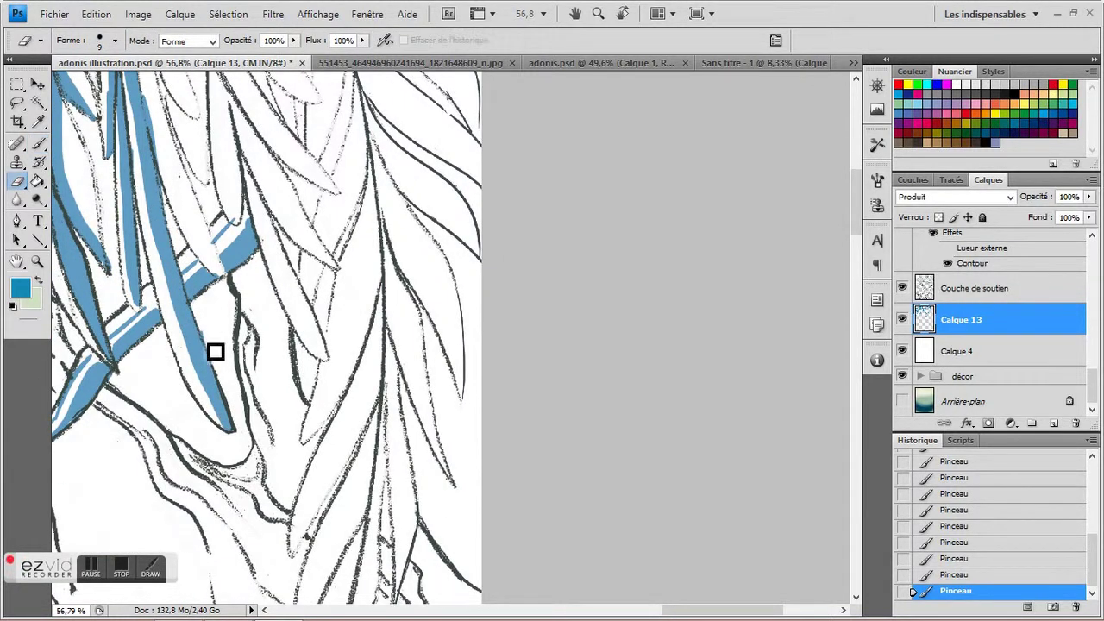
pyautogui.scroll(3, 189, 320)
pyautogui.click(161, 288)
pyautogui.click(157, 286)
pyautogui.press('b')
pyautogui.hscroll(-1, 152, 271)
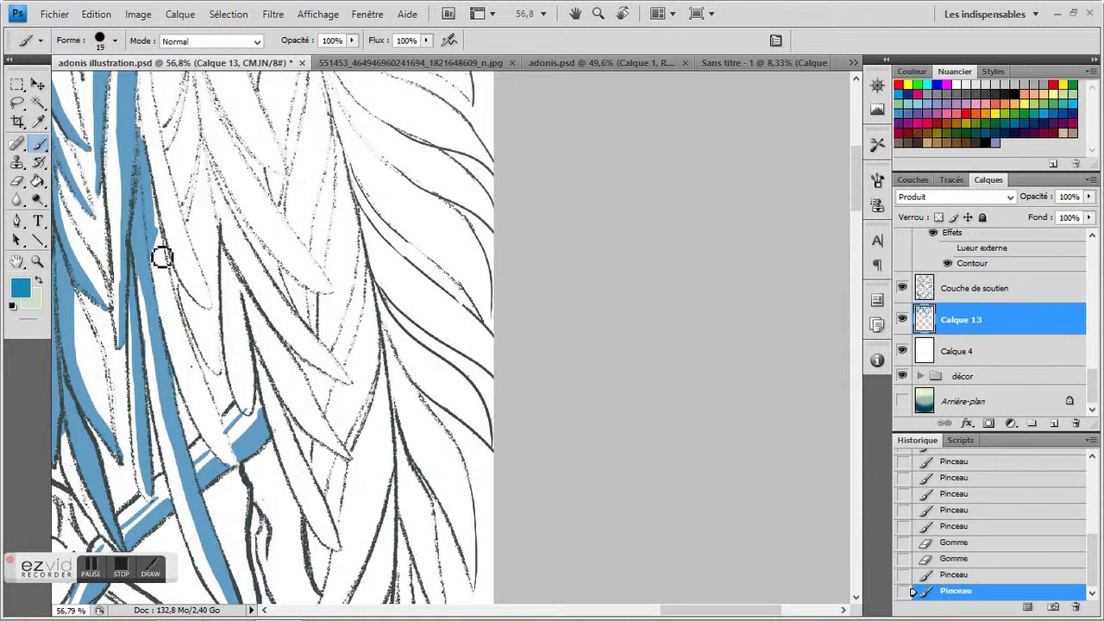
pyautogui.hscroll(1, 162, 257)
pyautogui.moveTo(135, 192); pyautogui.dragTo(155, 311)
pyautogui.hscroll(1, 156, 259)
pyautogui.moveTo(146, 239); pyautogui.dragTo(168, 320)
# Step: Fill the slender leaves hanging from the stem of the same willow strand with blue, above the tree branch
pyautogui.hscroll(1, 145, 188)
pyautogui.hscroll(-1, 146, 188)
pyautogui.moveTo(125, 121); pyautogui.dragTo(138, 298)
pyautogui.scroll(-1, 138, 297)
pyautogui.moveTo(129, 198); pyautogui.dragTo(152, 328)
pyautogui.scroll(1, 153, 328)
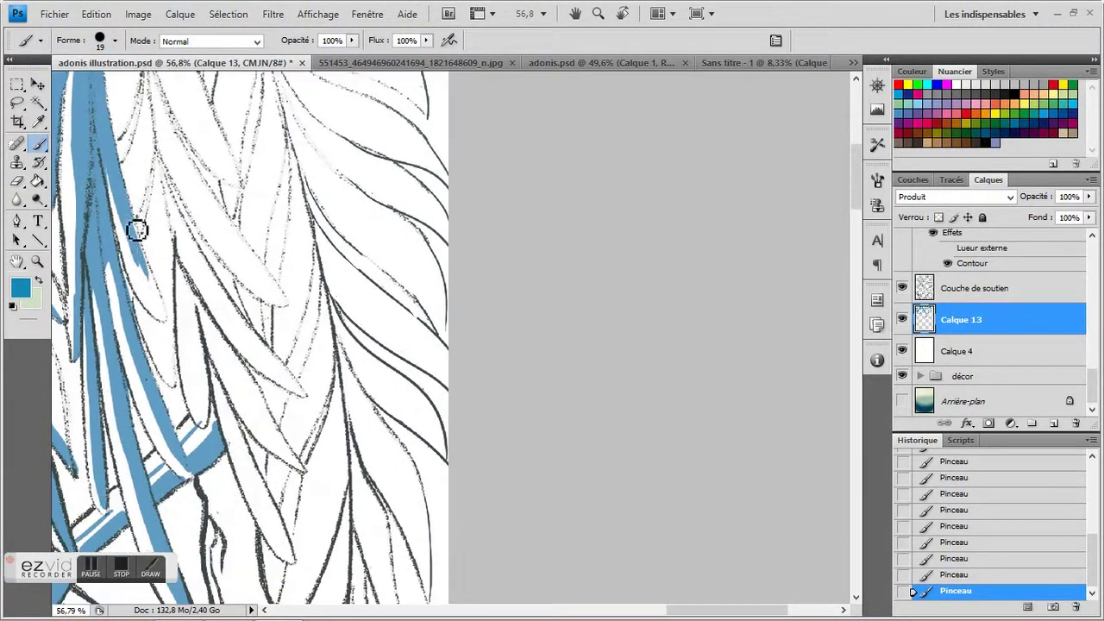
# Step: Paint the upper outward-curving leaves of the willow strand near the canvas's right edge blue, continuing down its stem
pyautogui.scroll(1, 157, 132)
pyautogui.moveTo(155, 138); pyautogui.dragTo(143, 295)
pyautogui.scroll(1, 155, 129)
pyautogui.hscroll(1, 129, 129)
pyautogui.moveTo(155, 129)
pyautogui.mouseDown()
pyautogui.moveTo(150, 177)
pyautogui.moveTo(198, 252)
pyautogui.mouseUp()
pyautogui.scroll(-1, 213, 267)
pyautogui.moveTo(112, 90); pyautogui.dragTo(124, 154)
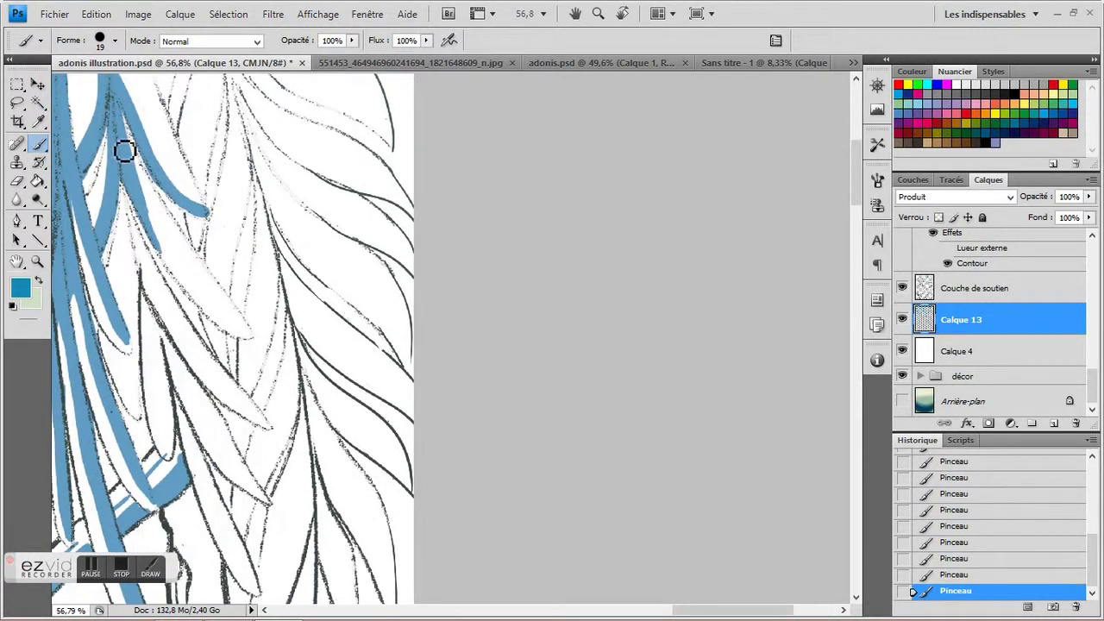
pyautogui.hscroll(1, 200, 310)
pyautogui.moveTo(135, 242); pyautogui.dragTo(202, 320)
pyautogui.press('e')
pyautogui.press('z')
pyautogui.click(418, 39)
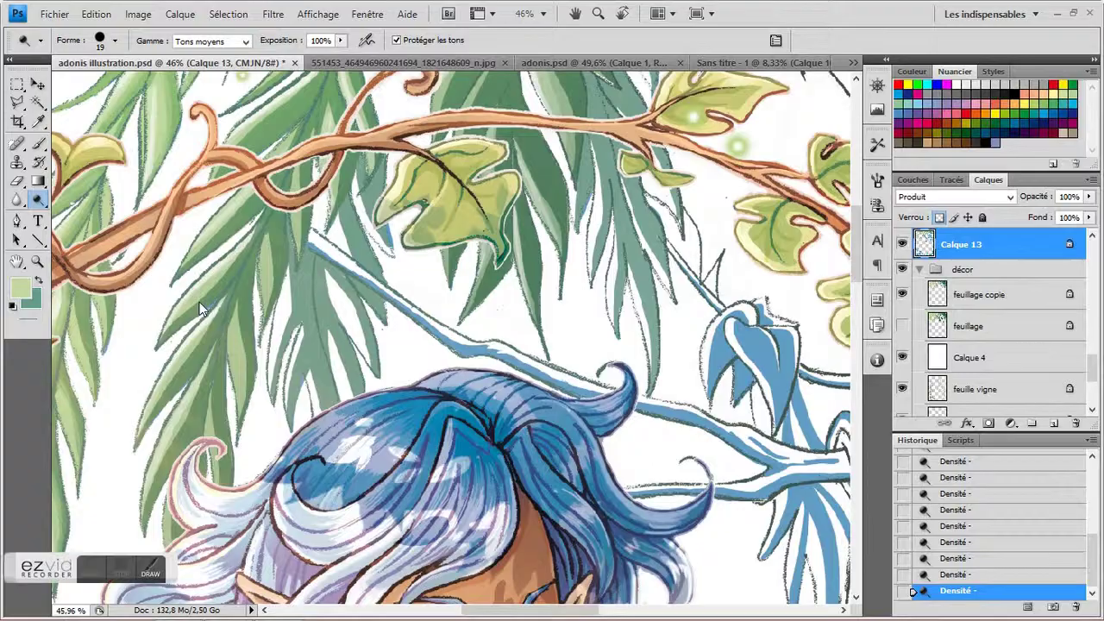
# Step: Lighten the willow leaves around the vine arch on Calque 13 with the Dodge tool, using midtones at 100% exposure
pyautogui.scroll(1, 273, 225)
pyautogui.scroll(-2, 298, 202)
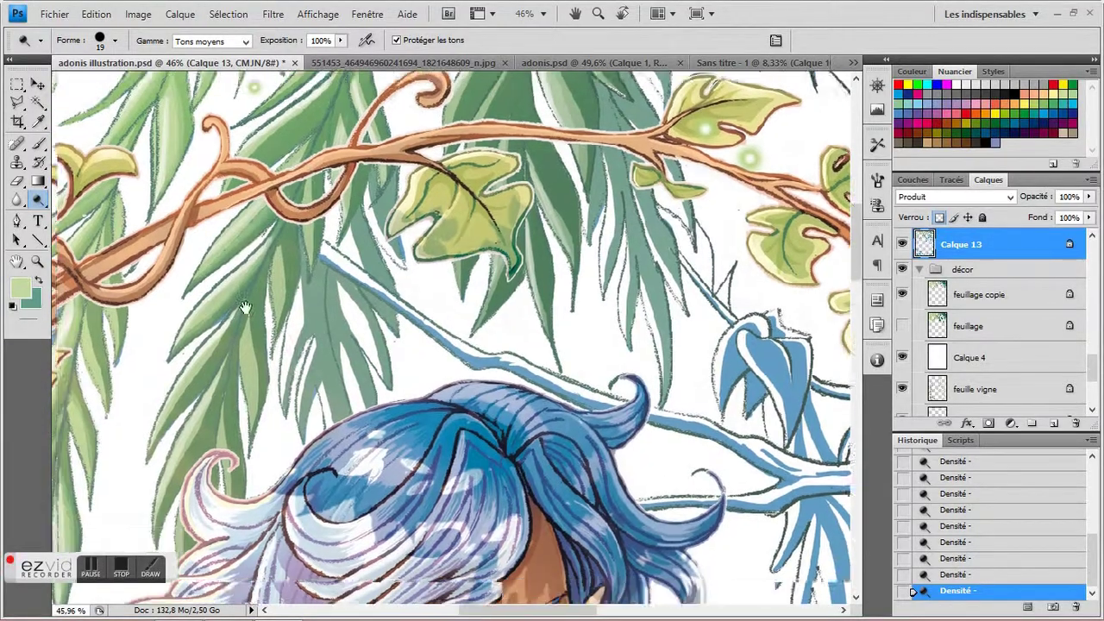
pyautogui.scroll(-2, 177, 405)
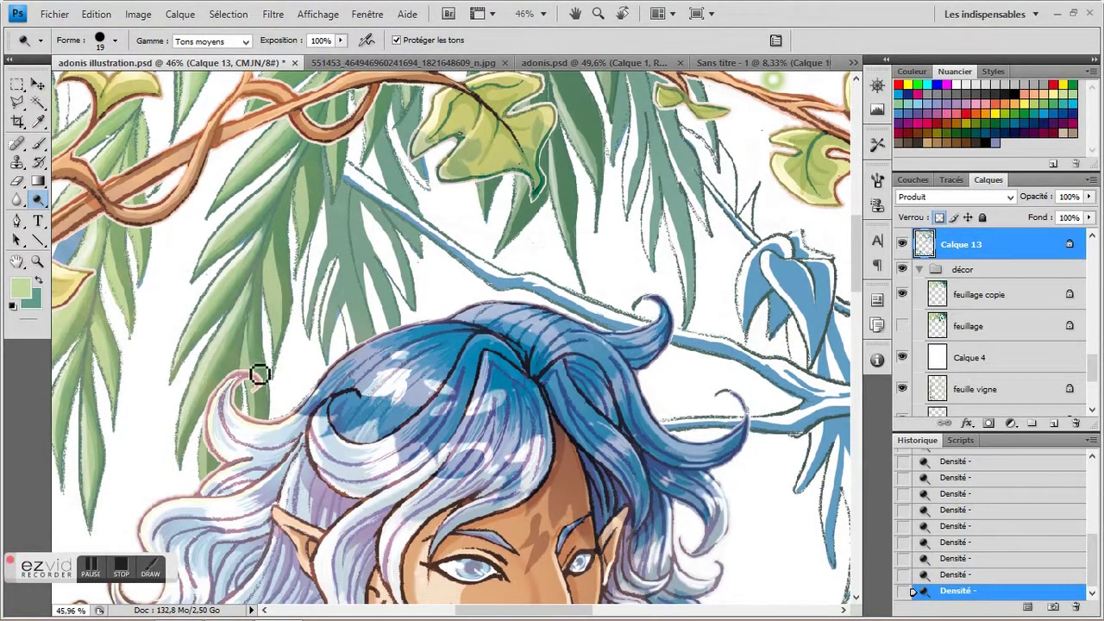
pyautogui.scroll(1, 255, 353)
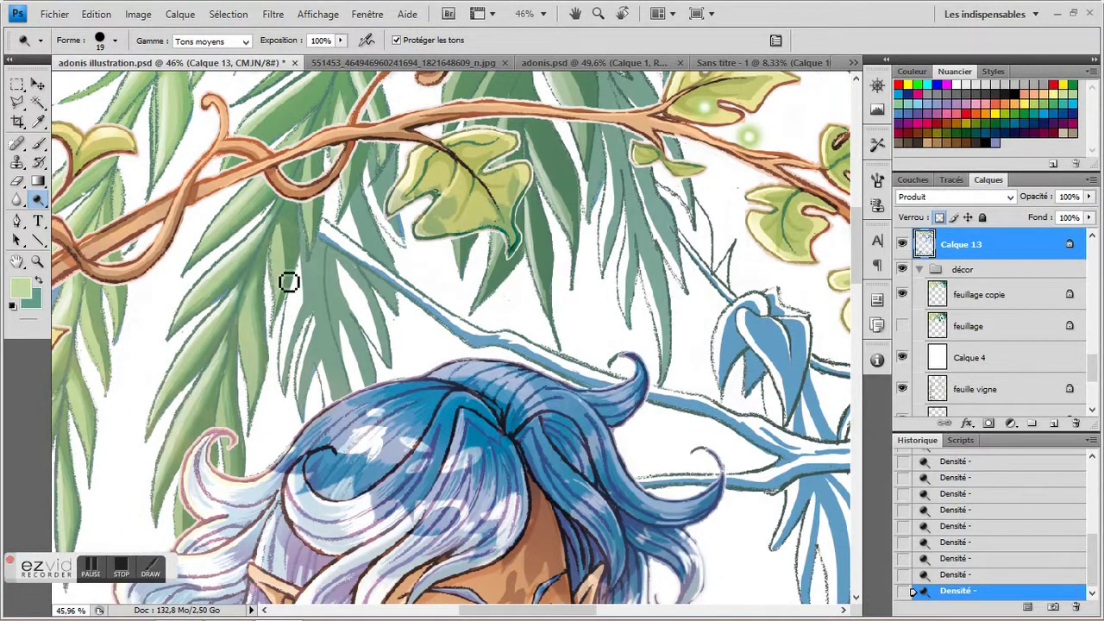
pyautogui.scroll(4, 290, 278)
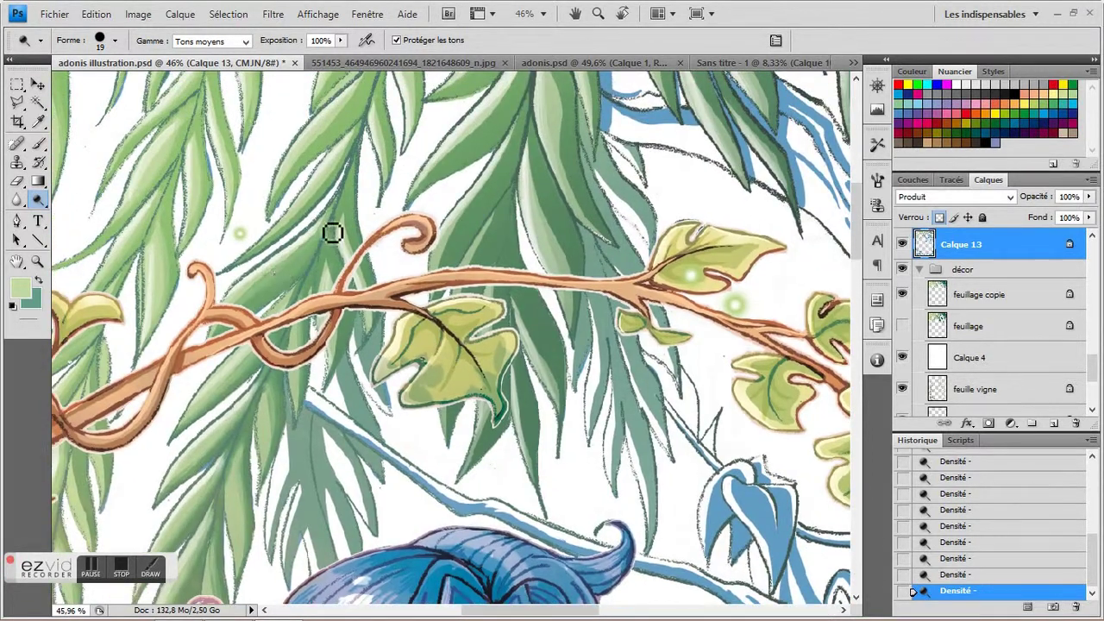
pyautogui.scroll(2, 308, 336)
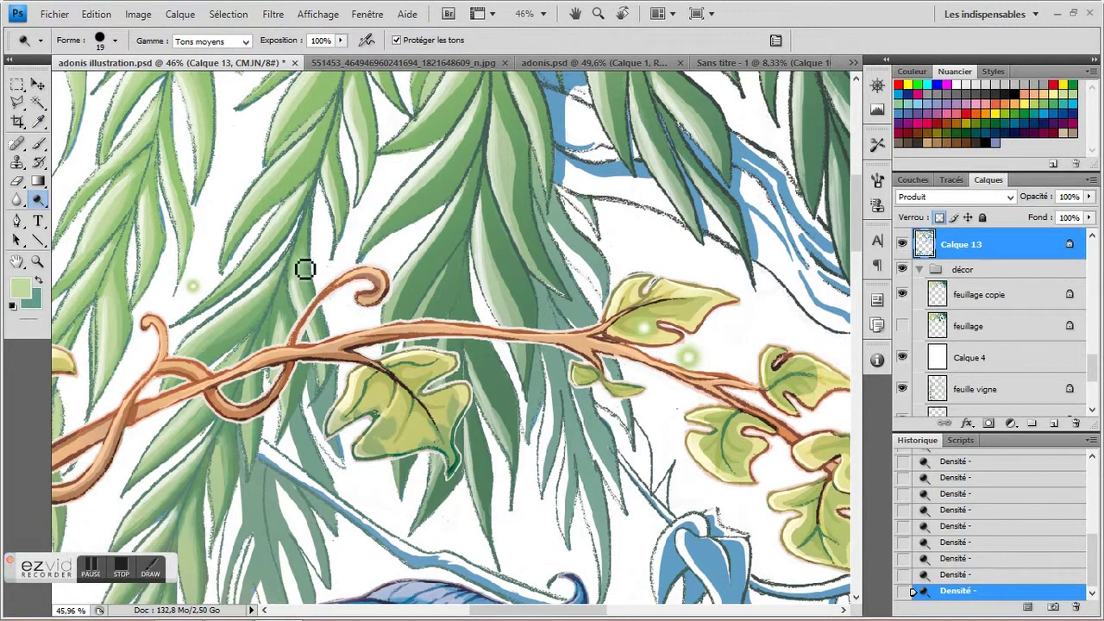
pyautogui.scroll(3, 304, 217)
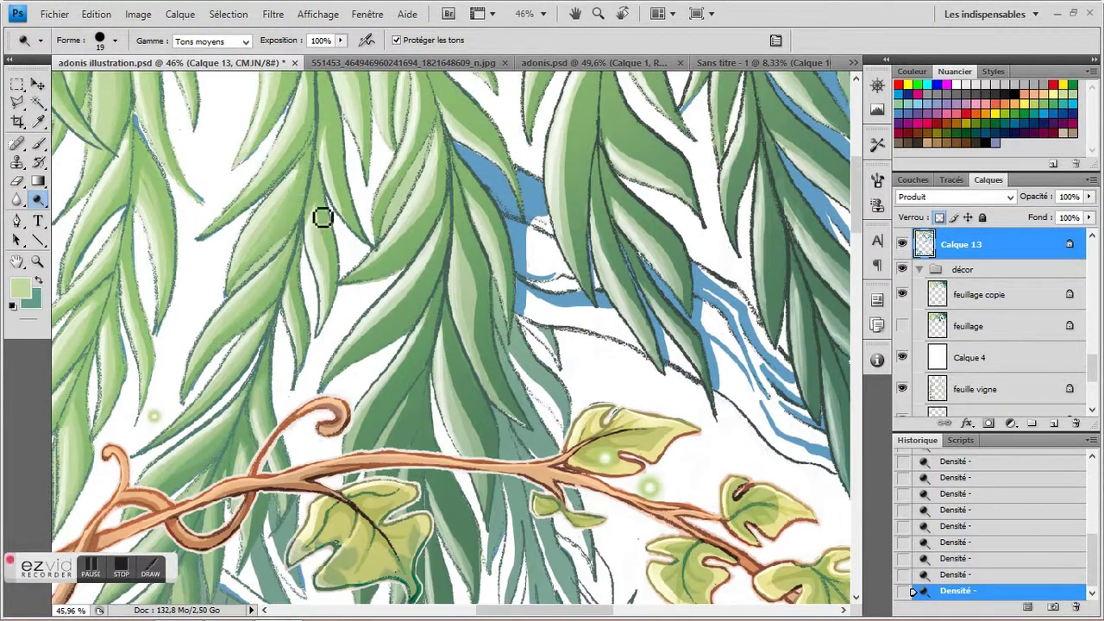
pyautogui.moveTo(321, 211); pyautogui.dragTo(351, 252)
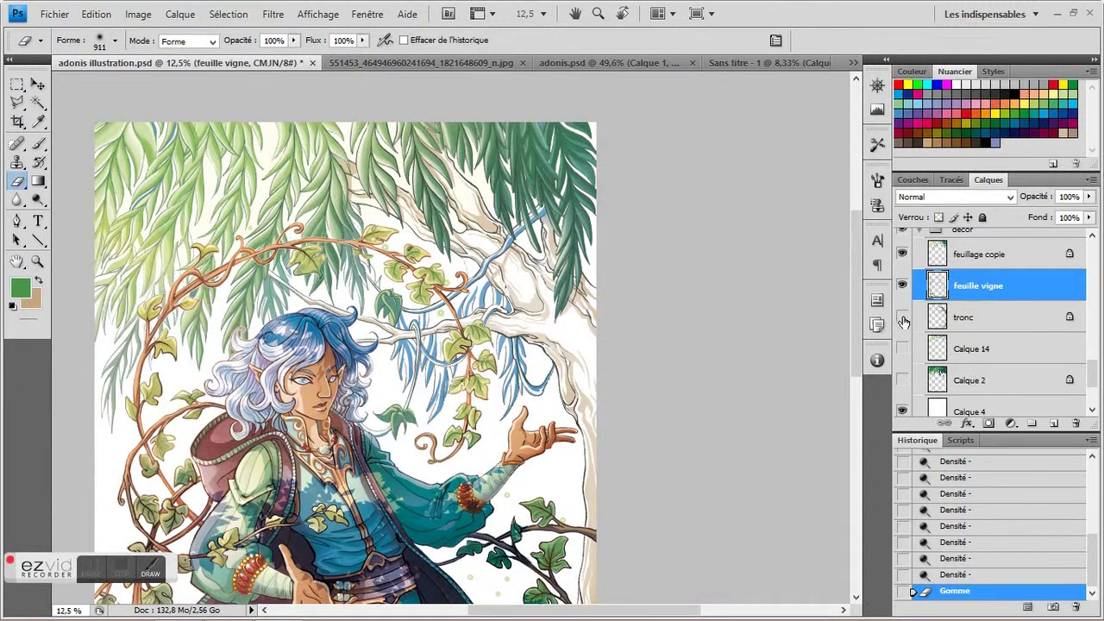
# Step: Show the tronc, Calque 14 and Calque 2 layers, and prepare a 21 px brush with a light tan bark color on tronc
pyautogui.moveTo(902, 317); pyautogui.dragTo(901, 380)
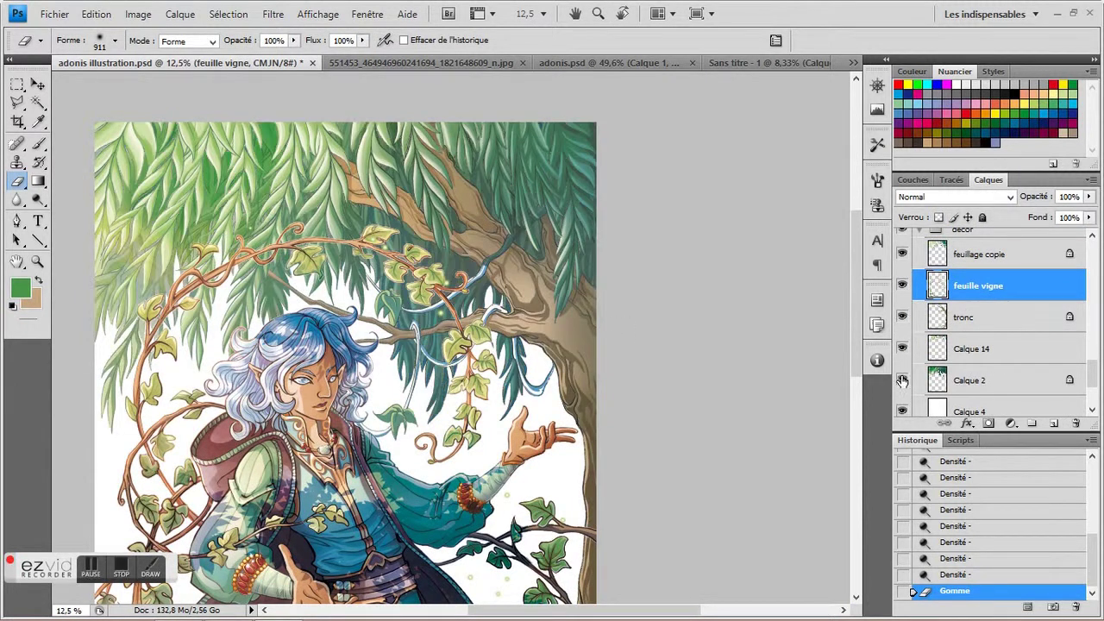
pyautogui.click(954, 321)
pyautogui.press('z')
pyautogui.click(440, 156)
pyautogui.press('b')
pyautogui.keyDown('alt'); pyautogui.click(517, 284); pyautogui.keyUp('alt')
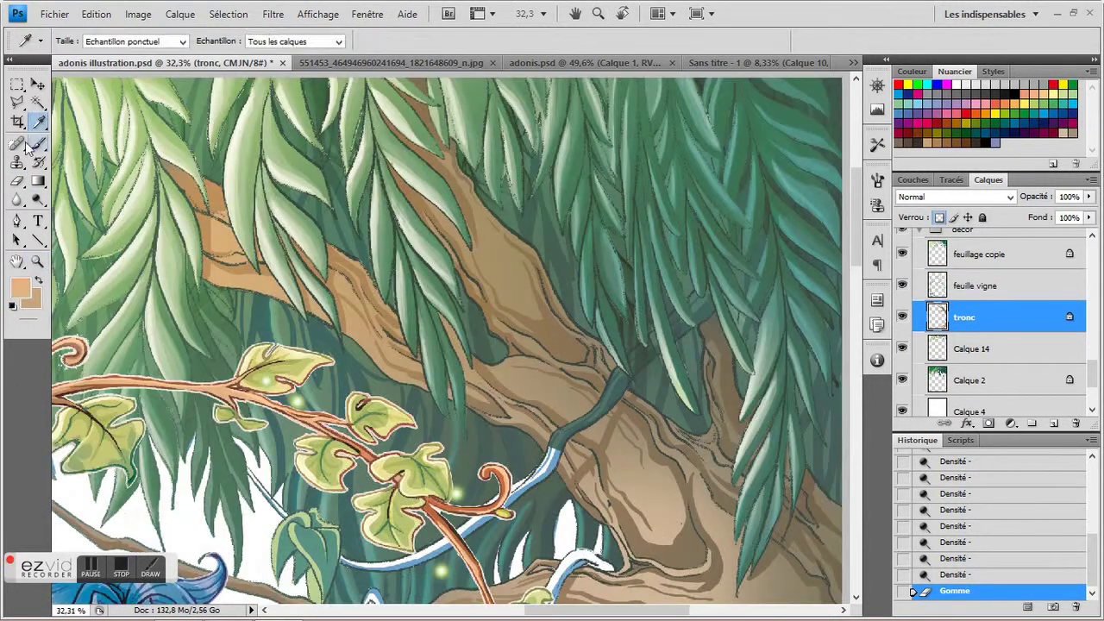
pyautogui.click(115, 40)
pyautogui.doubleClick(138, 198)
pyautogui.press('0')
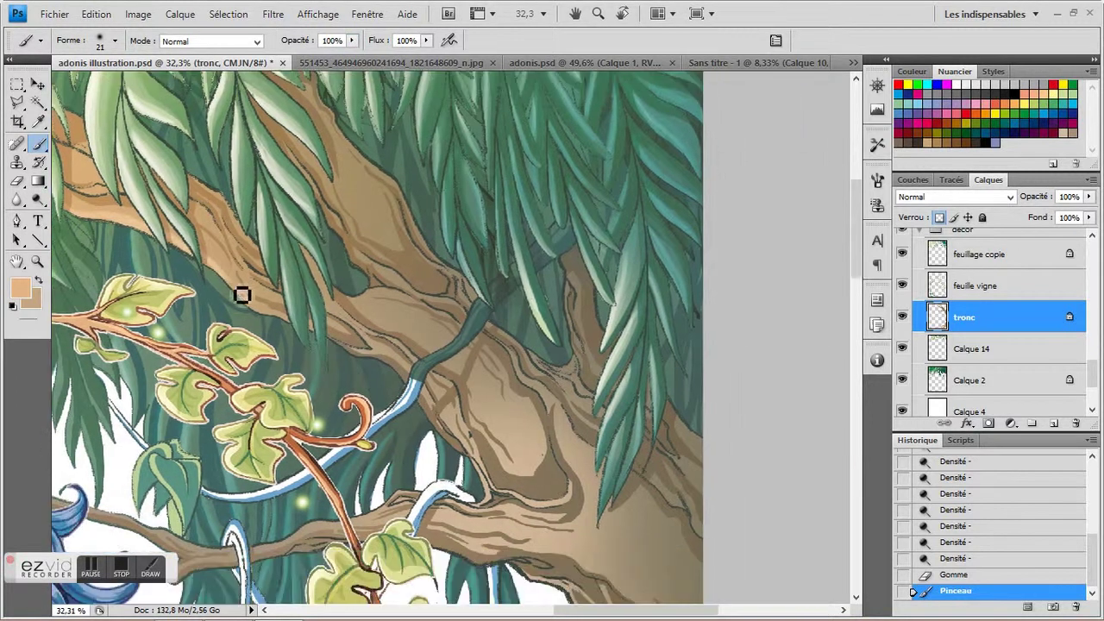
# Step: Paint light tan highlights along the bark of the upper diagonal tree branch, down to where the vine crosses it
pyautogui.moveTo(241, 296); pyautogui.dragTo(246, 276)
pyautogui.moveTo(370, 282)
pyautogui.mouseDown()
pyautogui.moveTo(303, 227)
pyautogui.moveTo(286, 276)
pyautogui.mouseUp()
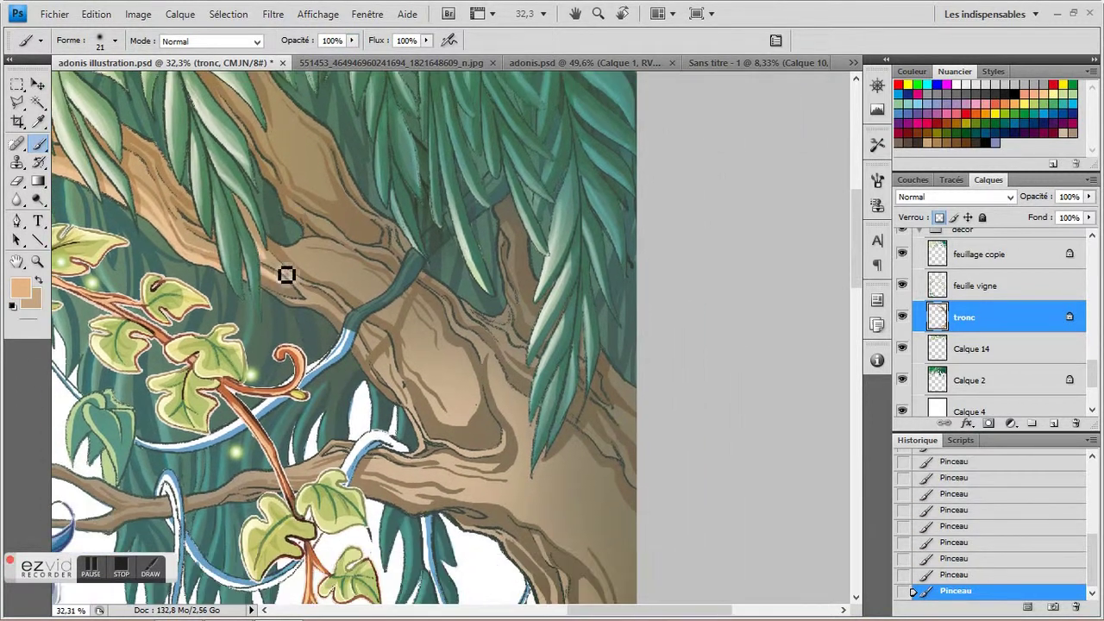
pyautogui.moveTo(342, 247); pyautogui.dragTo(303, 279)
pyautogui.moveTo(376, 276); pyautogui.dragTo(319, 203)
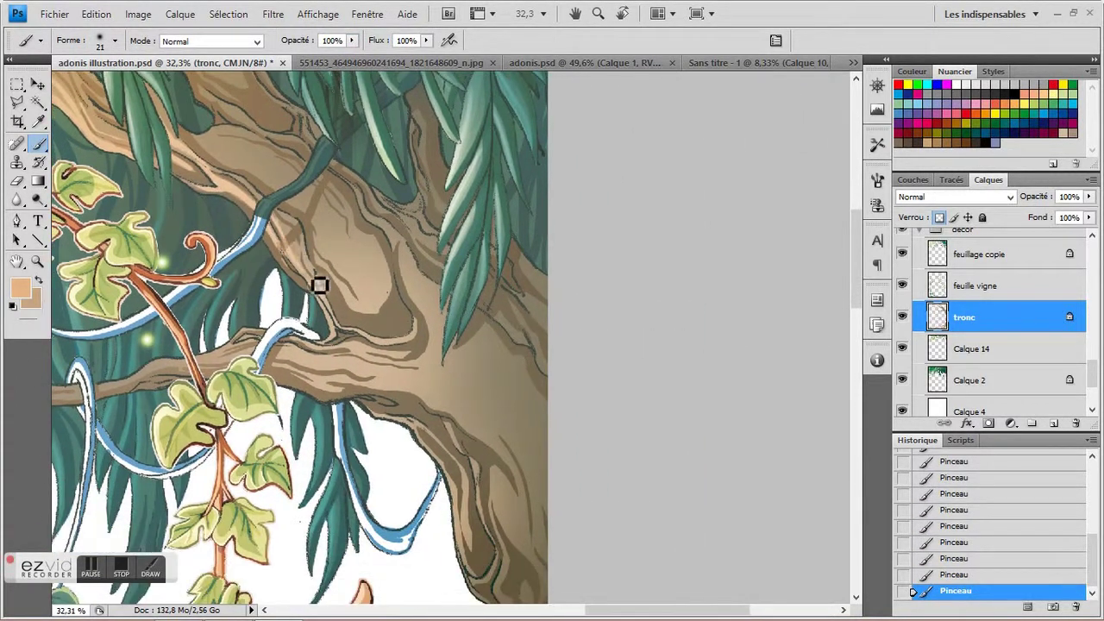
# Step: Add light tan highlight strokes to the horizontal lower branch and to the fork where it joins the trunk
pyautogui.moveTo(325, 301); pyautogui.dragTo(450, 262)
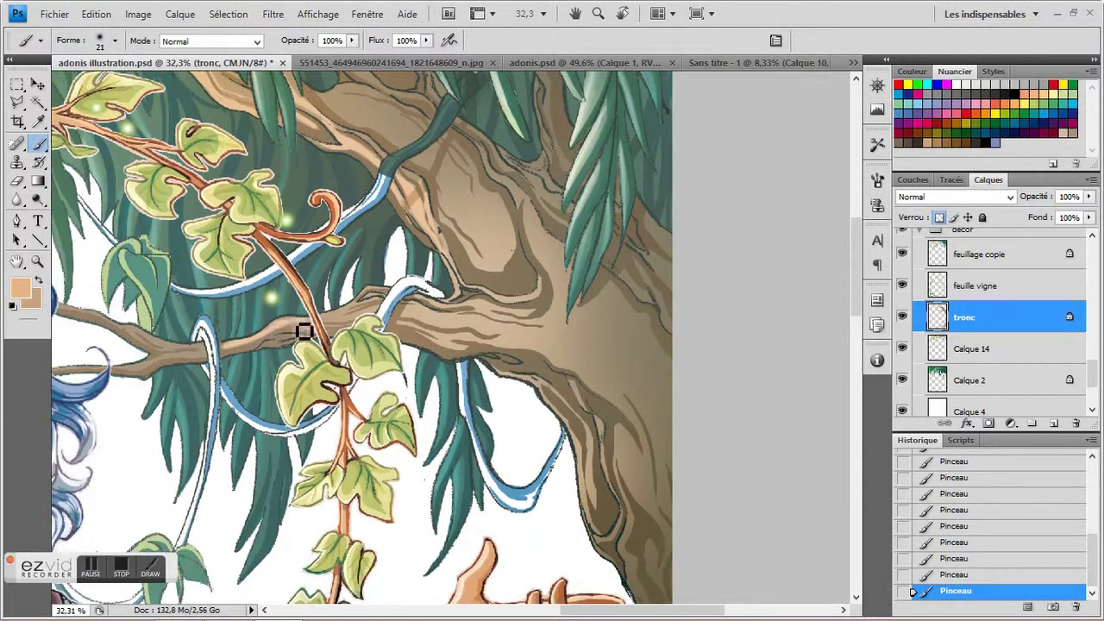
pyautogui.moveTo(362, 328); pyautogui.dragTo(339, 329)
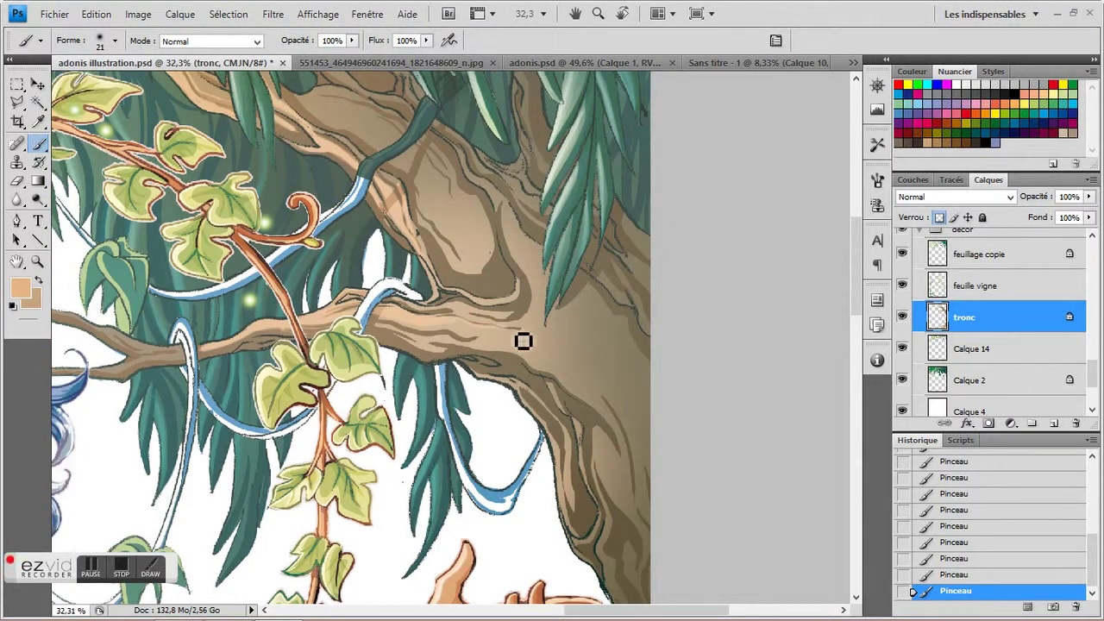
pyautogui.moveTo(539, 322); pyautogui.dragTo(495, 378)
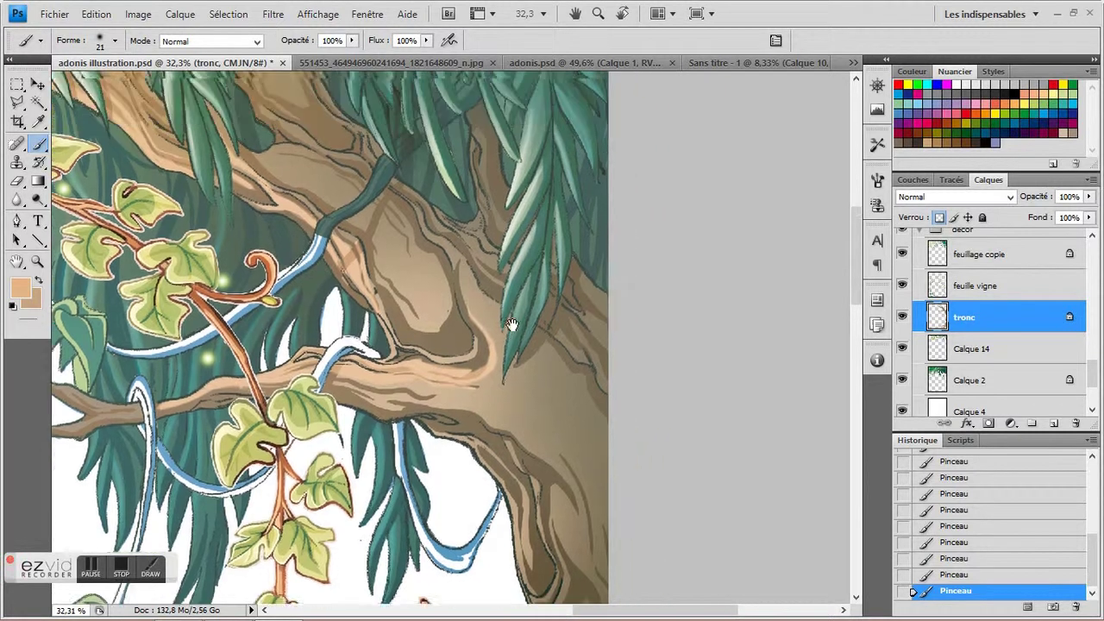
pyautogui.moveTo(424, 337); pyautogui.dragTo(295, 358)
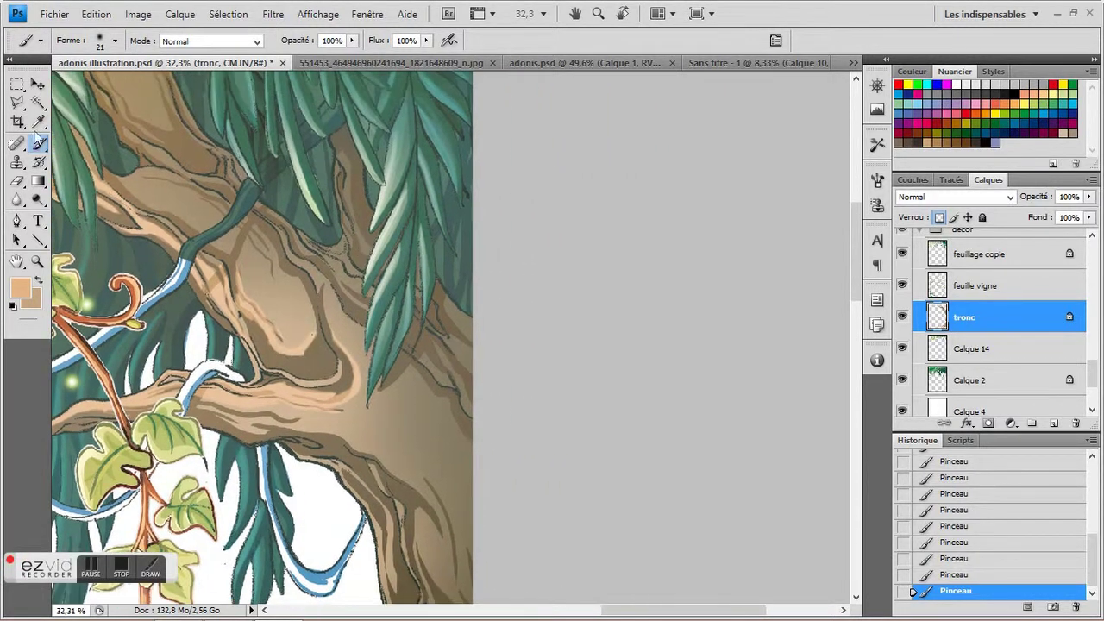
# Step: Select the unshaded bark areas with the Magic Wand and make tronc the active layer again
pyautogui.click(953, 558)
pyautogui.click(981, 321)
pyautogui.doubleClick(981, 321)
pyautogui.click(946, 268)
pyautogui.press('w')
pyautogui.click(258, 302)
pyautogui.press('b')
pyautogui.scroll(-3, 966, 306)
pyautogui.click(967, 308)
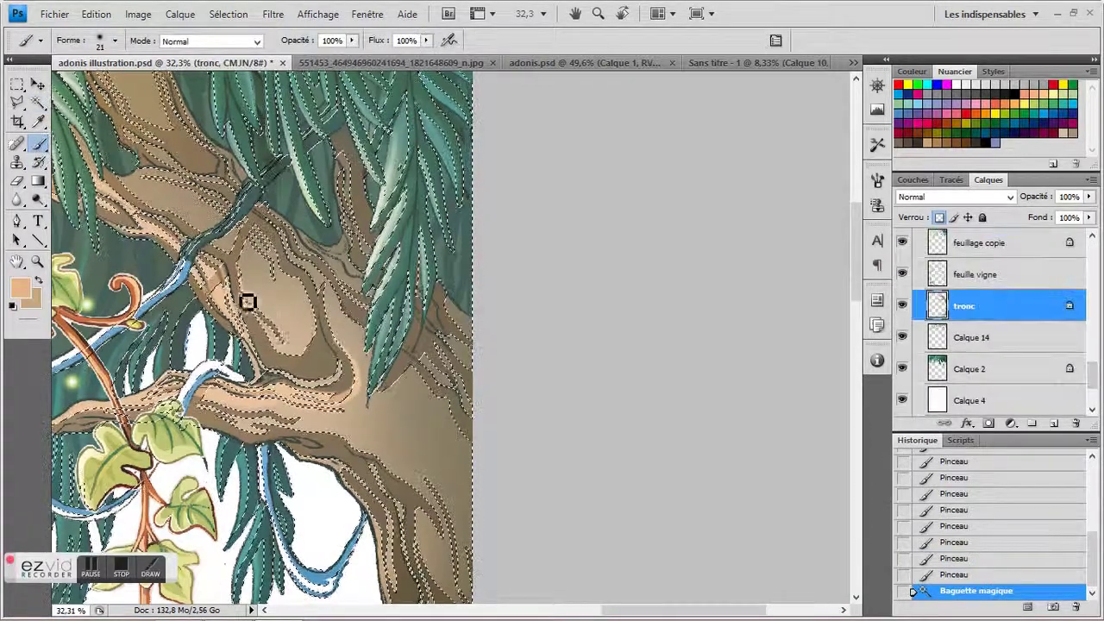
# Step: Paint tan highlights inside the selection on the upper trunk, around the fork and the bend below it
pyautogui.moveTo(304, 362); pyautogui.dragTo(258, 293)
pyautogui.moveTo(148, 207)
pyautogui.mouseDown()
pyautogui.moveTo(222, 246)
pyautogui.moveTo(320, 357)
pyautogui.moveTo(301, 320)
pyautogui.moveTo(267, 300)
pyautogui.mouseUp()
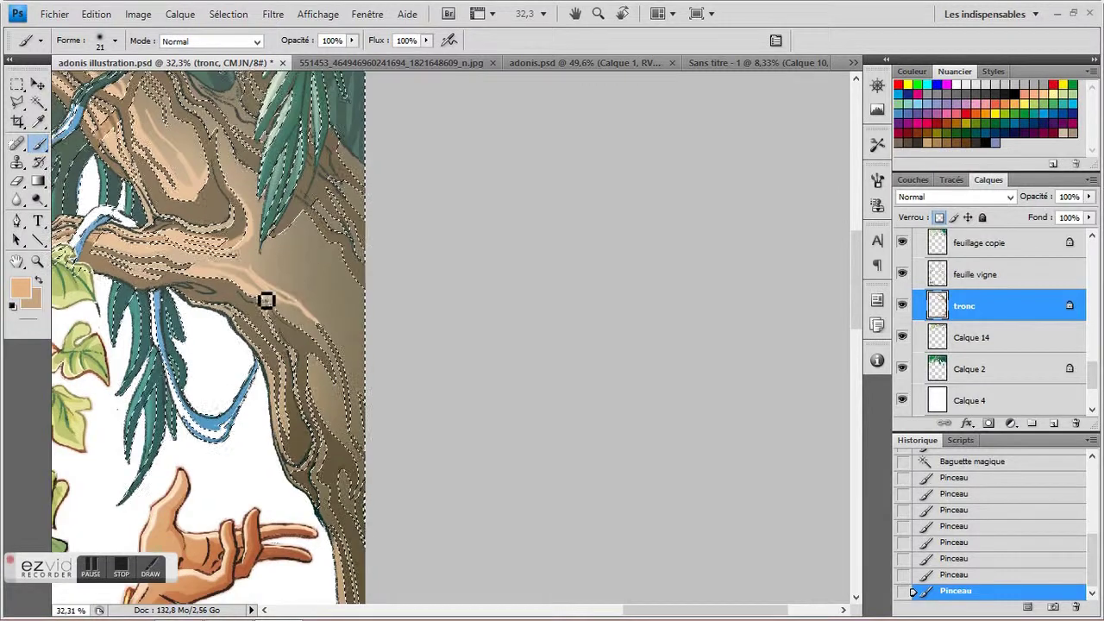
pyautogui.moveTo(309, 335)
pyautogui.mouseDown()
pyautogui.moveTo(232, 259)
pyautogui.moveTo(322, 317)
pyautogui.mouseUp()
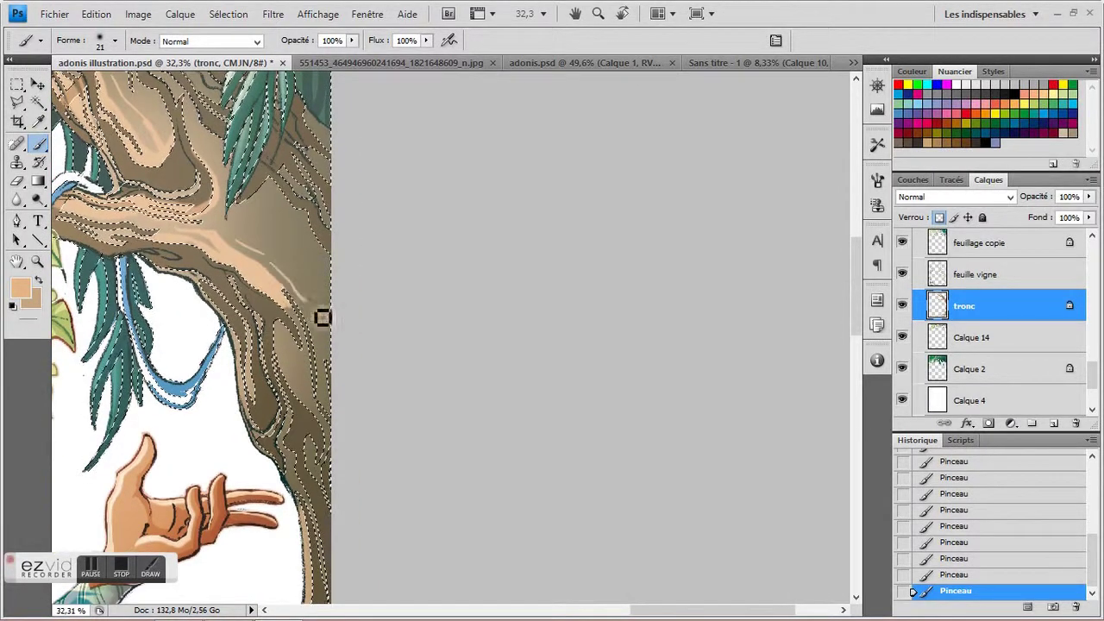
# Step: Continue the tan highlights down the narrow lower trunk past the raised hand, and drop the selection
pyautogui.moveTo(349, 429)
pyautogui.mouseDown()
pyautogui.moveTo(311, 318)
pyautogui.moveTo(305, 337)
pyautogui.moveTo(285, 344)
pyautogui.mouseUp()
pyautogui.moveTo(204, 279)
pyautogui.mouseDown()
pyautogui.moveTo(256, 328)
pyautogui.moveTo(271, 237)
pyautogui.mouseUp()
pyautogui.moveTo(267, 397)
pyautogui.mouseDown()
pyautogui.moveTo(259, 338)
pyautogui.moveTo(236, 302)
pyautogui.mouseUp()
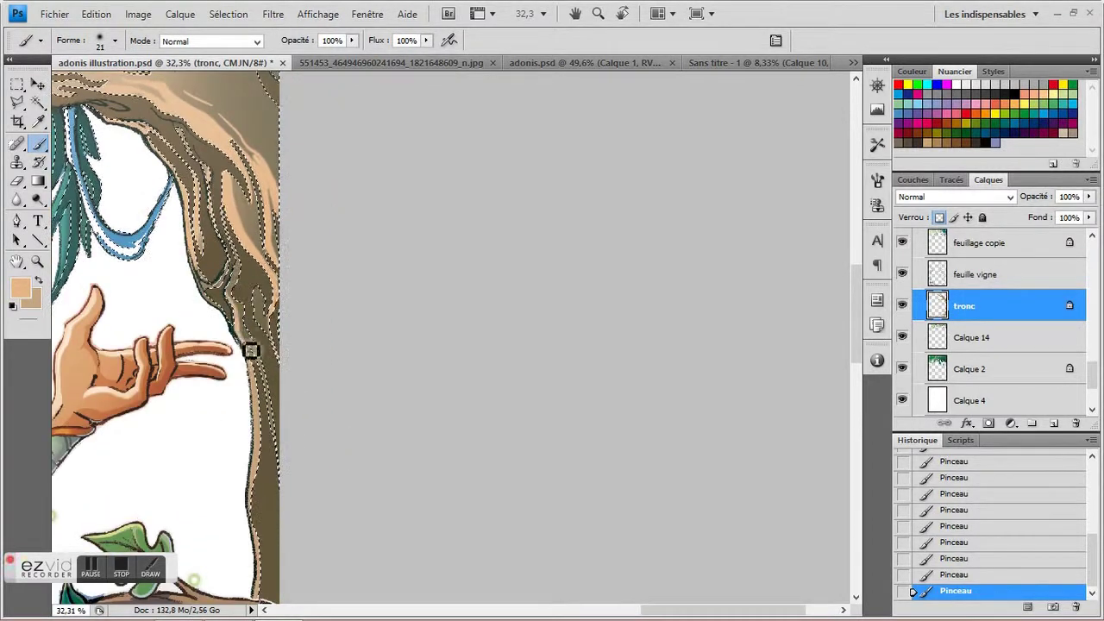
pyautogui.moveTo(248, 506); pyautogui.dragTo(308, 351)
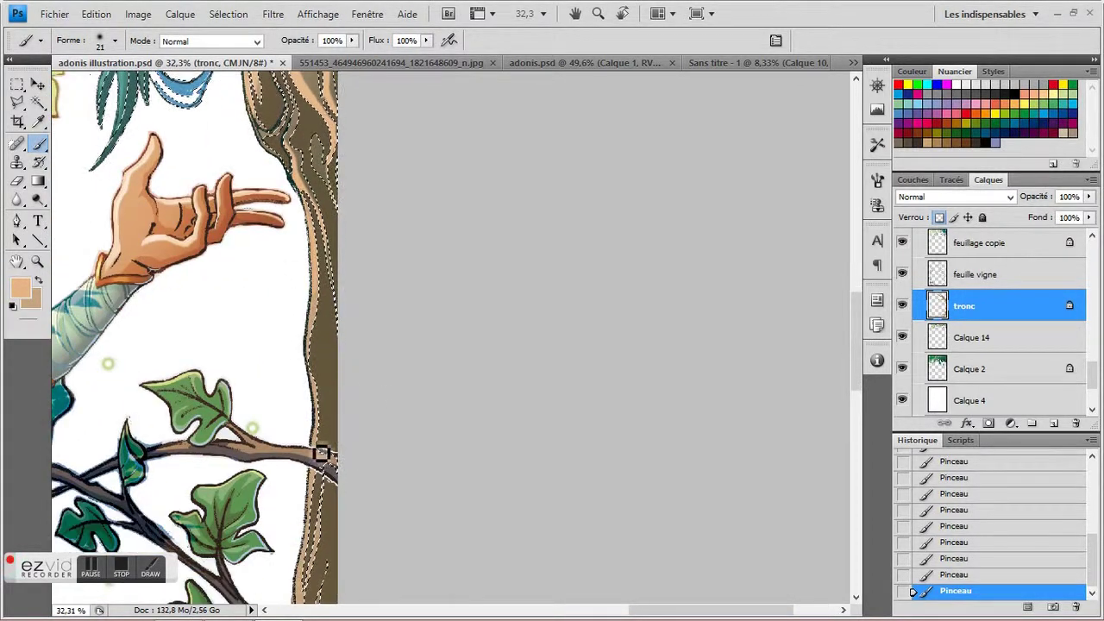
pyautogui.press('z')
pyautogui.hotkey('ctrl', '-')
pyautogui.moveTo(510, 88); pyautogui.dragTo(703, 362)
pyautogui.press('l')
pyautogui.hotkey('ctrl', 'd')
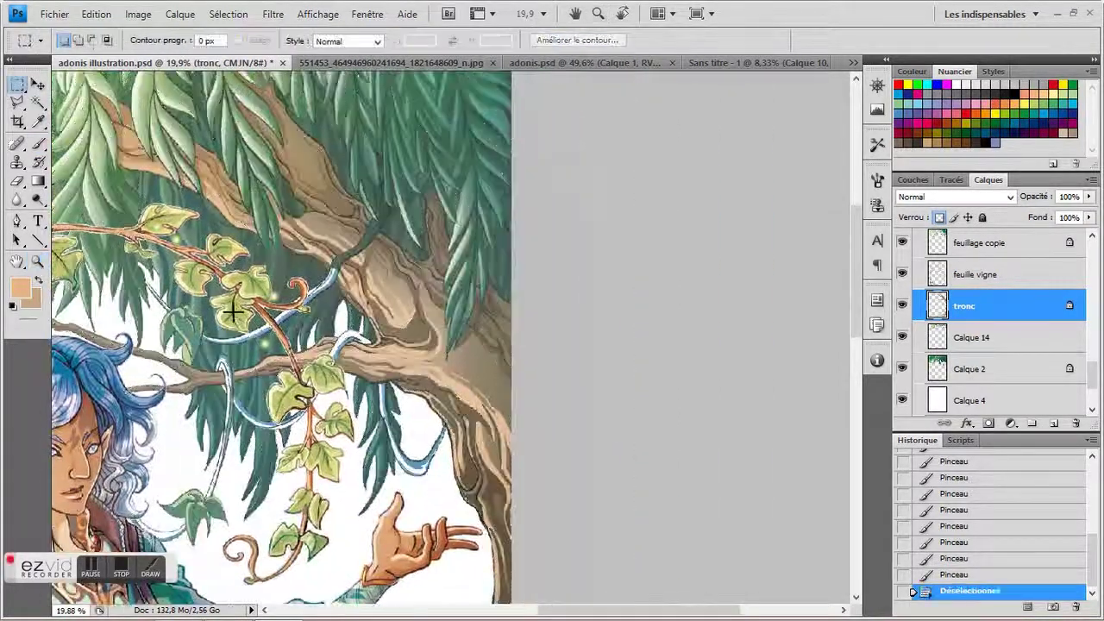
# Step: Shade the upper tree branches beneath the foliage with a sampled lavender-blue, using a 65 px brush in Produit mode
pyautogui.press('i')
pyautogui.moveTo(167, 340); pyautogui.dragTo(158, 351)
pyautogui.press('b')
pyautogui.click(115, 40)
pyautogui.click(114, 40)
pyautogui.moveTo(204, 204); pyautogui.dragTo(262, 259)
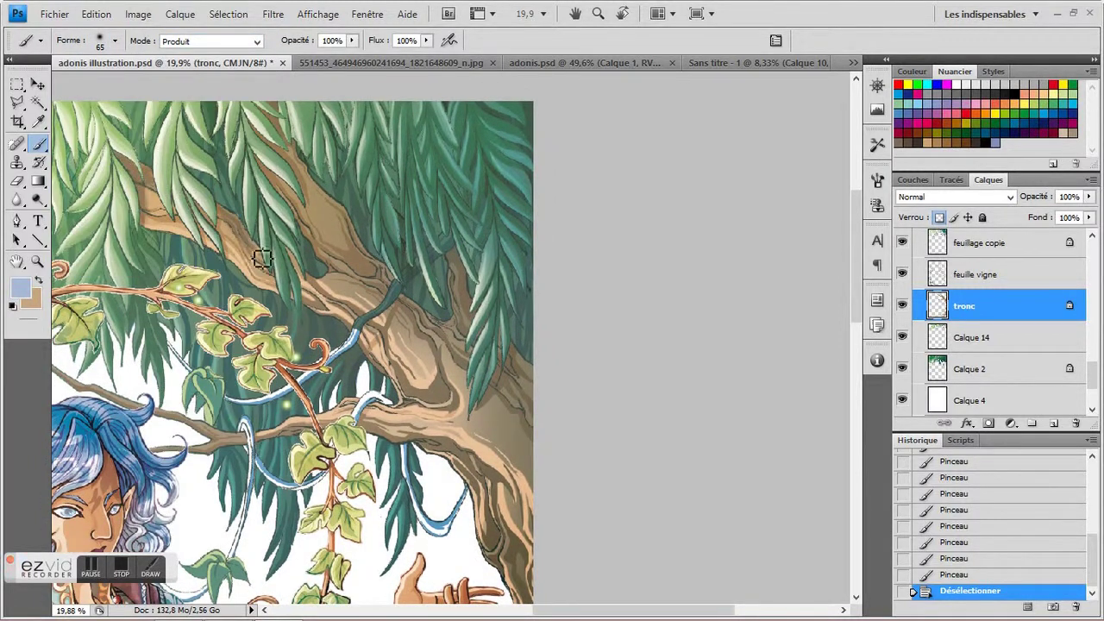
pyautogui.moveTo(254, 204); pyautogui.dragTo(316, 196)
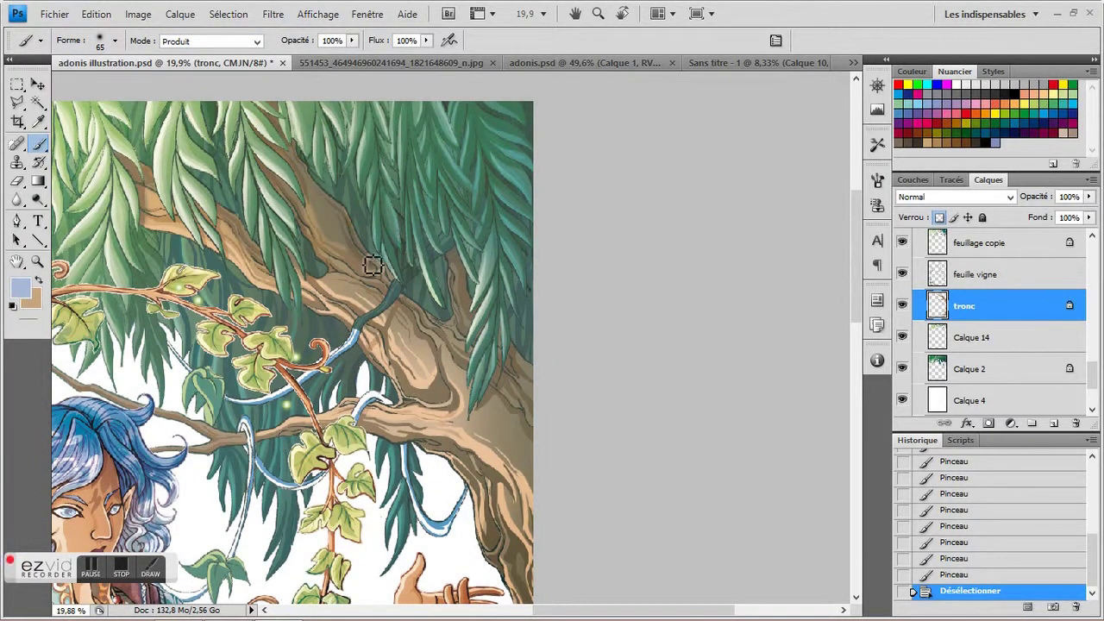
# Step: Darken the trunk's outer side along the canvas's right edge and under the hanging leaves with the lavender-blue Produit brush
pyautogui.moveTo(514, 389); pyautogui.dragTo(472, 314)
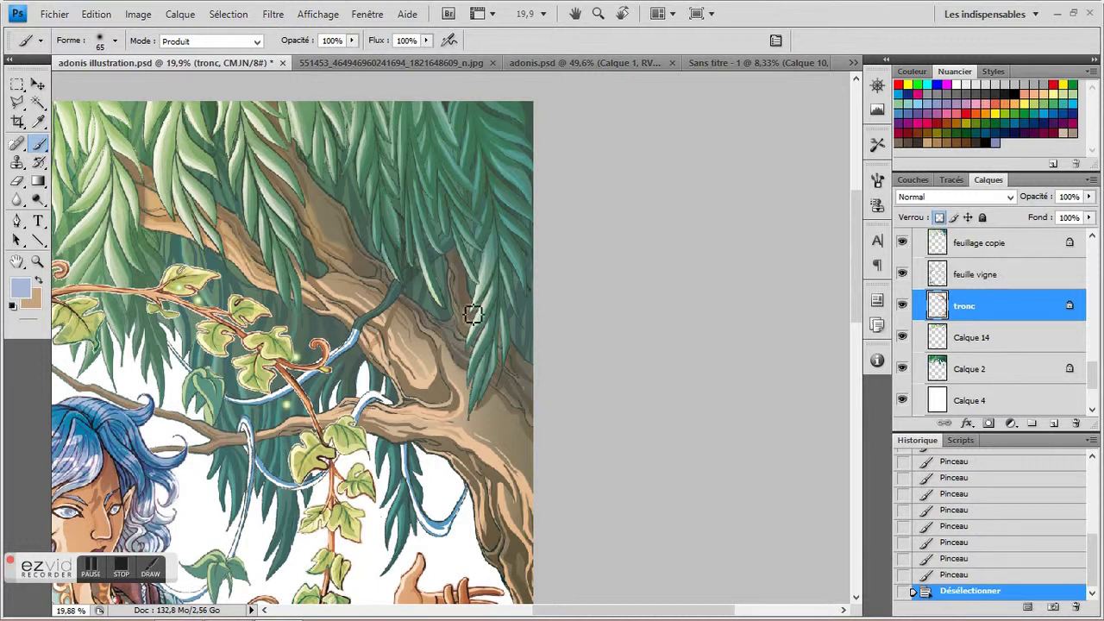
pyautogui.moveTo(458, 353)
pyautogui.mouseDown()
pyautogui.moveTo(467, 373)
pyautogui.moveTo(458, 262)
pyautogui.mouseUp()
pyautogui.moveTo(414, 307)
pyautogui.mouseDown()
pyautogui.moveTo(455, 431)
pyautogui.moveTo(487, 444)
pyautogui.mouseUp()
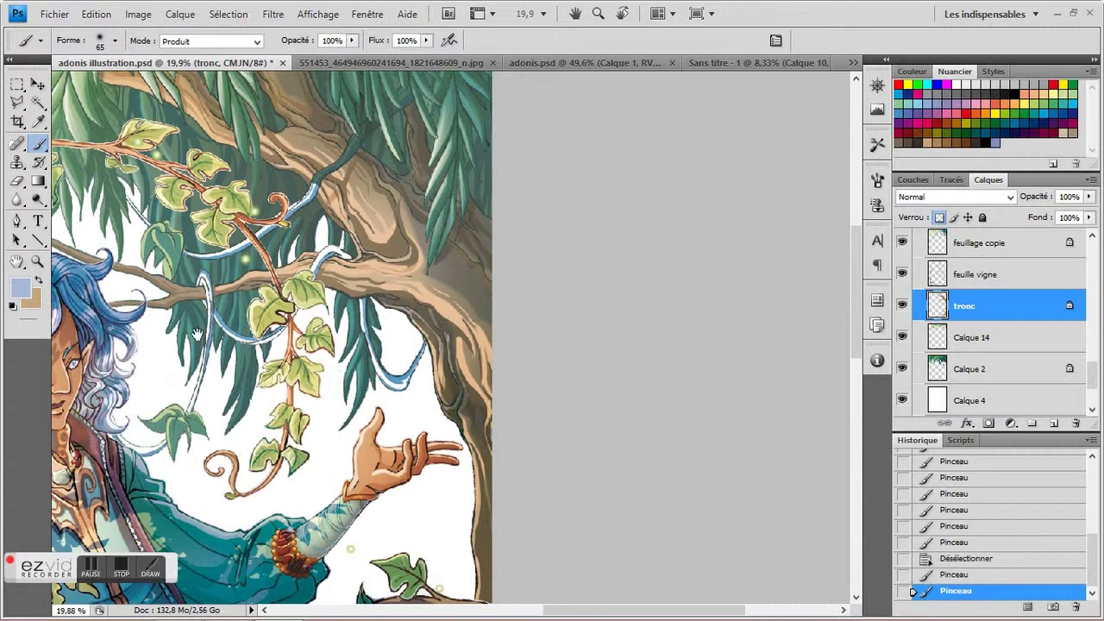
# Step: Continue shading the tree's lower trunk and branches on the tronc layer with the lavender-blue 65 px Produit brush
pyautogui.moveTo(197, 334); pyautogui.dragTo(350, 378)
pyautogui.moveTo(309, 333); pyautogui.dragTo(231, 403)
pyautogui.moveTo(321, 189)
pyautogui.mouseDown()
pyautogui.moveTo(317, 110)
pyautogui.moveTo(348, 207)
pyautogui.moveTo(345, 296)
pyautogui.mouseUp()
pyautogui.moveTo(249, 211); pyautogui.dragTo(239, 188)
pyautogui.moveTo(536, 276); pyautogui.dragTo(528, 226)
pyautogui.moveTo(517, 317); pyautogui.dragTo(400, 182)
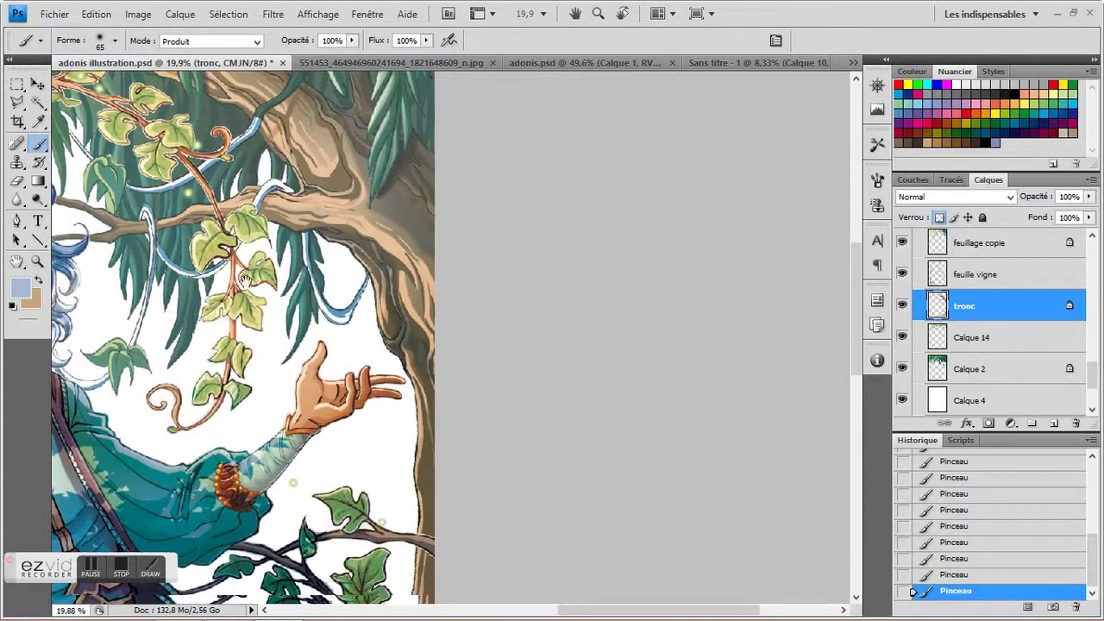
# Step: Bring the whole illustration into view and show the Calque 15, herbe, Calque 17 and Calque 16 layers
pyautogui.press('z')
pyautogui.keyDown('alt'); pyautogui.click(384, 392); pyautogui.keyUp('alt')
pyautogui.click(384, 393)
pyautogui.keyDown('alt'); pyautogui.click(384, 392); pyautogui.keyUp('alt')
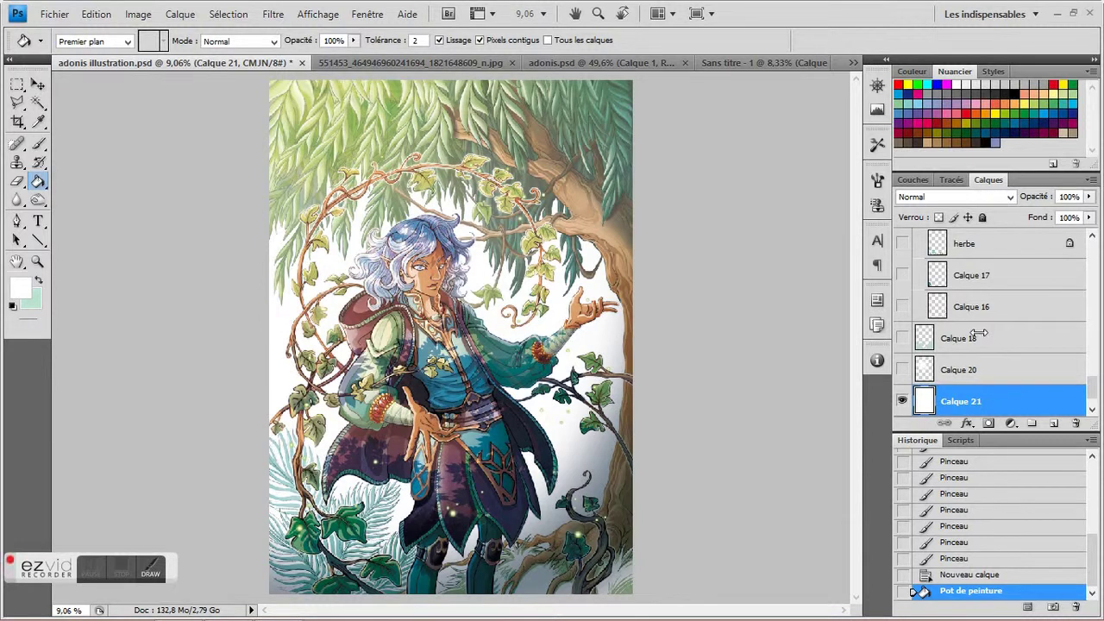
pyautogui.scroll(2, 979, 334)
pyautogui.click(900, 290)
pyautogui.click(902, 321)
pyautogui.click(902, 321)
pyautogui.click(902, 320)
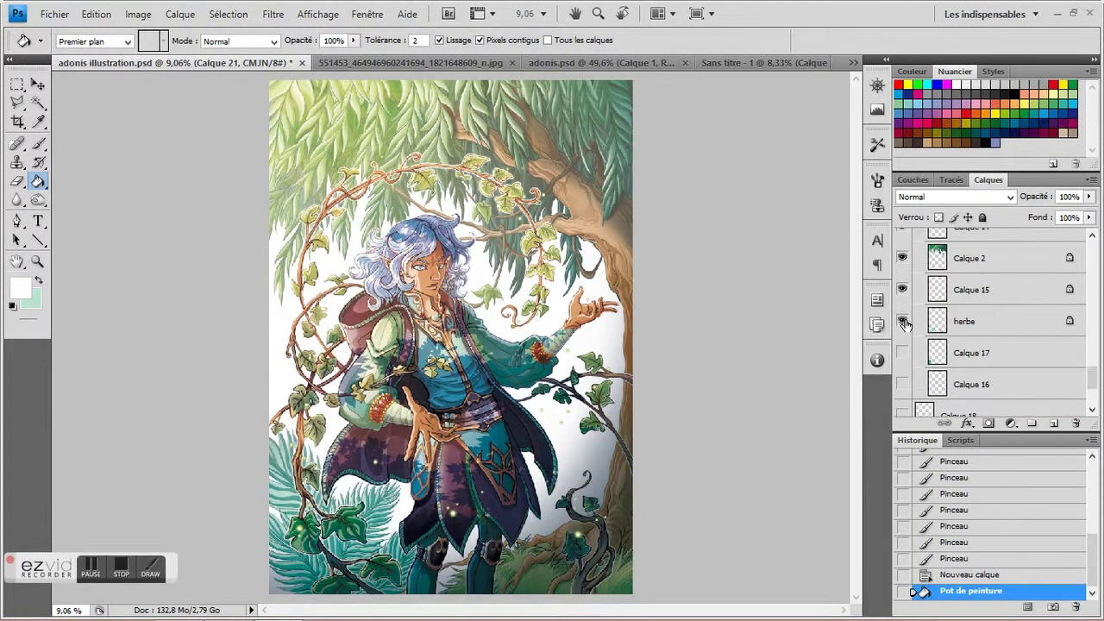
pyautogui.click(901, 353)
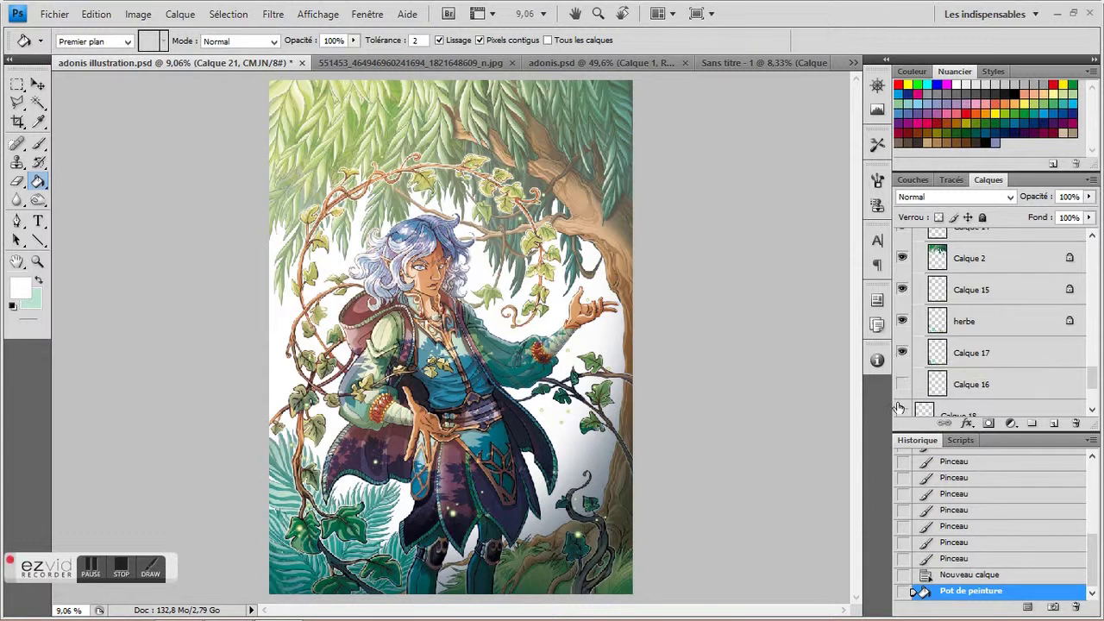
pyautogui.click(903, 385)
pyautogui.scroll(-2, 914, 379)
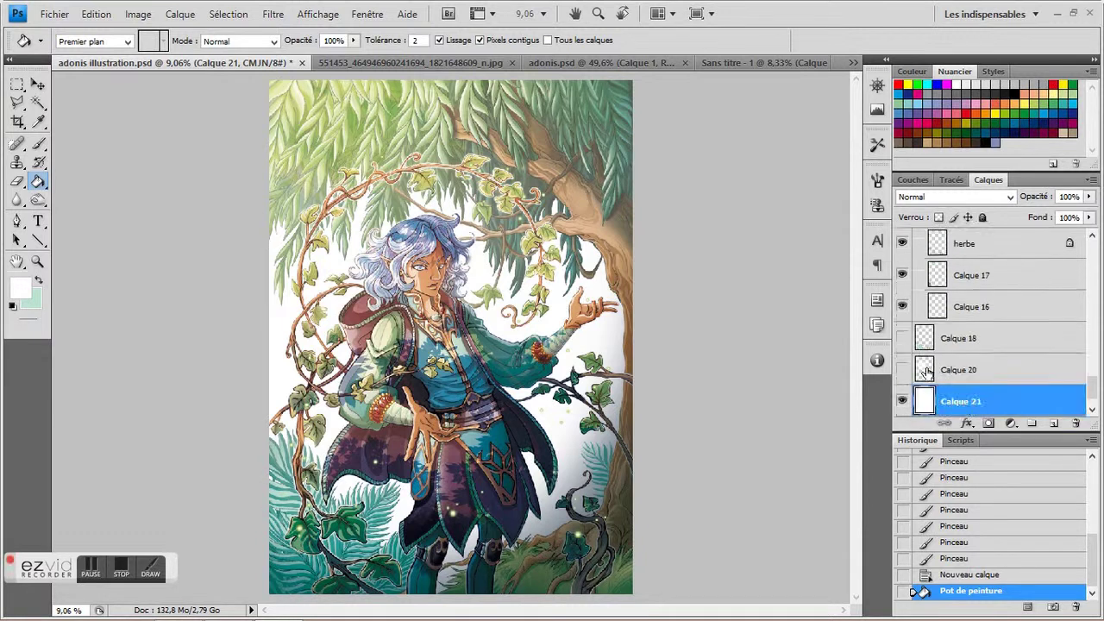
# Step: Hide the white-filled Calque 21 layer and show the Arrière-plan background layer
pyautogui.click(901, 401)
pyautogui.scroll(-1, 902, 402)
pyautogui.click(902, 401)
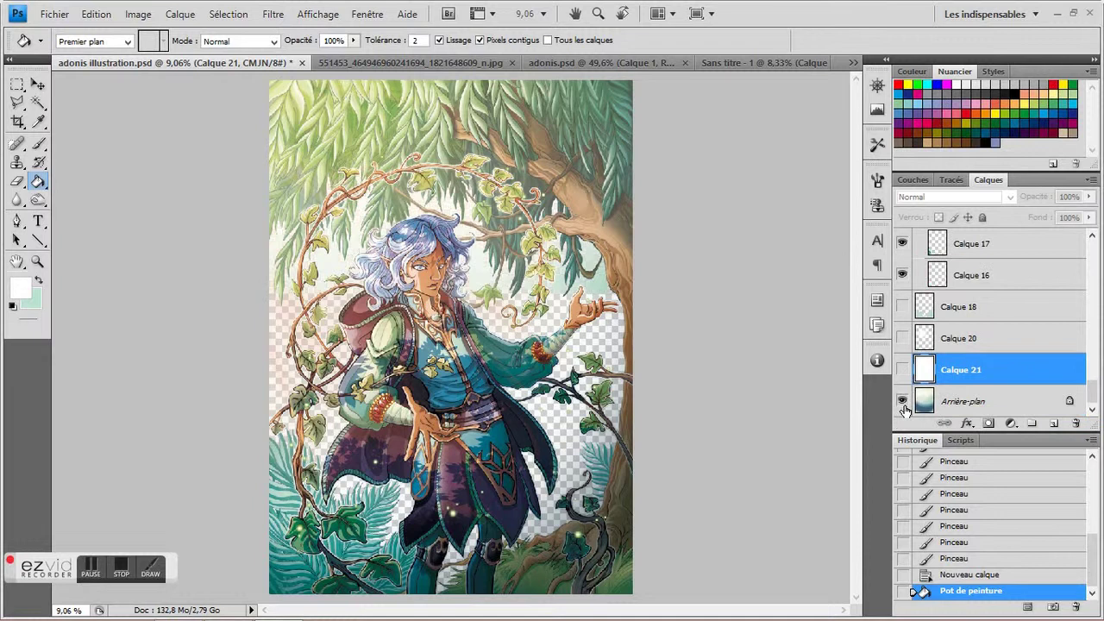
# Step: Show the Calque 20 and Calque 18 layers above the background, leaving Calque 18 selected
pyautogui.click(902, 338)
pyautogui.click(902, 309)
pyautogui.click(902, 308)
pyautogui.click(902, 309)
pyautogui.click(969, 310)
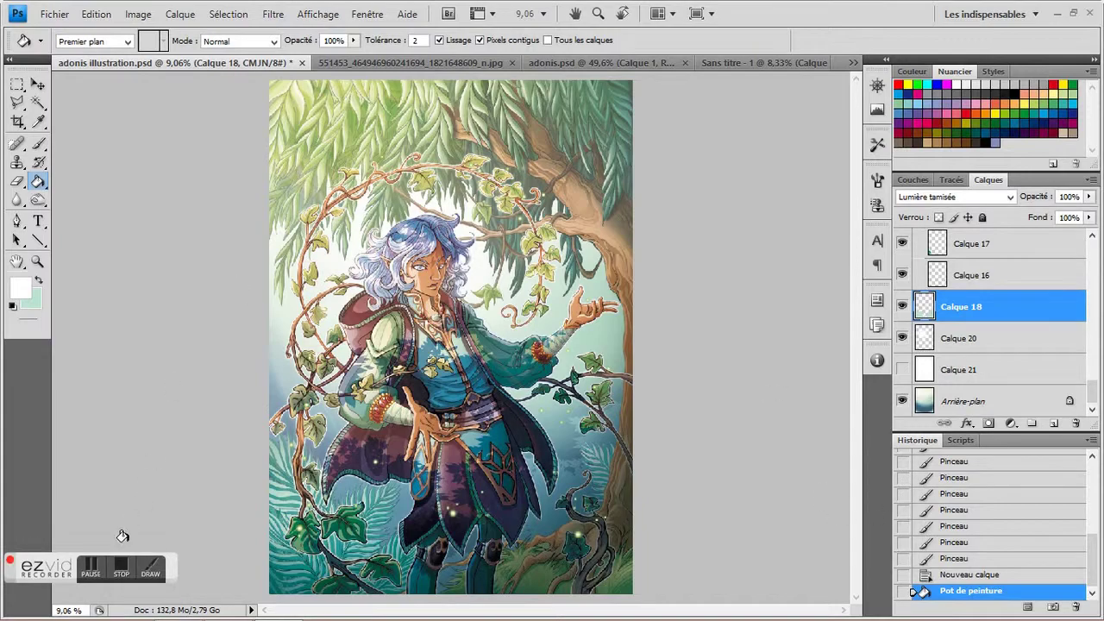
pyautogui.click(120, 573)
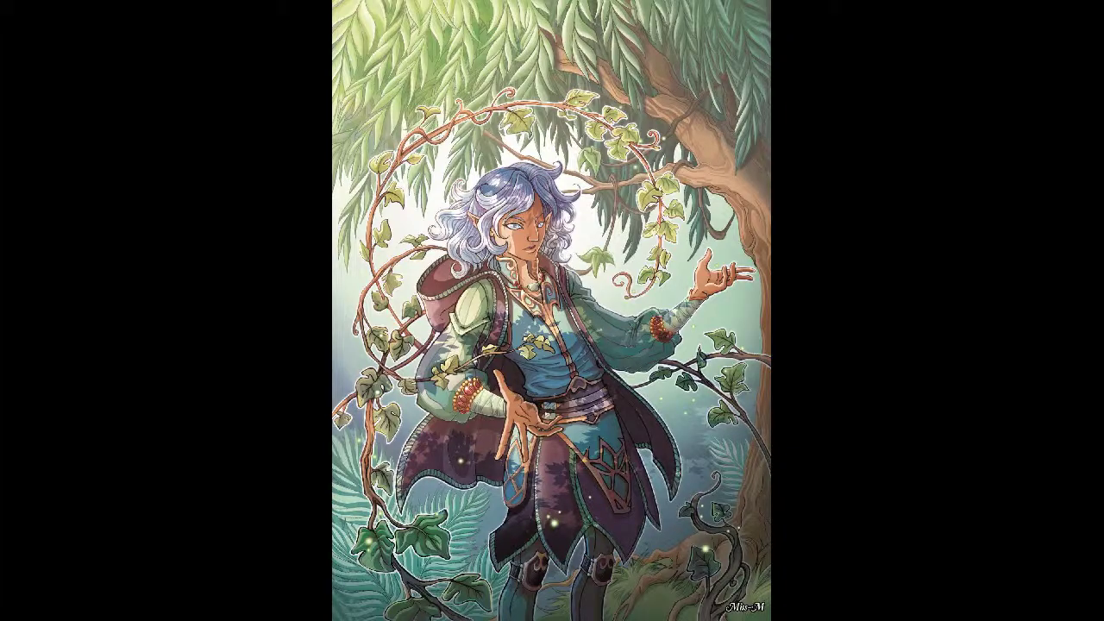